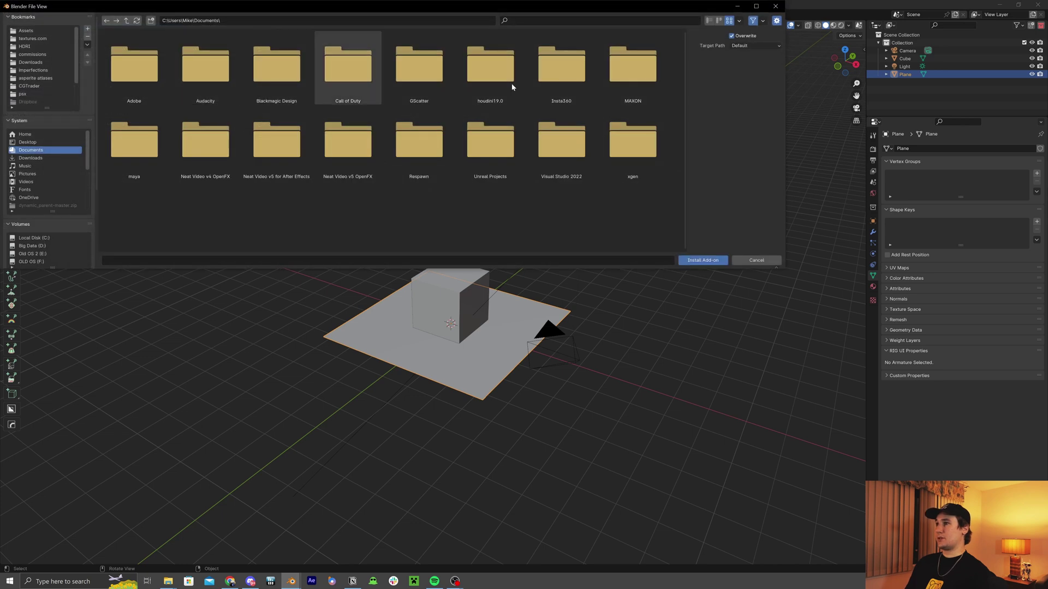
- Cancel the add-on installation dialog and open the PaintKit Brush Generator controls for the cube
left_click(778, 11)
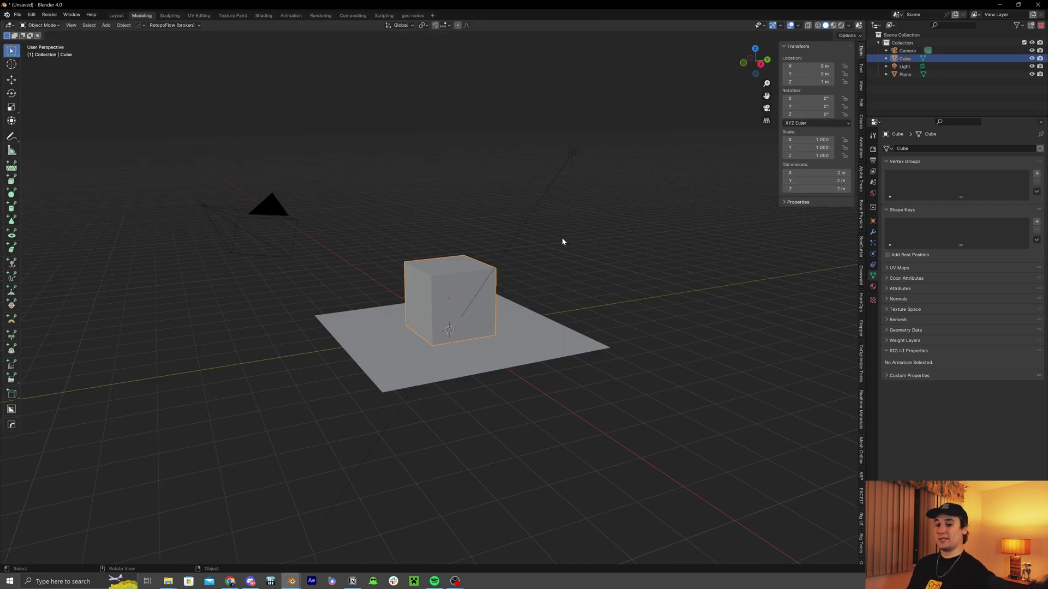
left_click(862, 86)
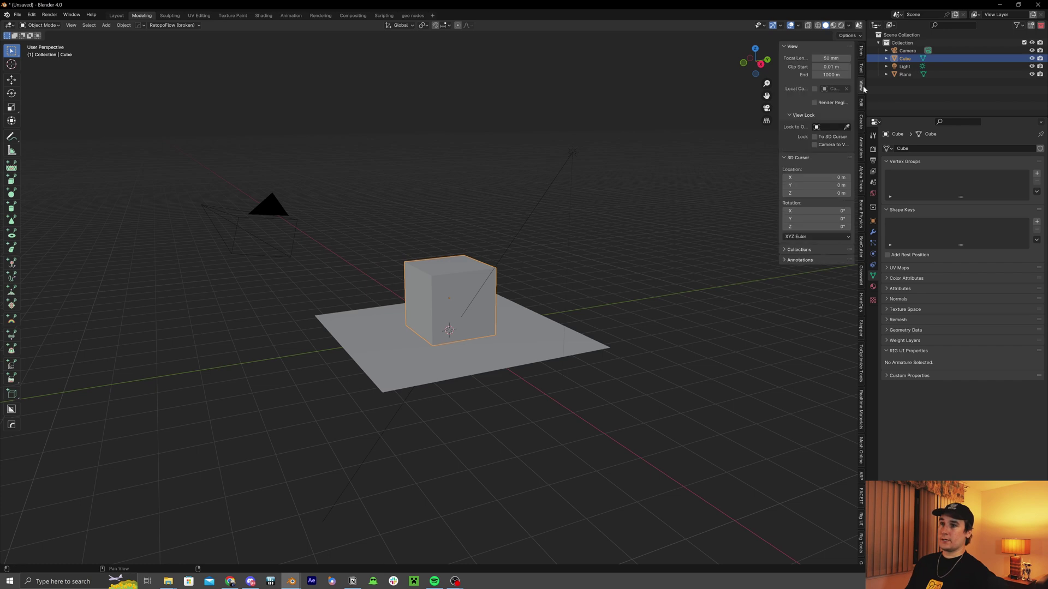
scroll(862, 443, "down", 5)
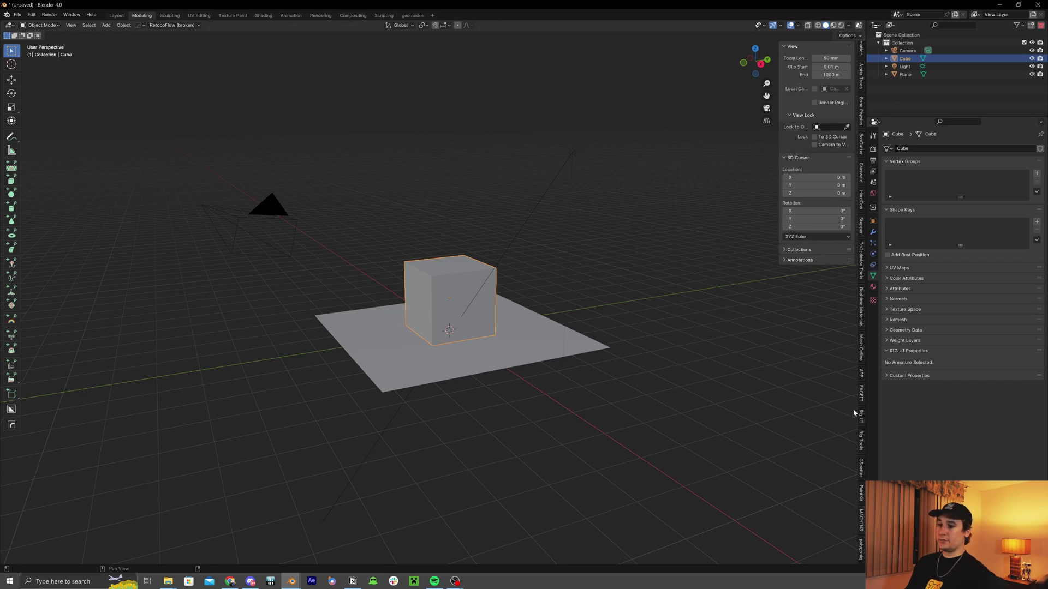
left_click(861, 493)
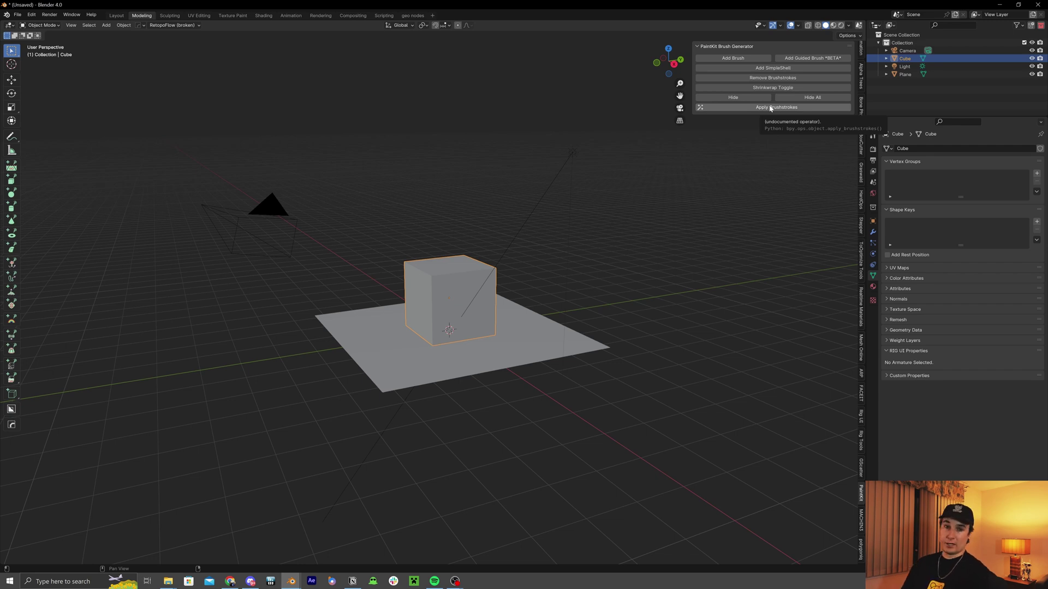
middle_click_drag(655, 153, 662, 162)
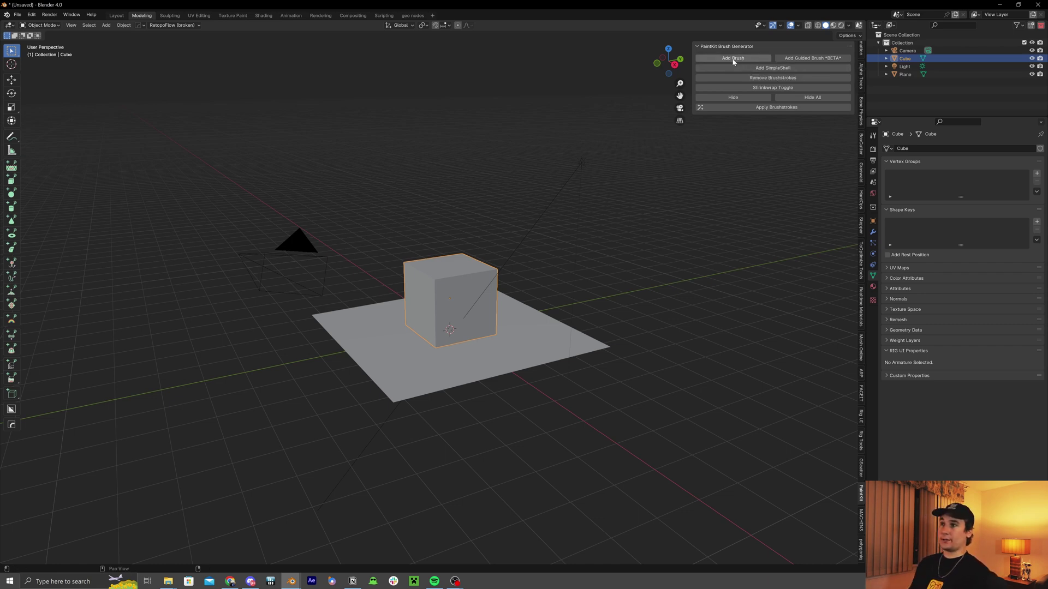
- Add a PaintKit brush to the selected cube with its default settings
left_click(734, 58)
scroll(561, 250, "up", 4)
middle_click_drag(557, 246, 513, 242)
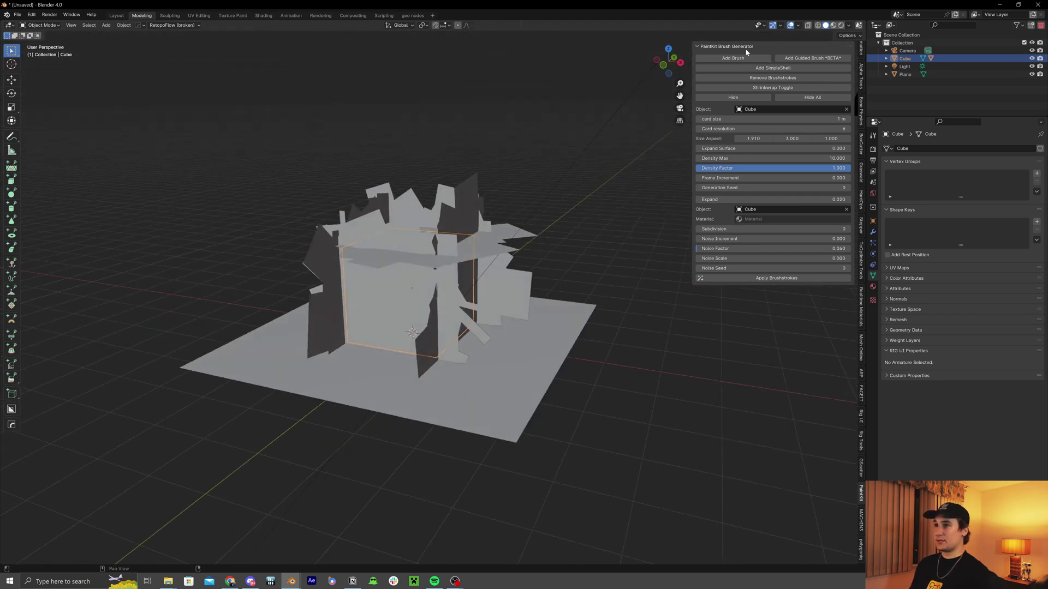
- Enable the wireframe overlay in the 3D viewport so the brushstroke card geometry can be inspected
left_click(798, 25)
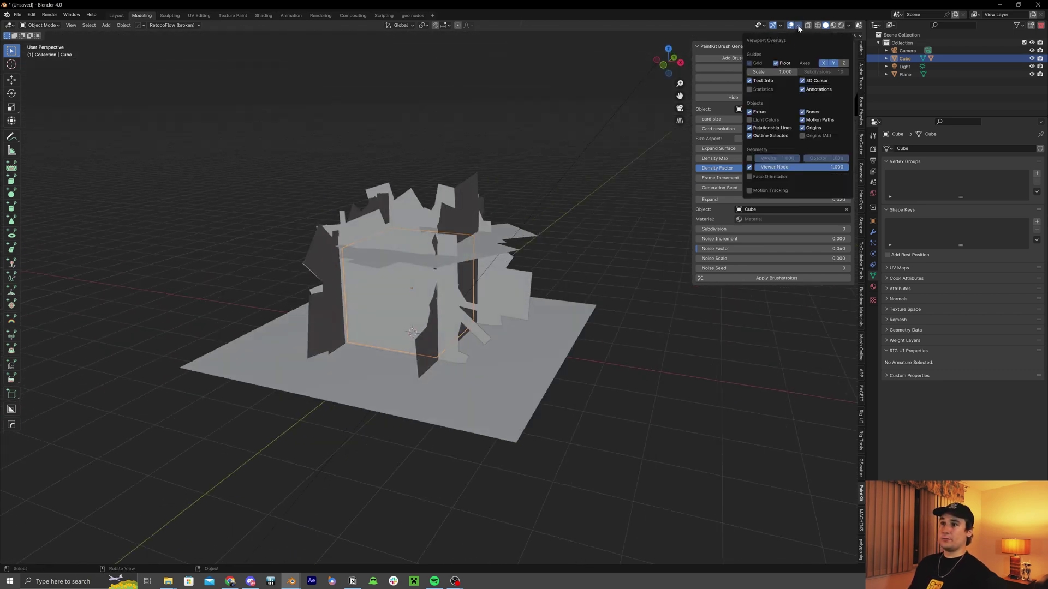
left_click(750, 158)
middle_click_drag(600, 235, 531, 205)
scroll(519, 205, "up", 4)
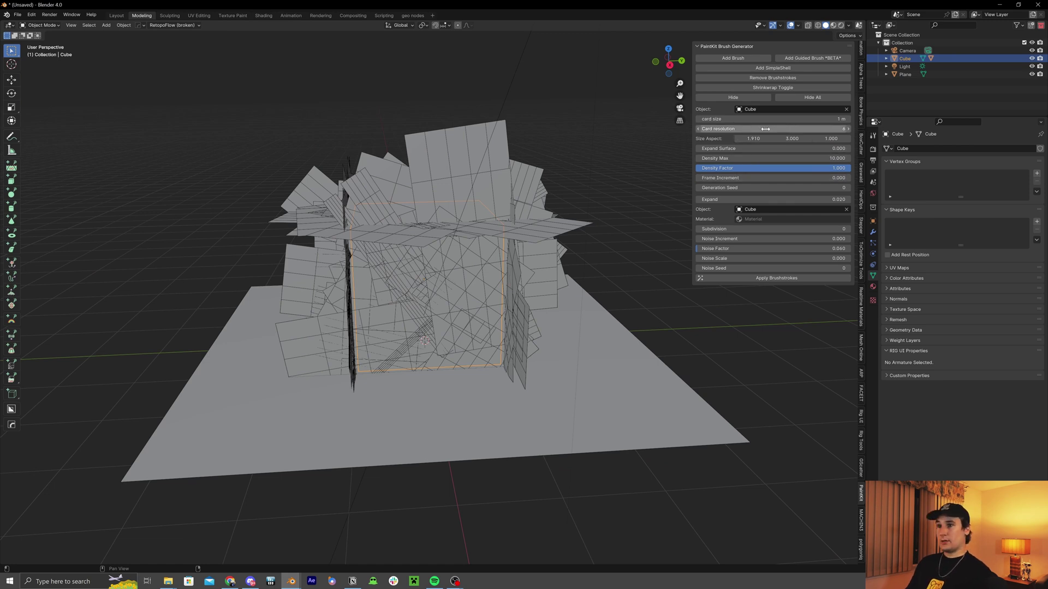
- Reduce the card size to 0.52 m and try an Expand Surface of 0.890 before resetting it to 0
mouse_move(766, 129)
left_mouse_down()
mouse_move(749, 129)
mouse_move(767, 129)
left_mouse_up()
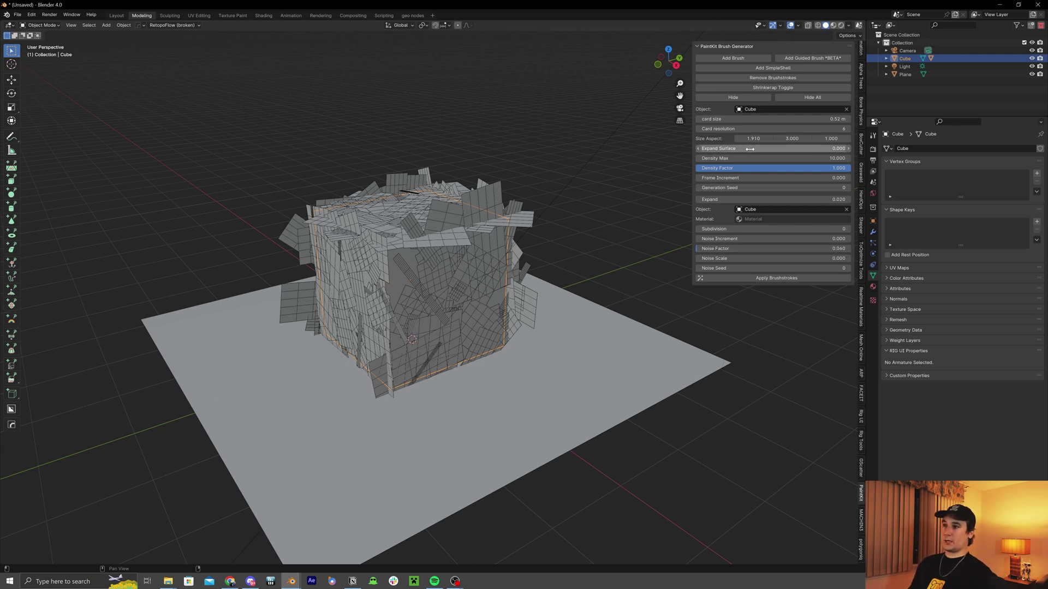
left_click_drag(764, 149, 789, 148)
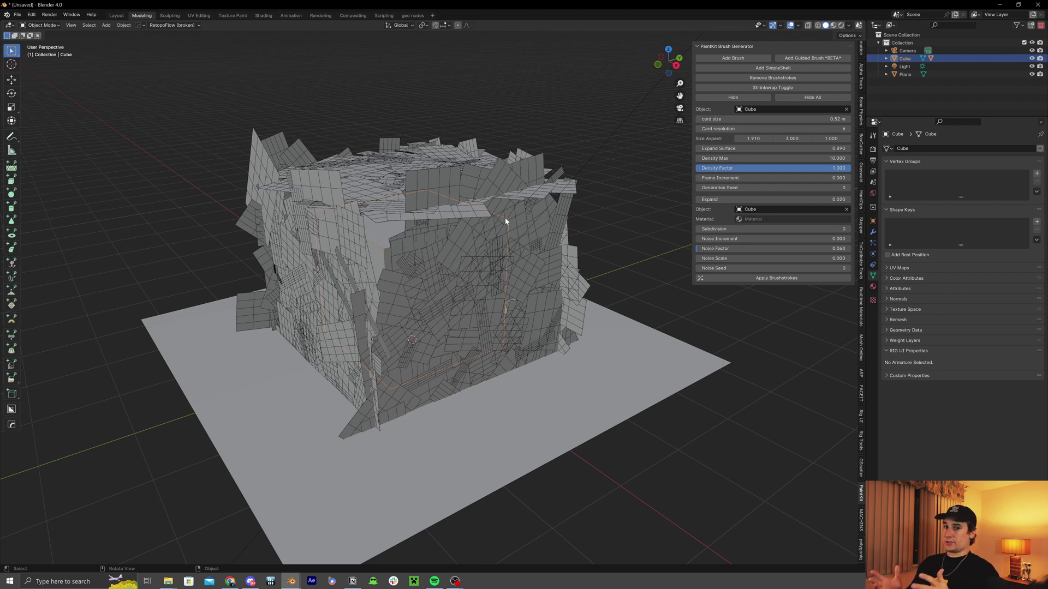
double_click(770, 148)
type("0")
key("Return")
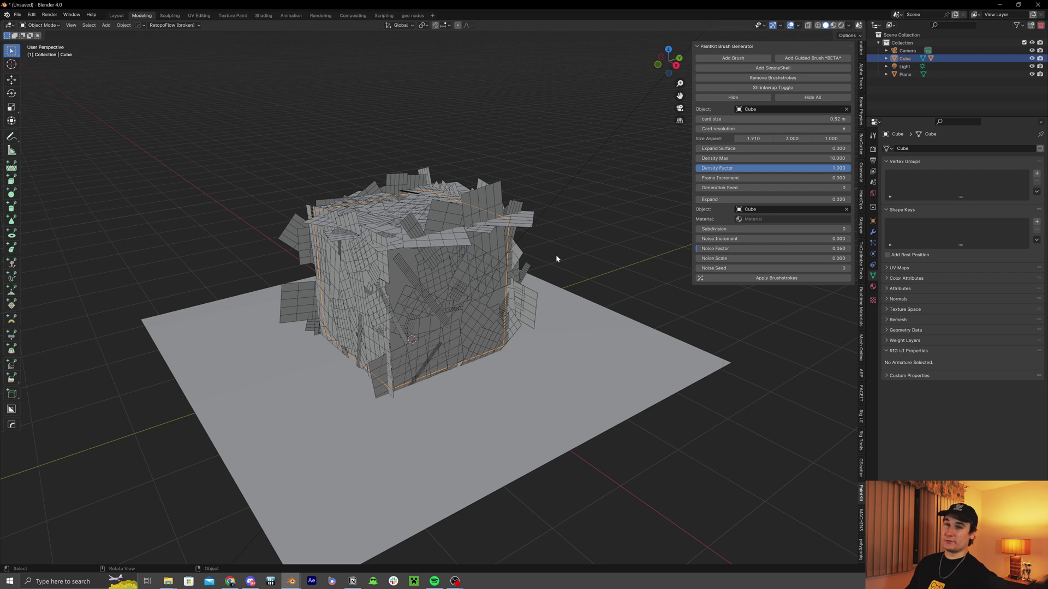
- Raise the brush's Density Max to 26.050, trying a Density Factor of about 0.4 before restoring it to 1.000
left_click_drag(692, 164, 688, 163)
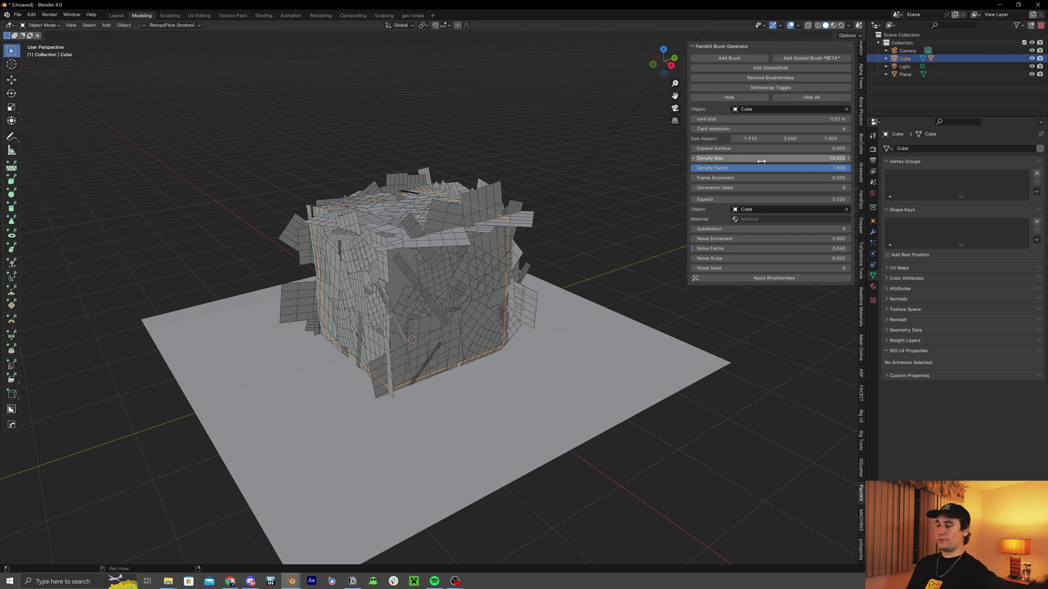
mouse_move(769, 159)
left_mouse_down()
mouse_move(704, 158)
mouse_move(806, 171)
mouse_move(756, 172)
left_mouse_up()
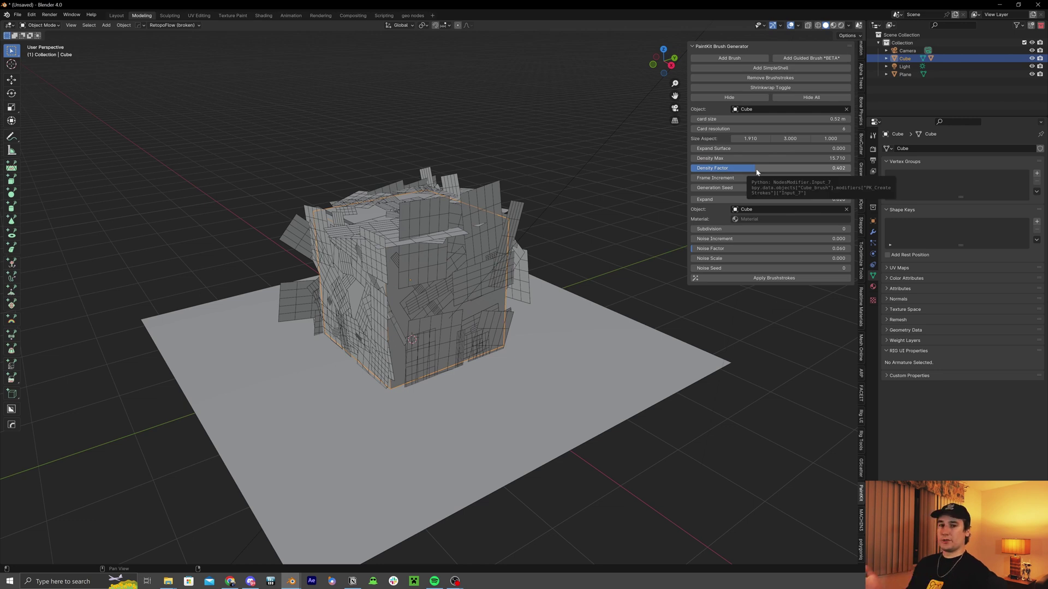
mouse_move(756, 172)
left_mouse_down()
mouse_move(734, 172)
mouse_move(849, 169)
mouse_move(802, 168)
mouse_move(819, 157)
mouse_move(771, 170)
left_mouse_up()
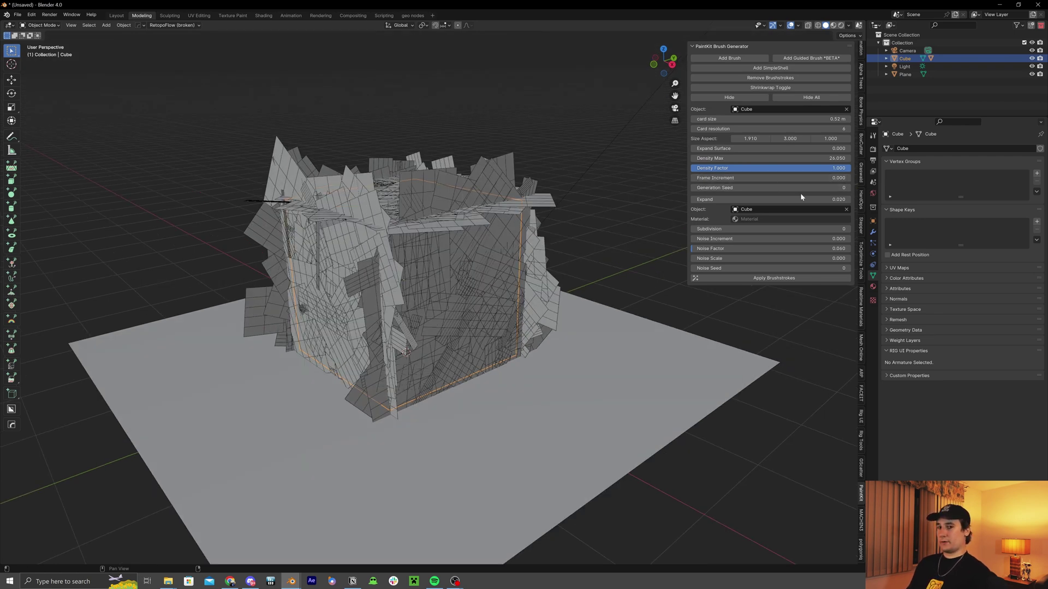
middle_click_drag(521, 233, 529, 231)
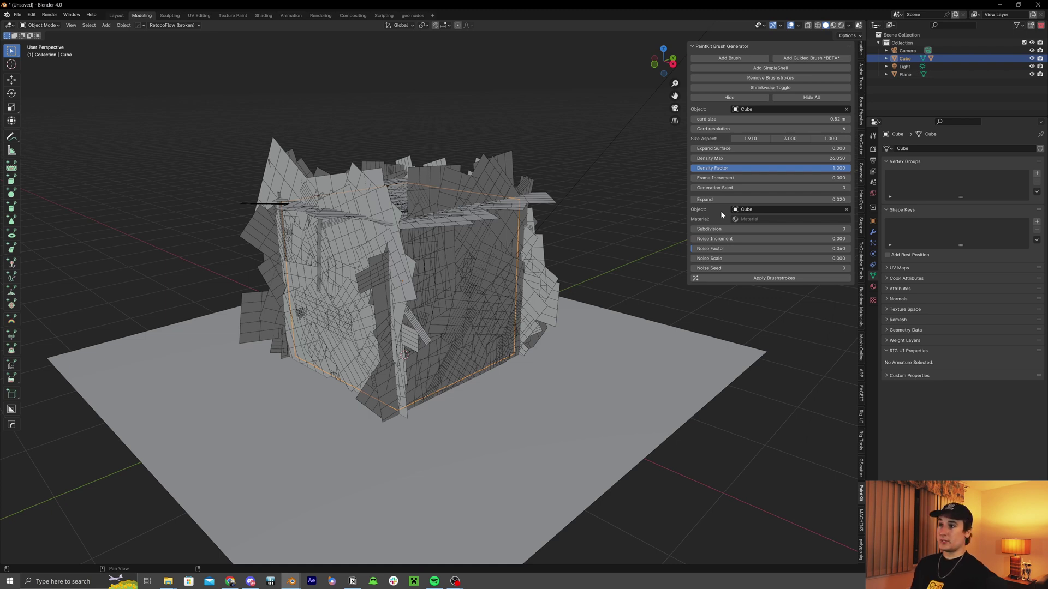
- Set the Frame Increment to 2 and play the animation briefly to preview the changing brushstrokes
left_click(721, 177)
type("2")
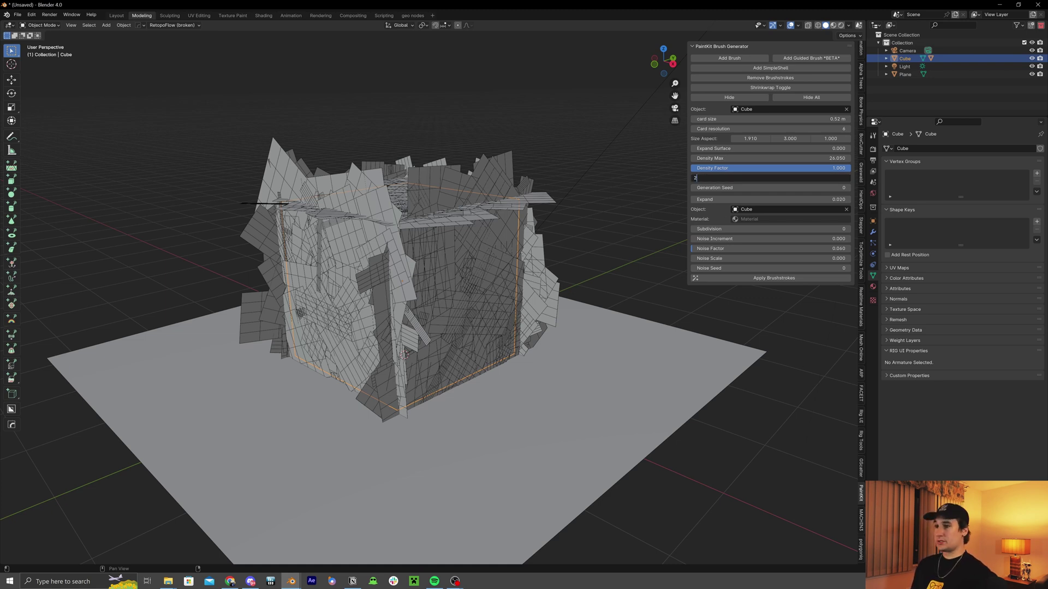
key("Return")
middle_click_drag(616, 146, 591, 137)
key("space")
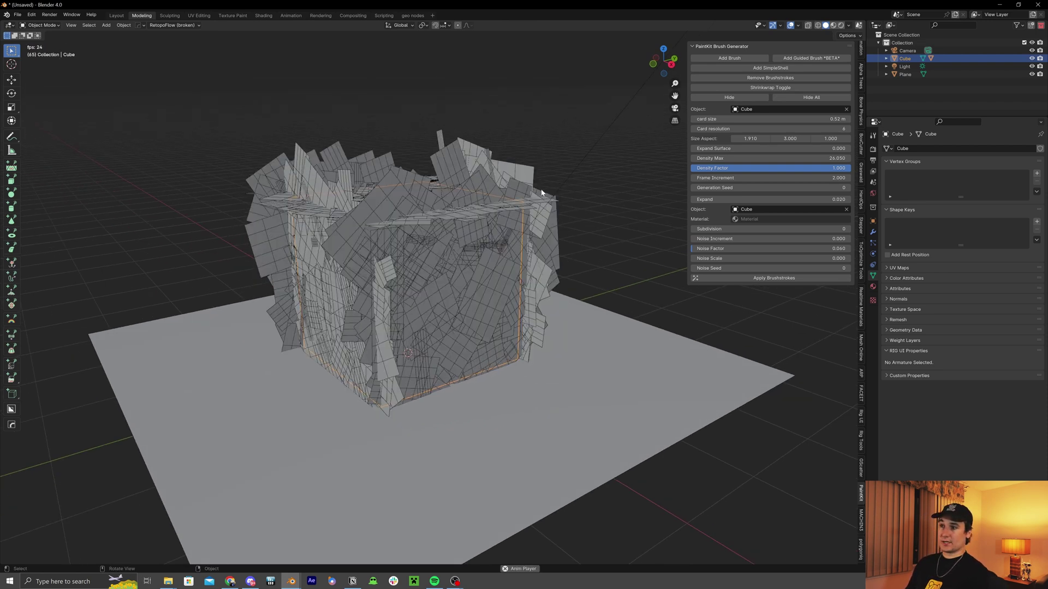
key("space")
- Preview the brushstroke animation with a Frame Increment of 6, and replay it with the increment reset to 0
left_click(761, 178)
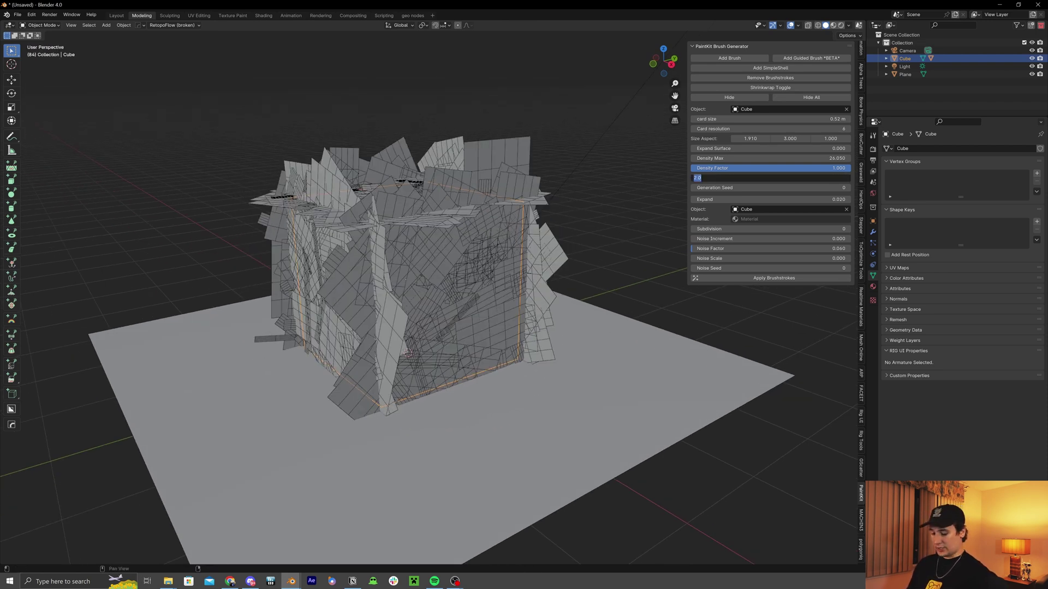
type("6")
key("Return")
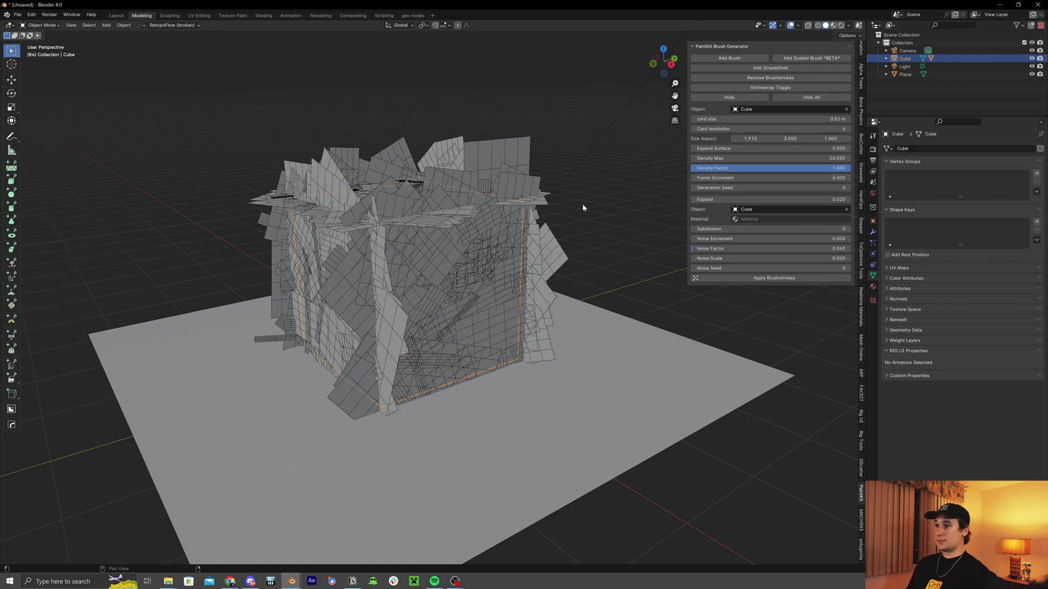
key("space")
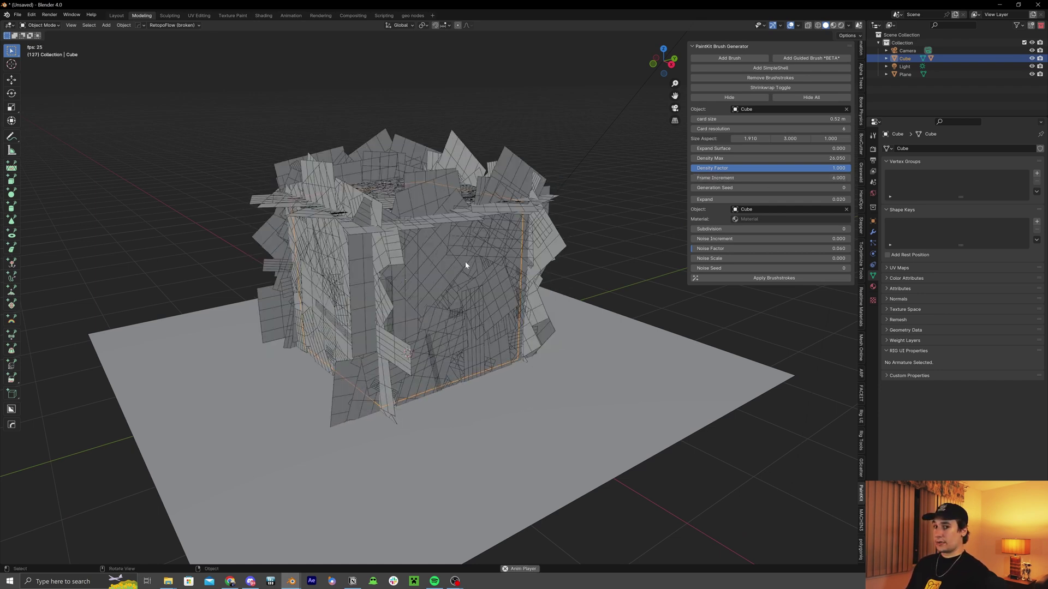
key("space")
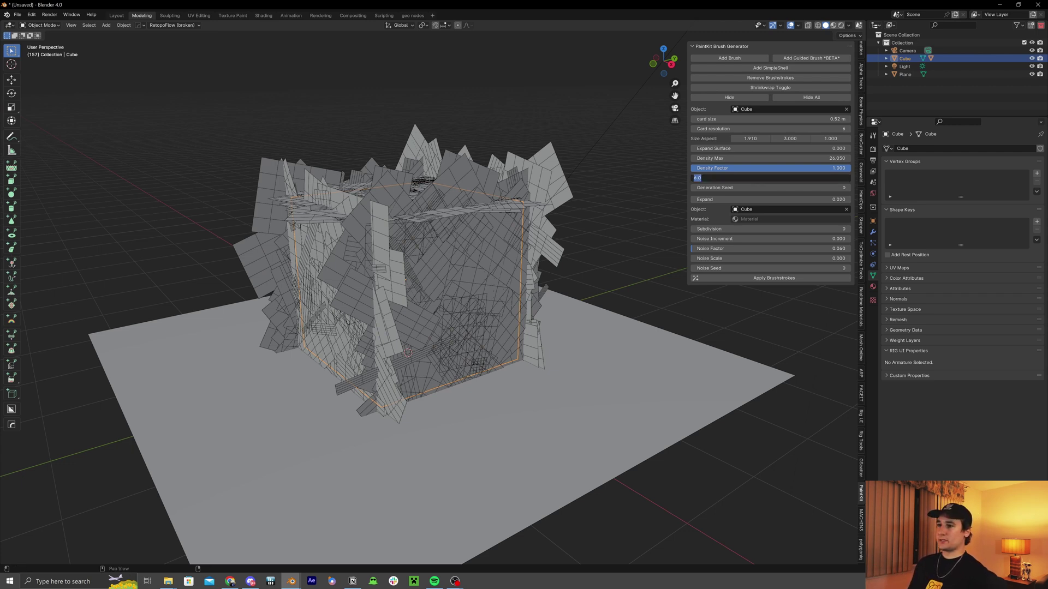
key("BackSpace")
key("space")
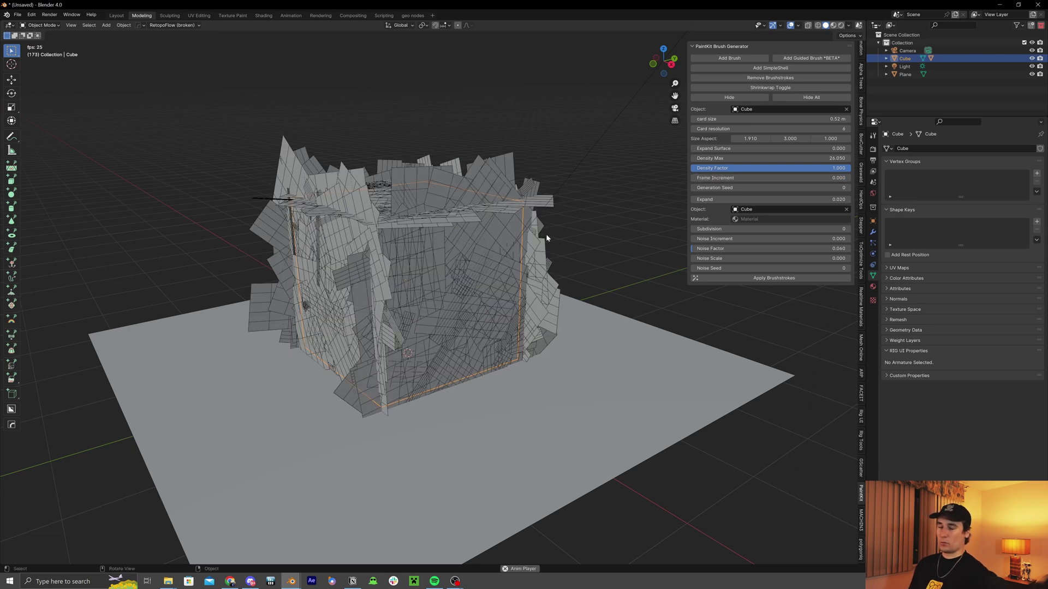
- Try different Generation Seed values to reshuffle the cube's brushstroke layout
mouse_move(770, 187)
left_mouse_down()
mouse_move(802, 187)
mouse_move(742, 188)
mouse_move(775, 188)
left_mouse_up()
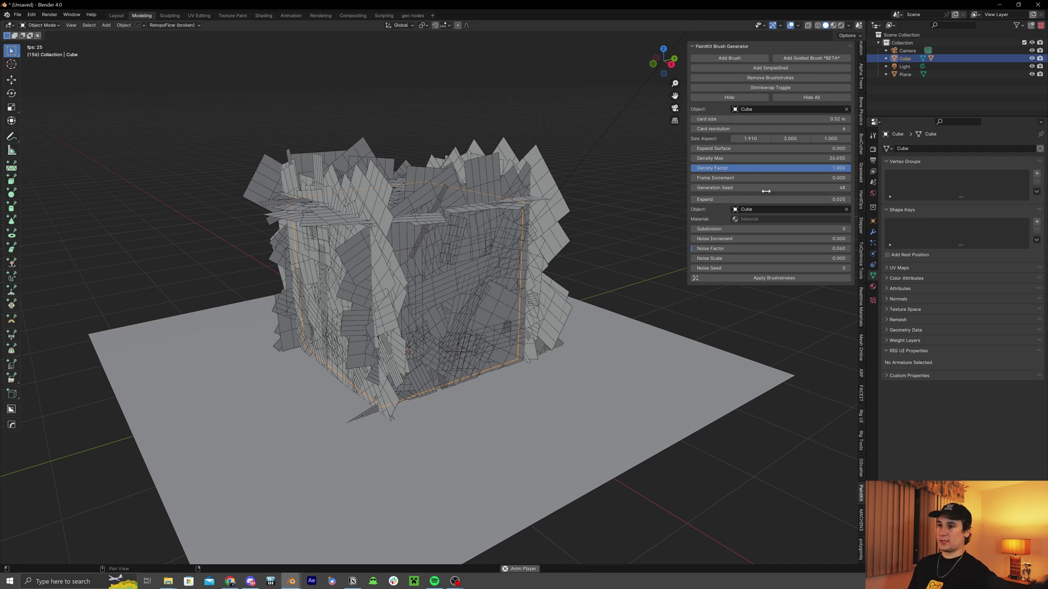
left_click_drag(773, 187, 726, 187)
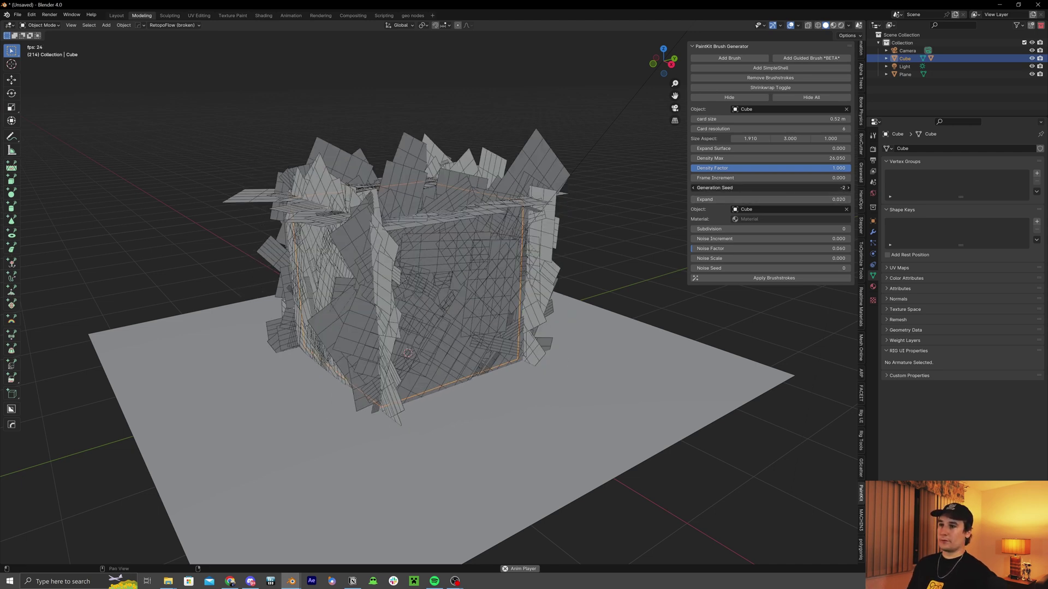
left_click_drag(770, 188, 748, 202)
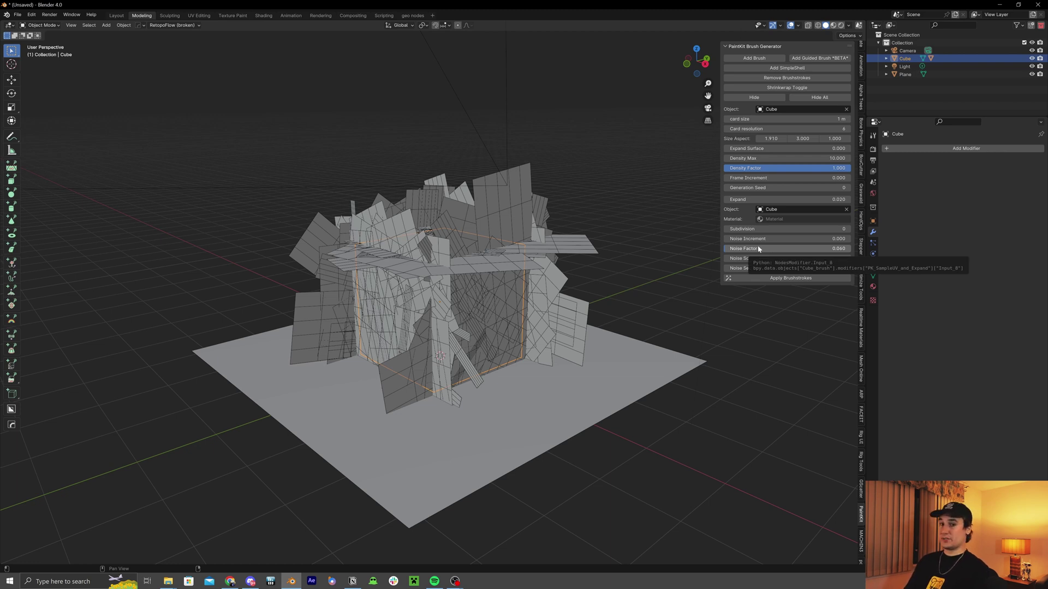
- Set the Noise Factor to 1.107 and Noise Scale to 1.000, and vary the Noise Seed with the cube in Edit Mode
left_click_drag(759, 249, 808, 249)
key("Tab")
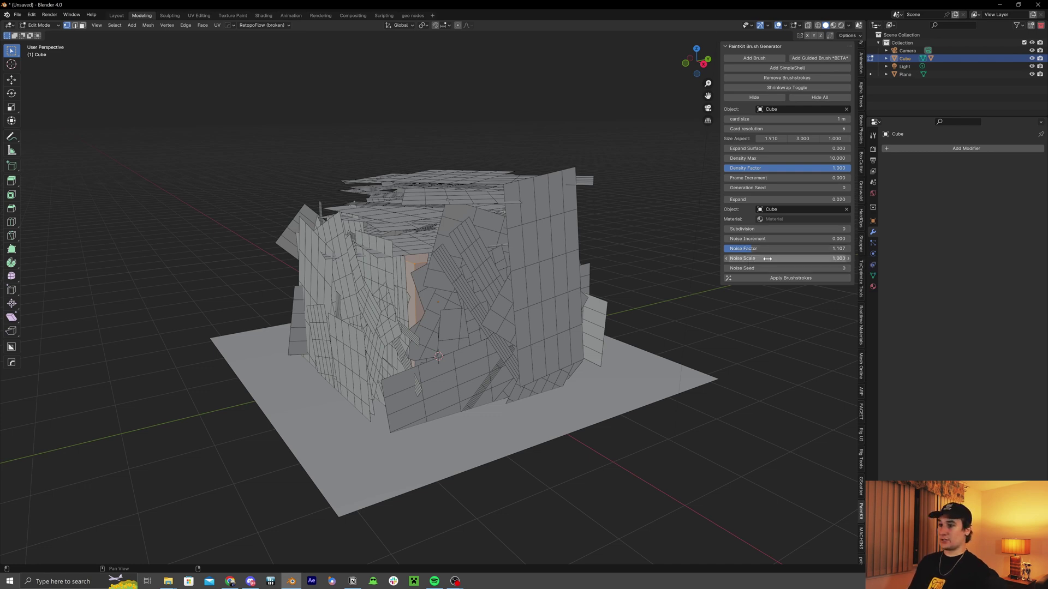
left_click_drag(759, 268, 769, 268)
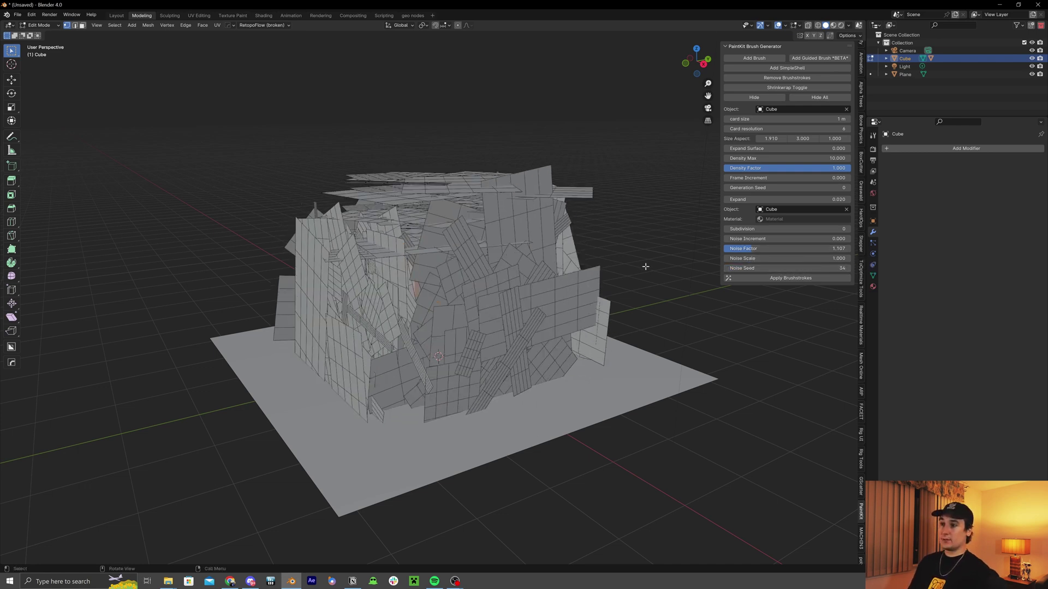
- Set the Noise Increment to 6 and play the animation to preview the shifting noise, and stop it again
left_click(749, 239)
type("6")
key("Return")
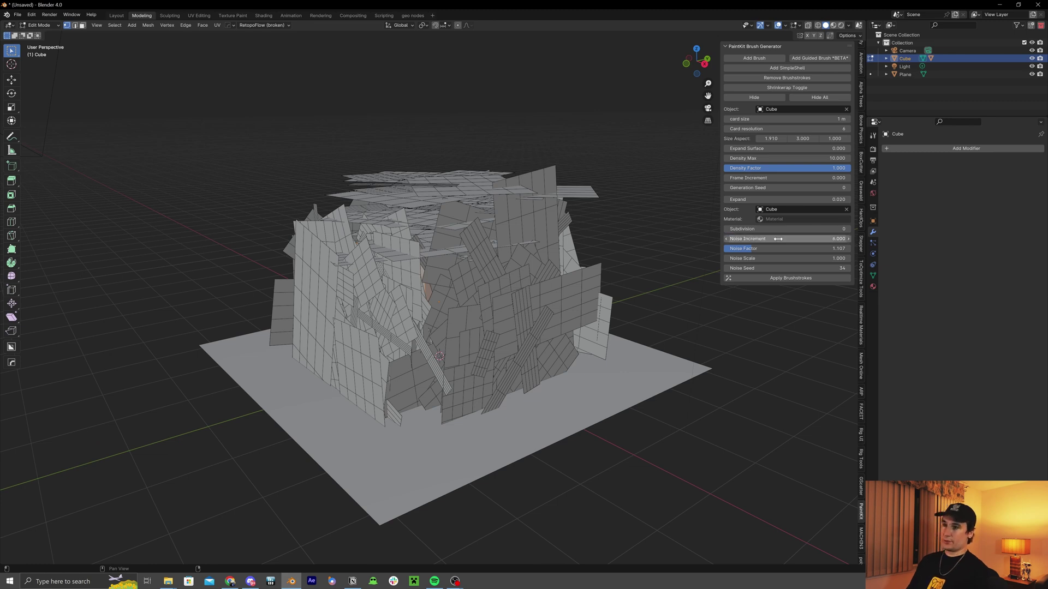
key("space")
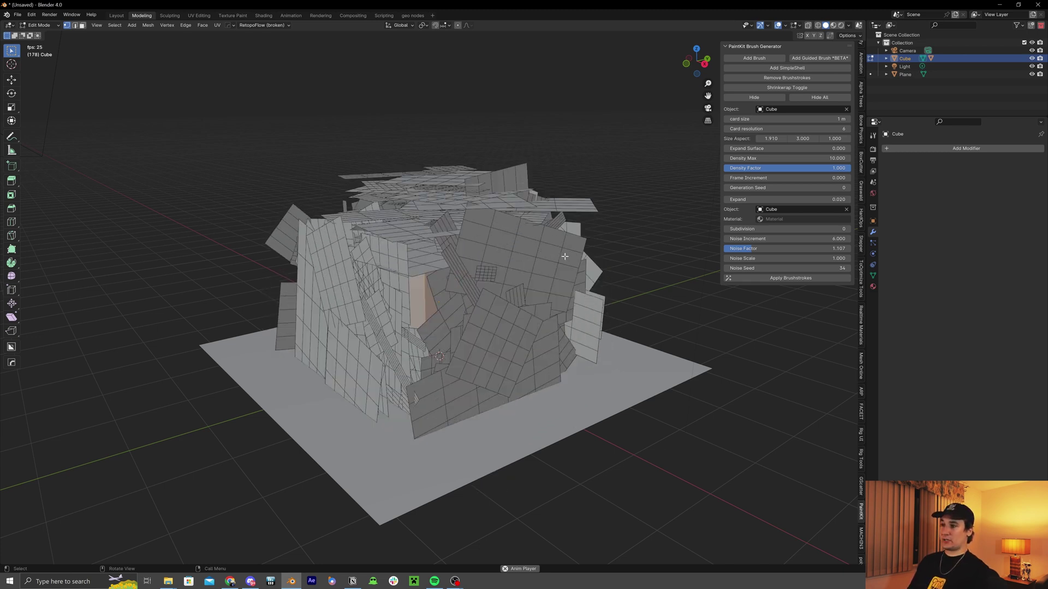
key("Escape")
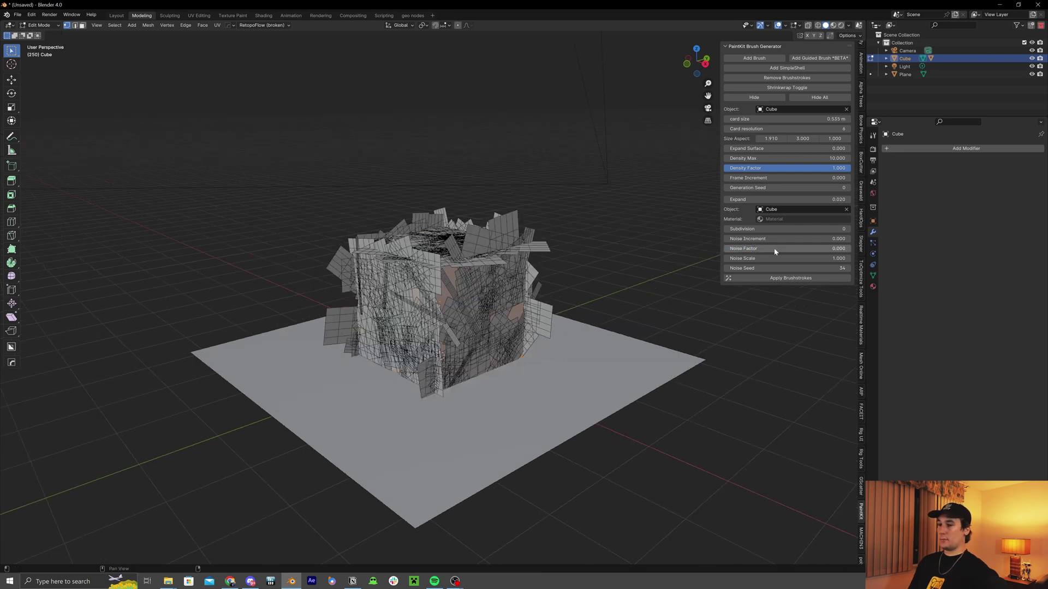
- Set the Noise Factor to 0.090 and return the cube to Object Mode
left_click_drag(786, 249, 819, 248)
middle_click_drag(508, 294, 526, 293)
scroll(525, 293, "up", 5)
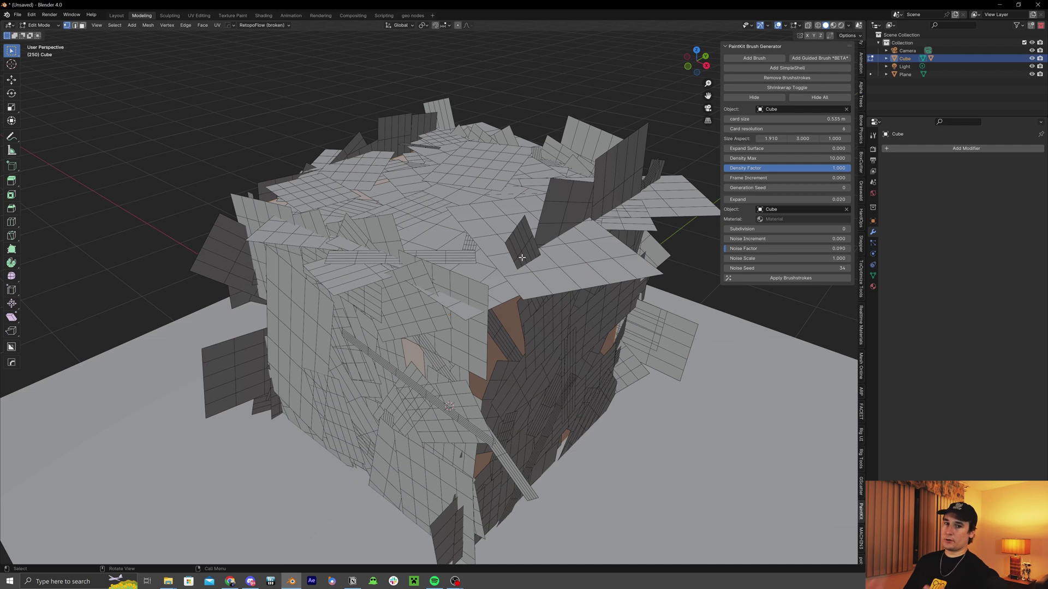
key("Tab")
scroll(600, 231, "down", 4)
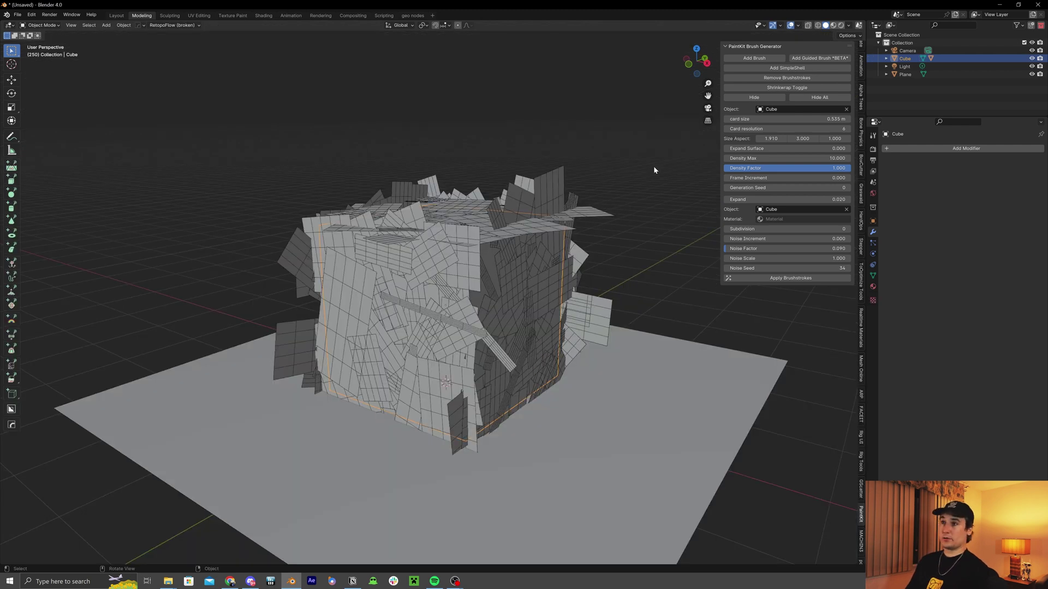
- Remove the cube's existing brushstrokes and add a fresh PaintKit brush with default settings
left_click(791, 78)
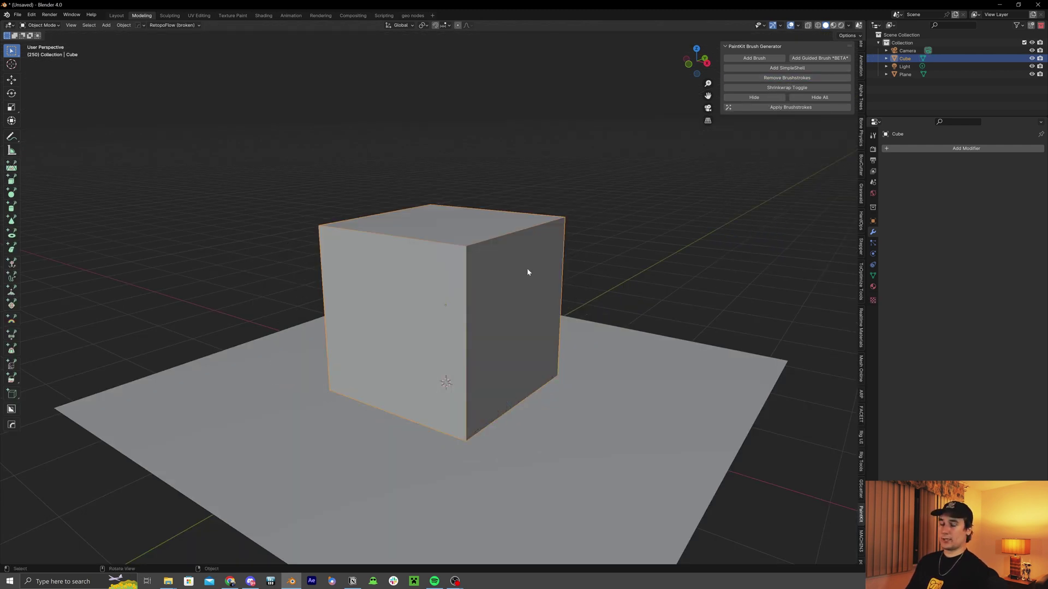
left_click(754, 57)
left_click(754, 58)
middle_click_drag(610, 244, 607, 247)
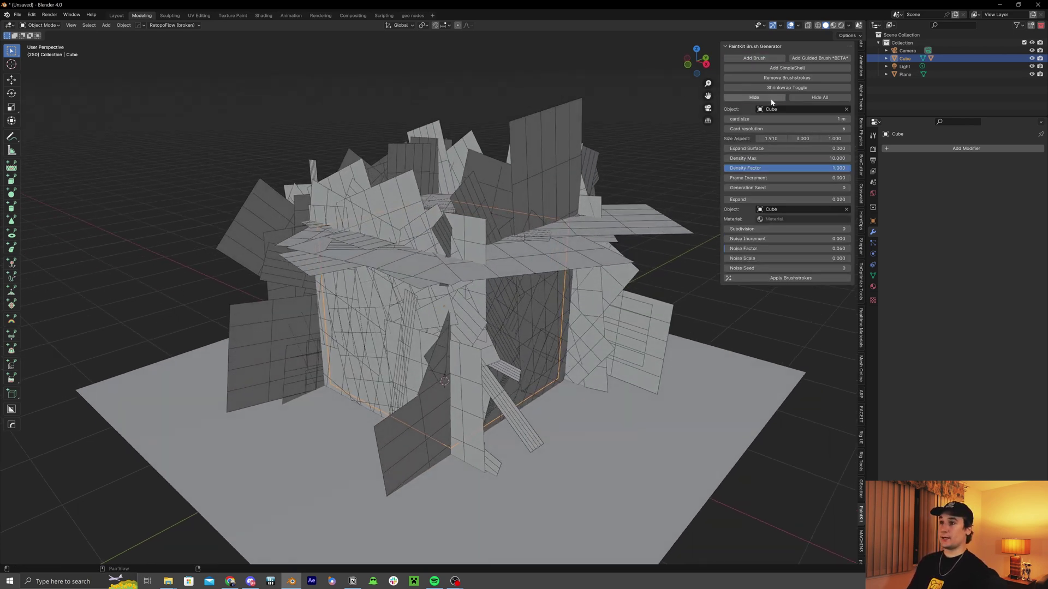
- Toggle the cube's brushstroke visibility and hide all brushstrokes in the scene
left_click(755, 98)
left_click(754, 97)
left_click(803, 100)
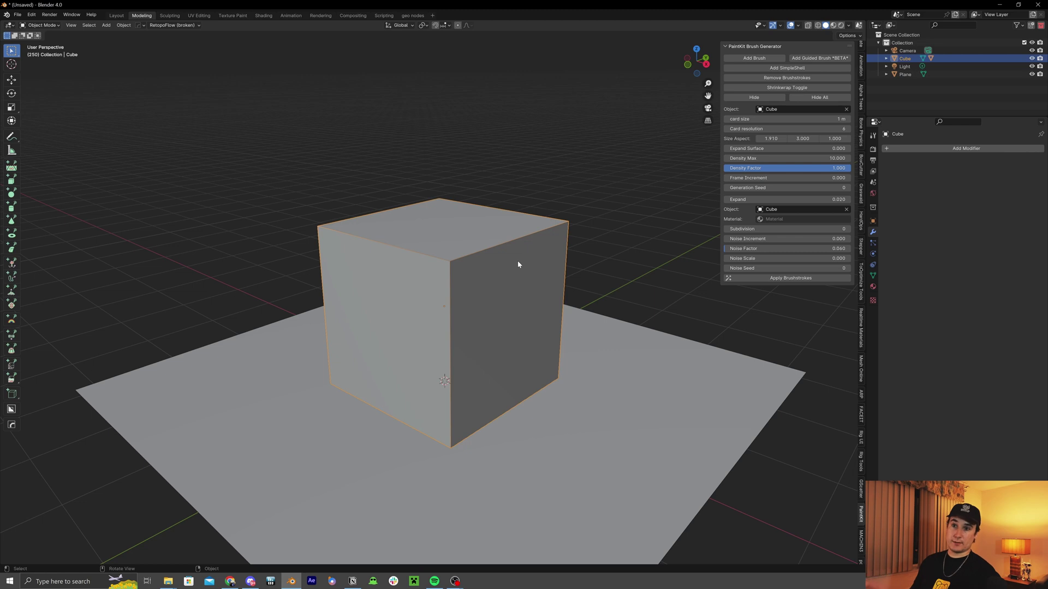
- Add a guided PaintKit brush to the cube and hide its brushstrokes
middle_click_drag(517, 265, 502, 268)
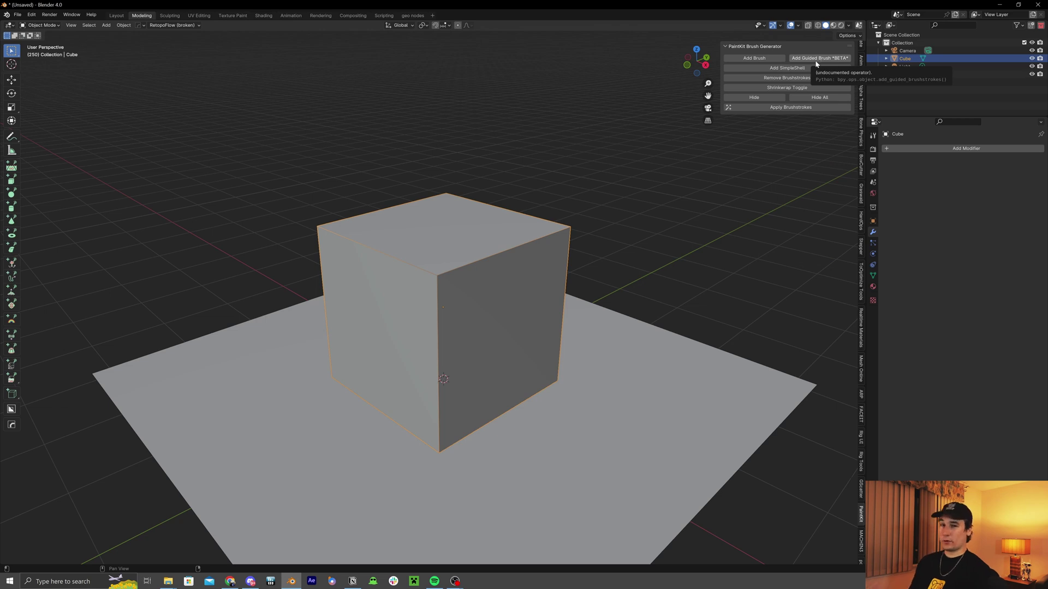
left_click(816, 61)
mouse_move(530, 251)
middle_mouse_down()
mouse_move(515, 243)
mouse_move(536, 256)
mouse_move(499, 256)
middle_mouse_up()
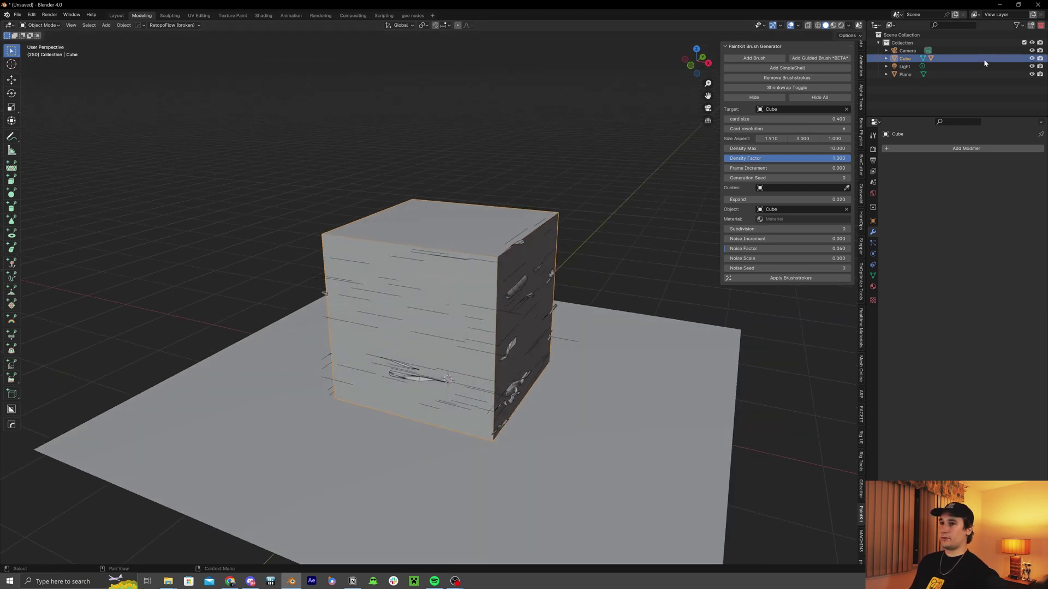
left_click(754, 97)
middle_click_drag(432, 248, 445, 245)
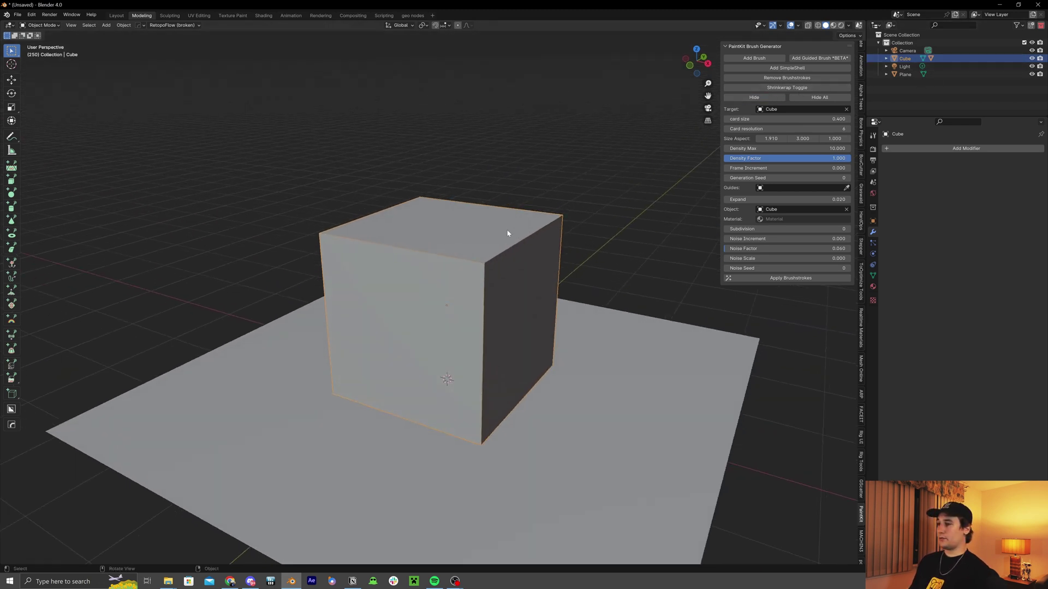
- Add a Bezier curve and raise it along the Z axis to above the cube
key("shift+a")
mouse_move(510, 248)
left_click(543, 257)
key("g")
key("z")
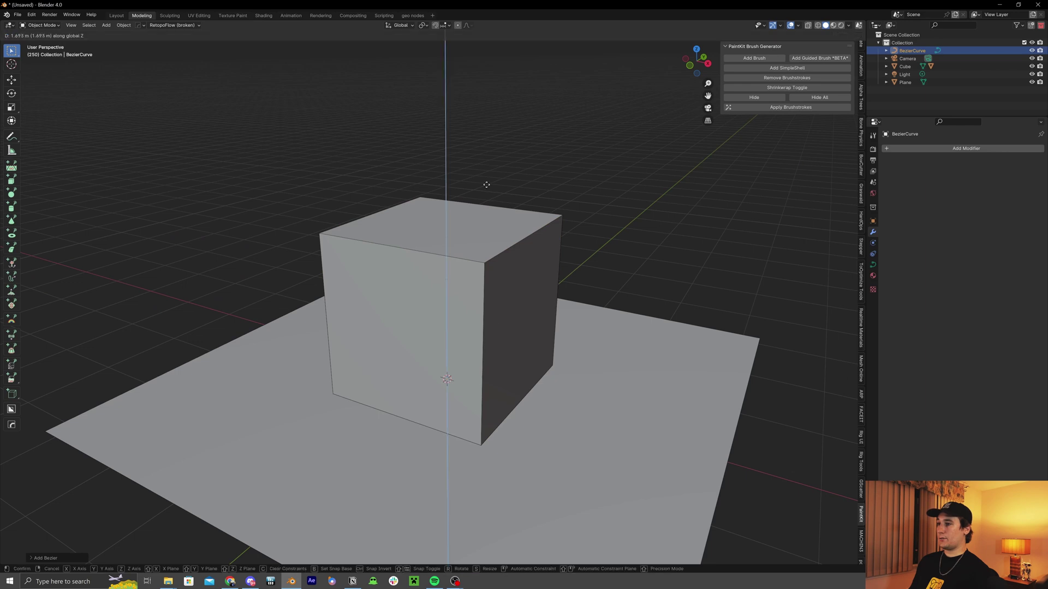
left_click(484, 109)
- Delete the curve's default points in Edit Mode and set the Draw tool's depth to Surface
middle_click_drag(481, 132, 453, 131)
key("Tab")
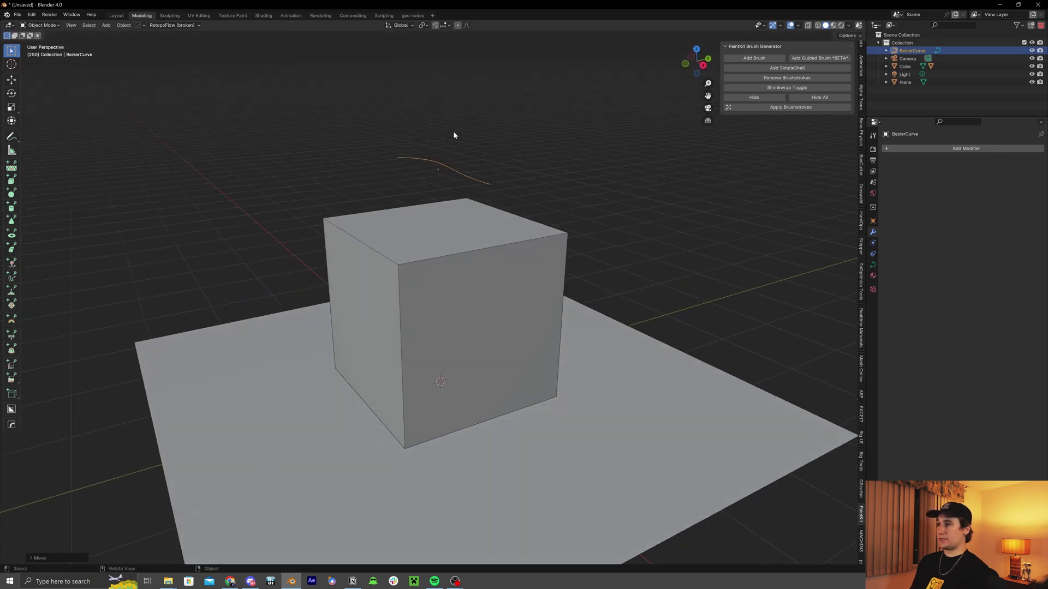
middle_click_drag(501, 164, 538, 159)
key("Delete")
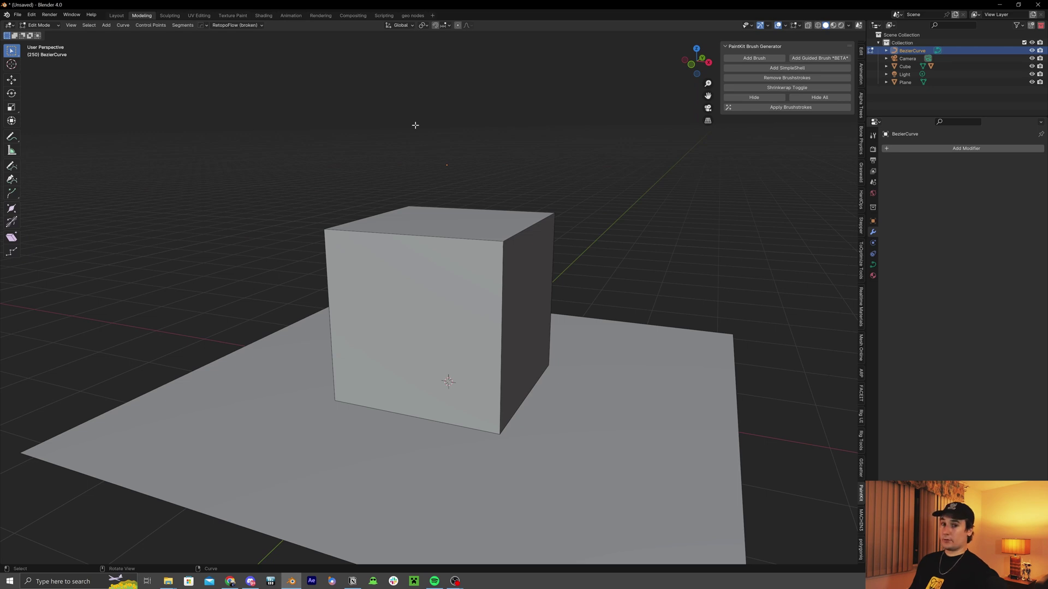
left_click(12, 170)
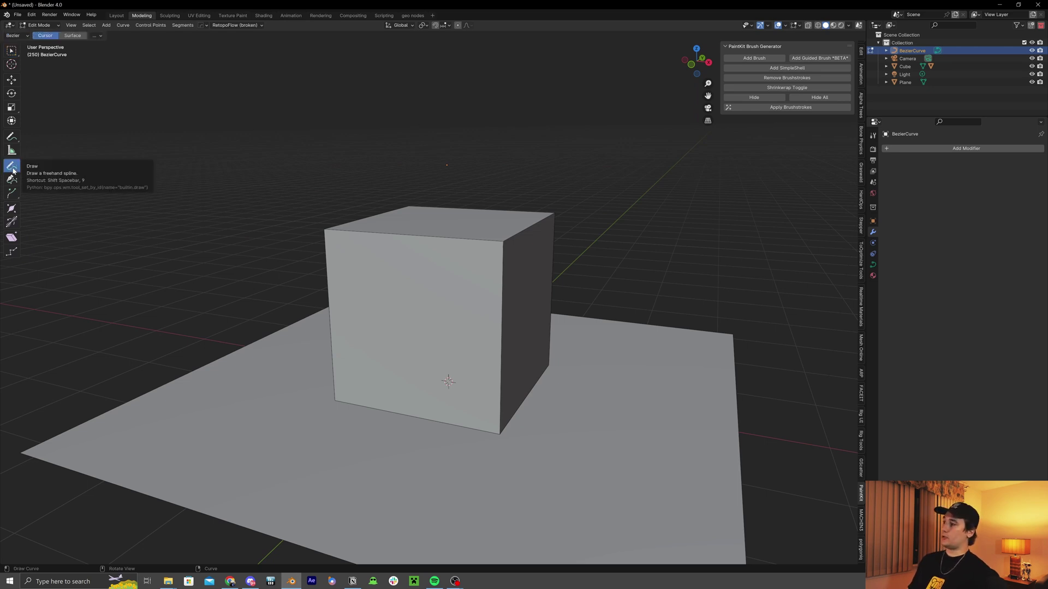
left_click(77, 36)
left_click(96, 36)
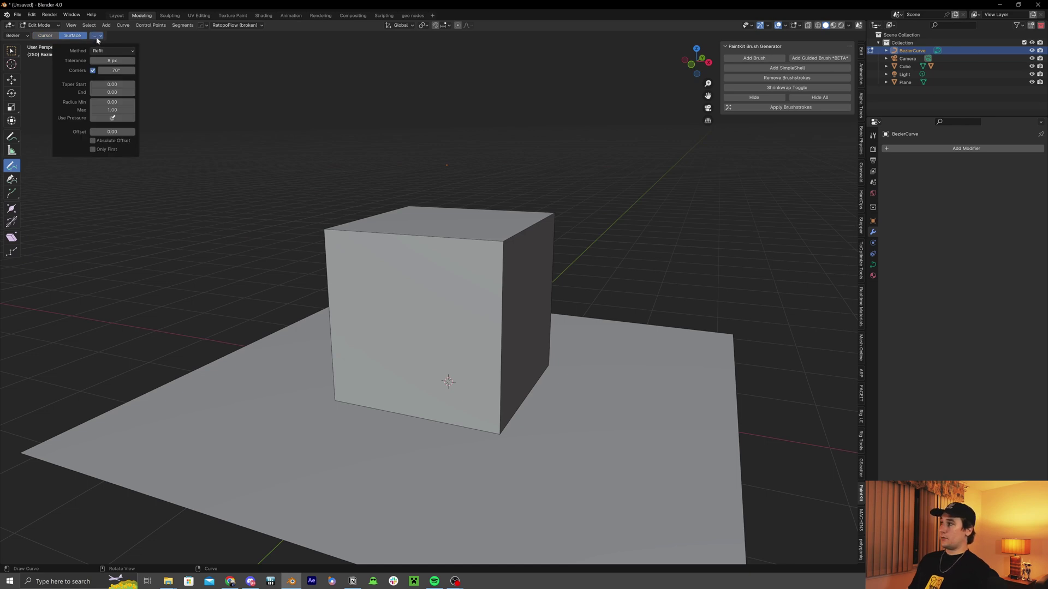
- Draw several freehand guide strokes over the cube's top, edges and sides, and return the curve to Object Mode
mouse_move(424, 221)
left_mouse_down()
mouse_move(406, 247)
mouse_move(408, 326)
left_mouse_up()
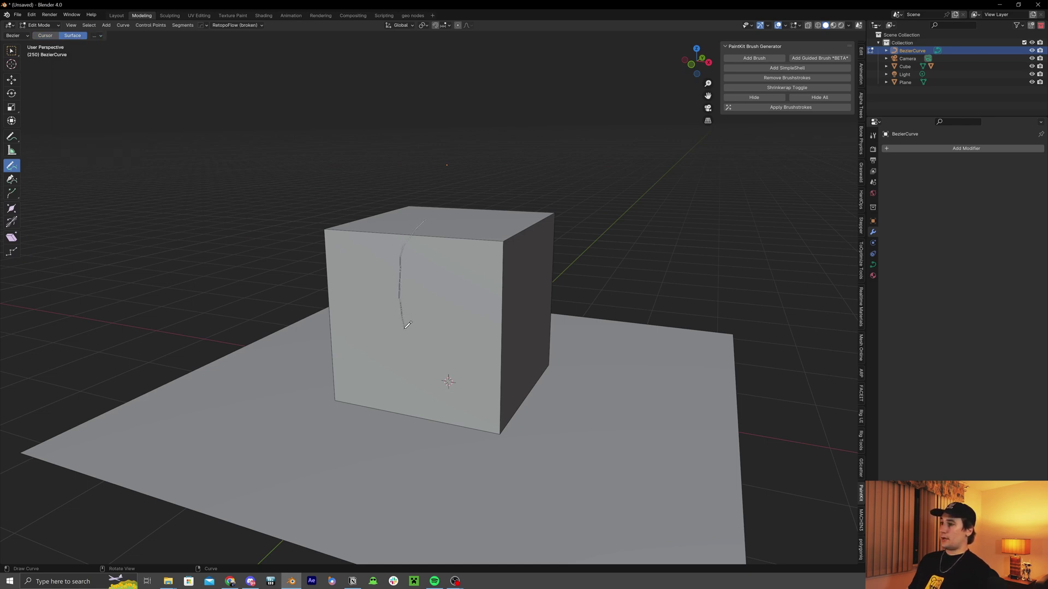
mouse_move(408, 326)
middle_mouse_down()
mouse_move(528, 271)
mouse_move(464, 225)
middle_mouse_up()
left_click_drag(484, 317, 483, 317)
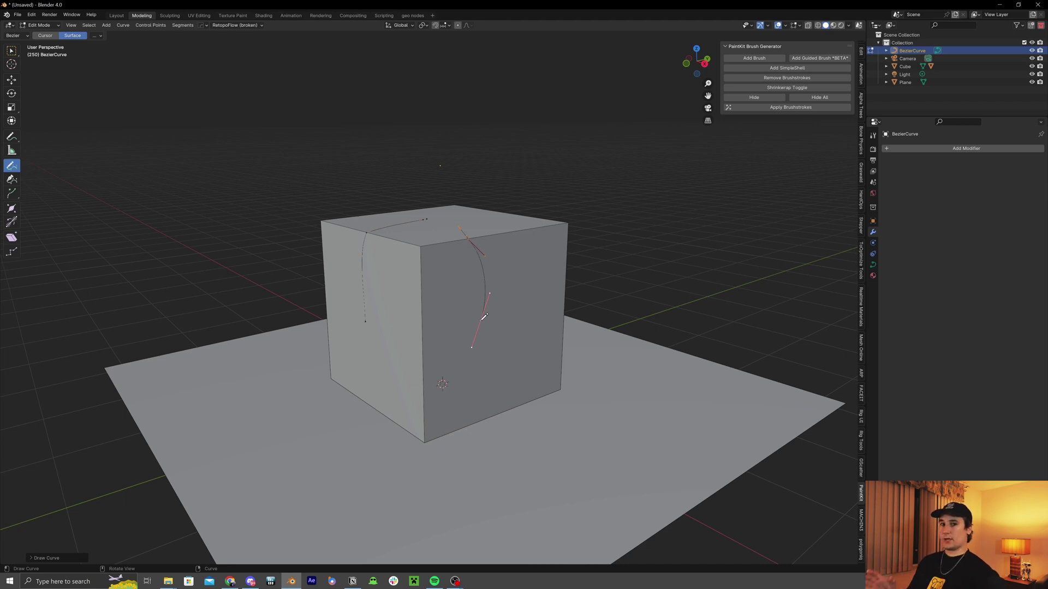
middle_click_drag(483, 317, 460, 243)
mouse_move(449, 240)
left_mouse_down()
mouse_move(467, 261)
mouse_move(479, 337)
left_mouse_up()
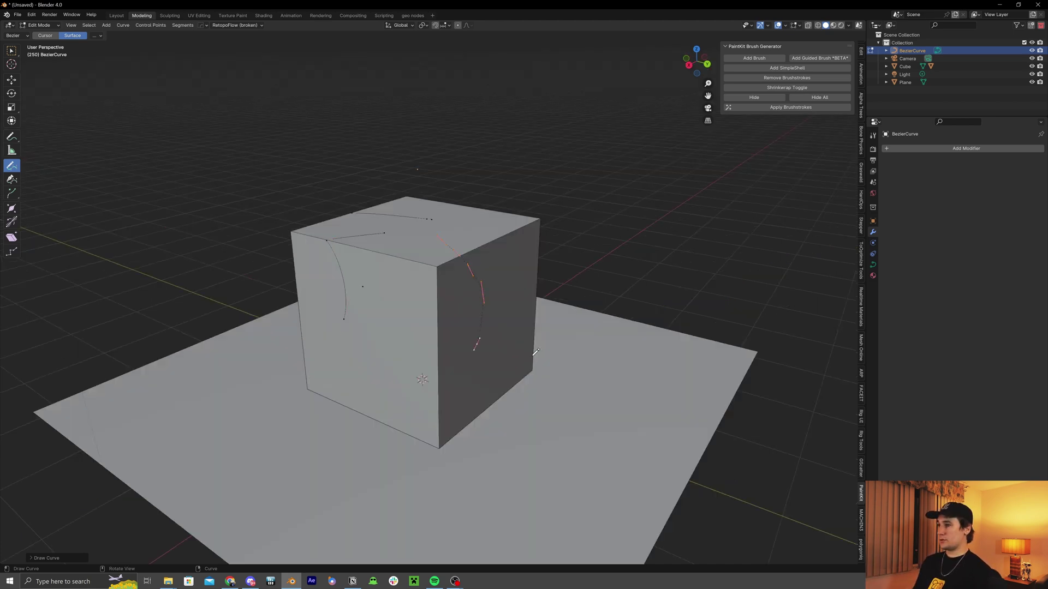
mouse_move(537, 351)
middle_mouse_down()
mouse_move(527, 315)
mouse_move(546, 322)
middle_mouse_up()
left_click_drag(411, 326, 484, 360)
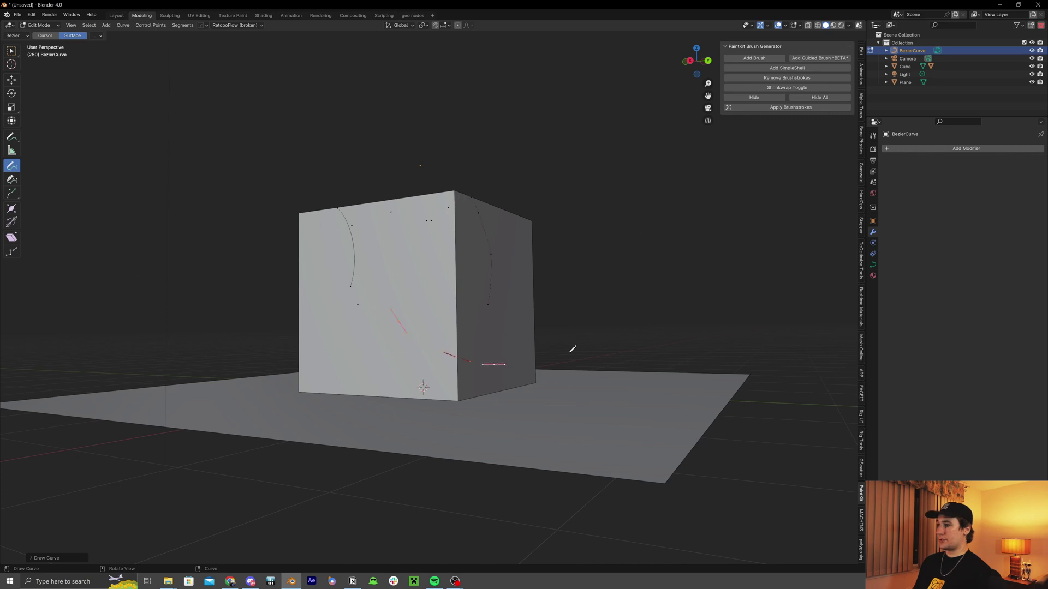
mouse_move(569, 351)
middle_mouse_down()
mouse_move(431, 332)
mouse_move(382, 306)
middle_mouse_up()
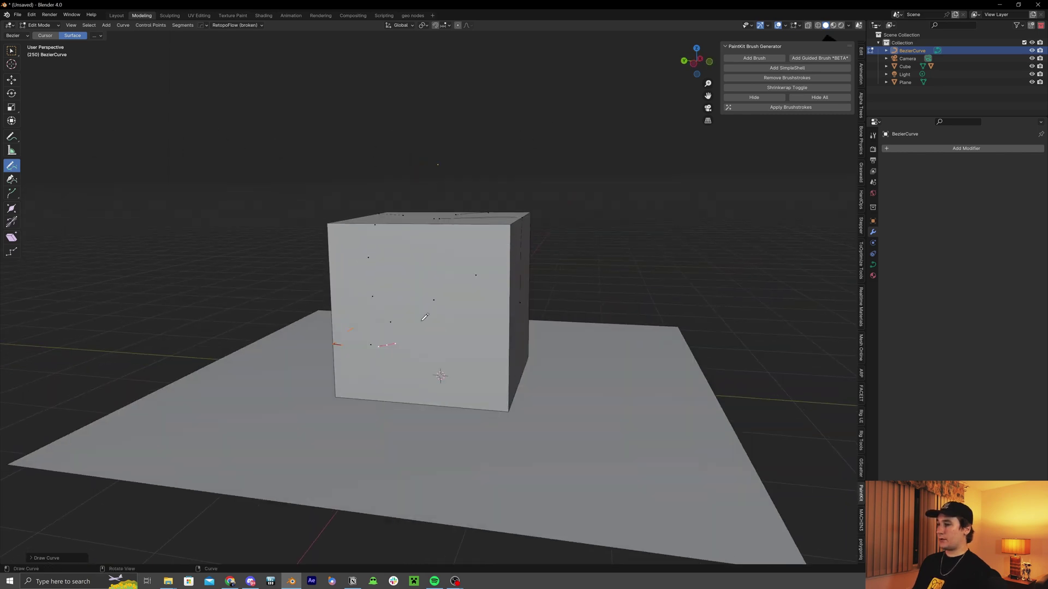
left_click_drag(352, 282, 447, 279)
middle_click_drag(447, 279, 464, 305)
left_click_drag(445, 327, 506, 362)
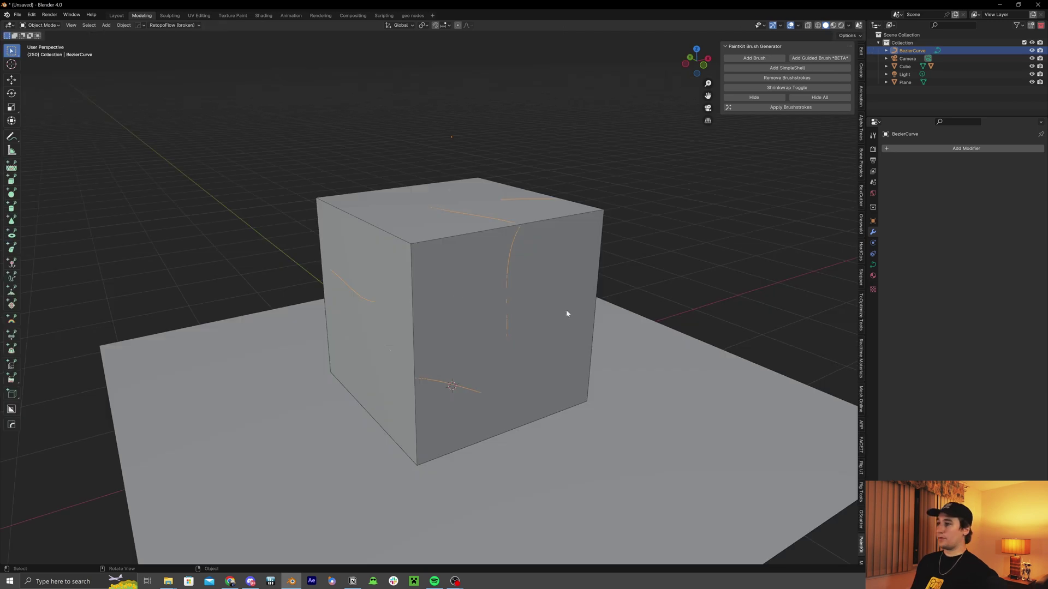
middle_click_drag(569, 311, 656, 230)
middle_click_drag(734, 77, 597, 189)
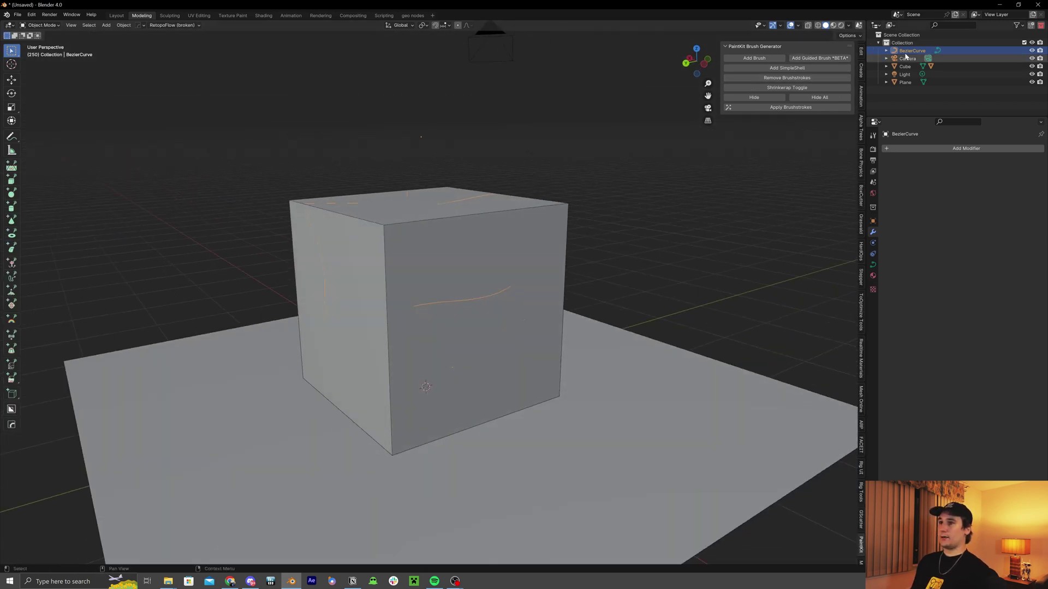
- Select the cube and make its guided brushstrokes visible again
left_click(744, 100)
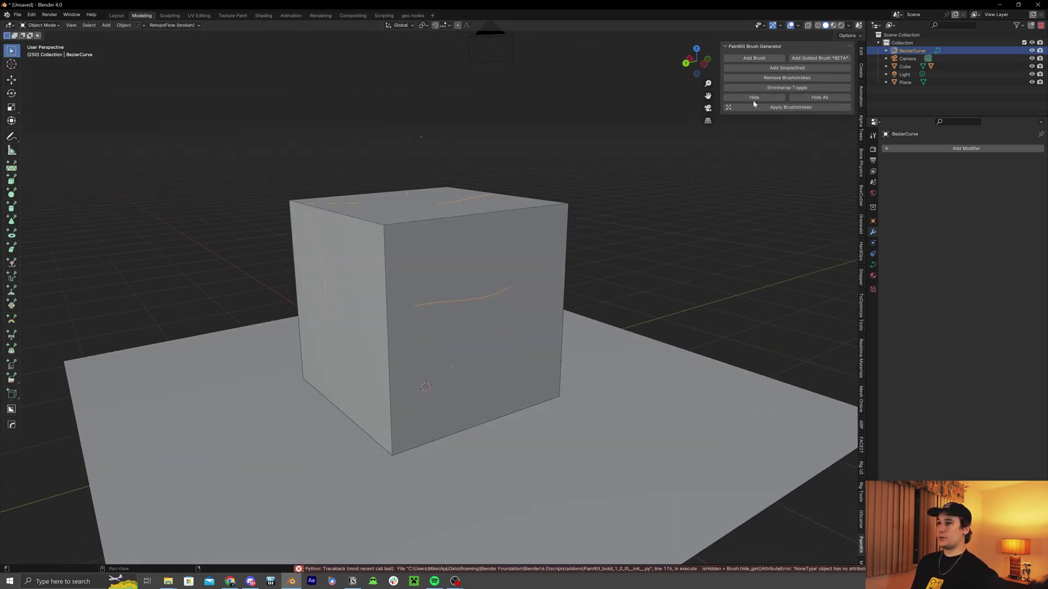
left_click(507, 197)
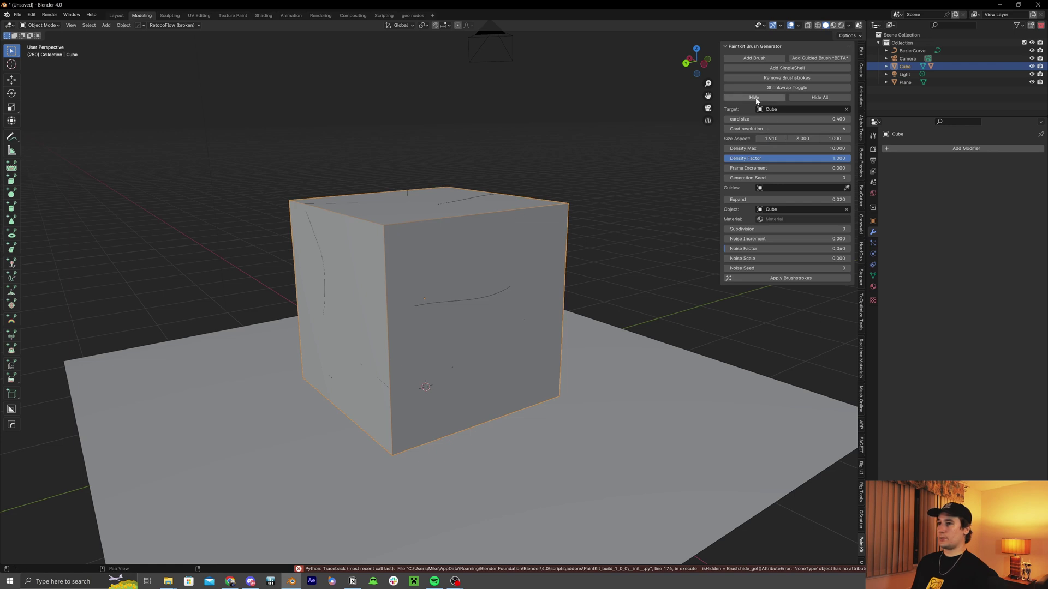
middle_click_drag(512, 246, 518, 244)
left_click(774, 99)
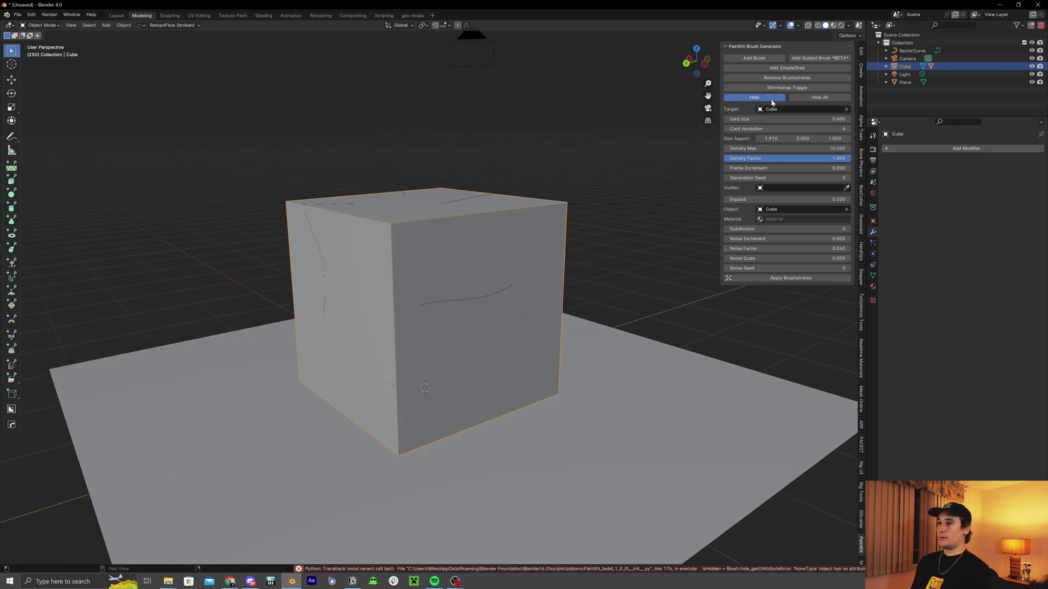
middle_click_drag(569, 206, 590, 213)
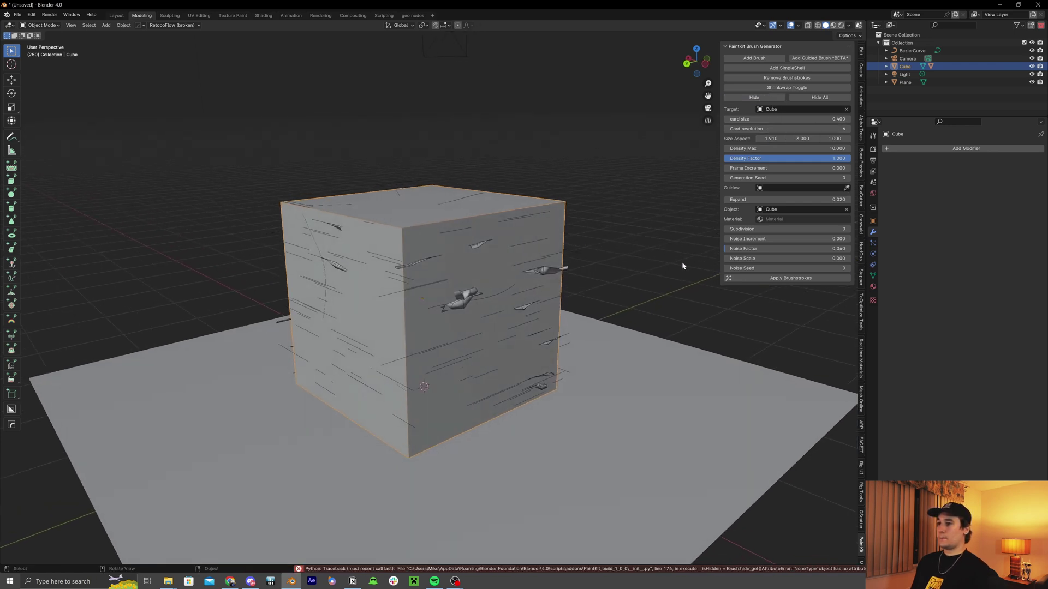
- Assign BezierCurve as the Guides object of the cube's brushstrokes and inspect the cards from several sides
left_click(847, 187)
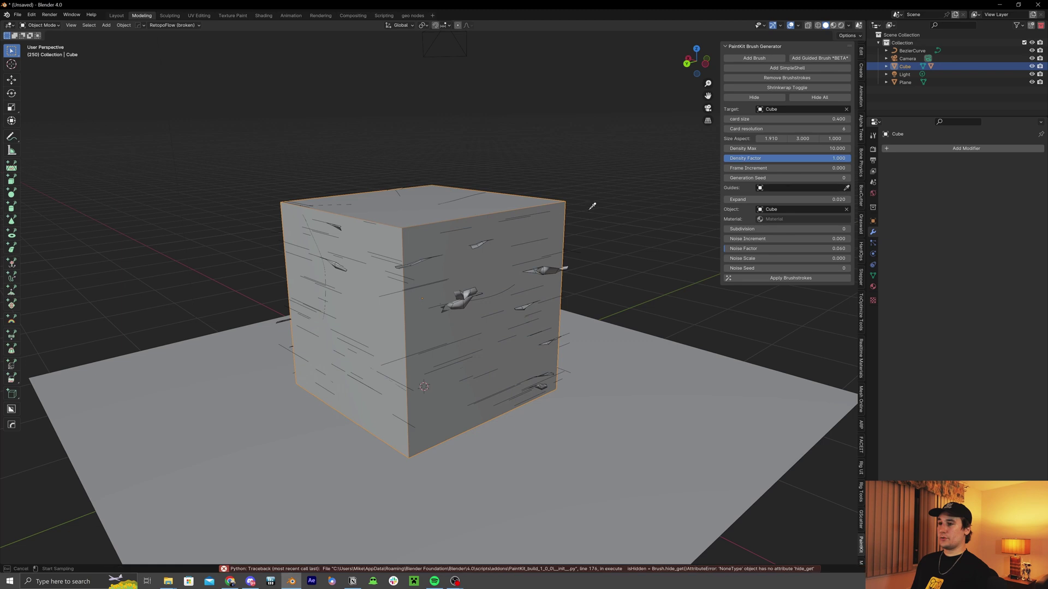
left_click(912, 49)
mouse_move(551, 243)
middle_mouse_down()
mouse_move(564, 246)
mouse_move(488, 256)
mouse_move(502, 278)
middle_mouse_up()
scroll(511, 300, "up", 2)
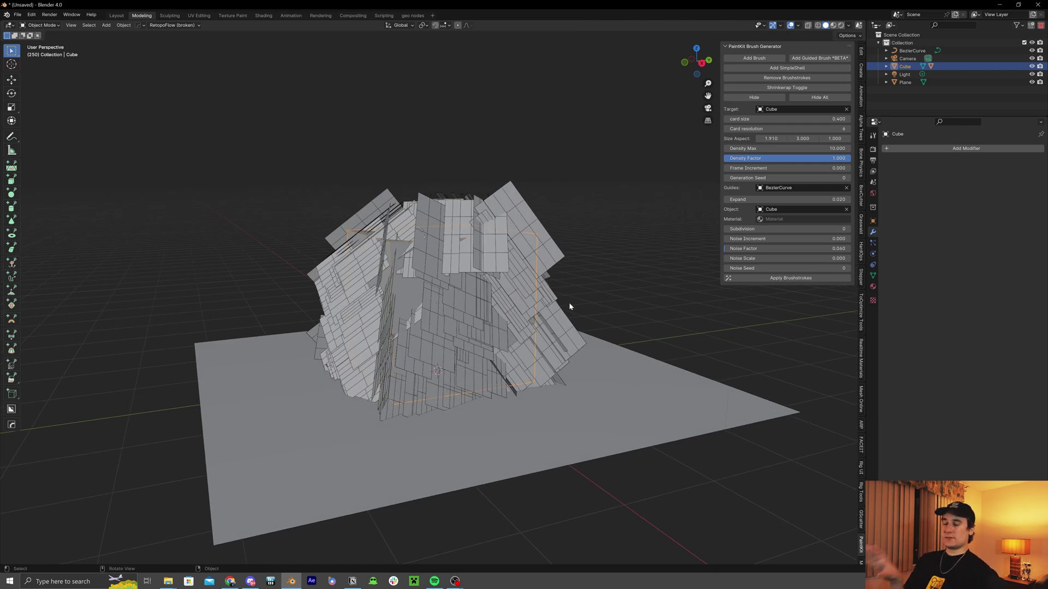
mouse_move(577, 309)
middle_mouse_down()
mouse_move(475, 288)
mouse_move(520, 278)
middle_mouse_up()
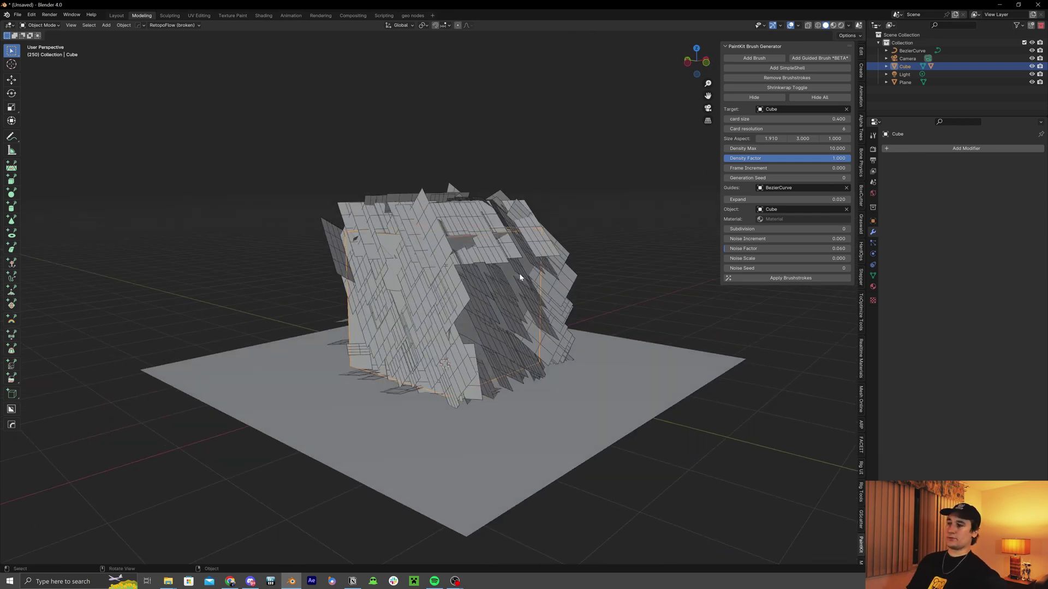
middle_click_drag(592, 222, 606, 217)
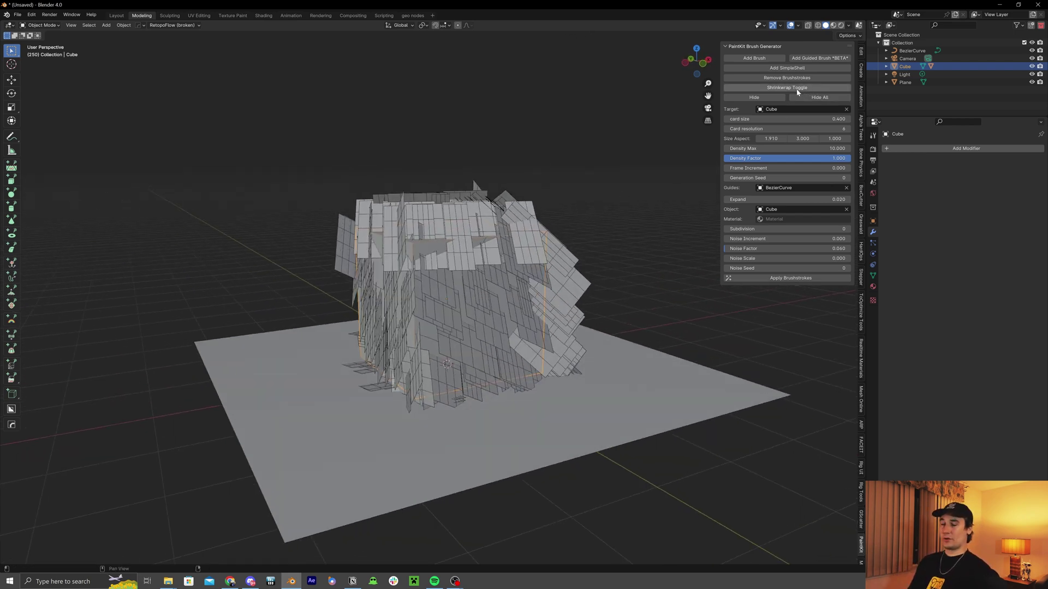
- Turn on the shrinkwrap for the cube's brushstroke cards
scroll(625, 218, "up", 4)
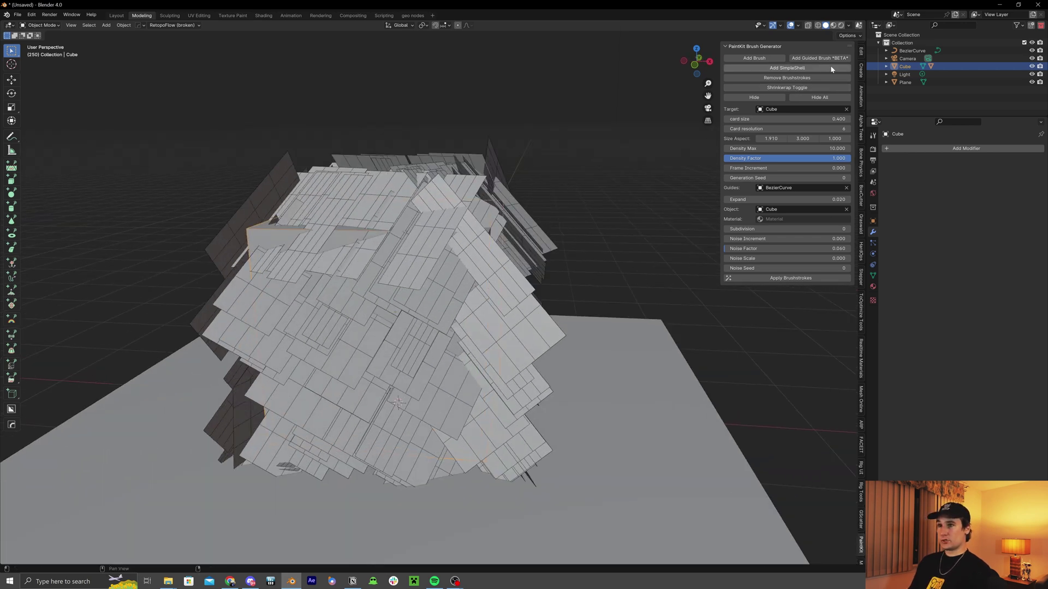
left_click(805, 89)
scroll(579, 208, "down", 4)
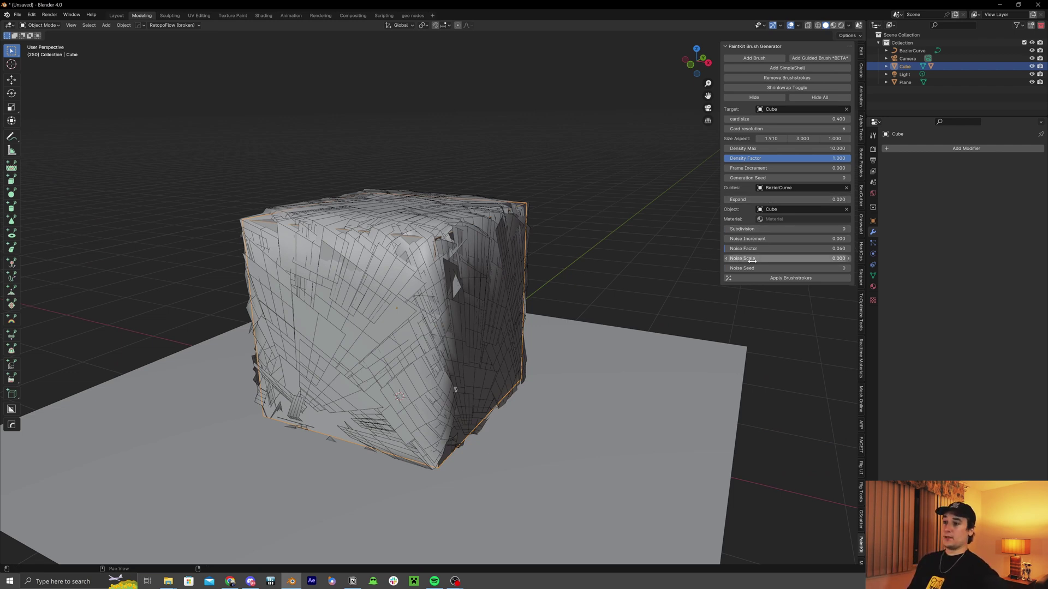
- Set the brushstrokes' Noise Factor to 0.454 and Subdivision to 2
left_click_drag(786, 248, 840, 248)
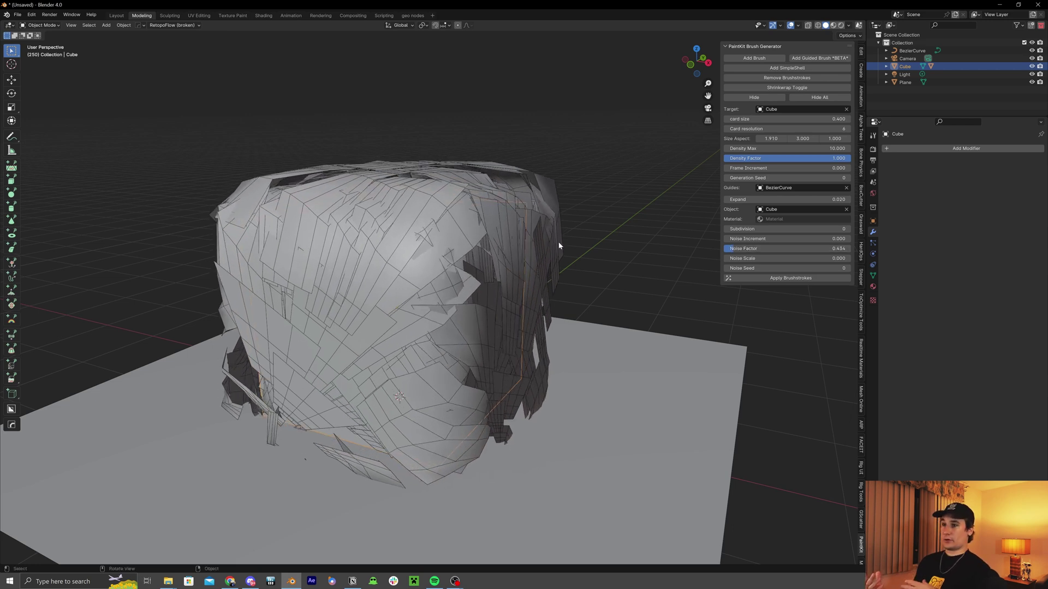
middle_click_drag(559, 246, 567, 247)
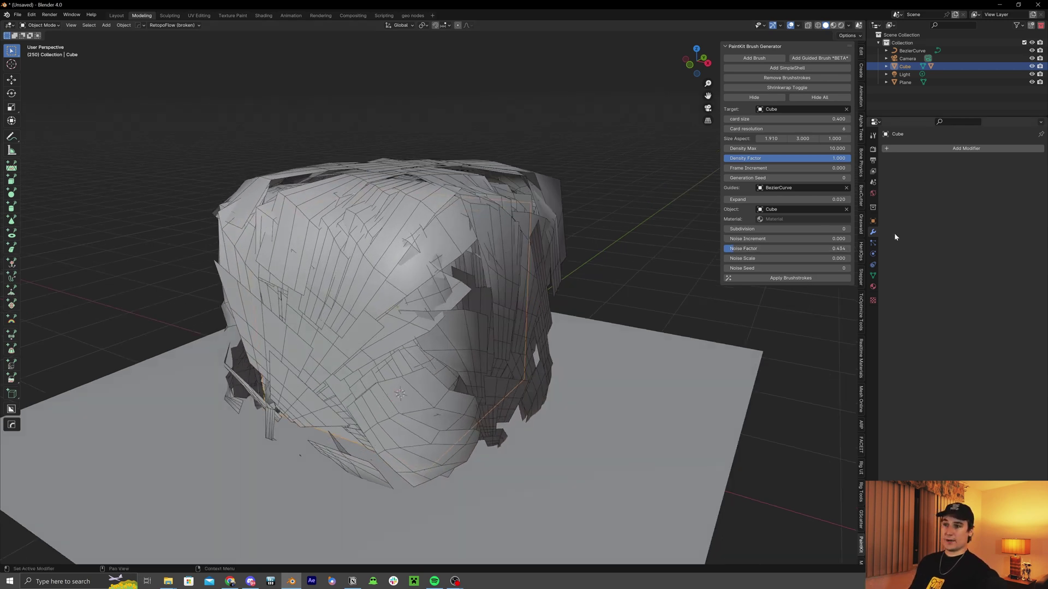
left_click(848, 229)
left_click(848, 229)
middle_click_drag(519, 235, 533, 241)
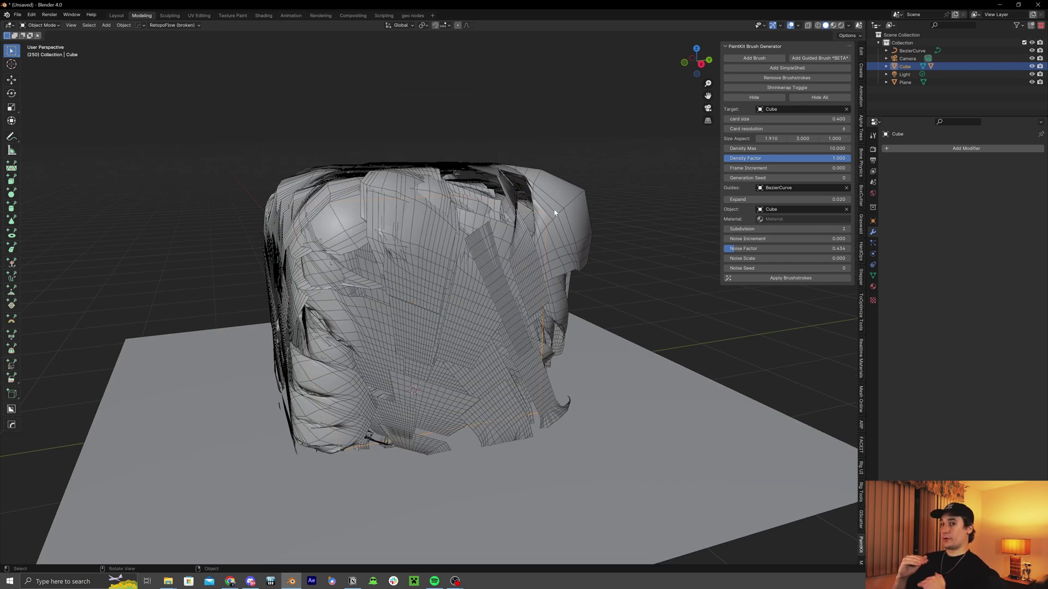
- Set the card size to 0.240 and the Noise Factor to 0.089
middle_click_drag(555, 212, 541, 214)
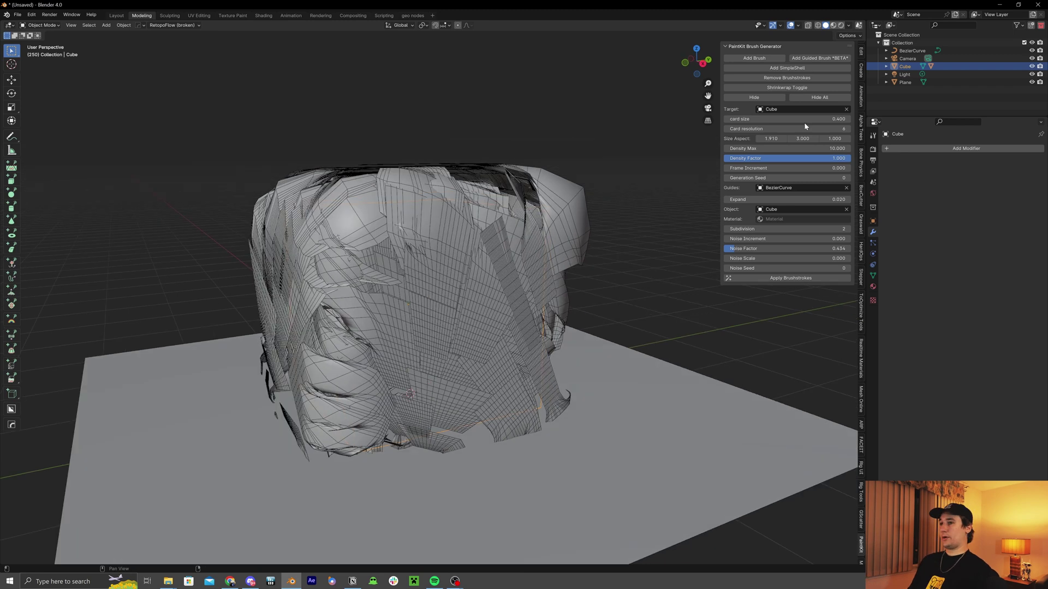
mouse_move(796, 119)
left_mouse_down()
mouse_move(740, 119)
mouse_move(786, 119)
left_mouse_up()
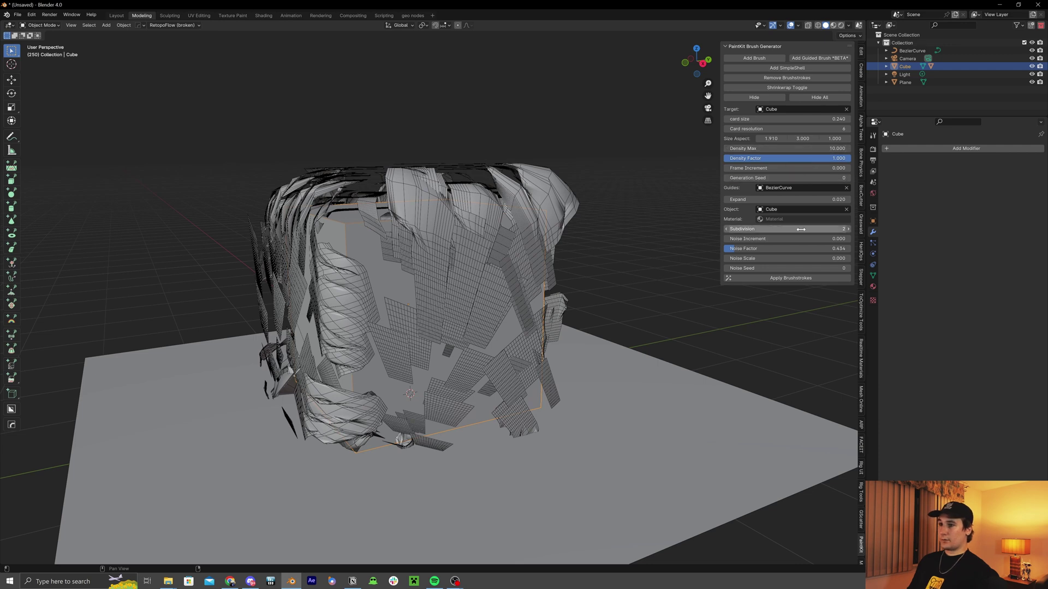
left_click_drag(805, 250, 737, 250)
- Bevel the cube's edges with 4 segments and return to Object Mode
middle_click_drag(634, 243, 522, 255)
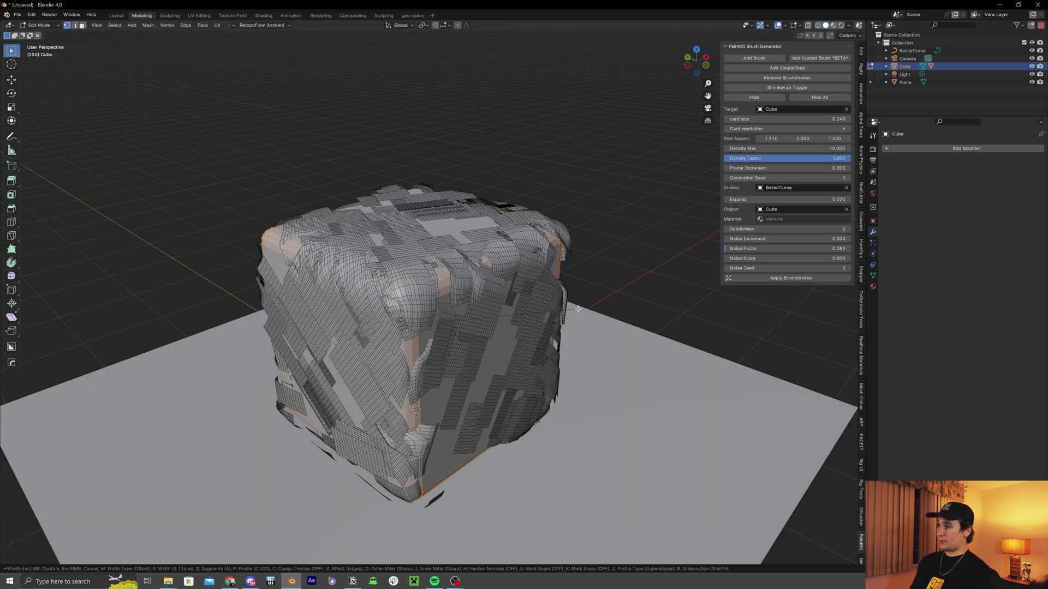
left_click(648, 315)
key("Tab")
middle_click_drag(647, 315, 437, 349)
- Select the BezierCurve guide, briefly view its strokes in Edit Mode, and delete the curve object
left_click(912, 51)
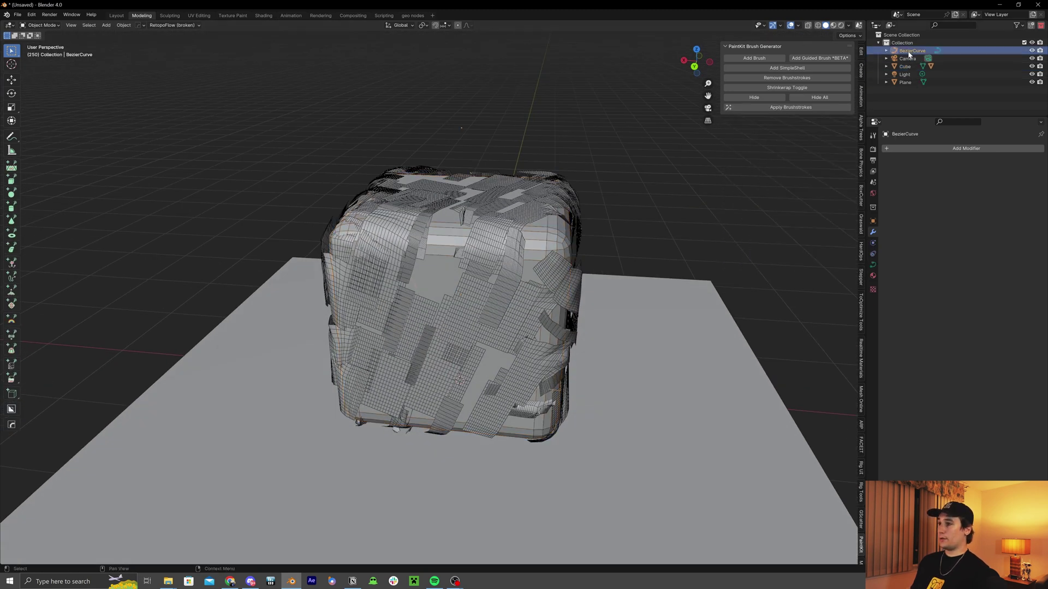
mouse_move(546, 284)
middle_mouse_down()
mouse_move(513, 286)
mouse_move(583, 284)
mouse_move(47, 98)
mouse_move(678, 87)
mouse_move(353, 309)
mouse_move(492, 331)
mouse_move(502, 294)
middle_mouse_up()
key("Tab")
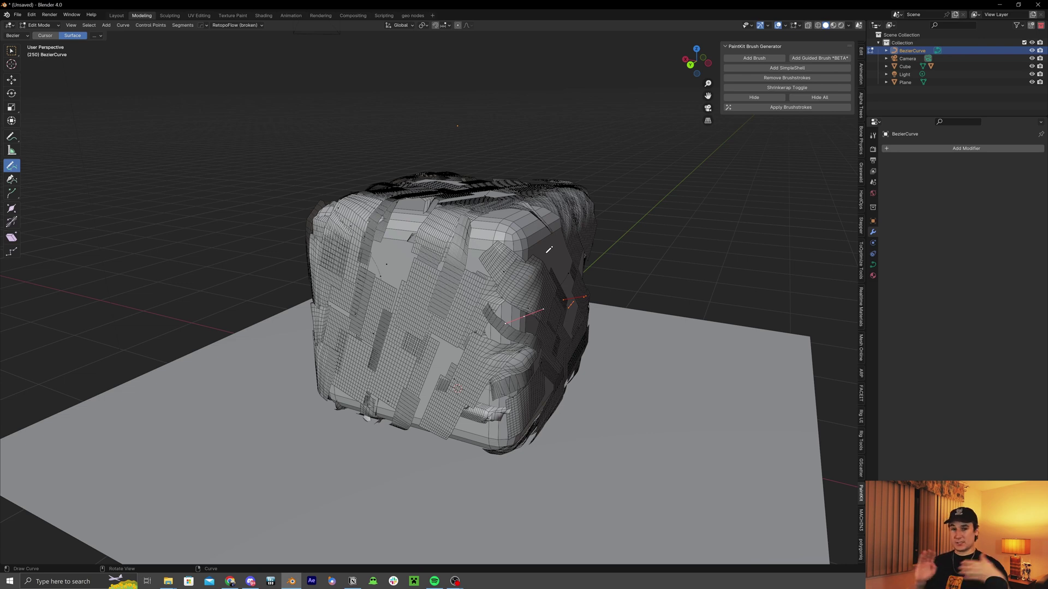
middle_click_drag(549, 249, 667, 272)
key("Tab")
key("x")
left_click(664, 270)
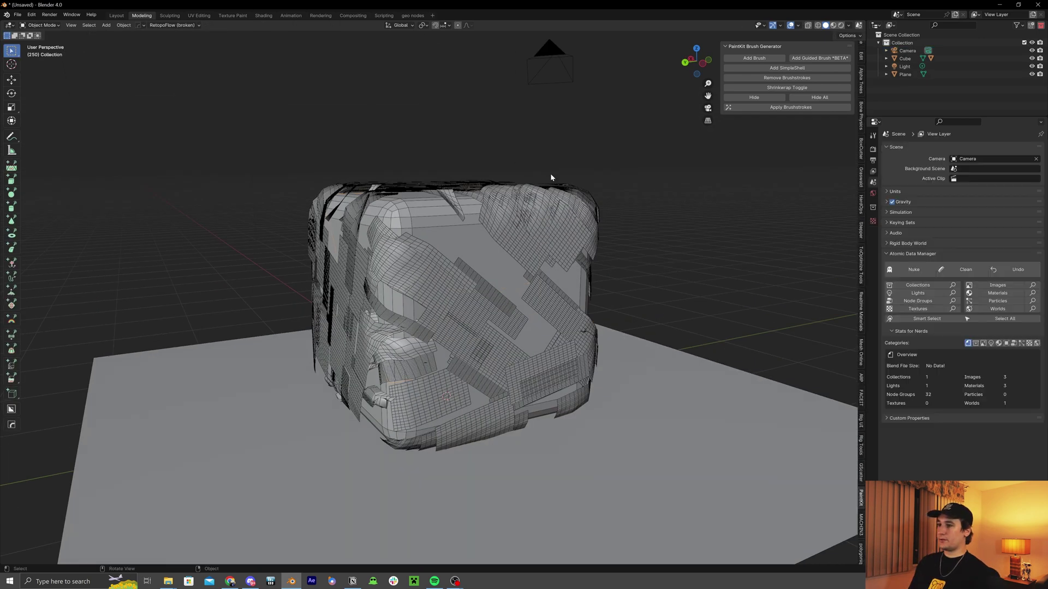
- Remove all brushstrokes from the beveled cube
middle_click_drag(550, 172, 570, 230)
left_click(570, 230)
left_click(781, 78)
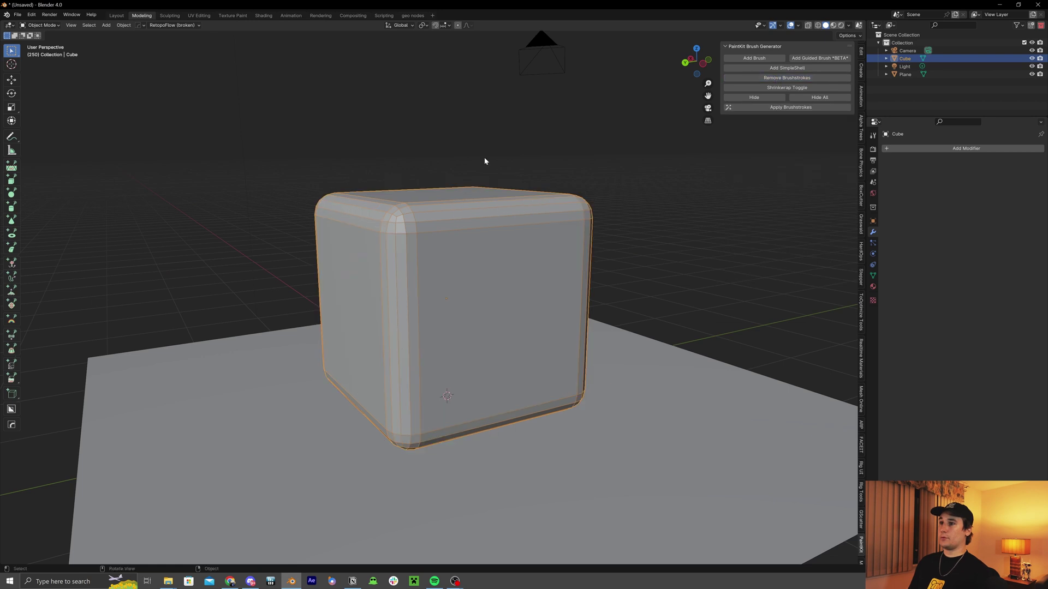
- Add a SimpleShell to the beveled cube and set its Shell Scale to 0.071
mouse_move(485, 159)
middle_mouse_down()
mouse_move(589, 185)
mouse_move(636, 217)
mouse_move(626, 218)
middle_mouse_up()
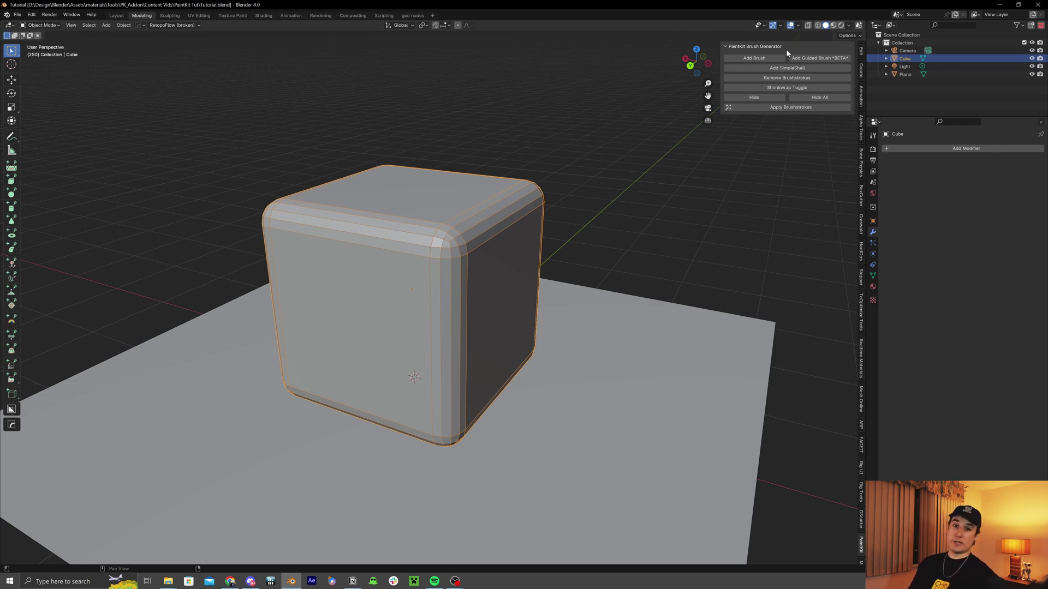
left_click(788, 68)
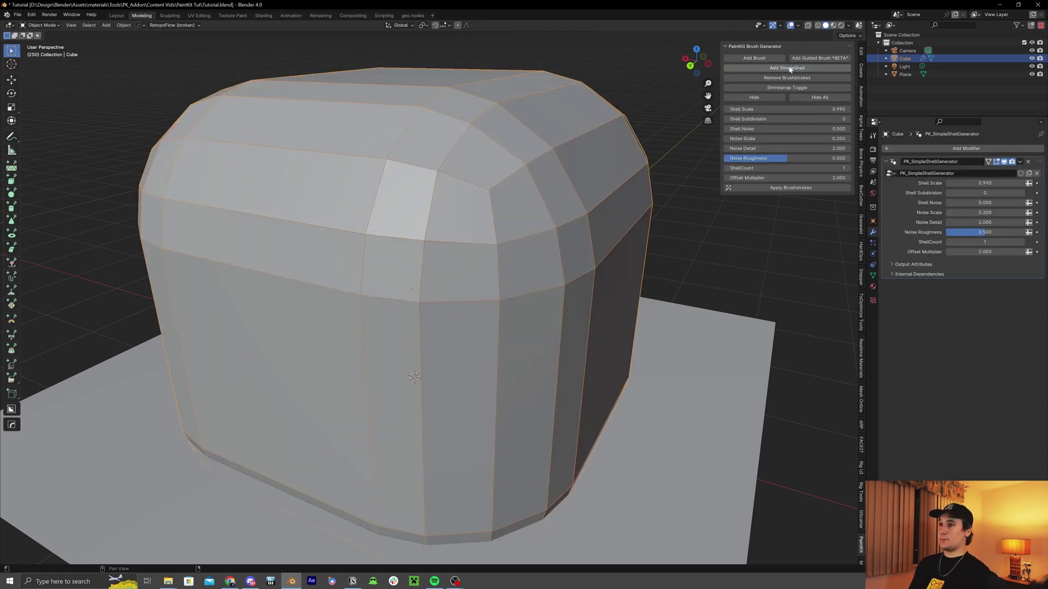
scroll(595, 214, "down", 4)
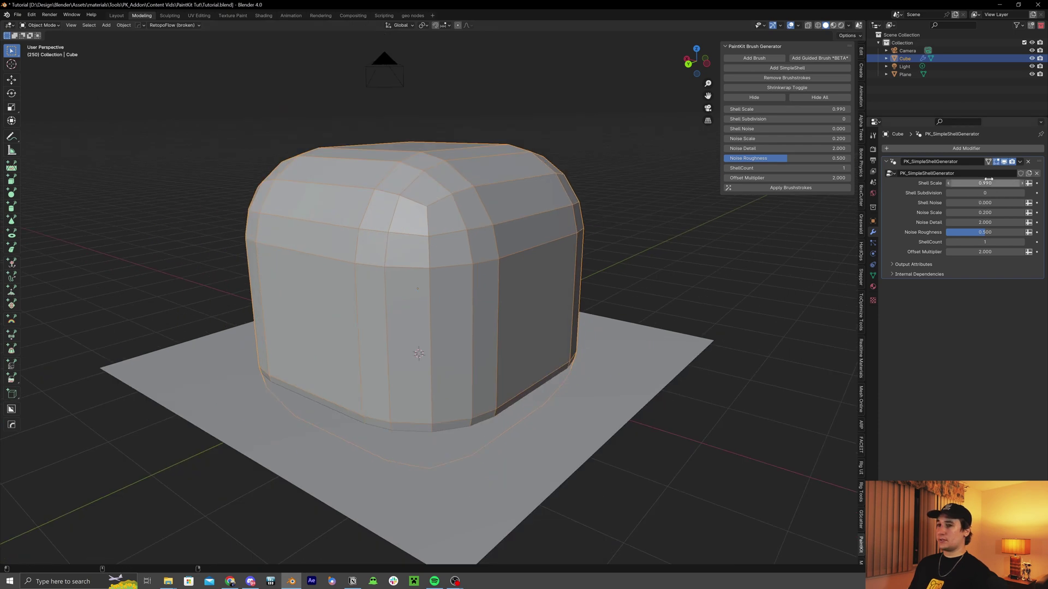
left_click_drag(985, 183, 953, 183)
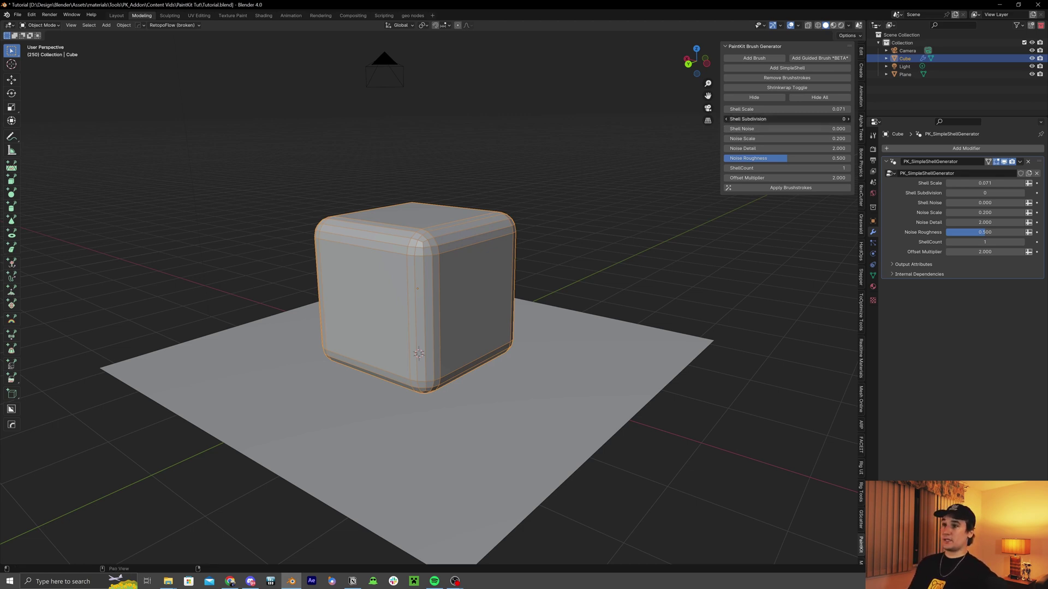
- Try a Shell Subdivision of 2 on the cube's shell and return it to 0
left_click(848, 119)
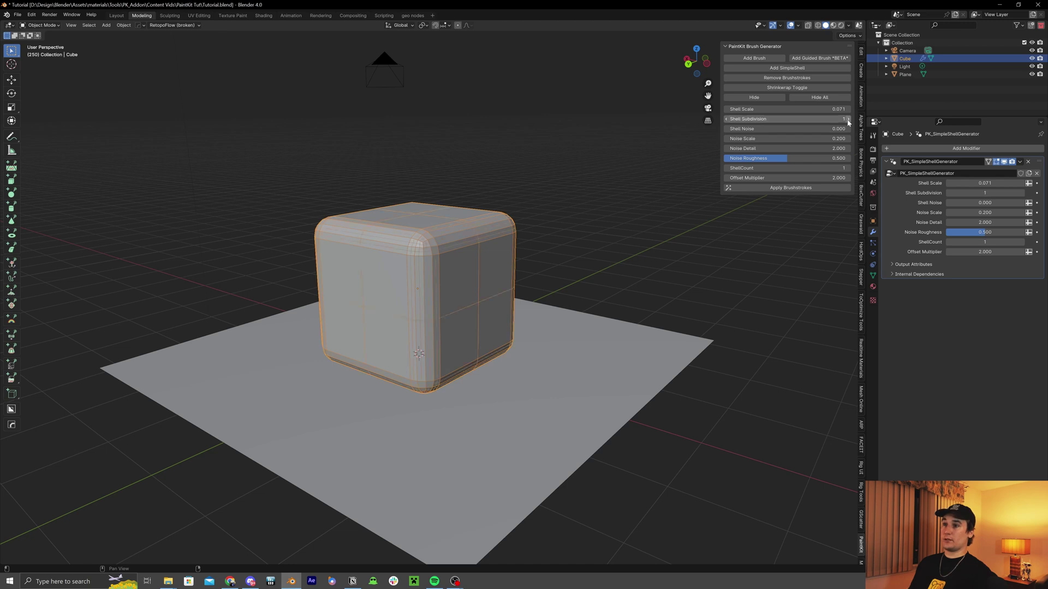
left_click(848, 119)
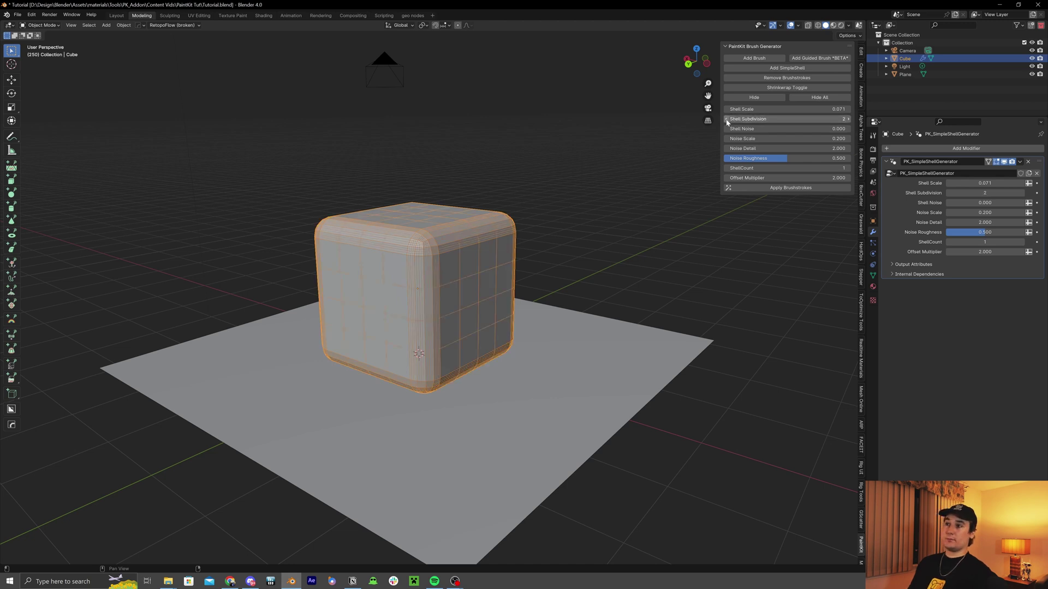
left_click_drag(848, 119, 783, 122)
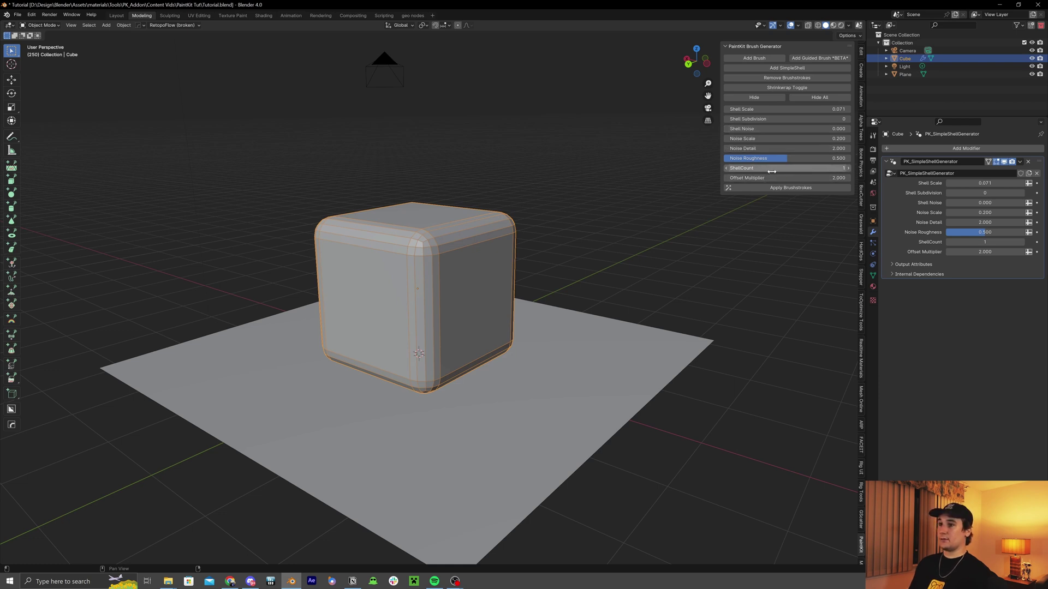
- Try a ShellCount of 4 with an Offset Multiplier of 2.350, and reset them to 1 and 2
mouse_move(776, 179)
left_mouse_down()
mouse_move(792, 168)
mouse_move(777, 168)
left_mouse_up()
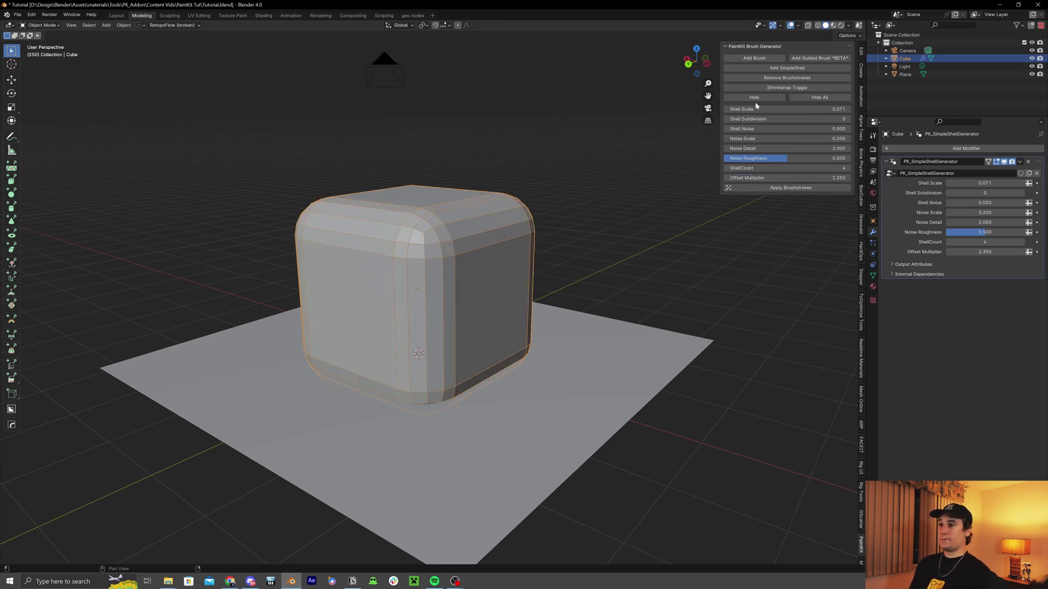
double_click(786, 168)
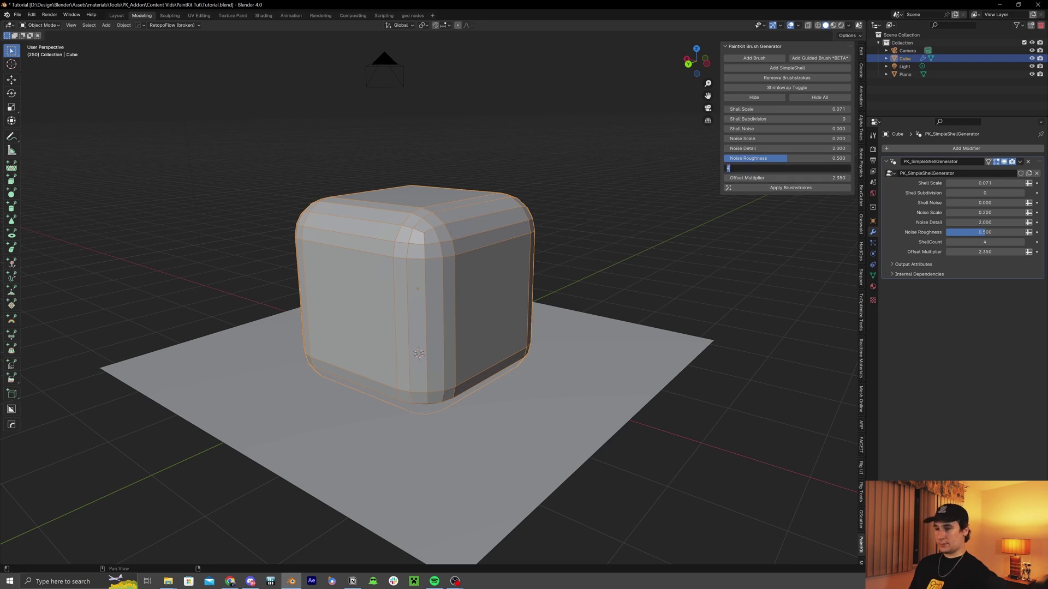
type("1")
key("Return")
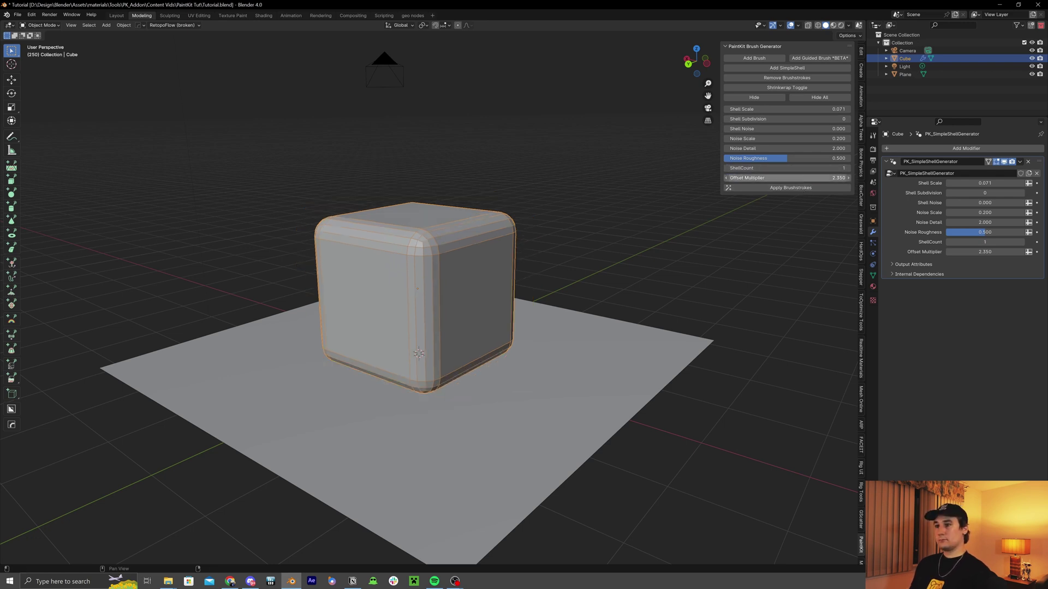
double_click(786, 178)
type("2")
key("Return")
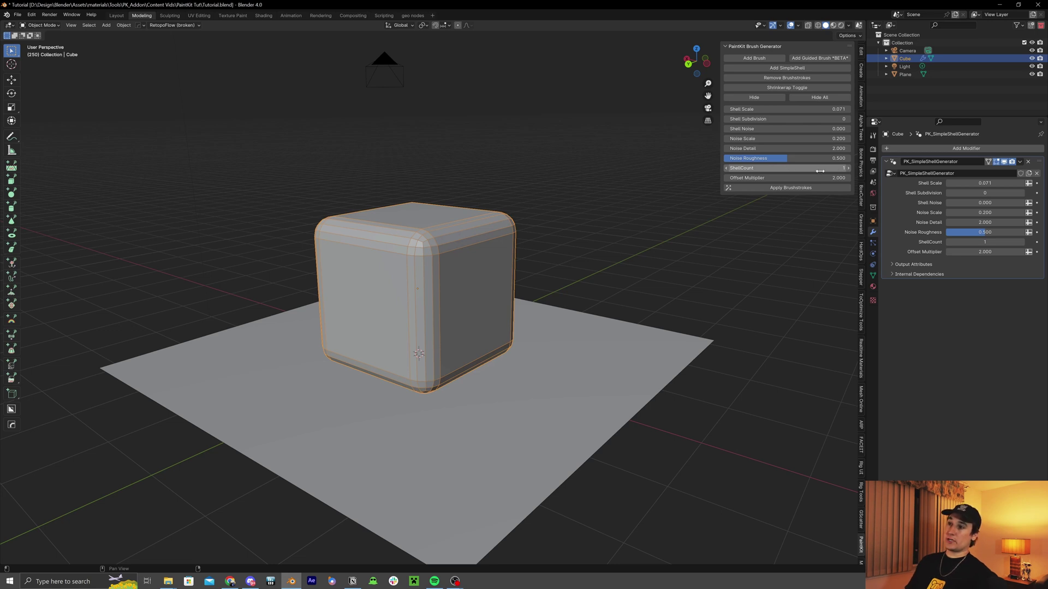
- Set the shell's ShellCount to 3 and adjust its Offset Multiplier
left_click_drag(819, 171, 840, 171)
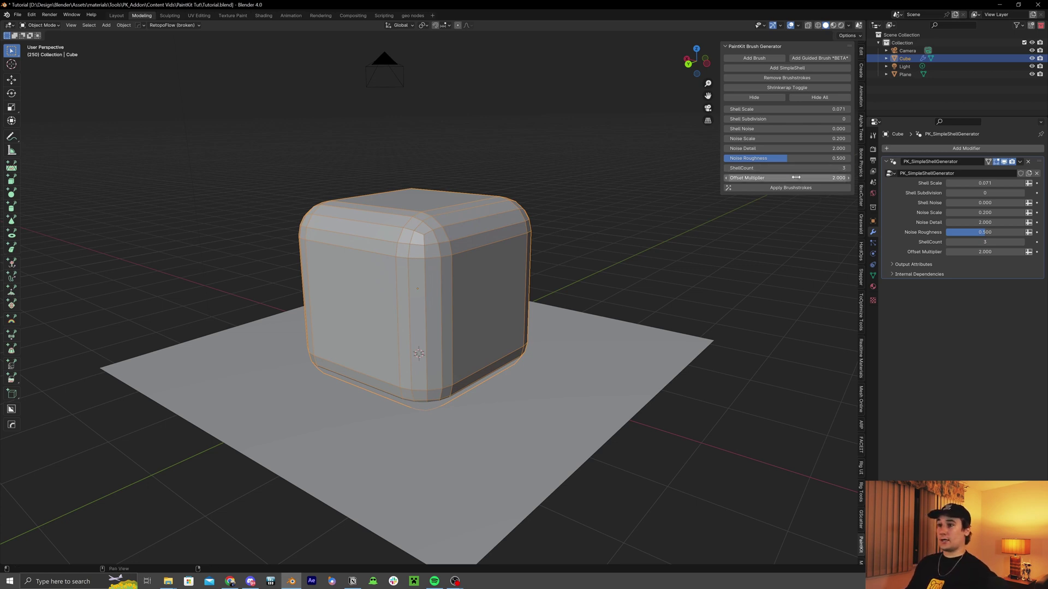
mouse_move(786, 178)
left_mouse_down()
mouse_move(840, 178)
mouse_move(796, 177)
left_mouse_up()
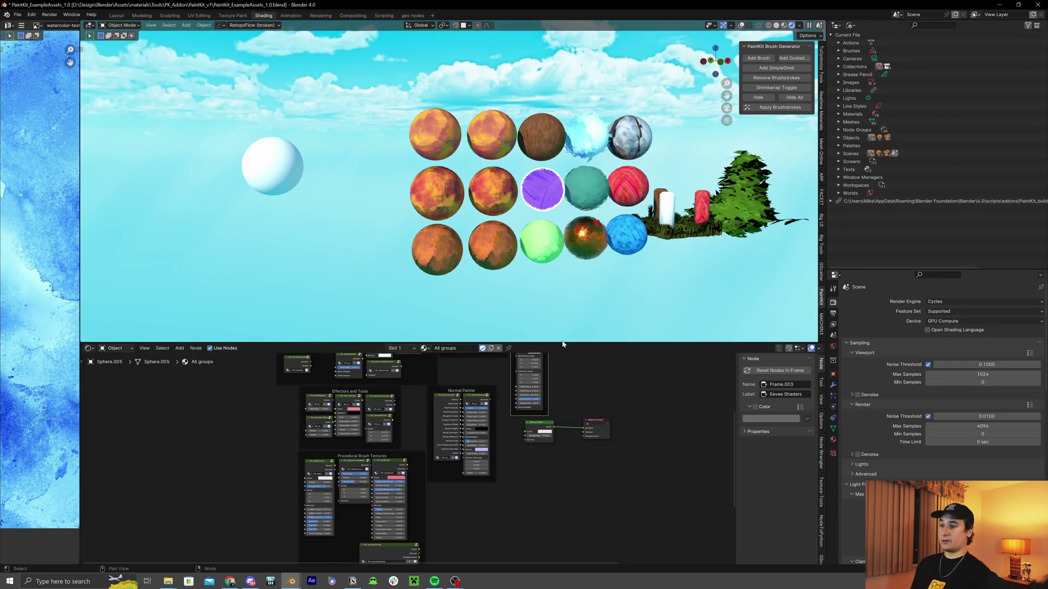
- Enlarge the shader editor in the example assets file to show the node groups of the All groups material
left_click_drag(562, 343, 565, 228)
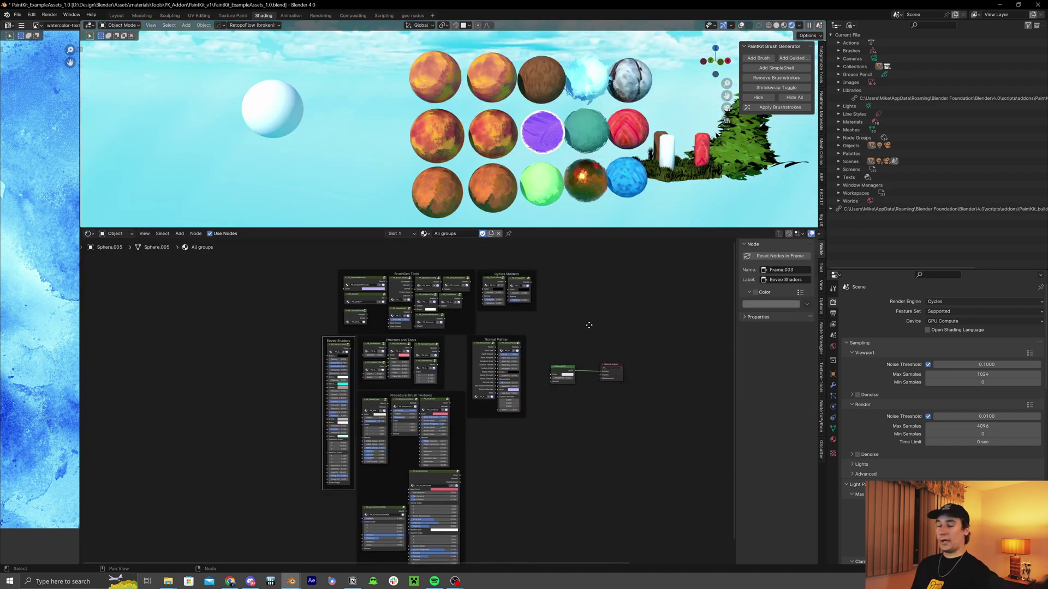
middle_click_drag(572, 329, 566, 323)
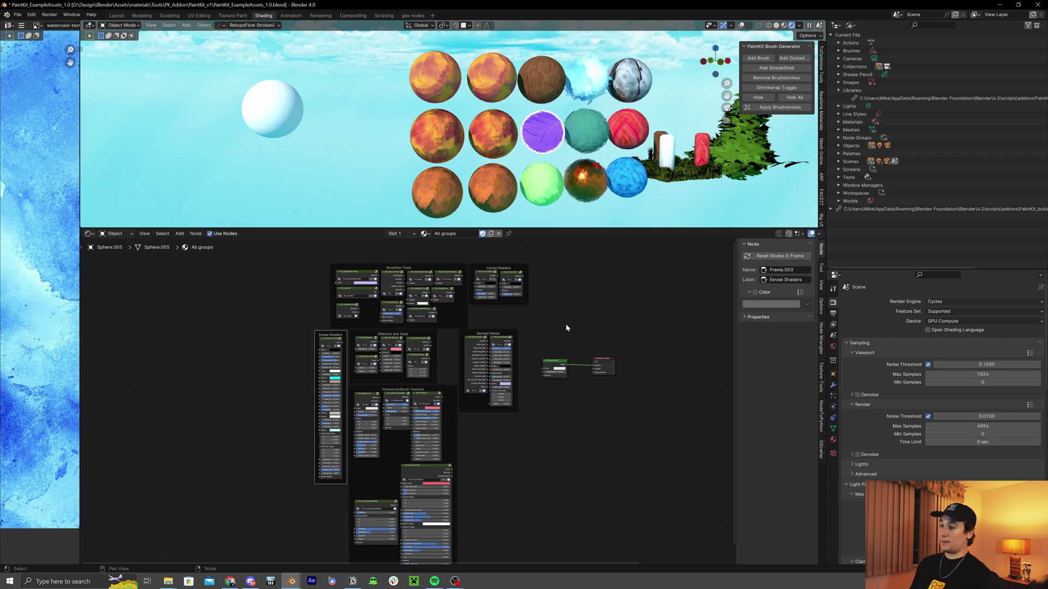
scroll(566, 324, "up", 1)
left_click(554, 382)
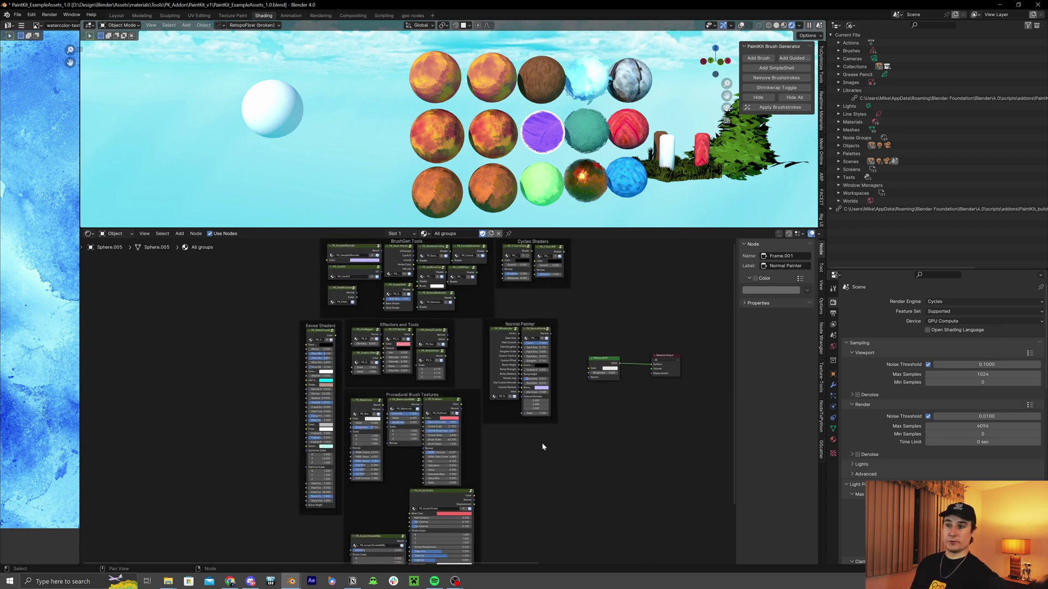
- Separate the BrushGen Tools and Cycles Shaders frames, and place the Eevee Shaders frame beside the Cycles Shaders frame
scroll(543, 445, "up", 1)
left_click_drag(440, 272, 283, 267)
left_click(284, 267)
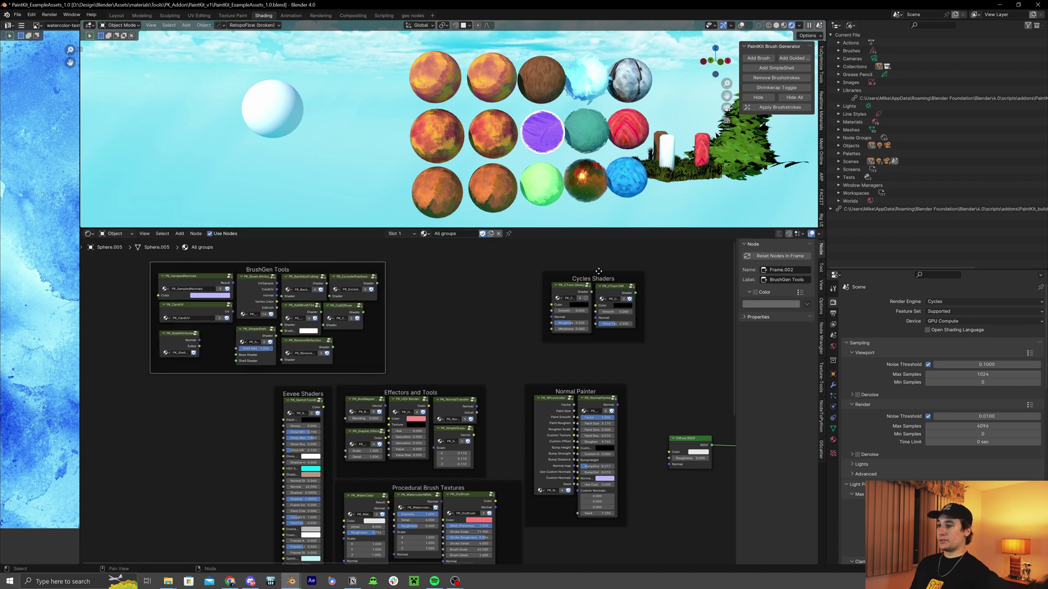
left_click_drag(594, 279, 606, 269)
middle_click_drag(310, 397, 167, 381)
left_click(166, 381)
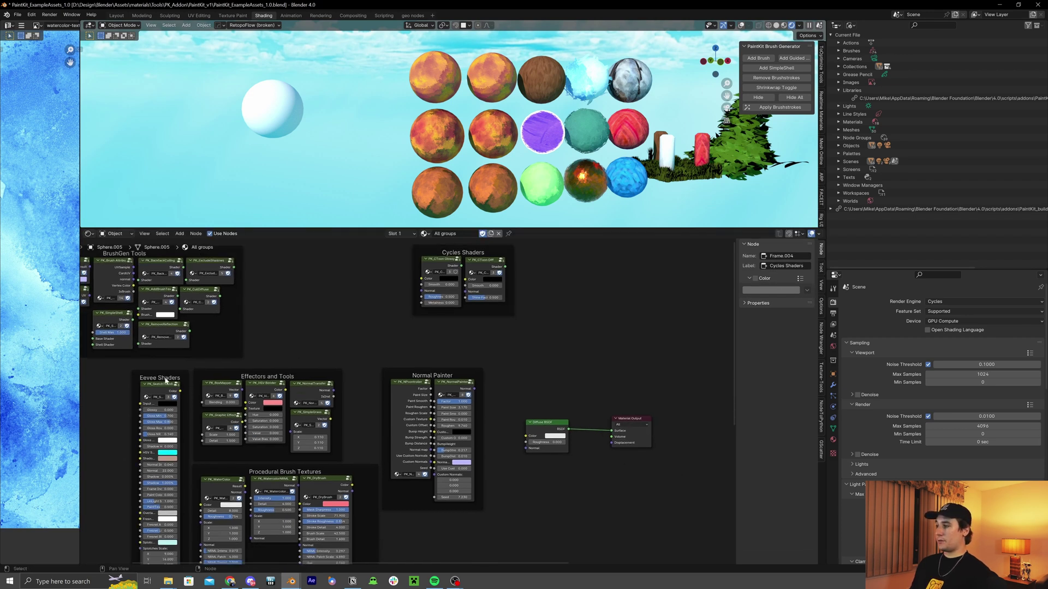
key("g")
left_click(546, 334)
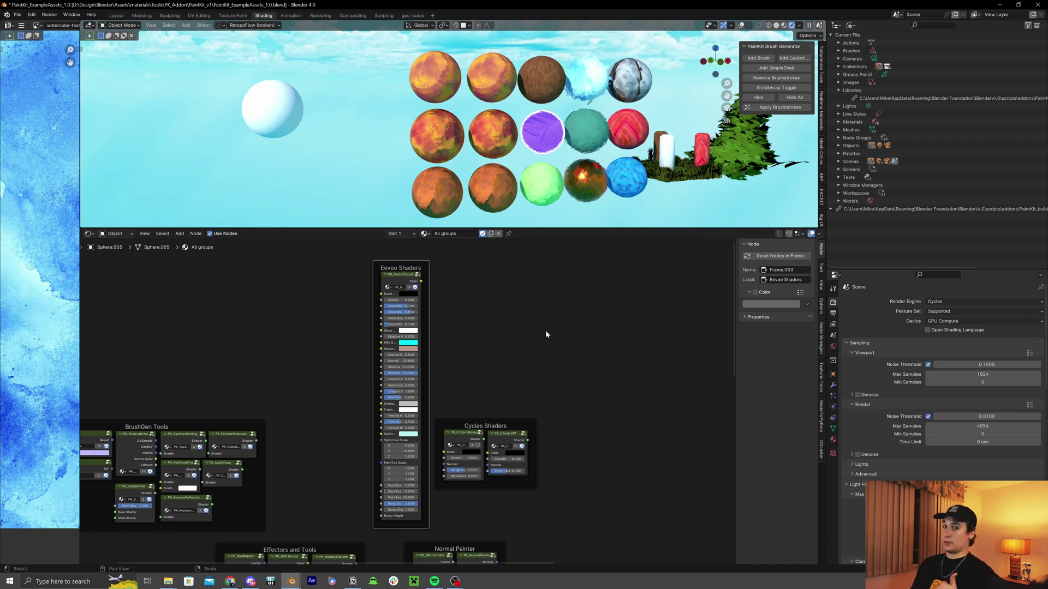
- Reposition the Cycles Shaders frame and place its PK_CToon Diff node above the PK_CToon Glossy node
left_click_drag(507, 426, 509, 465)
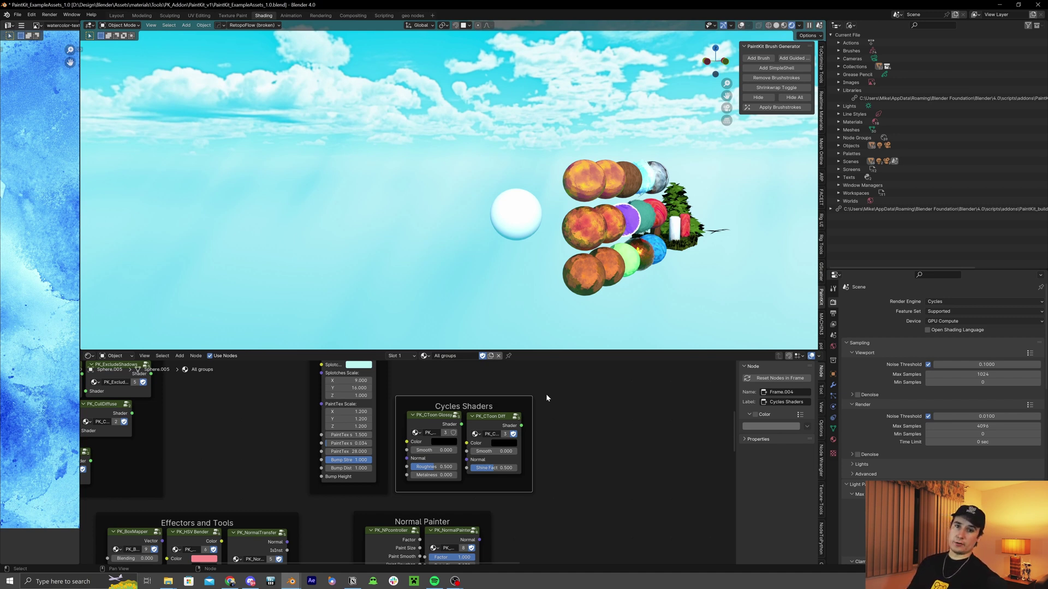
scroll(547, 391, "up", 2)
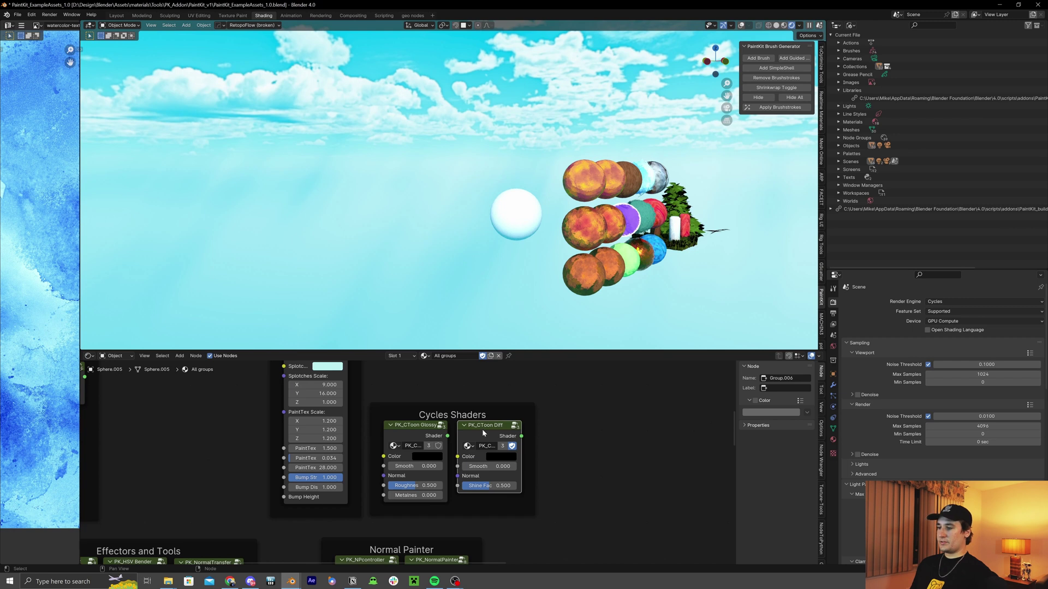
left_click(499, 432)
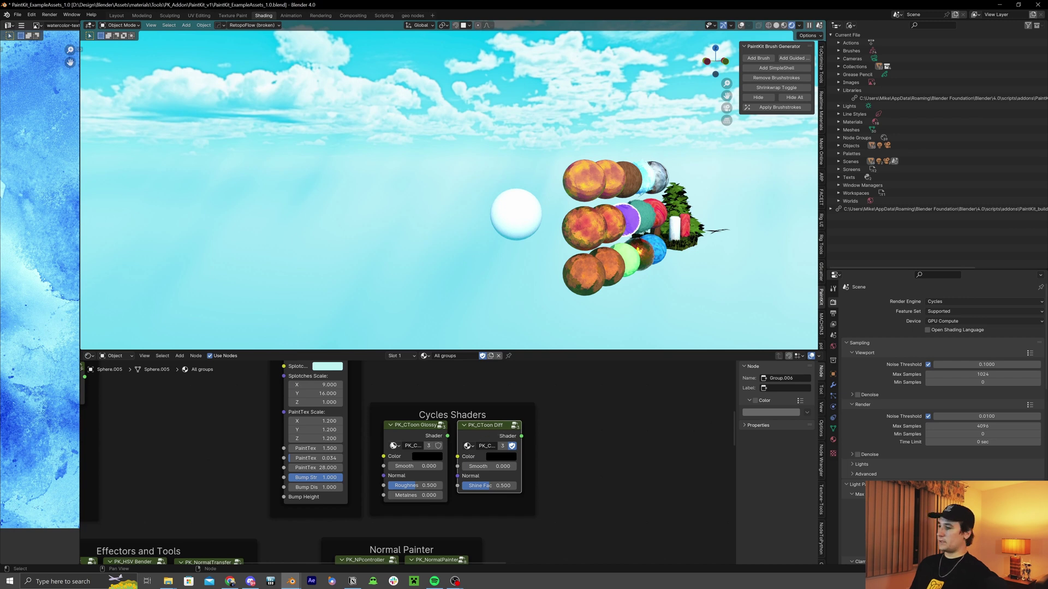
left_click_drag(485, 436, 421, 437)
- Set the PK_CToon Diff node's color to a pinkish red and preview its shader on the sphere
left_click(442, 458)
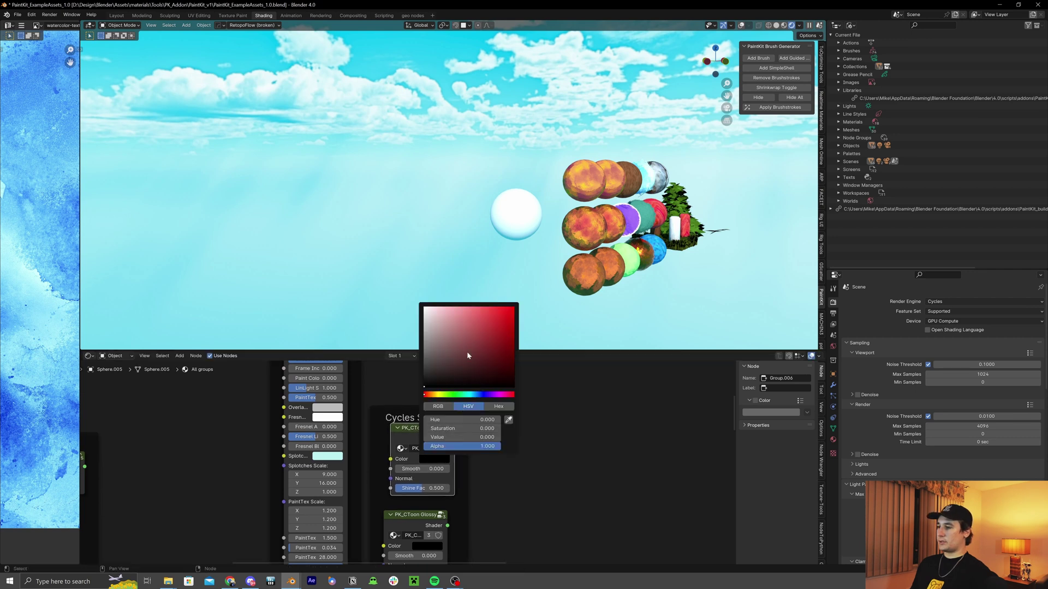
left_click(466, 351)
middle_click_drag(422, 435, 471, 424)
left_click(473, 418, "ctrl+shift")
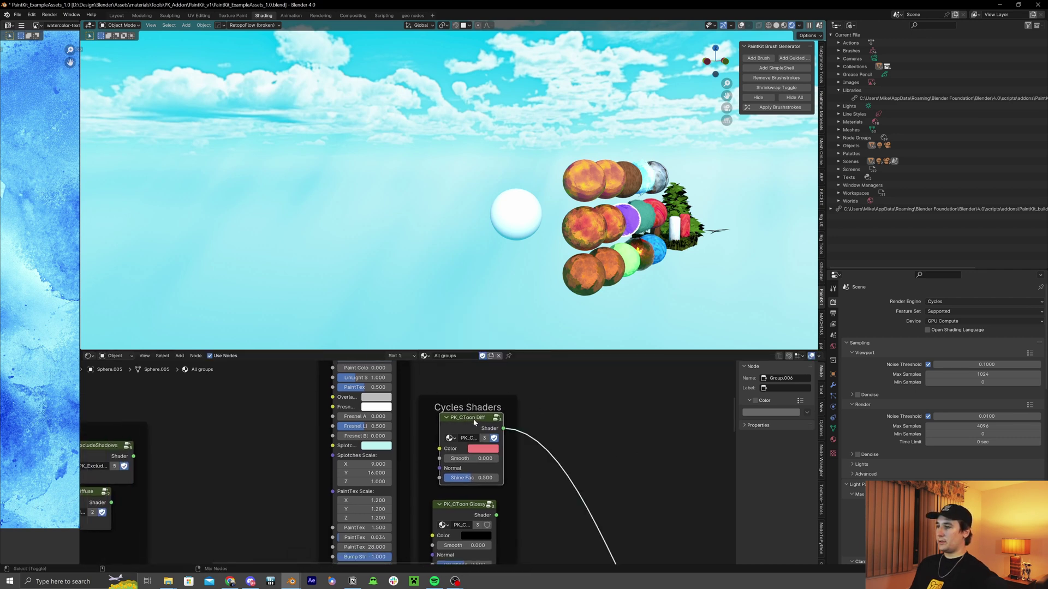
middle_click_drag(528, 242, 595, 251)
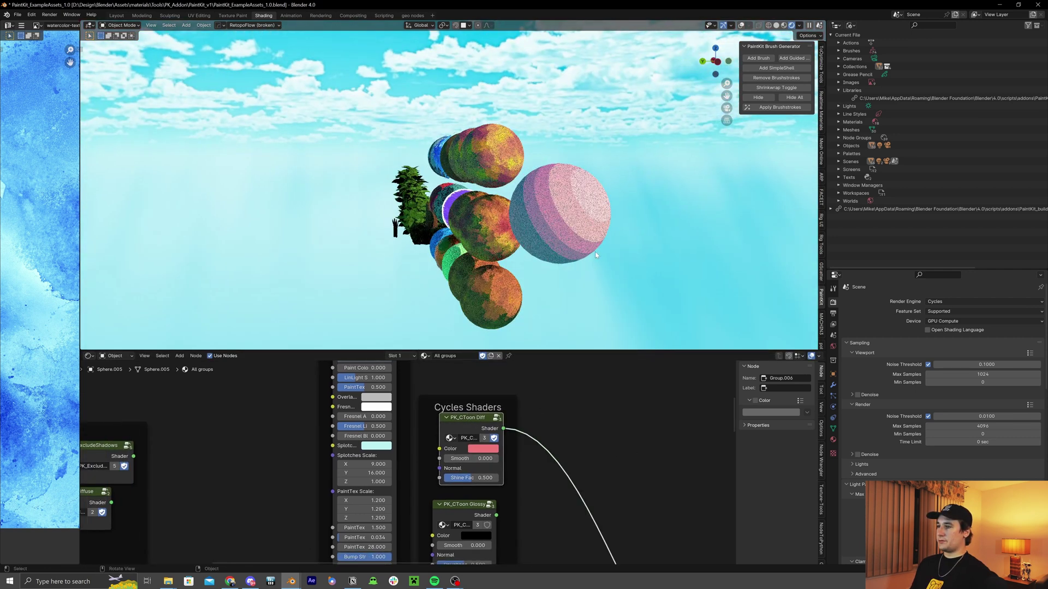
- Shift the PK_CToon Diff node sideways and set its Shine Fac to 1.000
left_click_drag(473, 428, 584, 422)
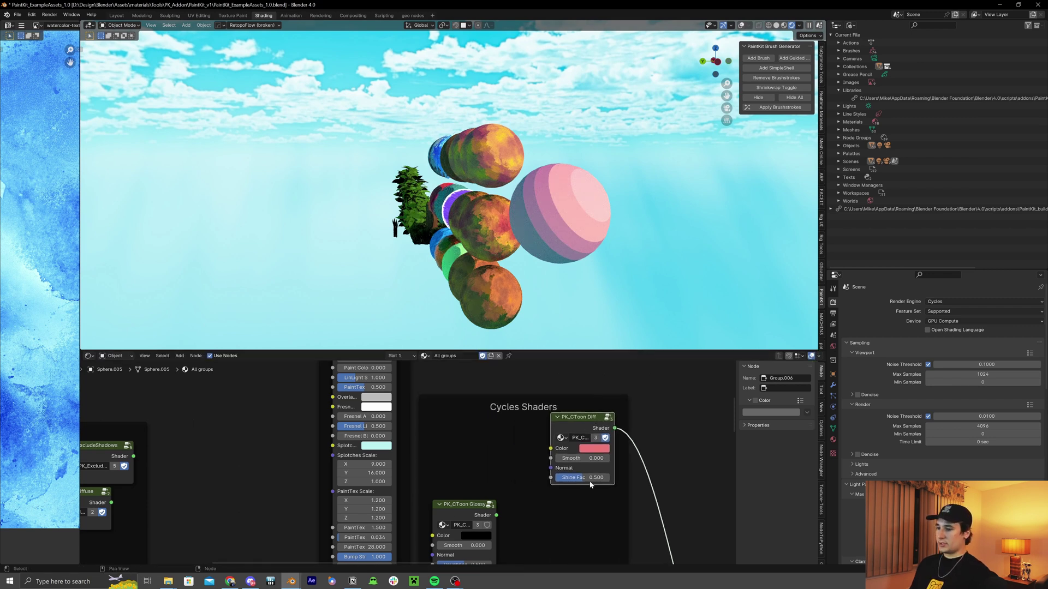
mouse_move(565, 458)
left_mouse_down()
mouse_move(582, 460)
mouse_move(552, 460)
mouse_move(617, 483)
left_mouse_up()
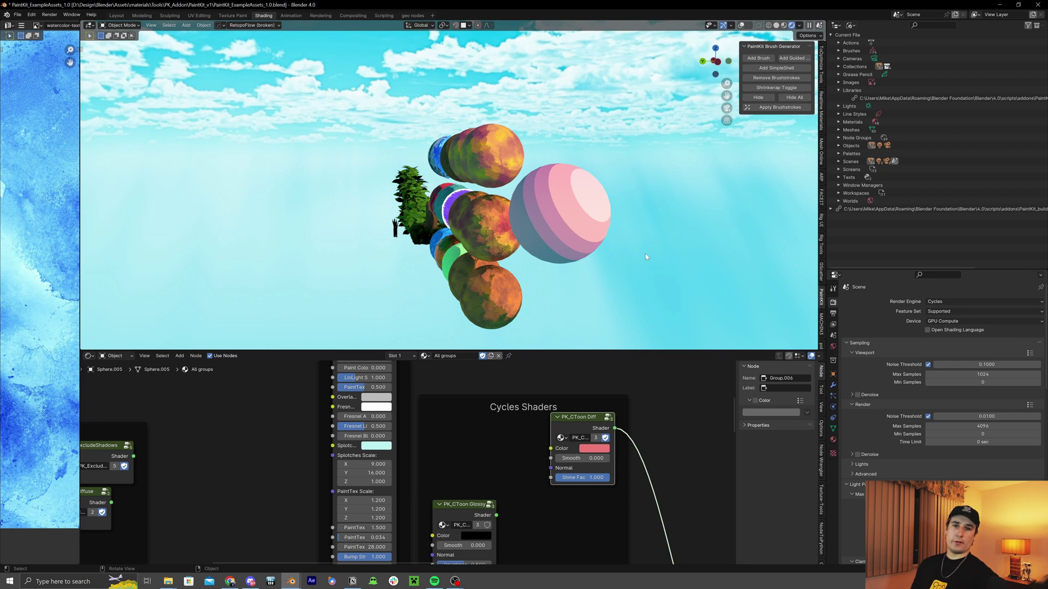
- Align the PK_CToon Glossy node below PK_CToon Diff, color it pinkish red and preview it on the sphere
middle_click_drag(481, 469, 445, 402)
left_click_drag(442, 436, 544, 434)
left_click(546, 461)
left_click(572, 383)
middle_click_drag(610, 267, 491, 251)
- Inspect the Toon BSDF nodes inside the PK_CToon Glossy group, align the lowest one, and exit the group
key("Tab")
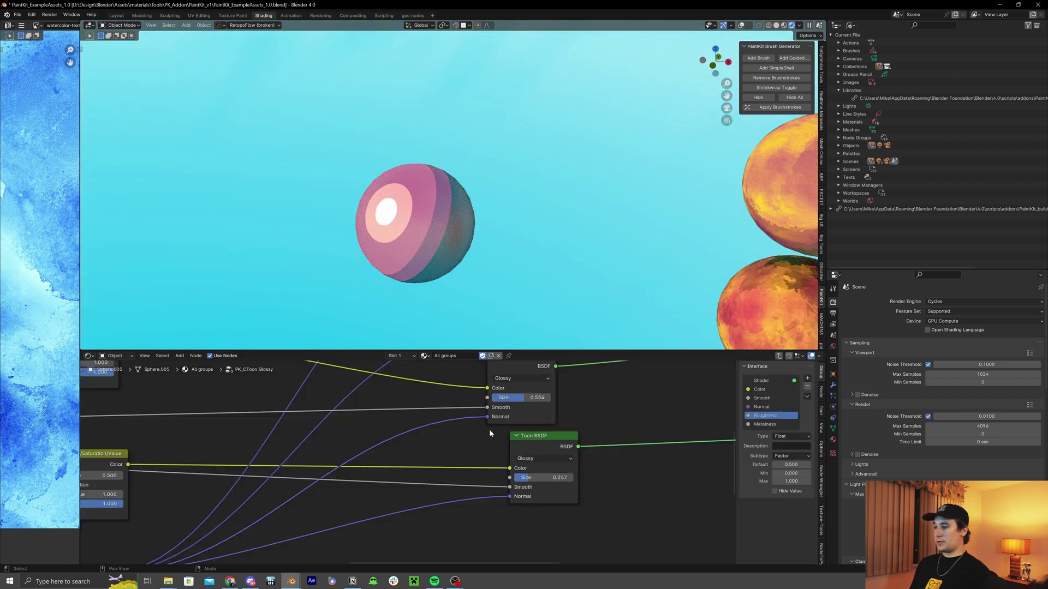
middle_click_drag(490, 429, 471, 440)
left_click_drag(533, 466, 514, 464)
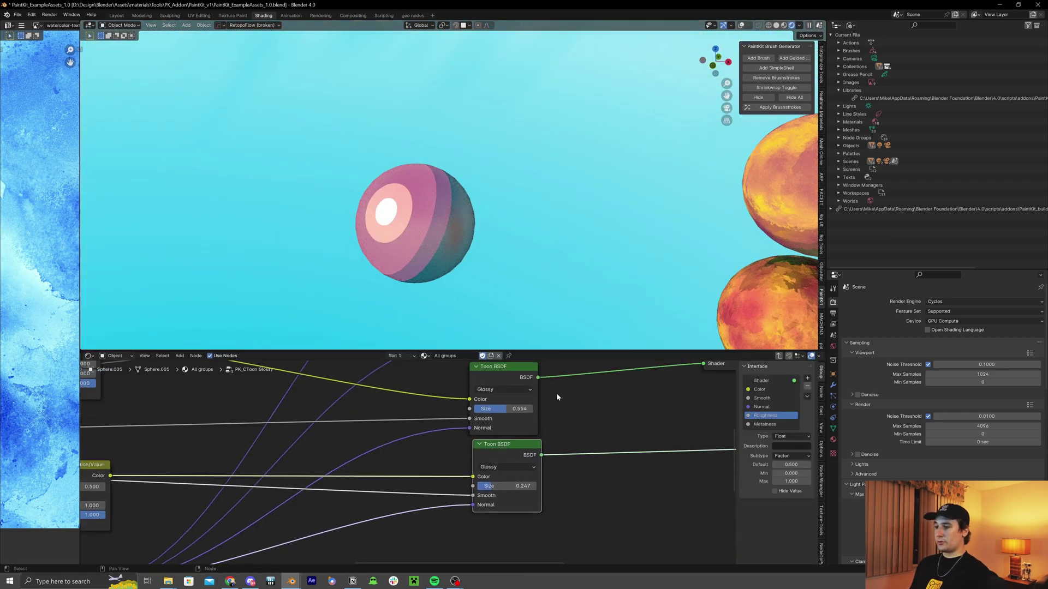
scroll(556, 393, "down", 3)
middle_click_drag(556, 393, 454, 411)
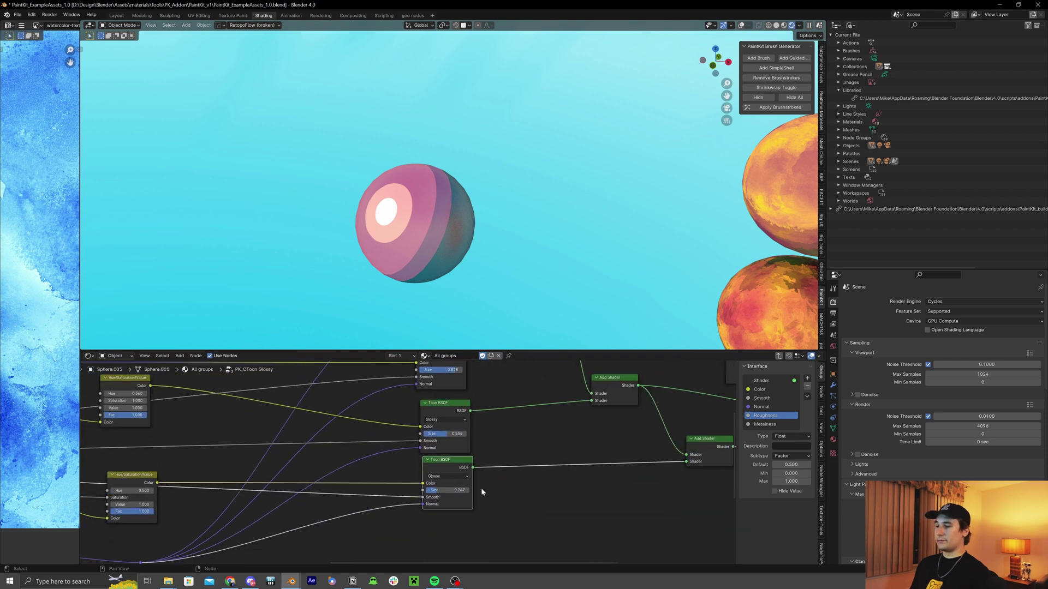
key("Tab")
- Set the PK_CToon Glossy node's Metalness to 2.000 and its Smooth value to 0.420
middle_click_drag(532, 328, 672, 256)
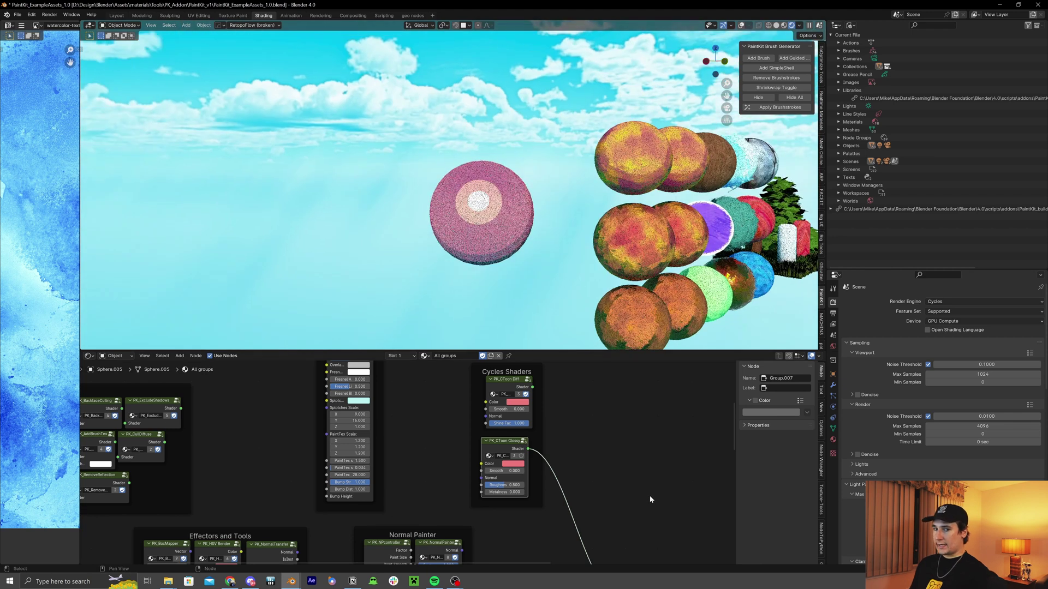
scroll(515, 523, "up", 1)
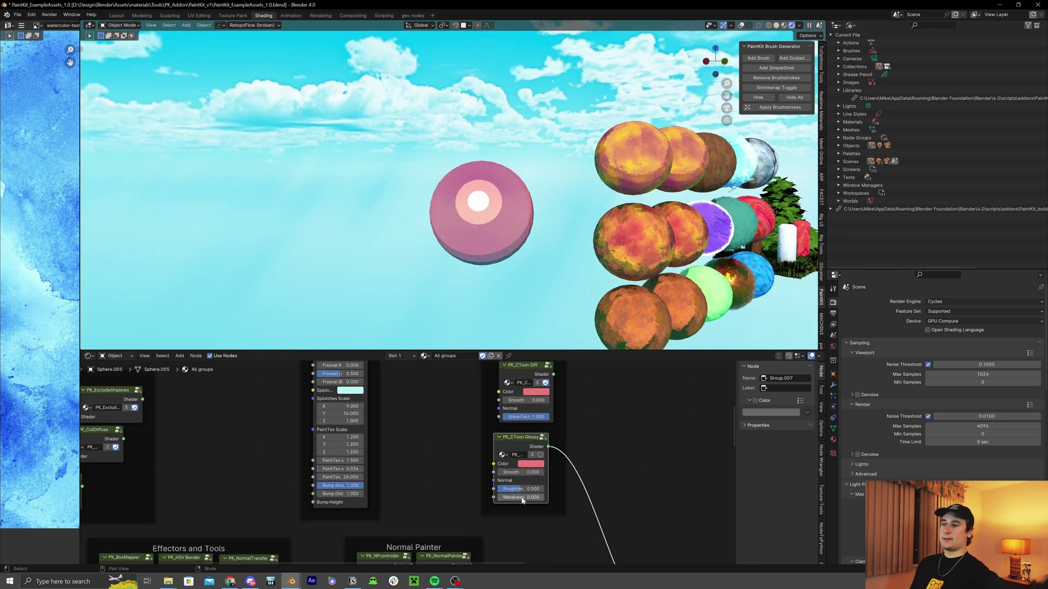
double_click(522, 497)
type("2")
key("Return")
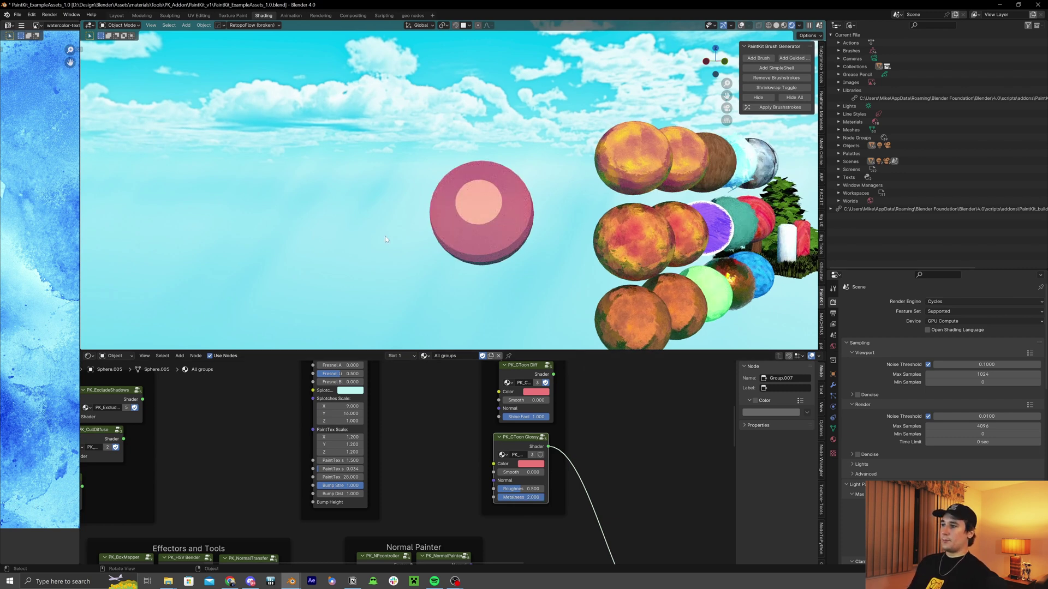
middle_click_drag(385, 235, 577, 243)
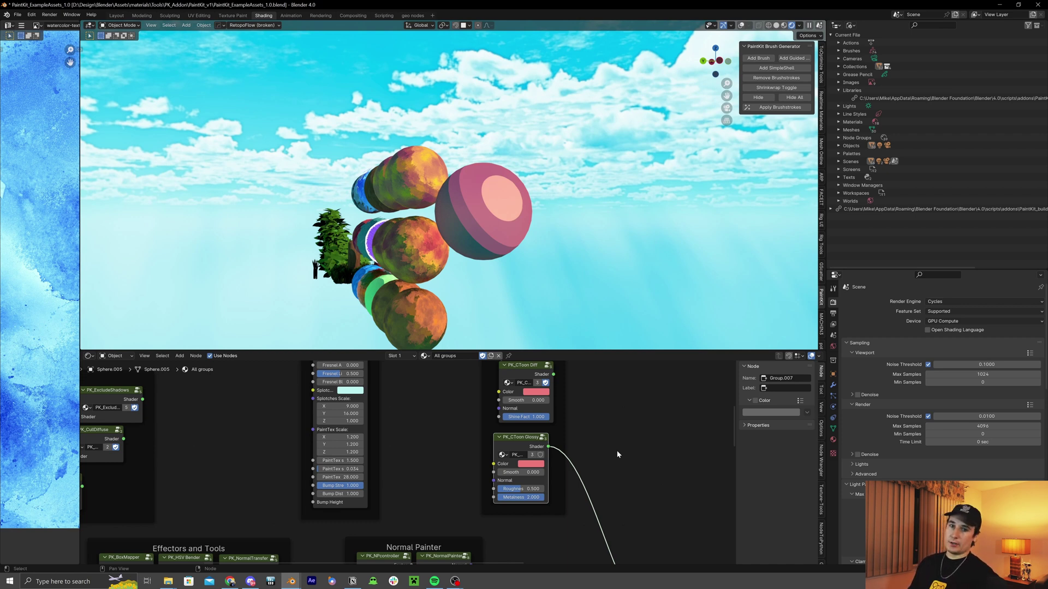
mouse_move(521, 489)
left_mouse_down()
mouse_move(532, 489)
mouse_move(503, 489)
mouse_move(521, 489)
mouse_move(532, 473)
left_mouse_up()
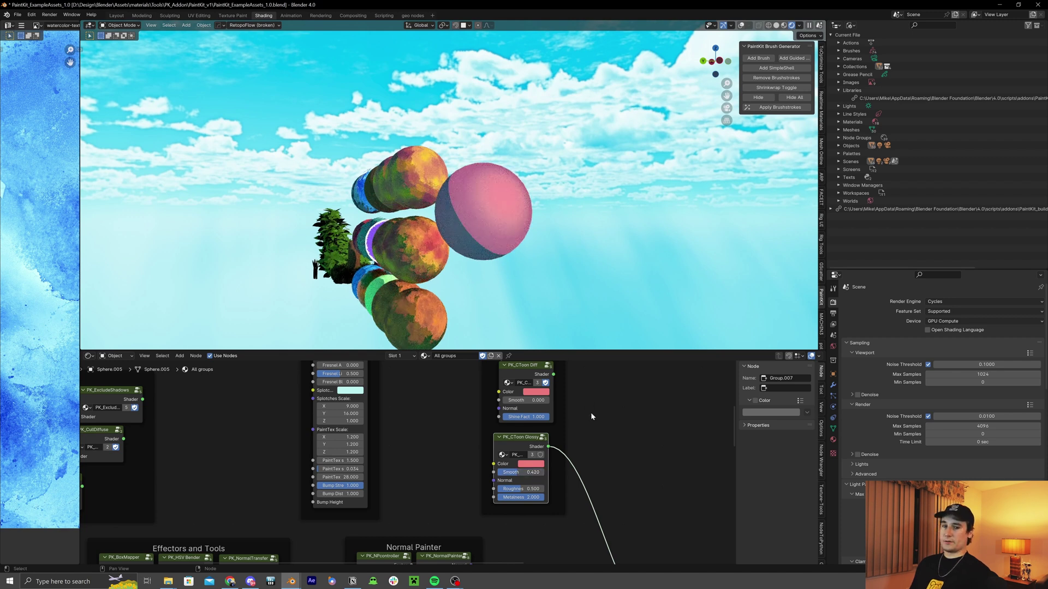
- Switch the render engine to EEVEE and preview the PK_SketchToonBase node from the Eevee Shaders frame on the sphere
left_click(983, 301)
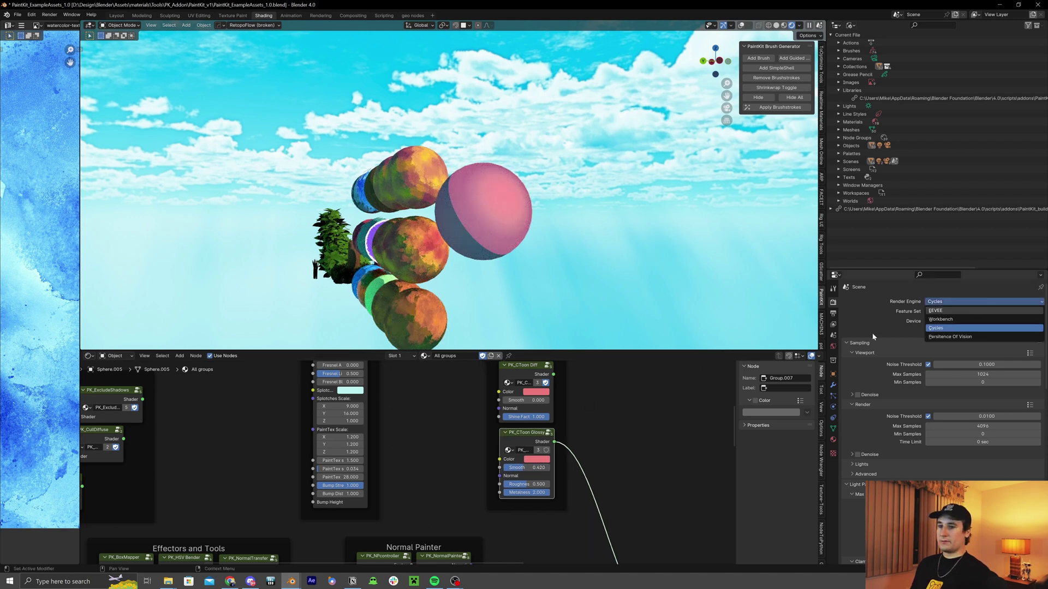
left_click(961, 309)
scroll(484, 419, "up", 5, "shift")
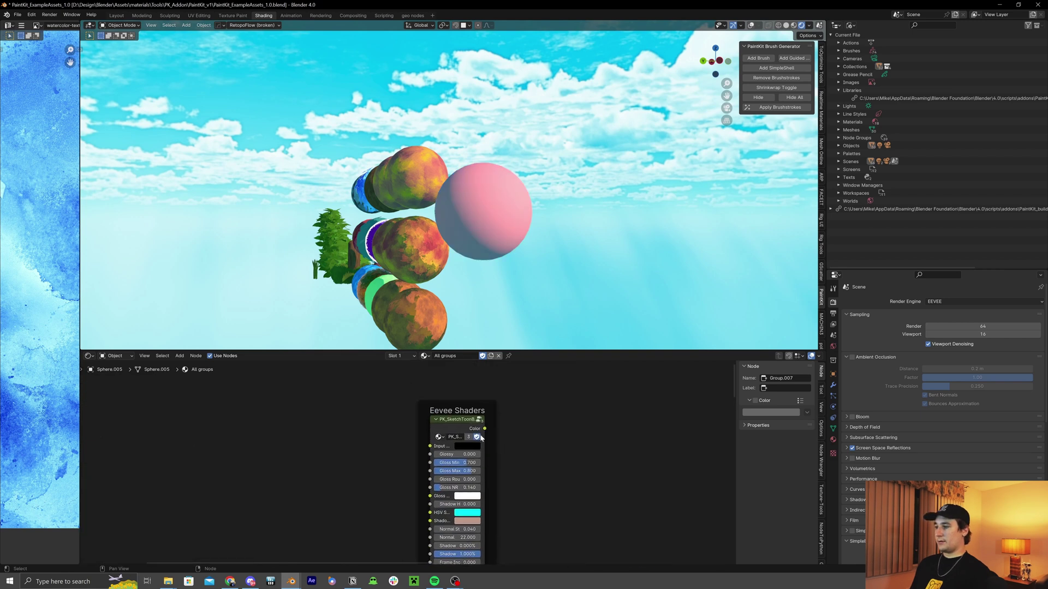
key("ctrl+z")
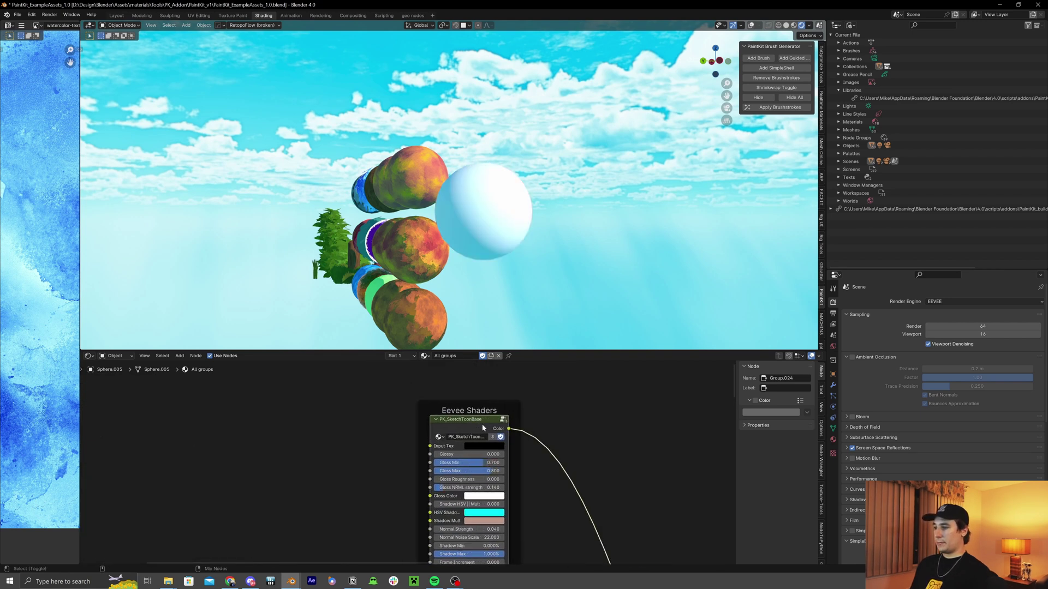
middle_click_drag(656, 264, 570, 291)
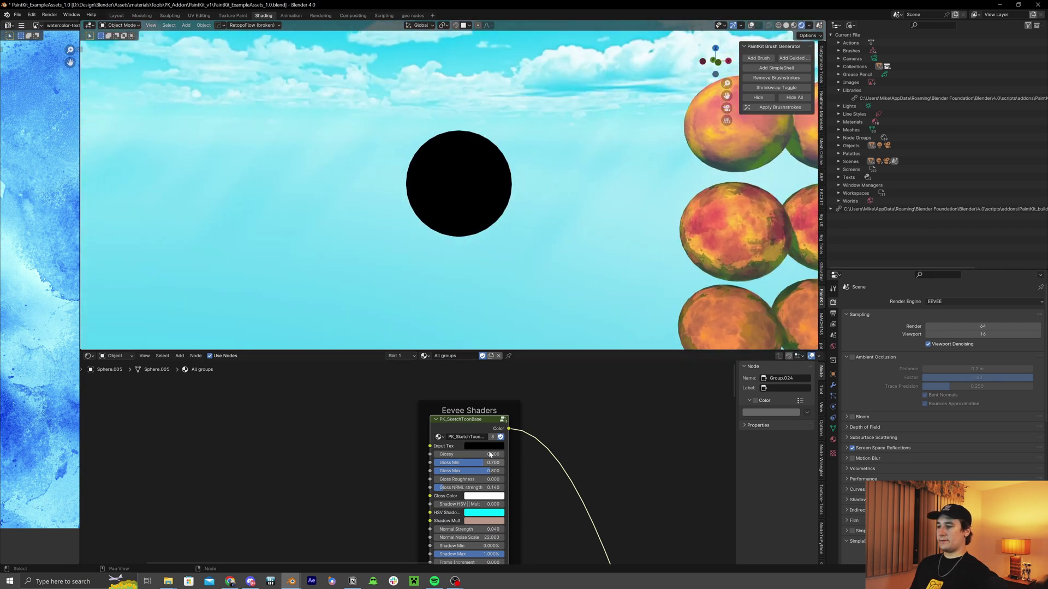
- Paste the copied pink color into PK_SketchToonBase's Input Tex and set its Glossy value to 1.000
left_click(490, 447)
key("ctrl+v")
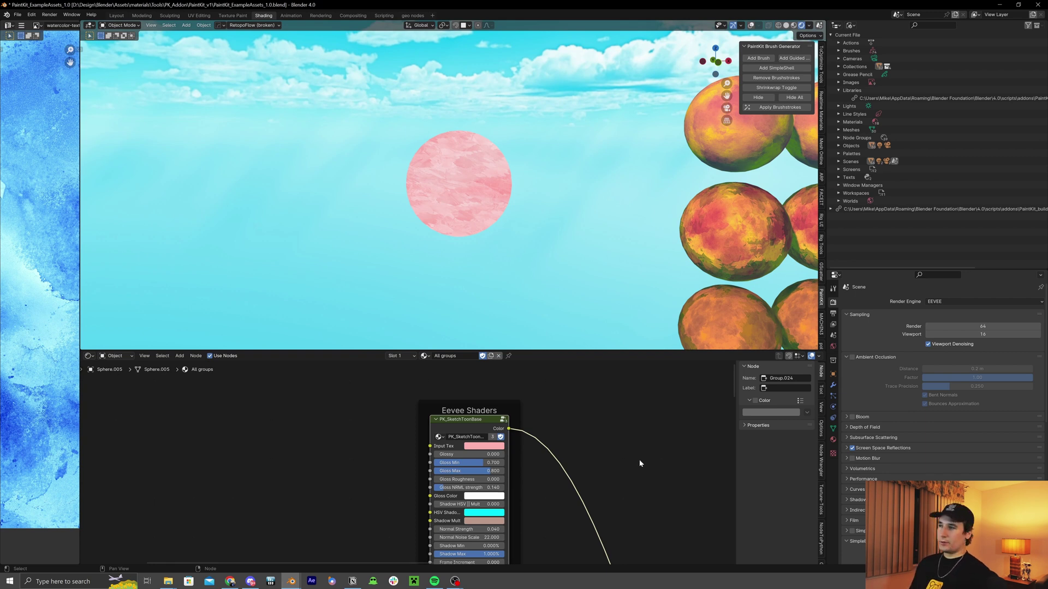
middle_click_drag(516, 273, 522, 276)
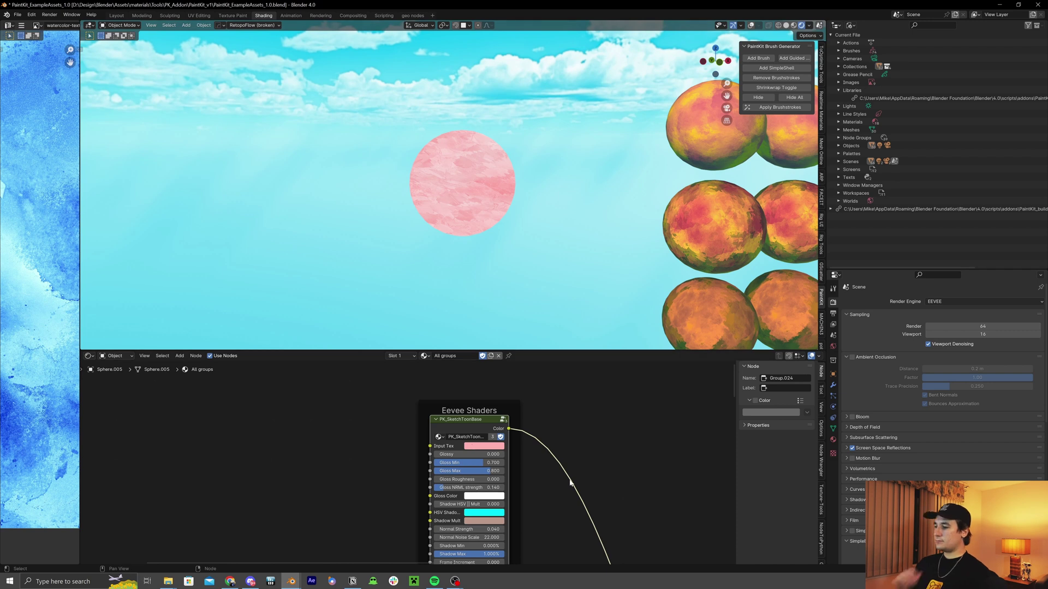
middle_click_drag(570, 483, 546, 454)
left_click_drag(463, 425, 503, 426)
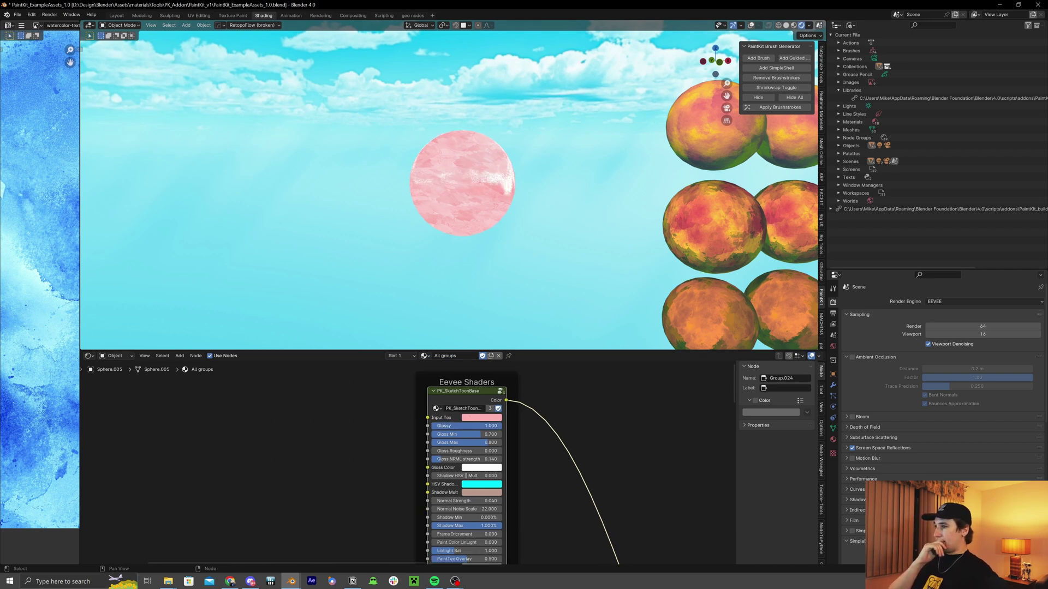
- Try a PaintTex streakEffect of 0.000 on the PK_SketchToonBase node while viewing the sphere up close
middle_click_drag(524, 229, 628, 273)
middle_click_drag(533, 522, 536, 480)
mouse_move(472, 458)
left_mouse_down()
mouse_move(445, 458)
mouse_move(472, 458)
left_mouse_up()
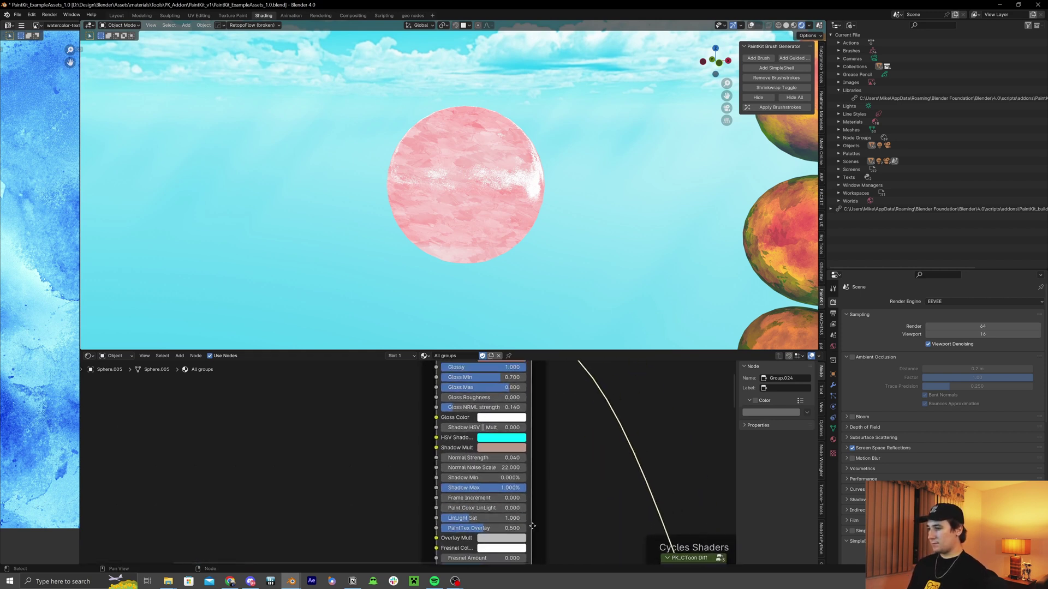
middle_click_drag(533, 525, 521, 374)
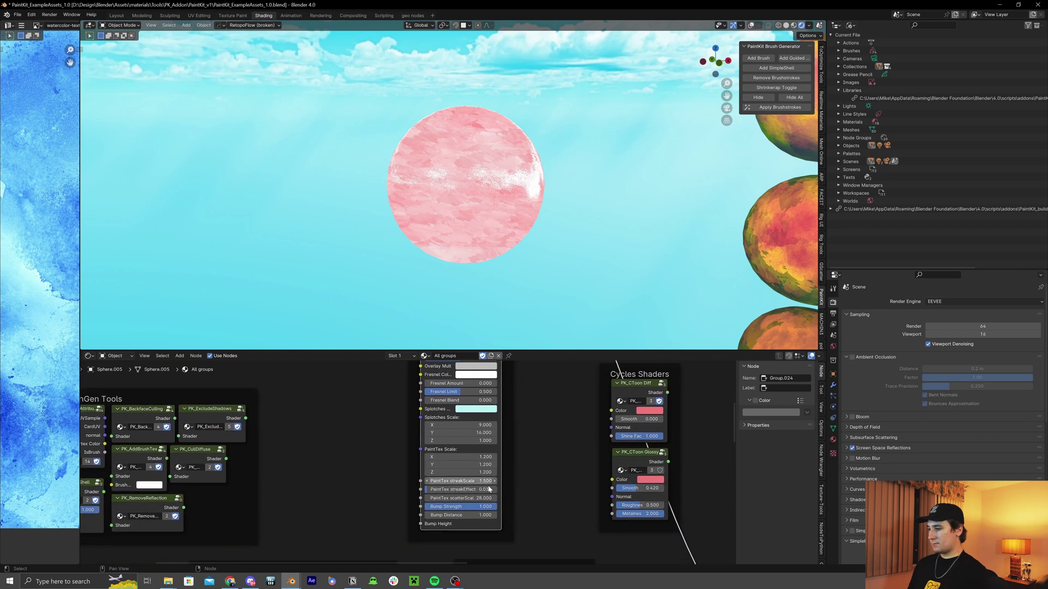
left_click_drag(484, 493, 458, 493)
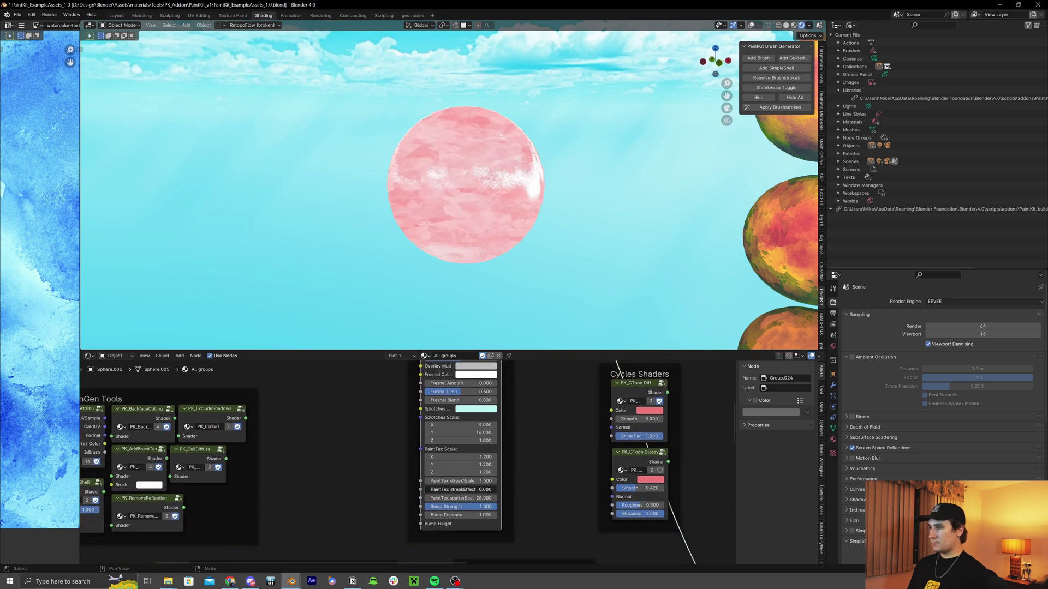
key("Escape")
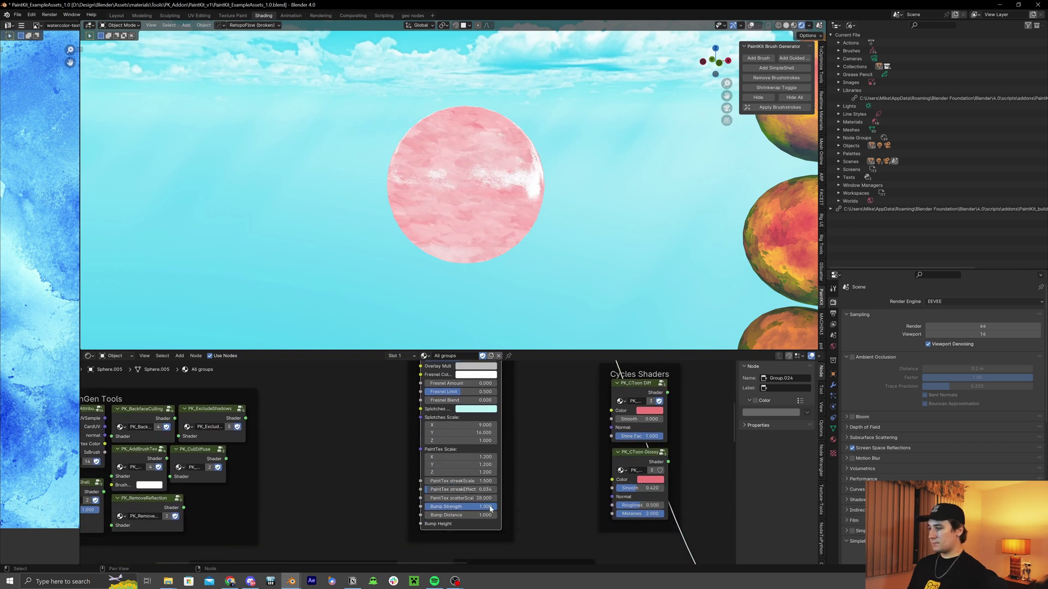
- Set PK_SketchToonBase's Gloss Max to 0.859 and its Gloss NRML strength to 0.000
middle_click_drag(542, 437, 509, 562)
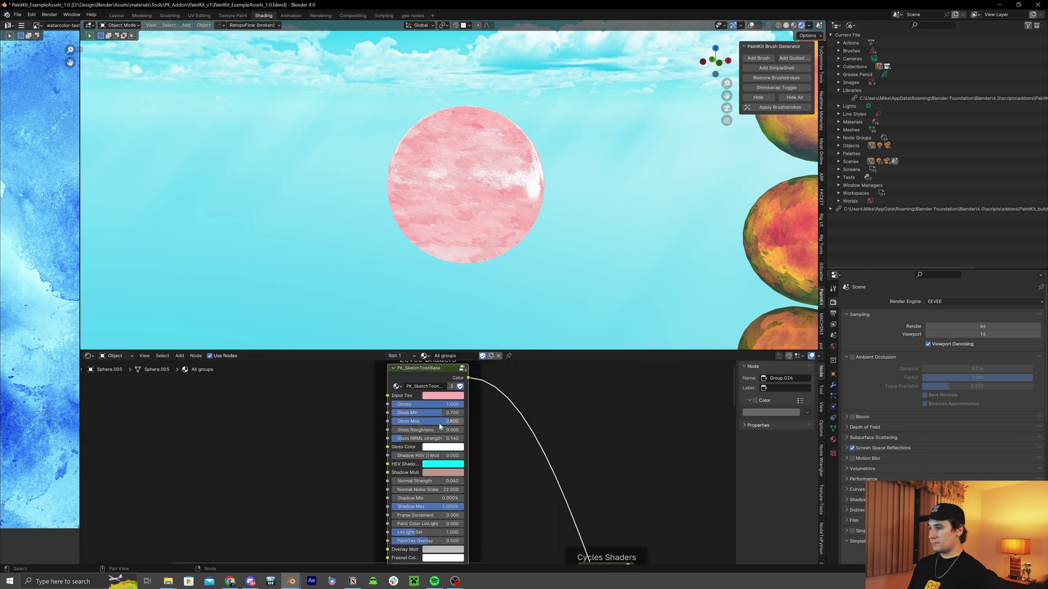
left_click_drag(440, 424, 420, 439)
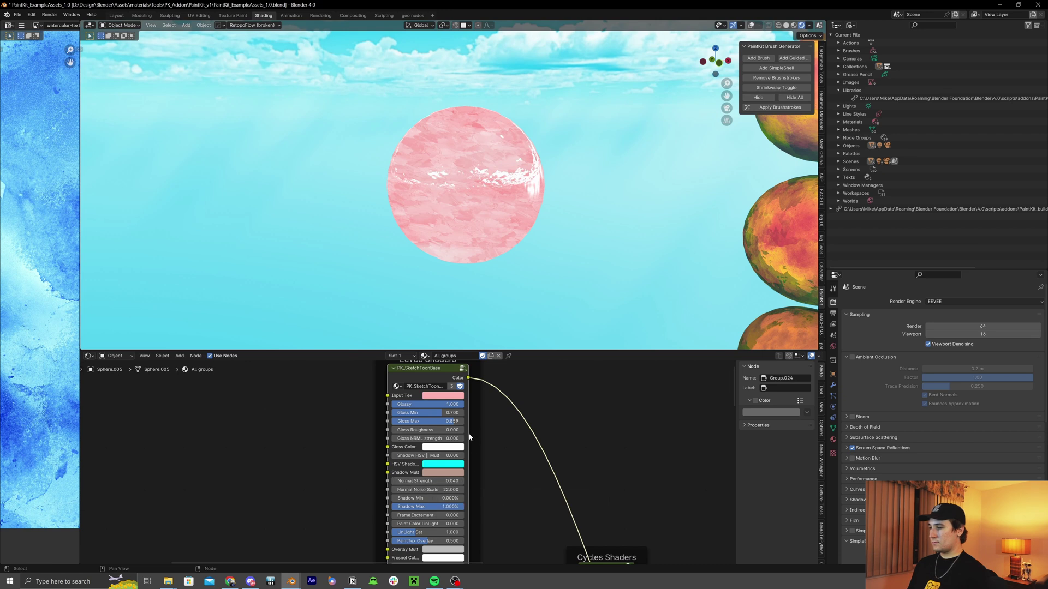
- Try a wider PK_SketchToonBase node with a Normal Strength of 1.000, and undo both changes
left_click_drag(468, 437, 482, 437)
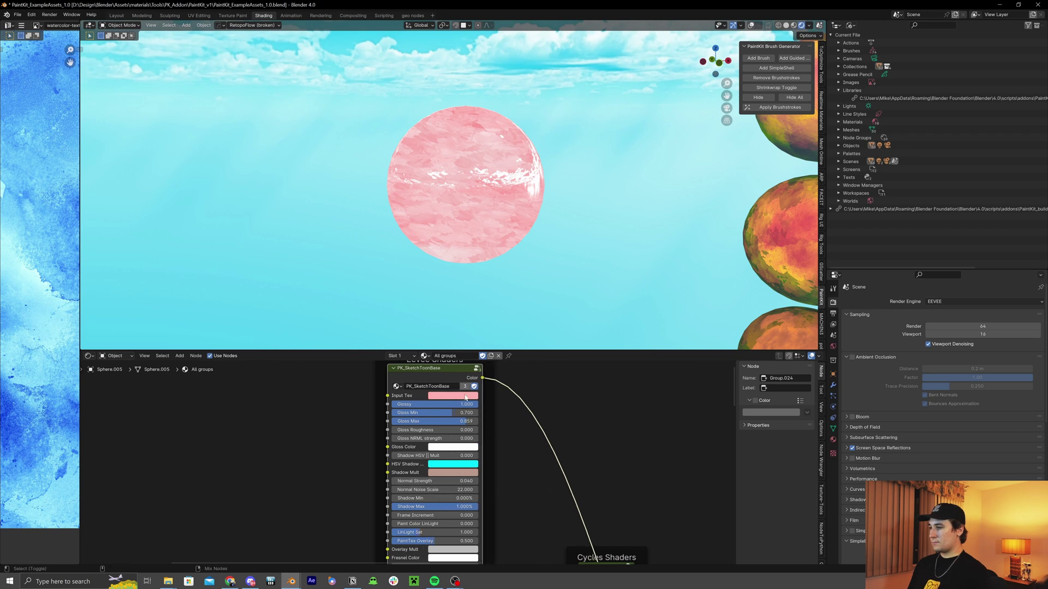
left_click_drag(436, 481, 466, 481)
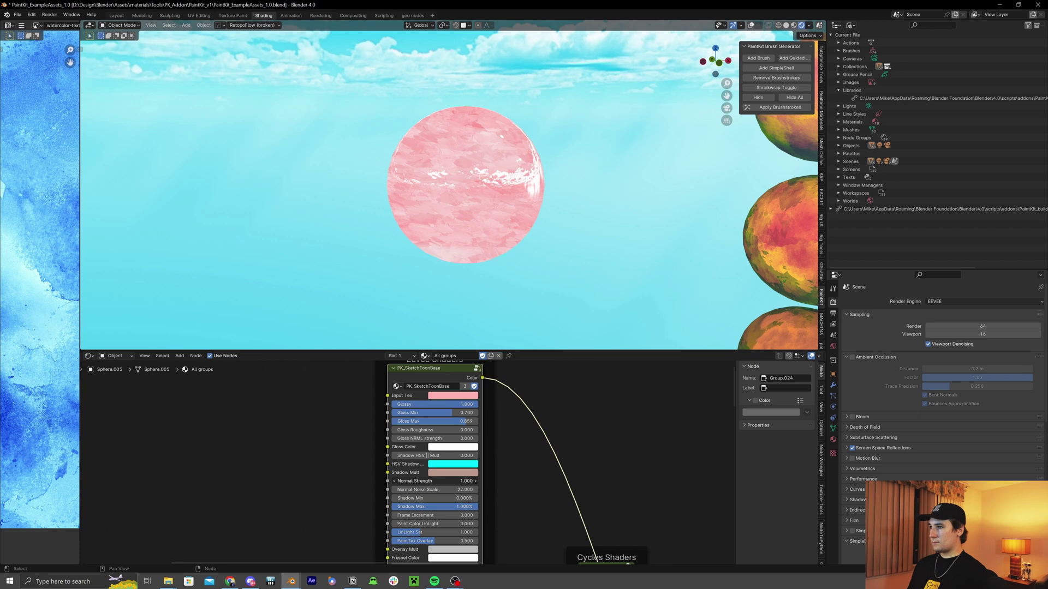
key("ctrl+z")
key("ctrl+z")
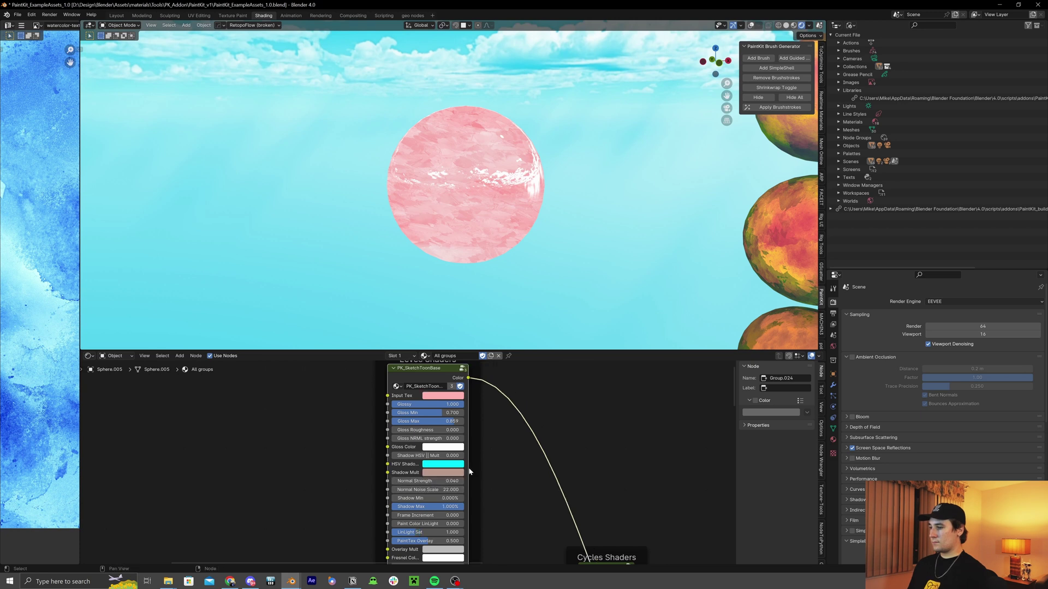
- Widen PK_SketchToonBase and set Gloss Min to 0.616, Gloss Max to 0.845, Gloss Roughness to 0.054 and Gloss NRML strength to 0.044
left_click_drag(468, 470, 492, 468)
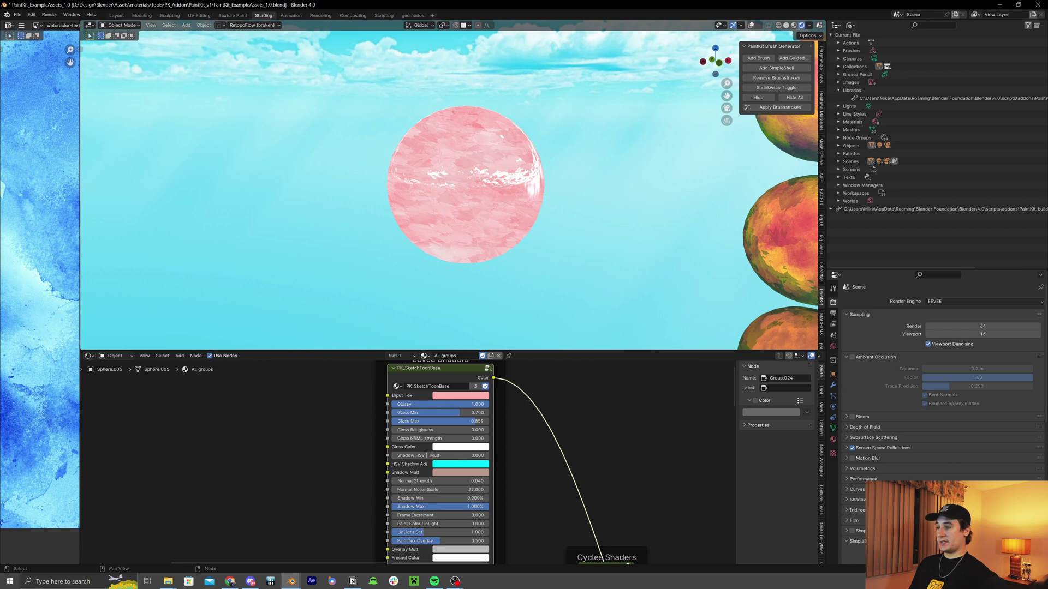
left_click_drag(404, 404, 481, 421)
middle_click_drag(642, 232, 611, 273)
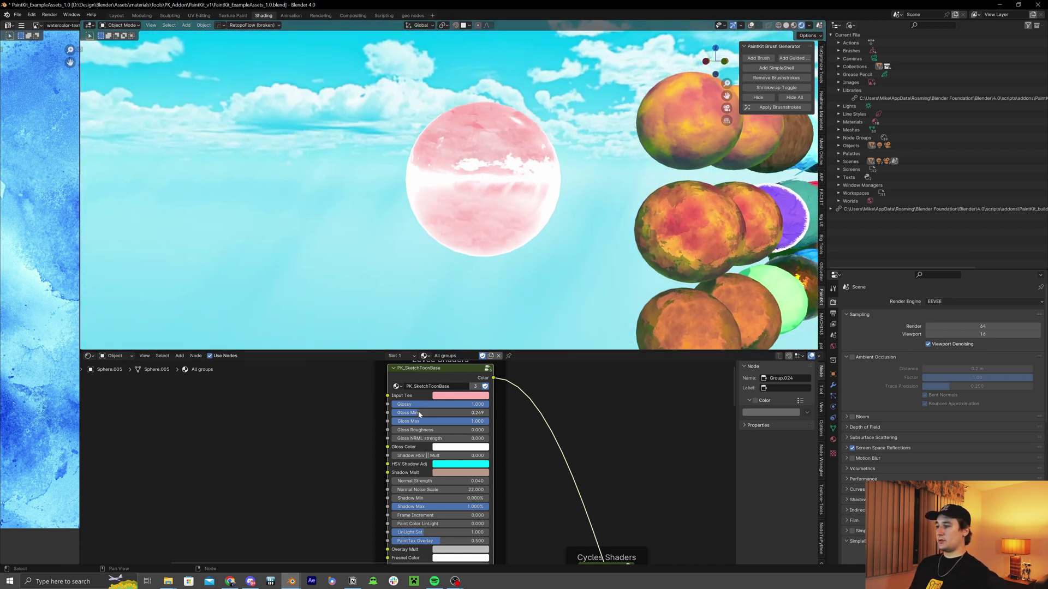
left_click_drag(419, 414, 452, 421)
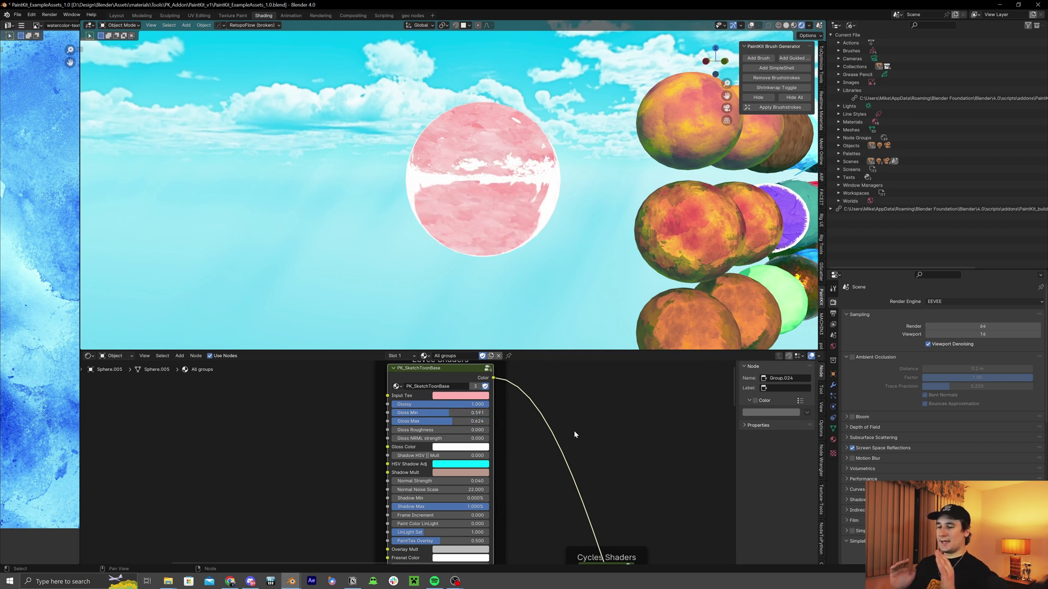
left_click_drag(462, 413, 466, 413)
middle_click_drag(491, 218, 516, 229)
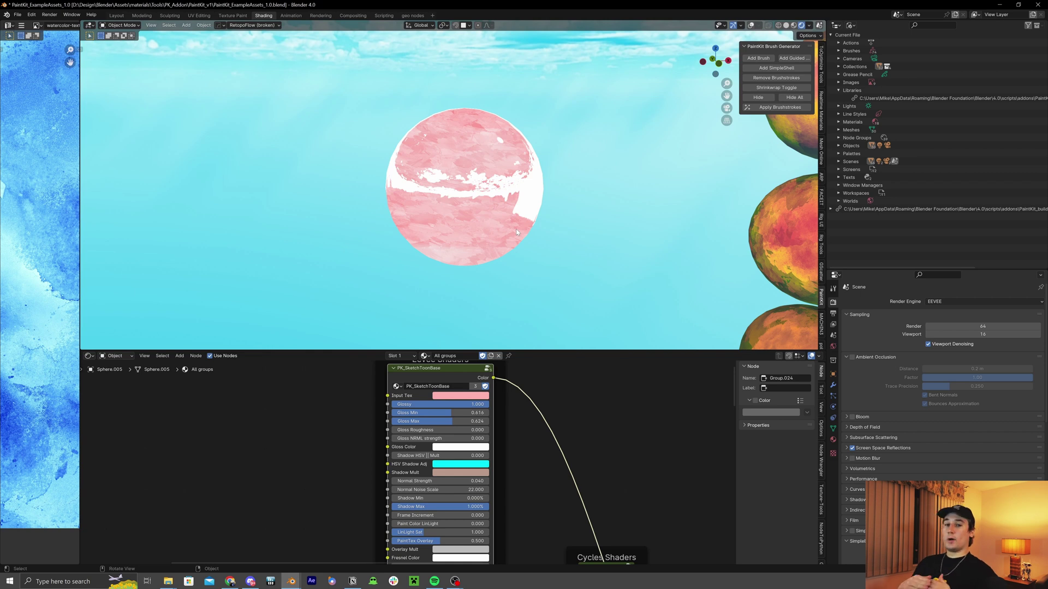
left_click_drag(454, 421, 475, 421)
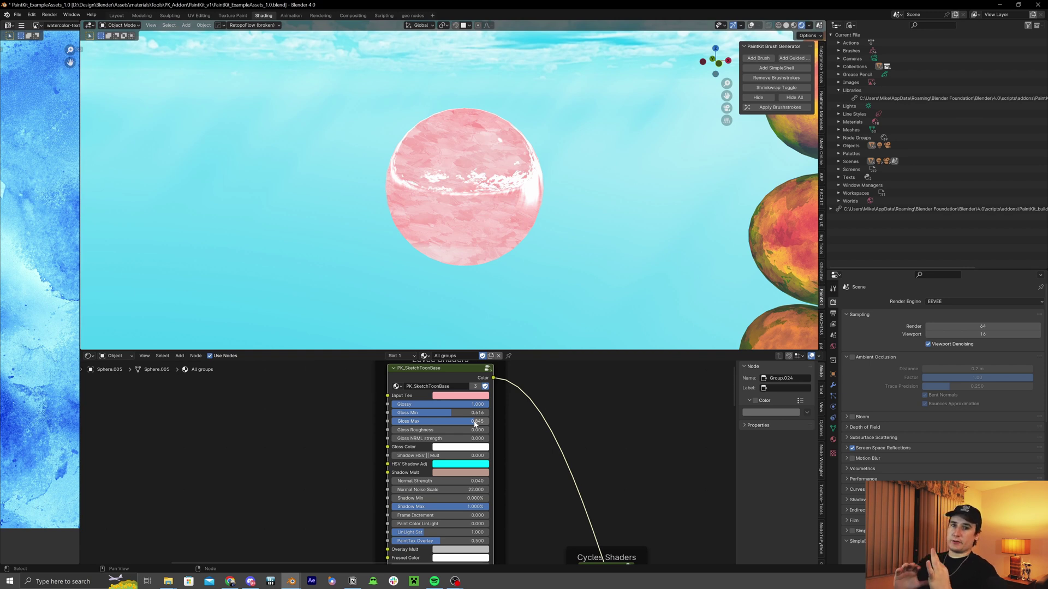
mouse_move(475, 430)
left_mouse_down()
mouse_move(499, 430)
mouse_move(403, 440)
left_mouse_up()
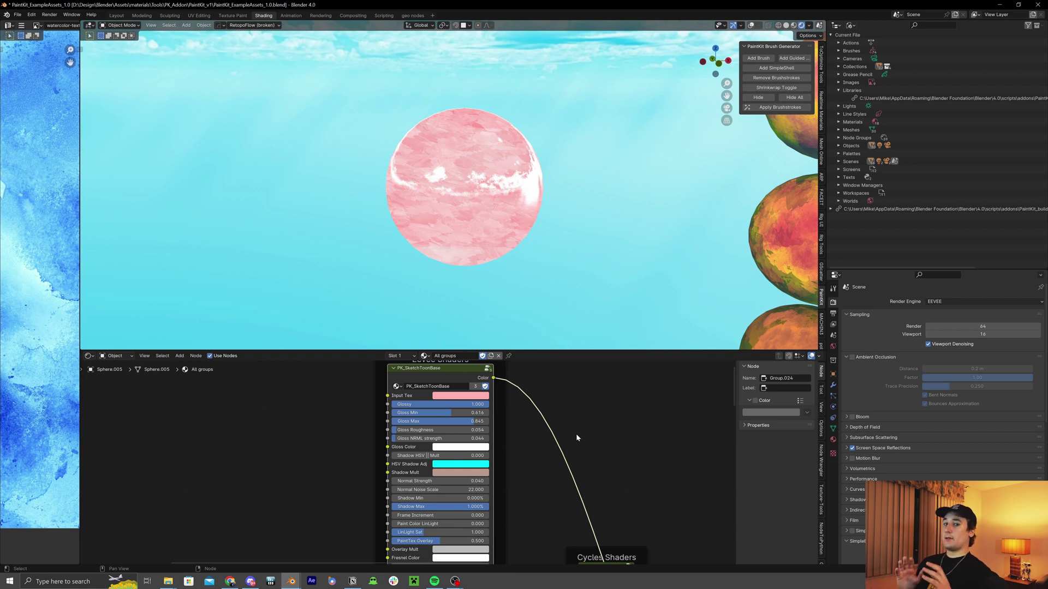
- Try a blue Gloss Color with hue 0.583 and value 0.609 on the PK_SketchToonBase node
middle_click_drag(576, 437, 593, 421)
left_click(477, 430)
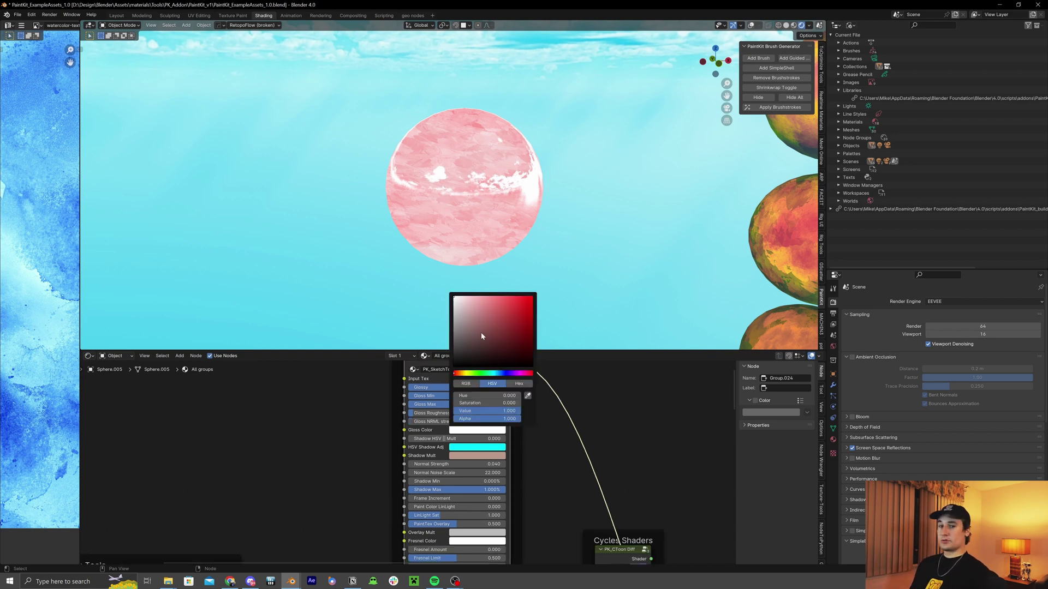
left_click(486, 296)
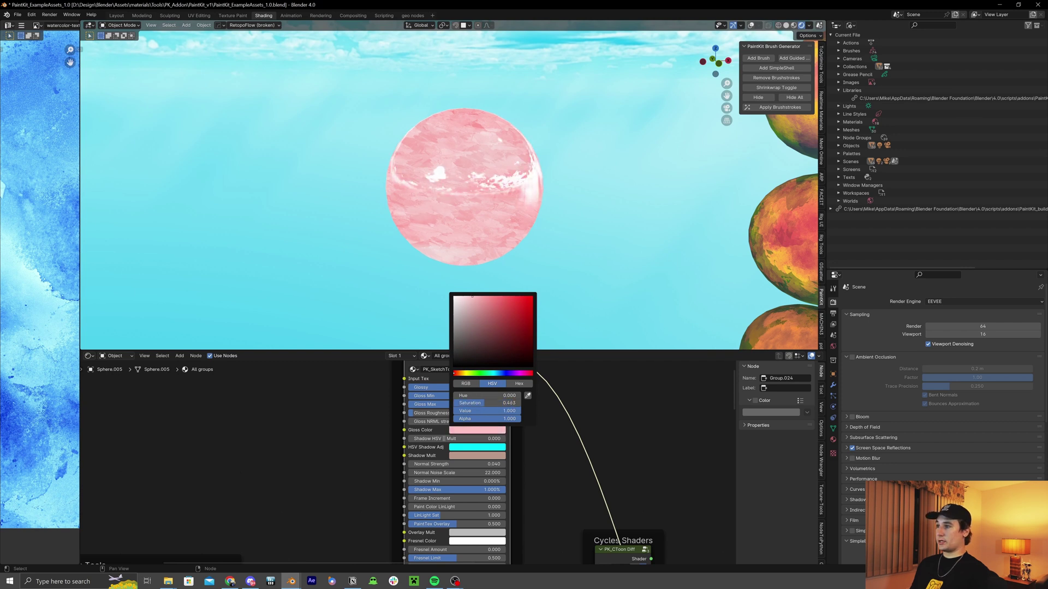
left_click(494, 373)
left_click_drag(481, 297, 490, 319)
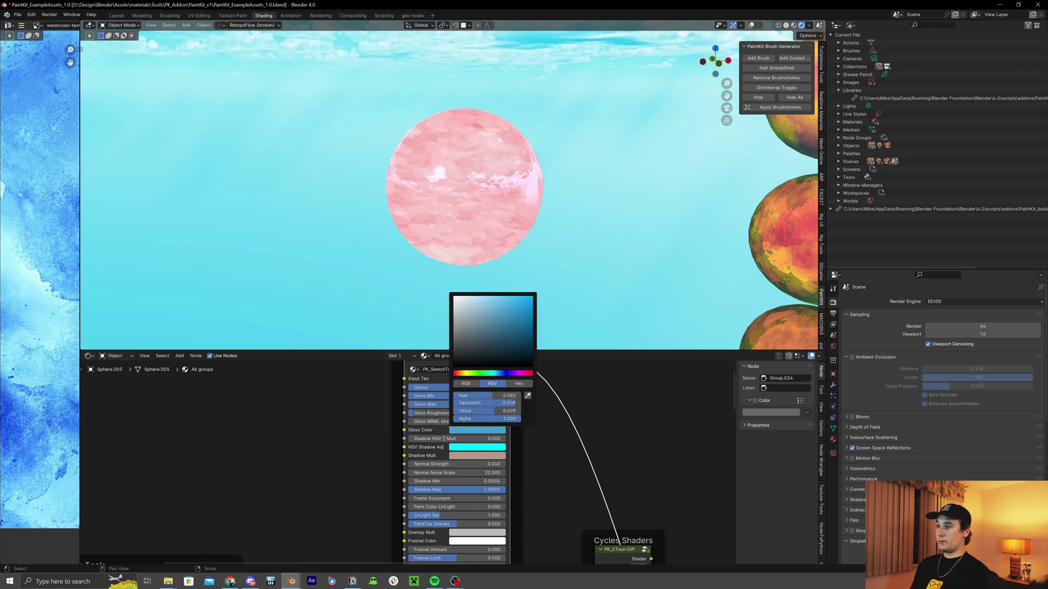
- Set the alpha of PK_SketchToonBase's HSV Shadow Adj color to 1.000
middle_click_drag(611, 236, 520, 216)
scroll(538, 232, "up", 2)
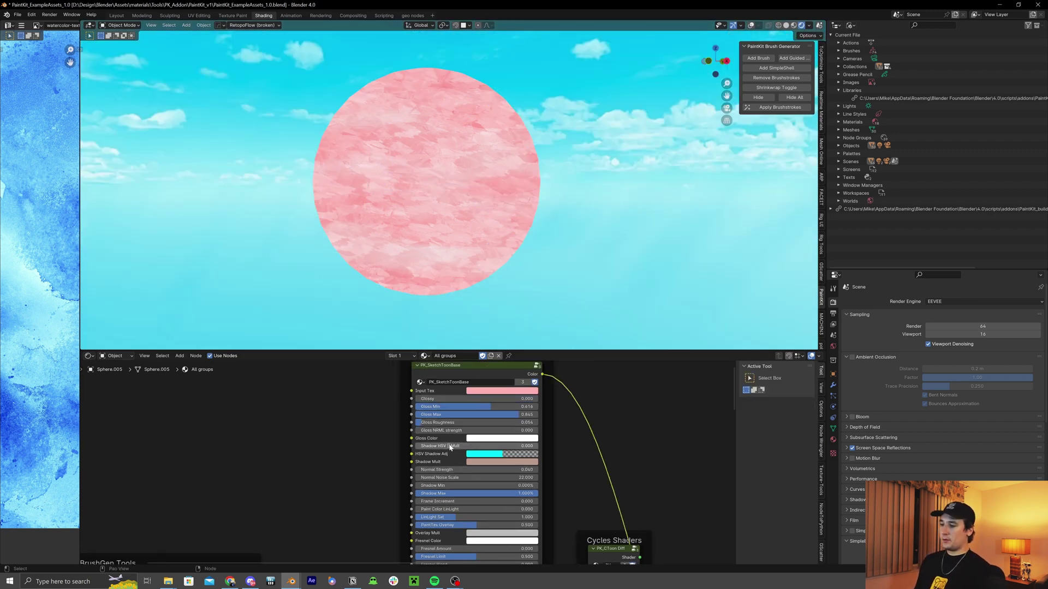
mouse_move(490, 447)
left_mouse_down()
mouse_move(537, 448)
mouse_move(475, 447)
left_mouse_up()
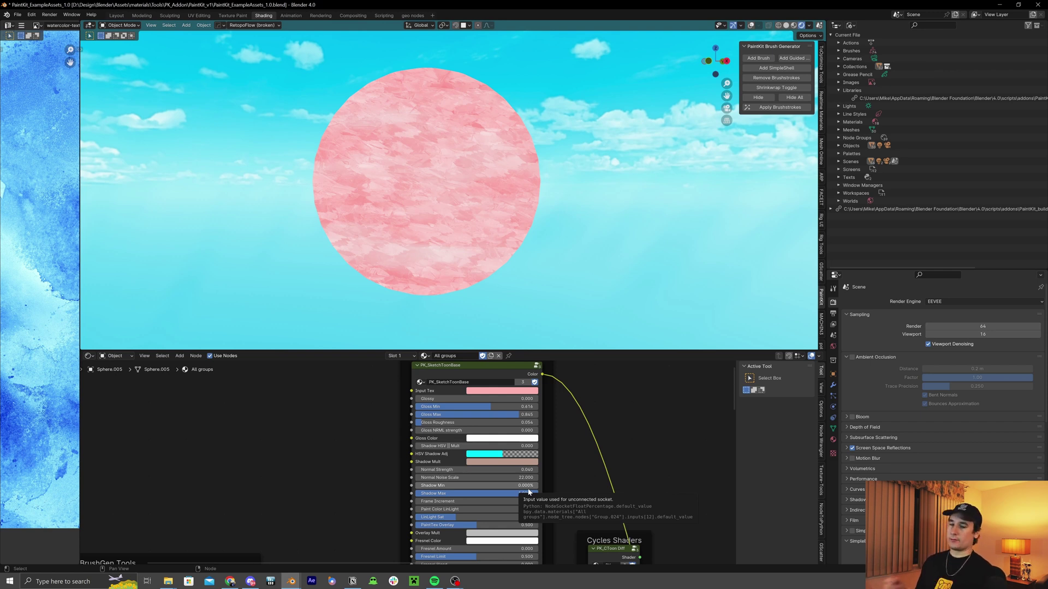
left_click(492, 454)
left_click_drag(491, 446, 532, 446)
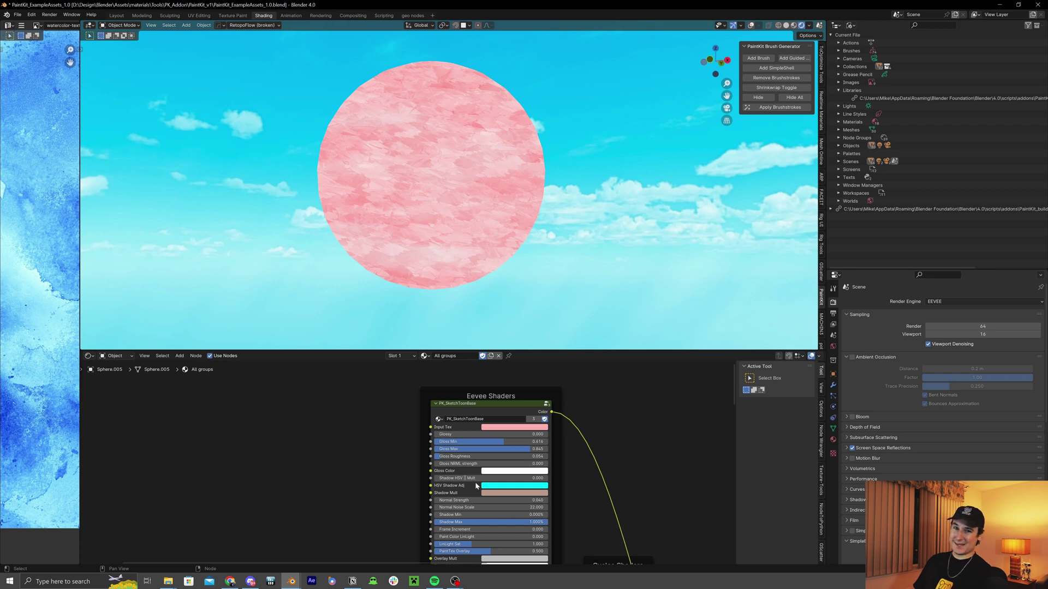
- Shift the HSV Shadow Adj color's hue to 0.197 and darken the color to black
scroll(475, 482, "up", 1)
left_click(519, 472)
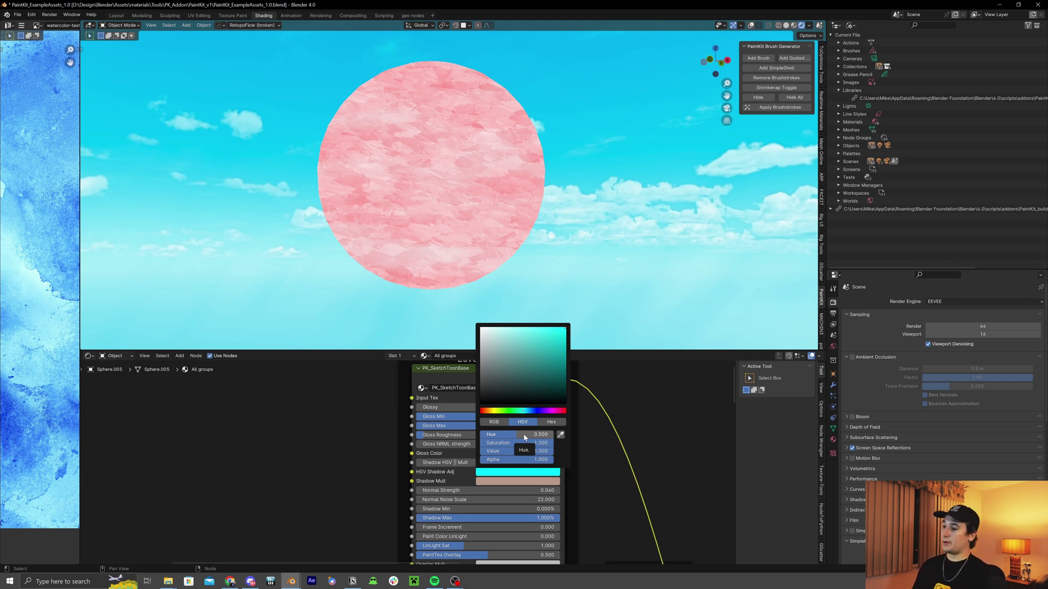
left_click_drag(524, 437, 491, 435)
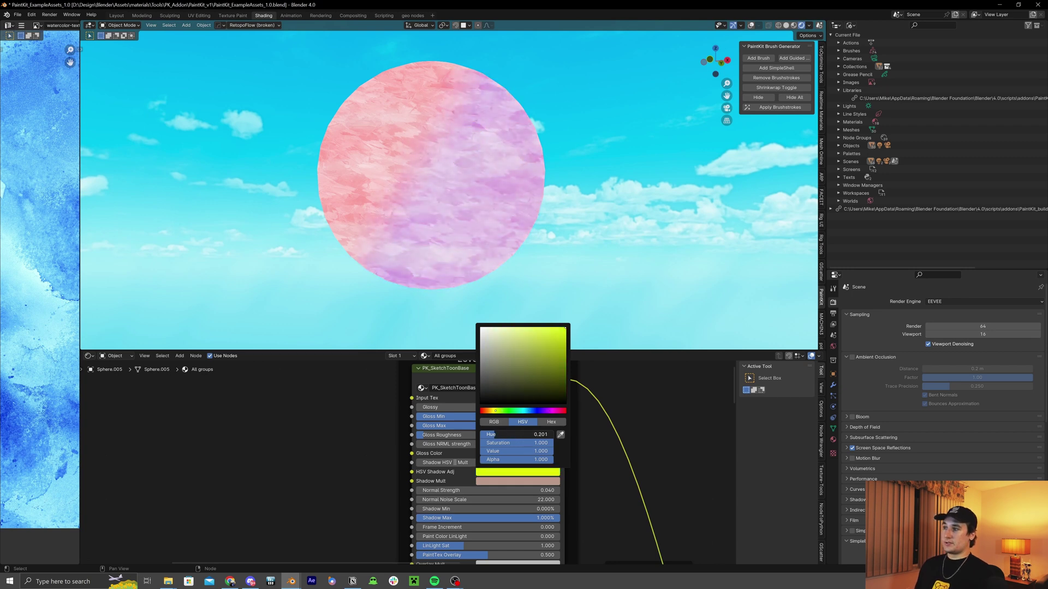
mouse_move(477, 178)
middle_mouse_down()
mouse_move(476, 164)
mouse_move(476, 178)
middle_mouse_up()
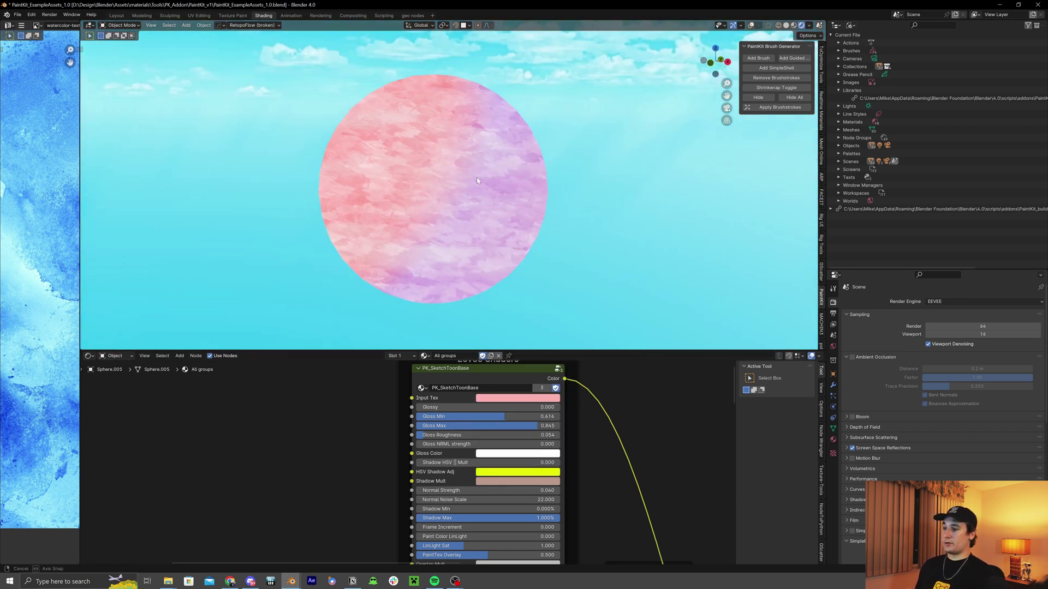
left_click(515, 472)
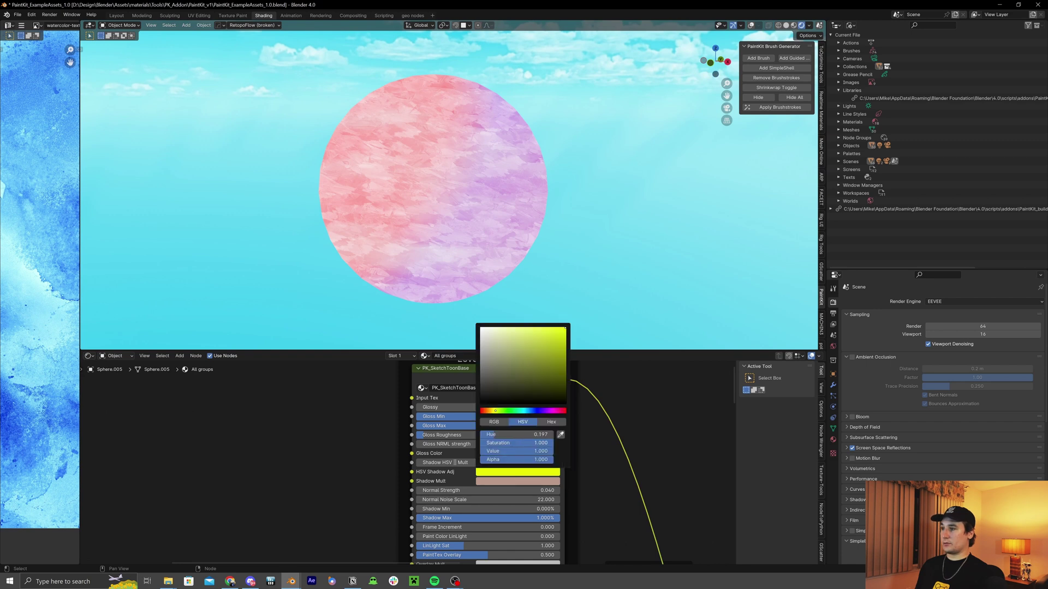
left_click_drag(539, 442, 481, 453)
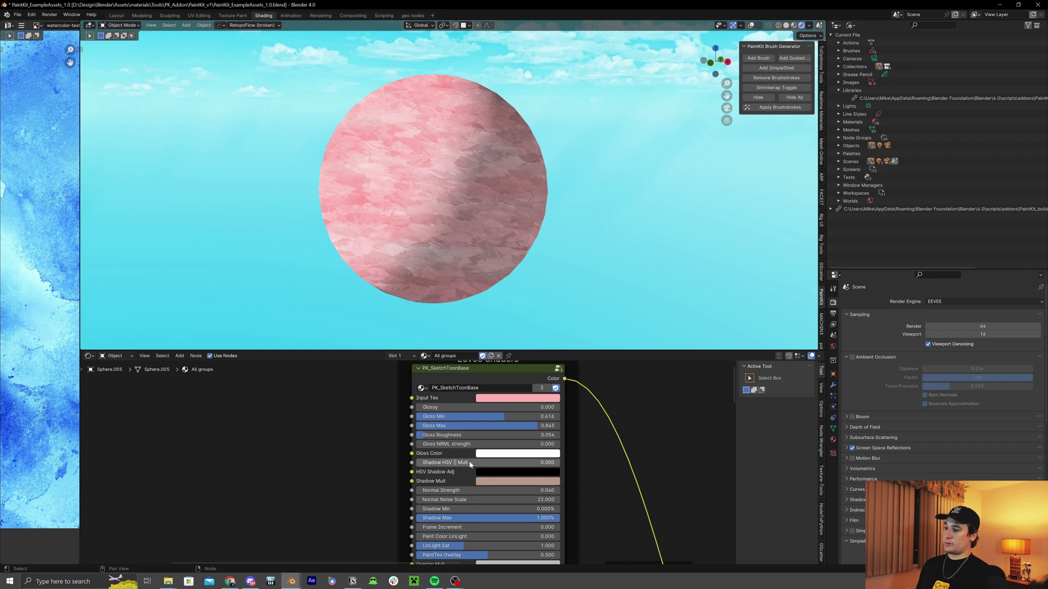
- Set Shadow HSV || Mult to 1.000 and make the Shadow Mult color a full-brightness, fully saturated orange with hue 0.016
left_click_drag(442, 463, 590, 462)
middle_click_drag(492, 262, 501, 258)
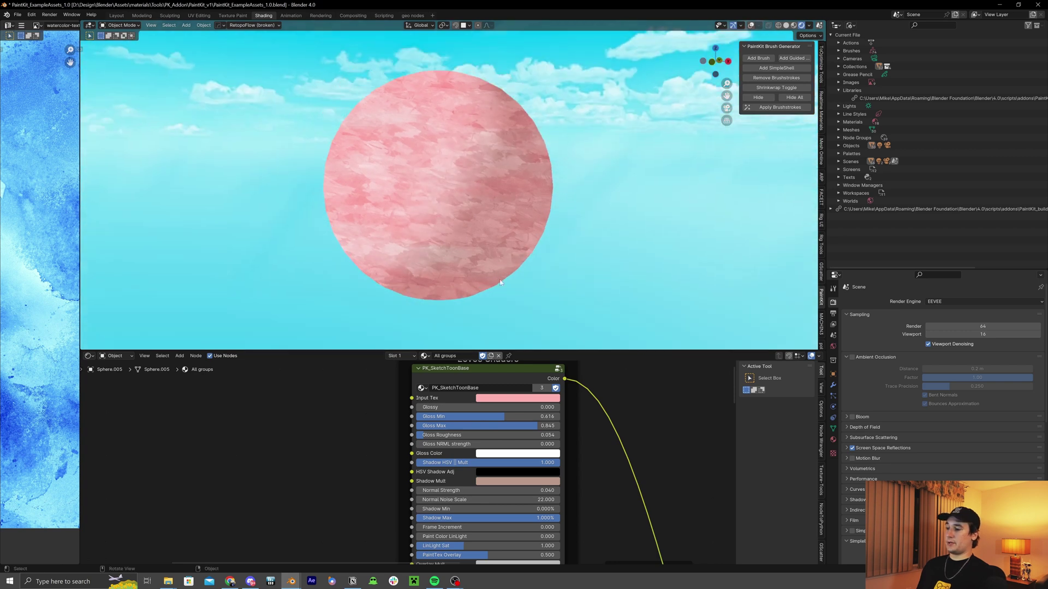
left_click(507, 483)
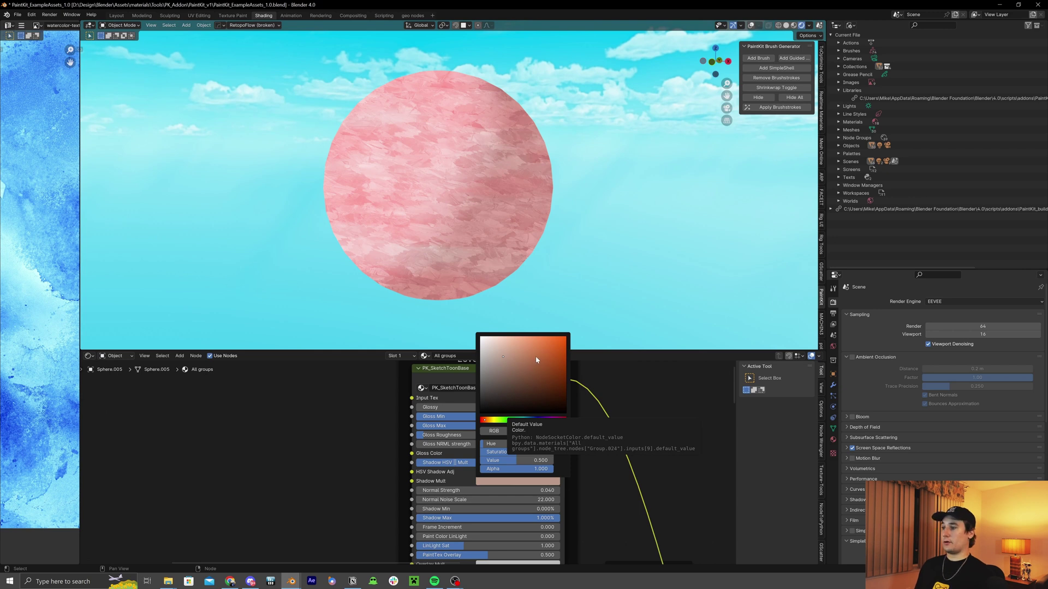
left_click_drag(511, 359, 562, 343)
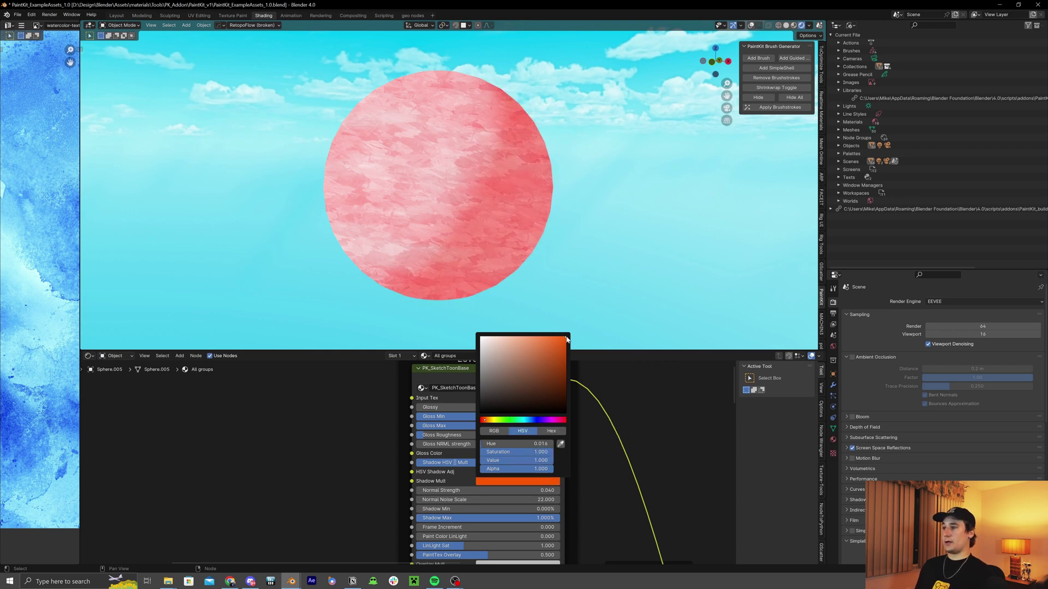
middle_click_drag(500, 215, 469, 328)
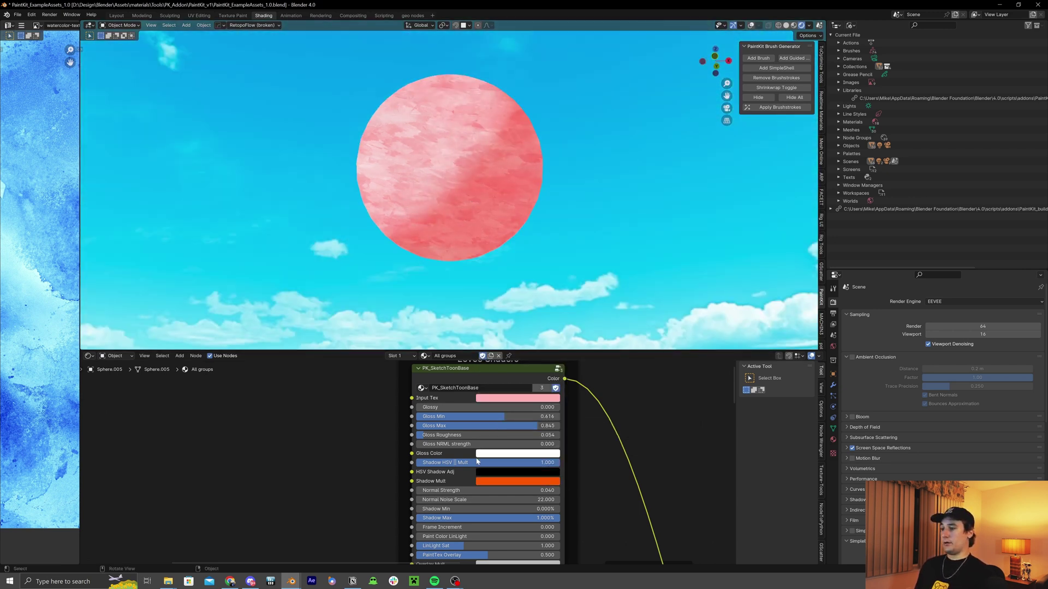
- Change the Shadow Mult color to a strong blue with hue 0.650 and saturation 0.982, adjusting its brightness
left_click(513, 482)
left_click_drag(513, 420, 533, 419)
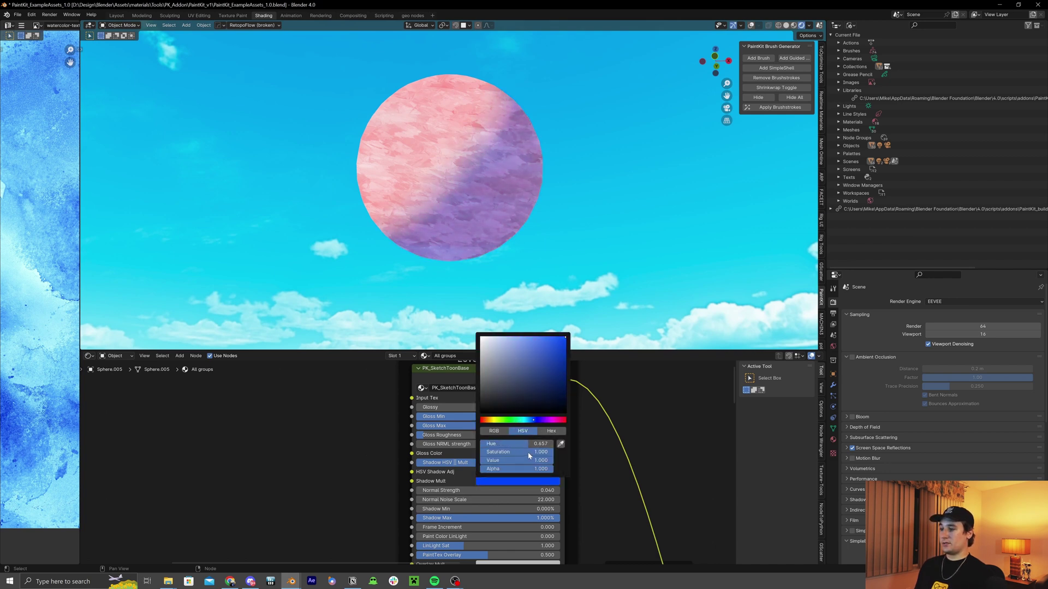
left_click_drag(519, 458, 551, 460)
middle_click_drag(418, 483, 410, 479)
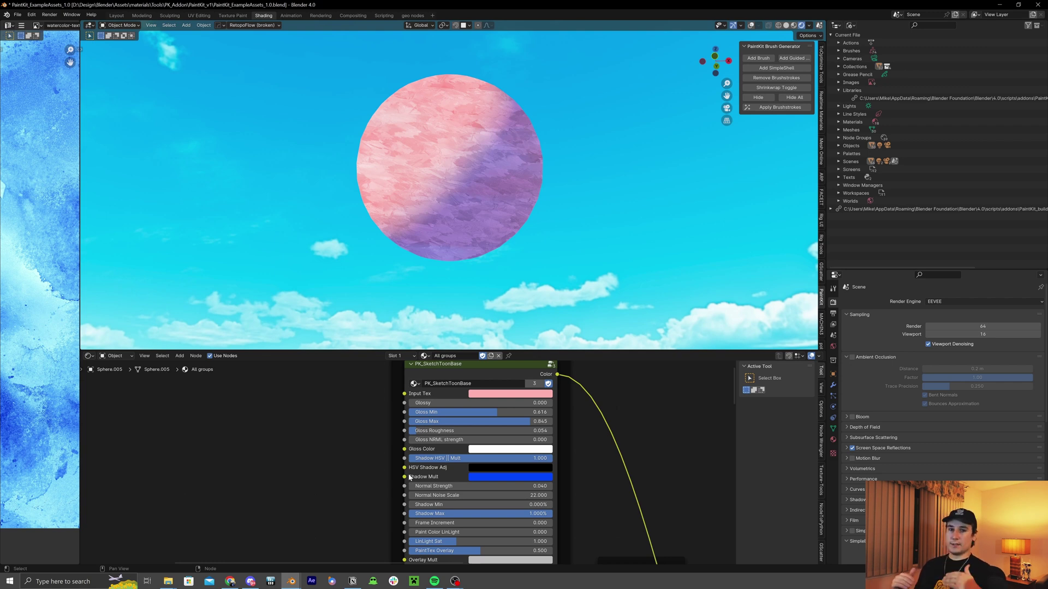
left_click(487, 477)
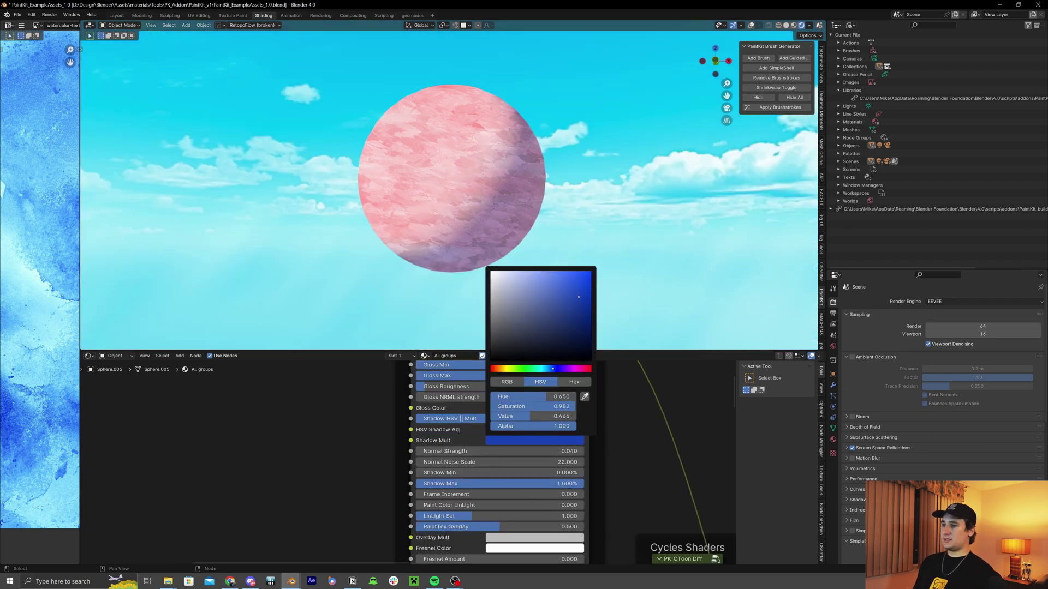
left_click_drag(531, 416, 551, 417)
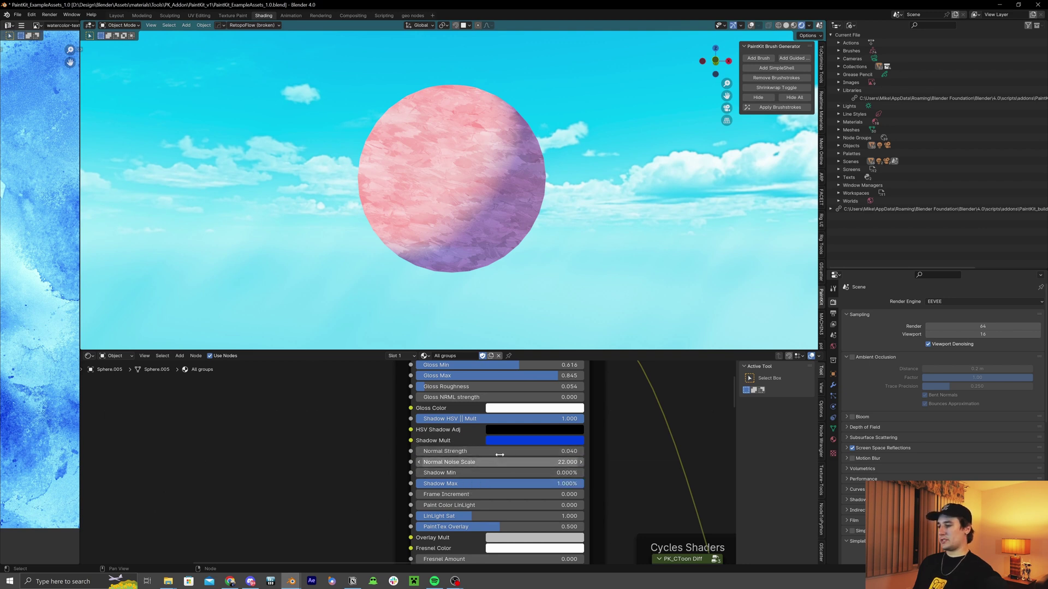
- Try Normal Strength 0.550 with Normal Noise Scale 4.600, and Normal Strength 0.440 with Normal Noise Scale 14.400
mouse_move(500, 452)
left_mouse_down()
mouse_move(549, 451)
mouse_move(528, 452)
left_mouse_up()
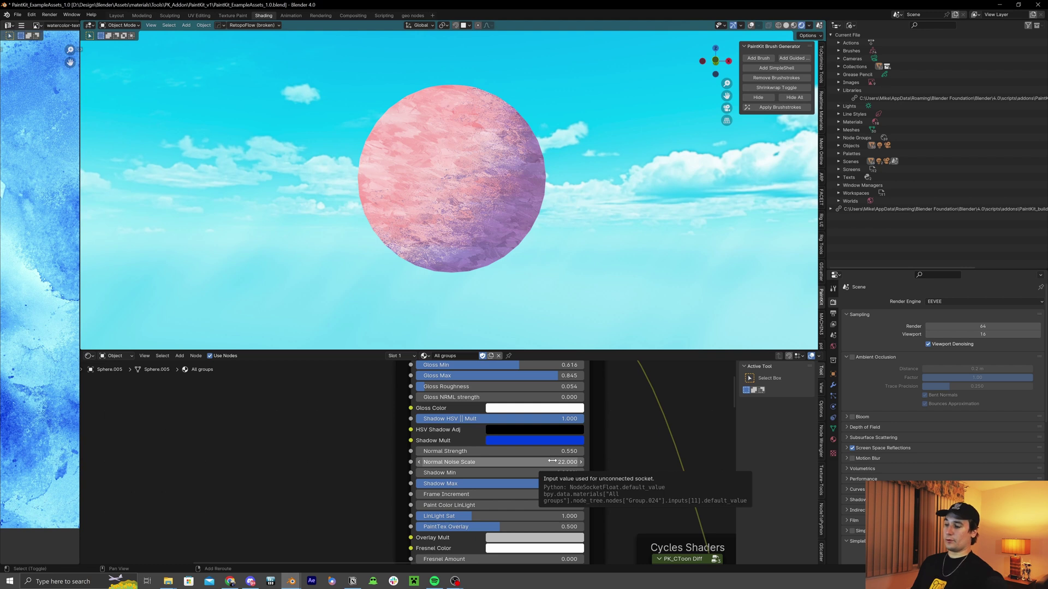
left_click_drag(546, 462, 456, 462)
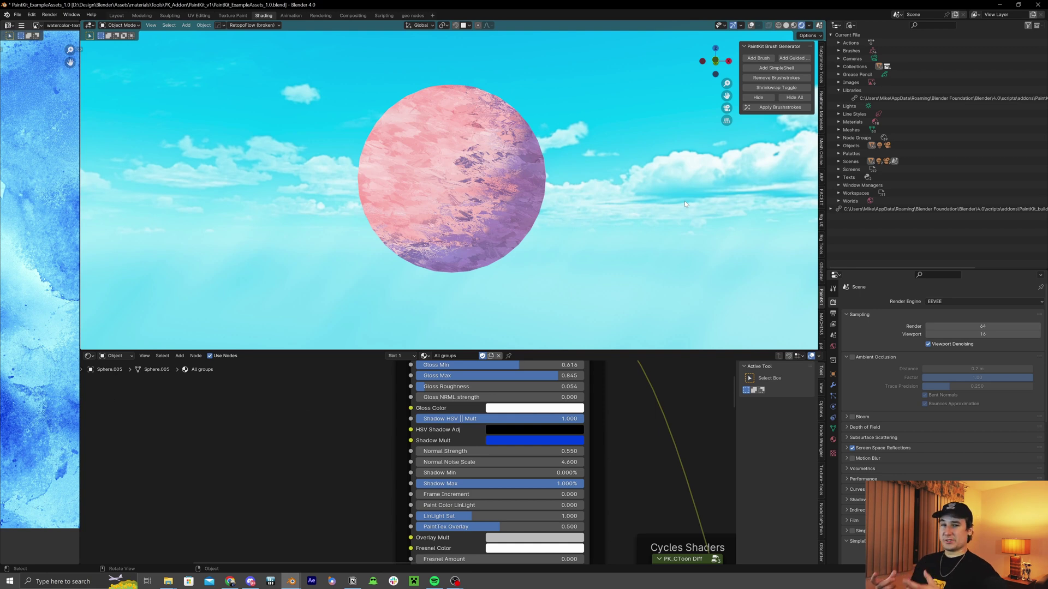
mouse_move(494, 452)
left_mouse_down()
mouse_move(478, 452)
mouse_move(568, 462)
mouse_move(546, 462)
left_mouse_up()
- Set both Normal Strength and Normal Noise Scale of PK_SketchToonBase to 0
left_click(491, 451)
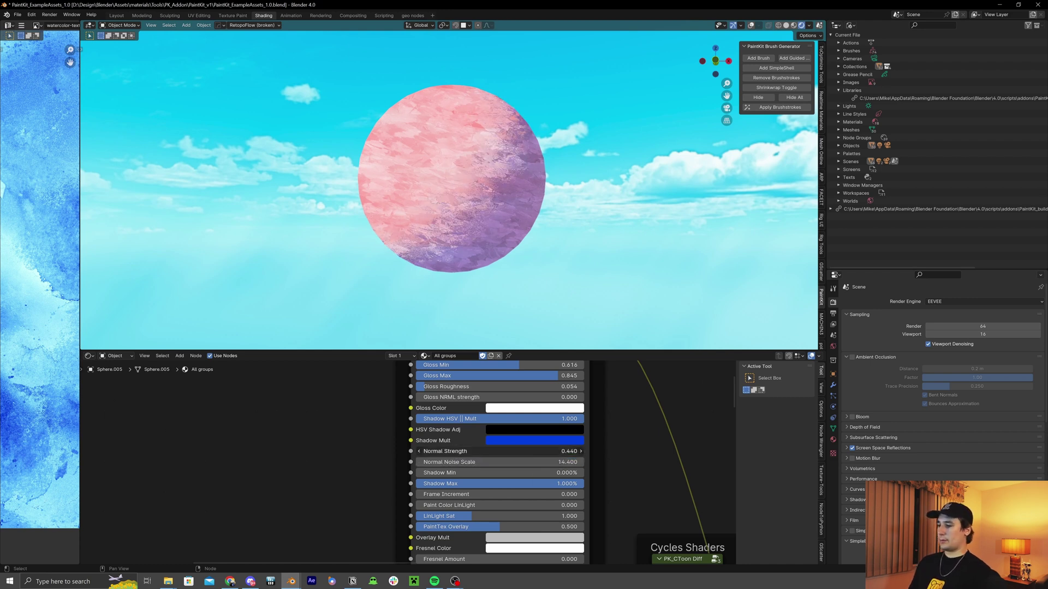
type("0")
key("Return")
left_click(535, 463)
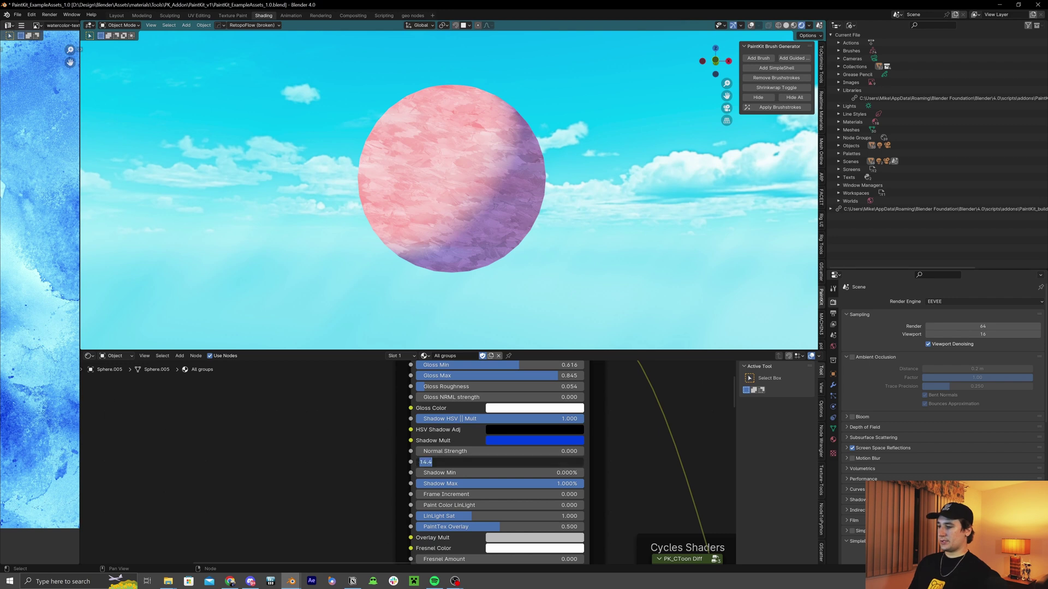
type("0")
key("Return")
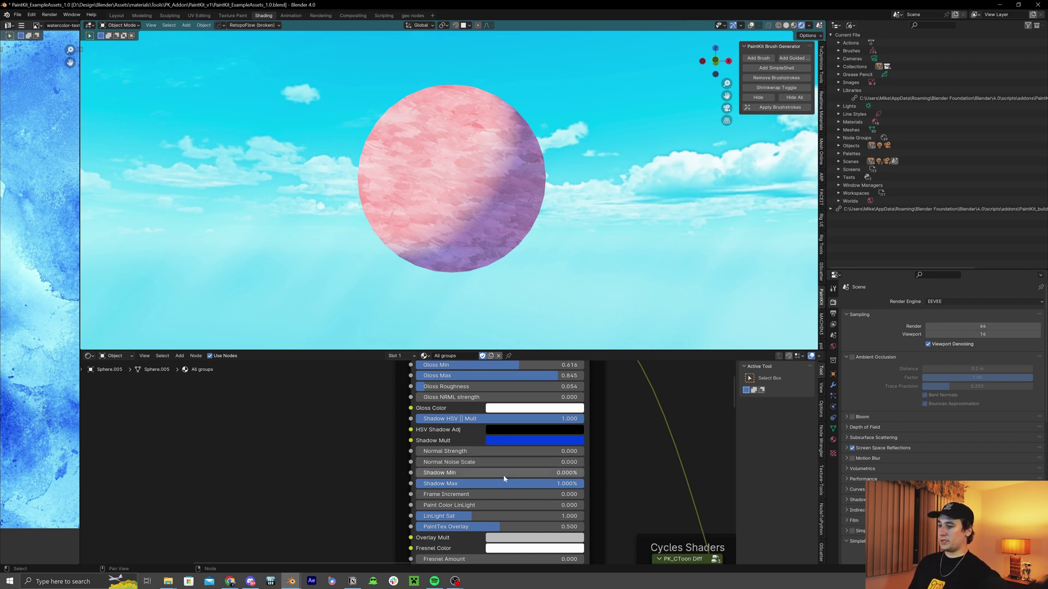
- Sharpen the shadow edge by setting Shadow Min to 0.582 and Shadow Max to 0.594
mouse_move(503, 473)
left_mouse_down()
mouse_move(543, 473)
mouse_move(492, 484)
mouse_move(515, 483)
left_mouse_up()
left_click_drag(475, 473, 513, 473)
middle_click_drag(556, 244, 531, 280)
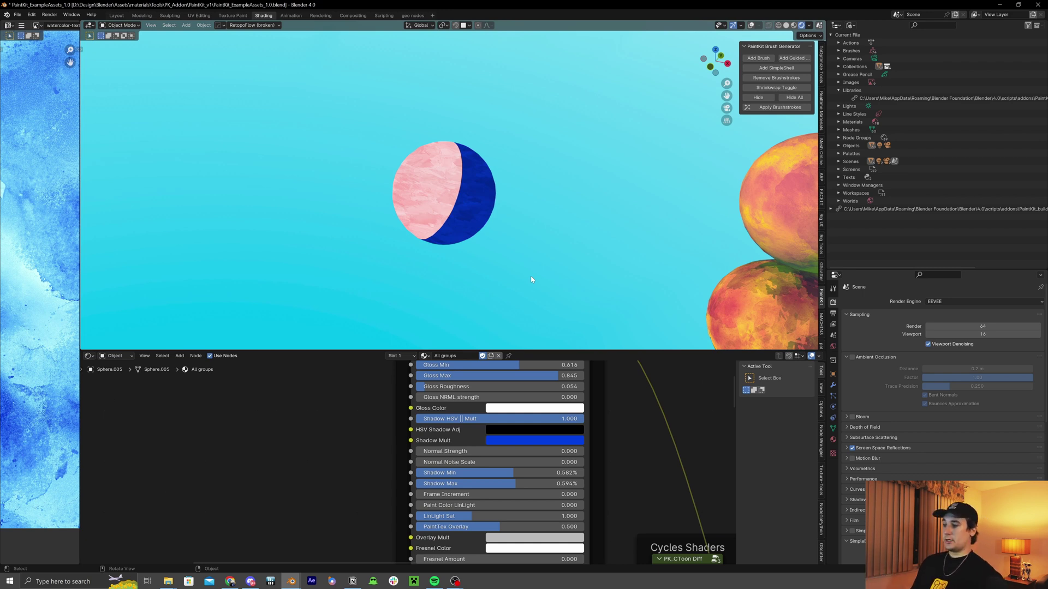
- Set Paint Color LinLight to 1.000, LinLight Sat to 0.000 and PaintTex Overlay to 1.000
middle_click_drag(513, 495, 504, 481)
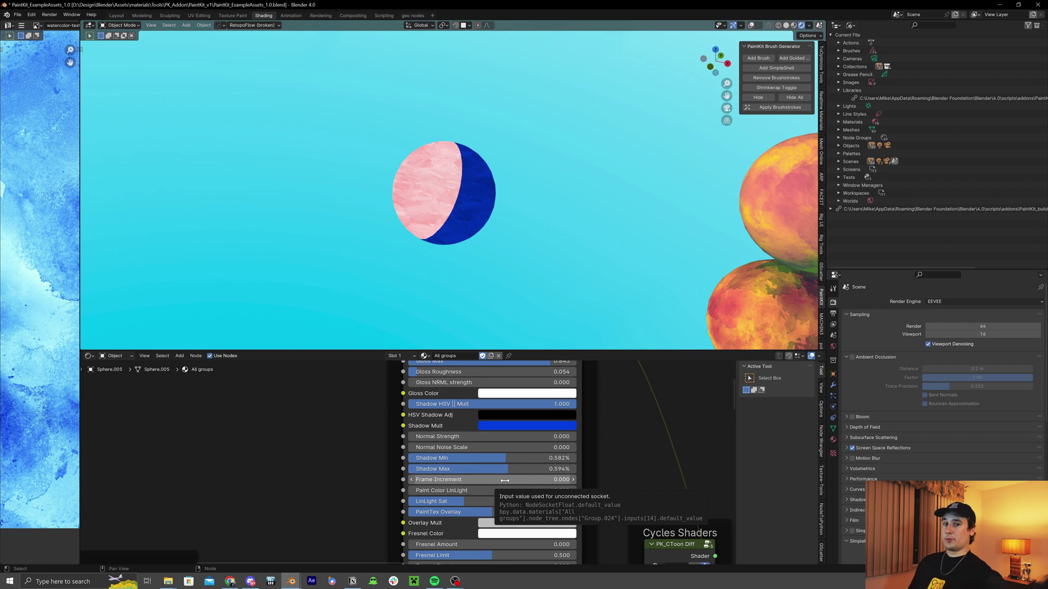
mouse_move(462, 477)
left_mouse_down()
mouse_move(622, 478)
mouse_move(568, 473)
left_mouse_up()
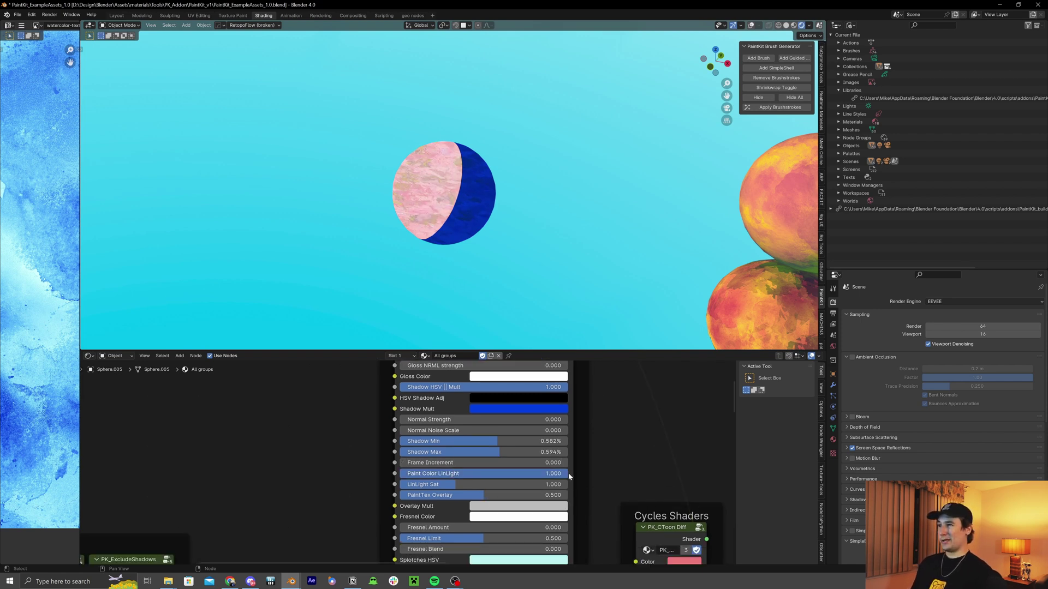
mouse_move(479, 265)
middle_mouse_down()
mouse_move(523, 263)
mouse_move(521, 295)
middle_mouse_up()
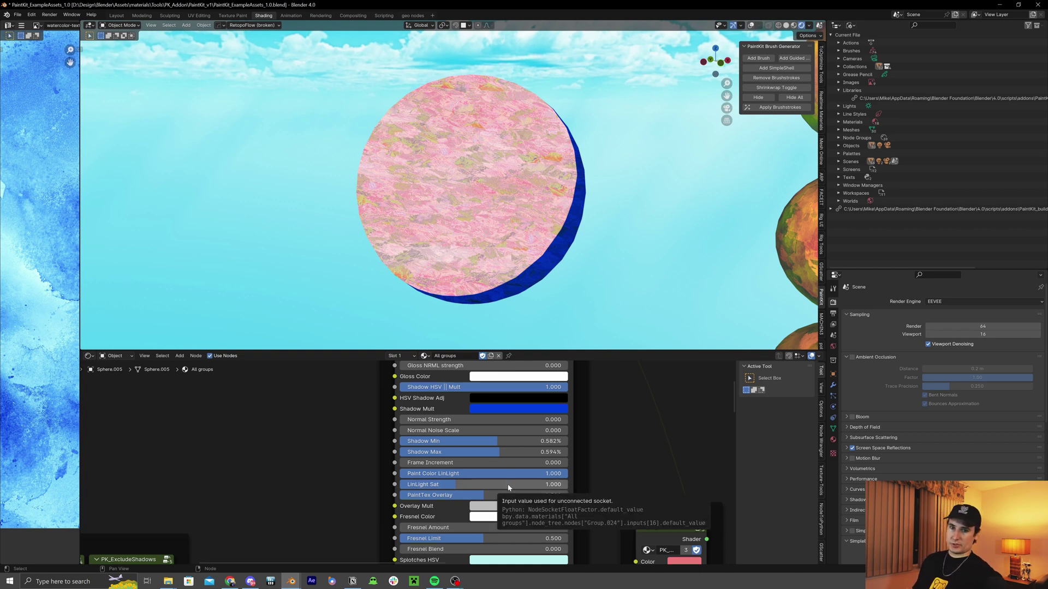
key("BackSpace")
left_click_drag(439, 497, 570, 498)
- Try a magenta Overlay Mult color with hue 0.855 and saturation 0.542
left_click(558, 507)
left_click_drag(524, 383, 504, 341)
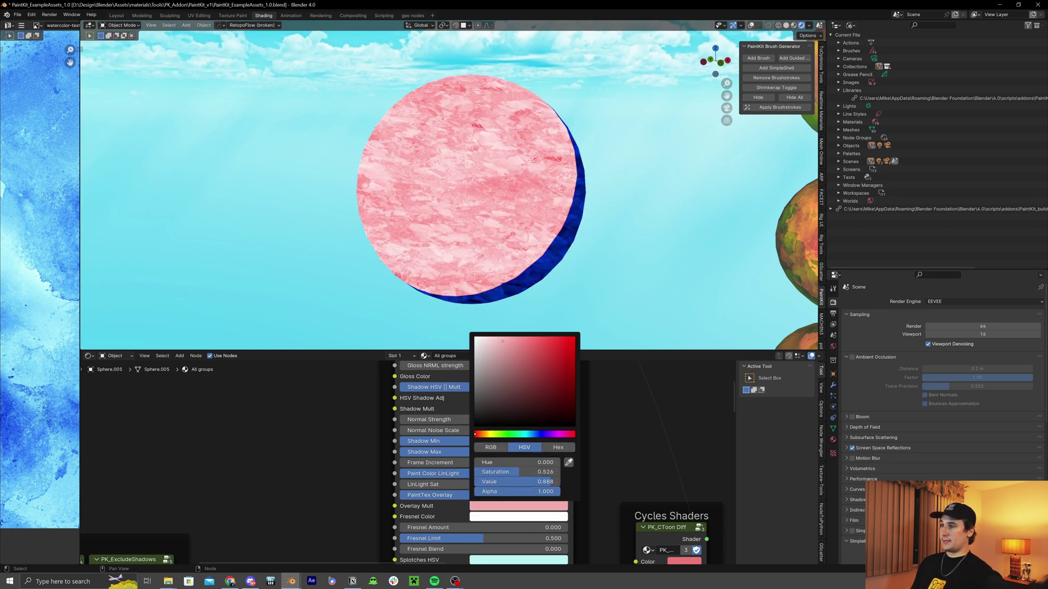
left_click(495, 435)
left_click_drag(537, 434, 562, 435)
left_click(504, 507)
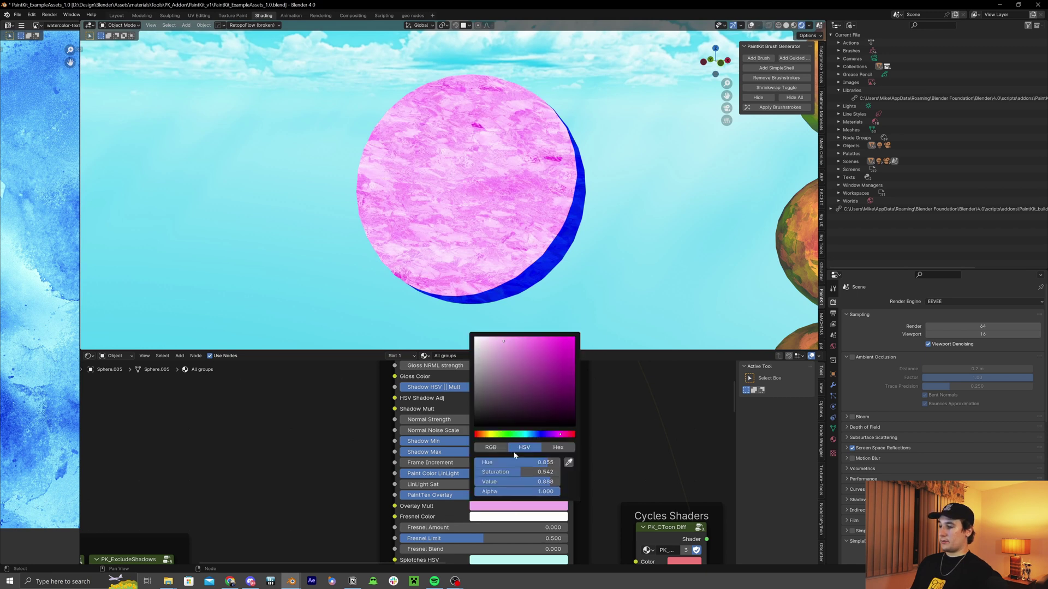
- Turn the Overlay Mult color neutral gray with saturation 0.000 and value 0.5
left_click_drag(504, 341, 475, 381)
left_click(516, 481)
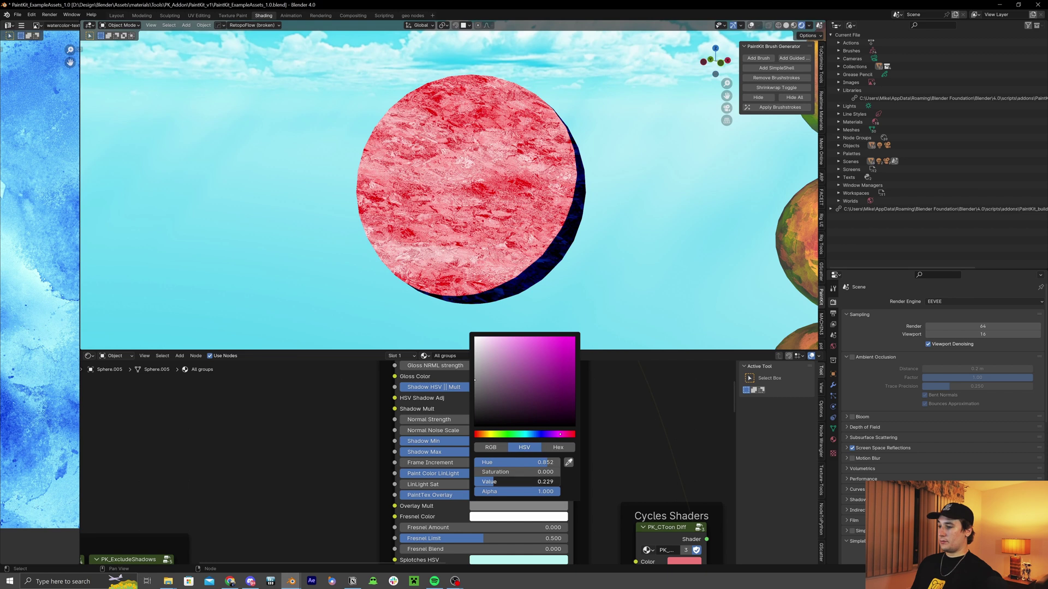
type("0.5")
key("Return")
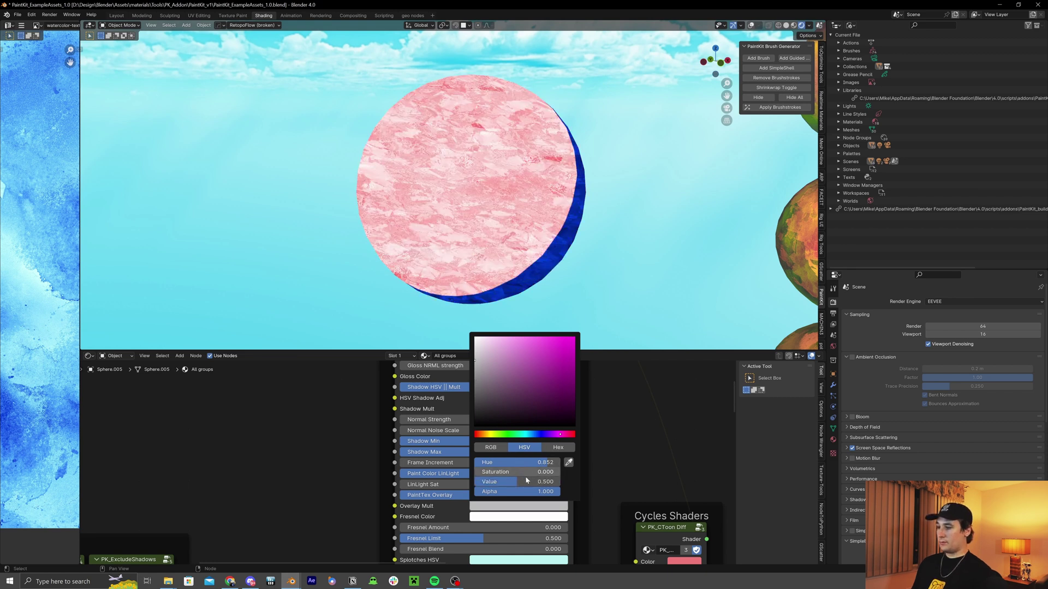
- Add a white Fresnel rim with Fresnel Amount 1.000 and Fresnel Limit 0.736
middle_click_drag(542, 551, 512, 470)
left_click(506, 439)
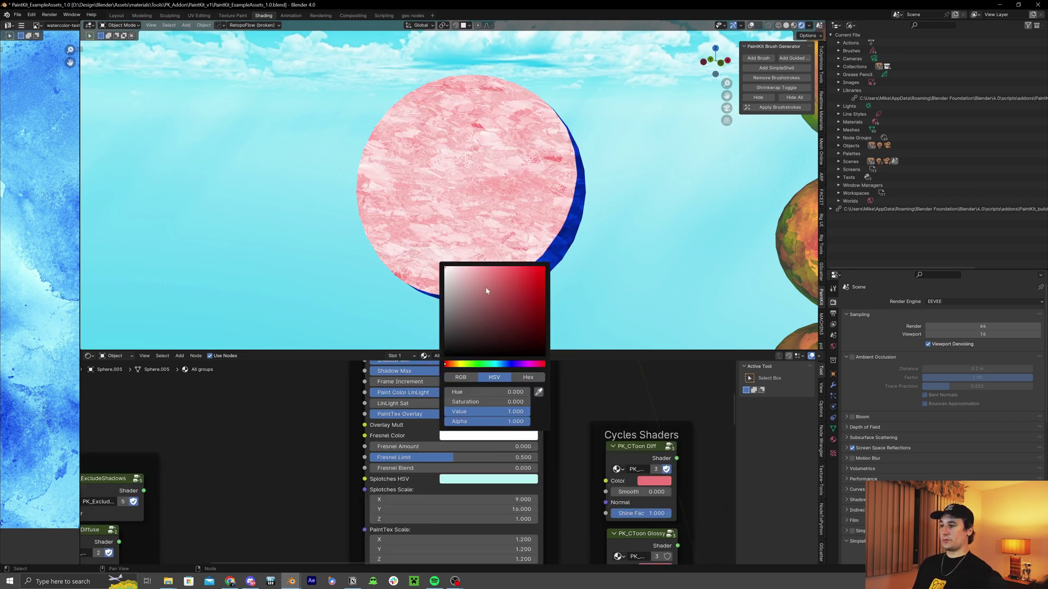
left_click_drag(480, 446, 532, 447)
left_click_drag(453, 457, 496, 459)
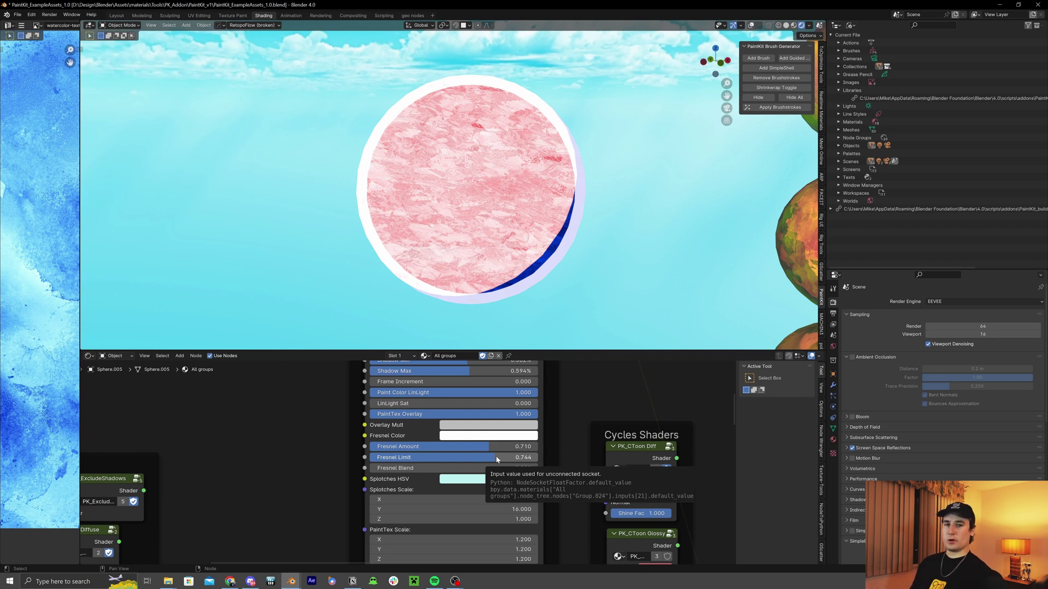
mouse_move(494, 468)
left_mouse_down()
mouse_move(513, 469)
mouse_move(376, 468)
mouse_move(492, 448)
mouse_move(385, 447)
mouse_move(537, 446)
left_mouse_up()
- Set Normal Noise Scale to 2.100 and adjust Normal Strength slightly
scroll(586, 428, "up", 3, "shift")
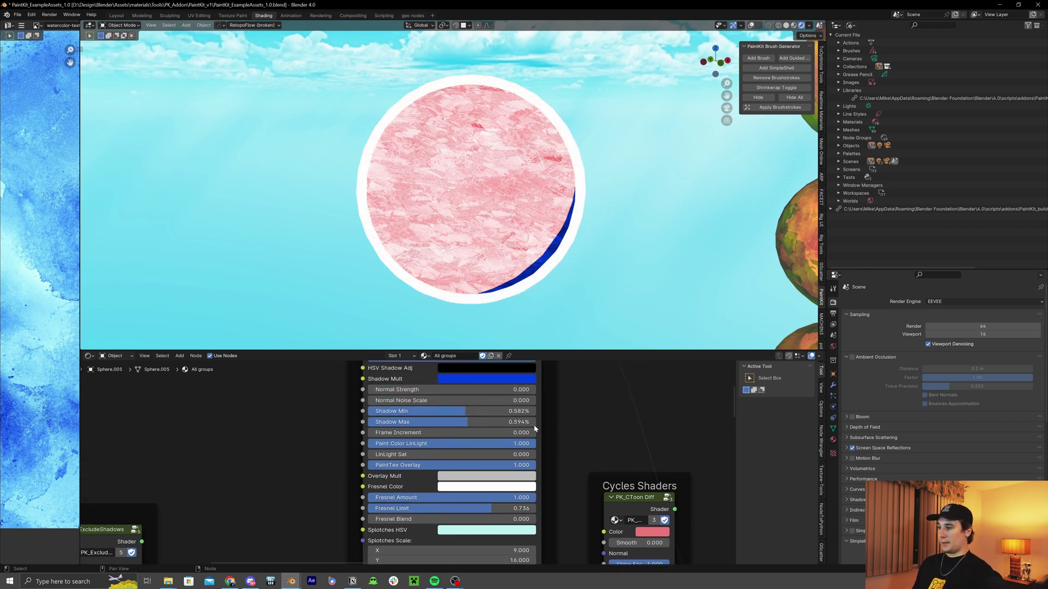
left_click_drag(477, 392, 496, 401)
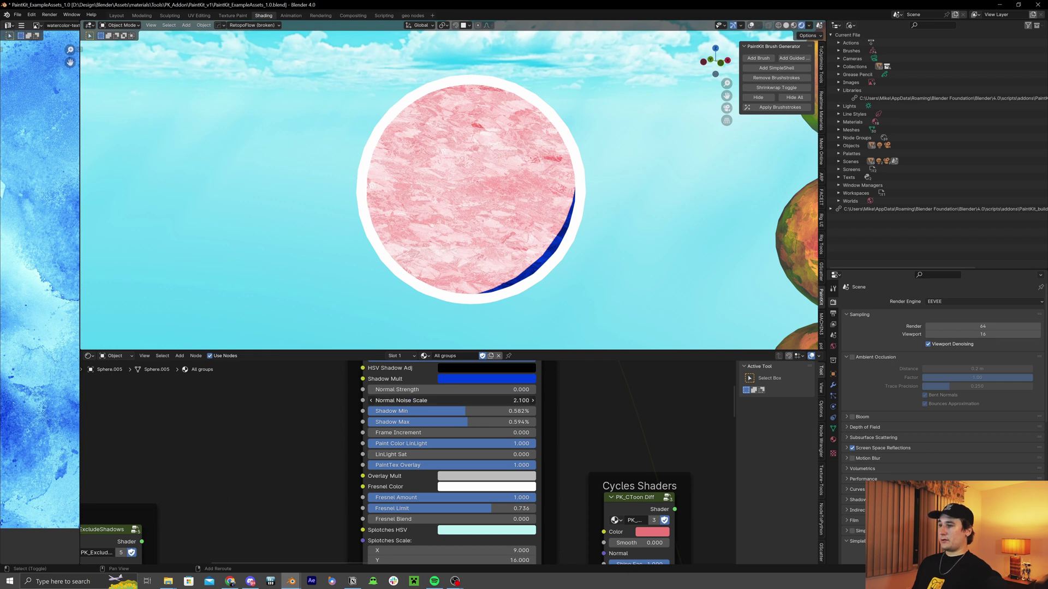
mouse_move(453, 390)
left_mouse_down()
mouse_move(480, 390)
mouse_move(464, 390)
left_mouse_up()
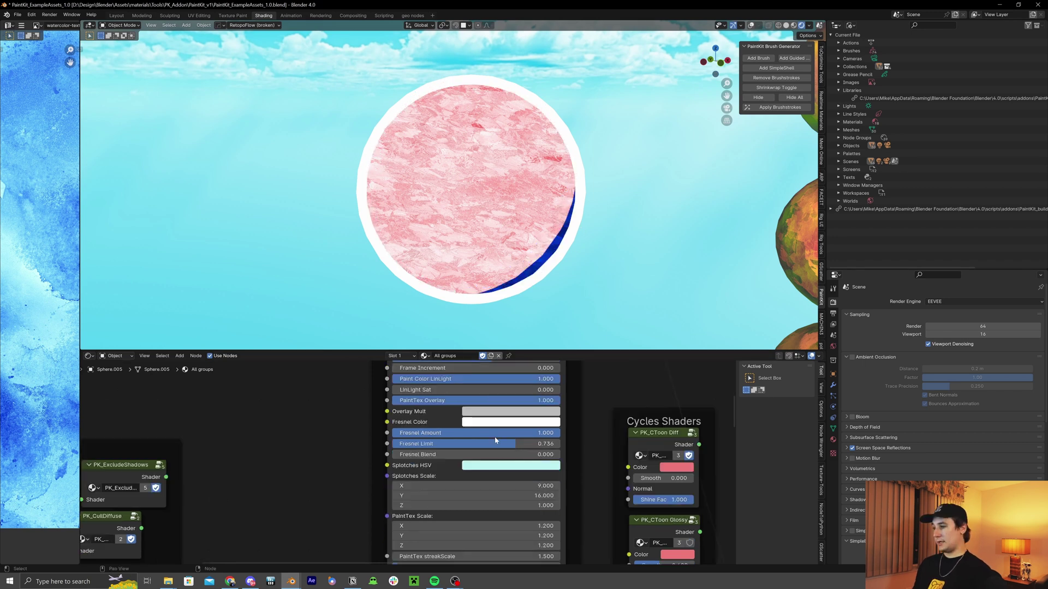
- Set Fresnel Amount to 0.000 and darken the Splotches HSV color to a value of 0.199
left_click_drag(491, 433, 448, 433)
middle_click_drag(506, 465, 482, 422)
left_click(482, 421)
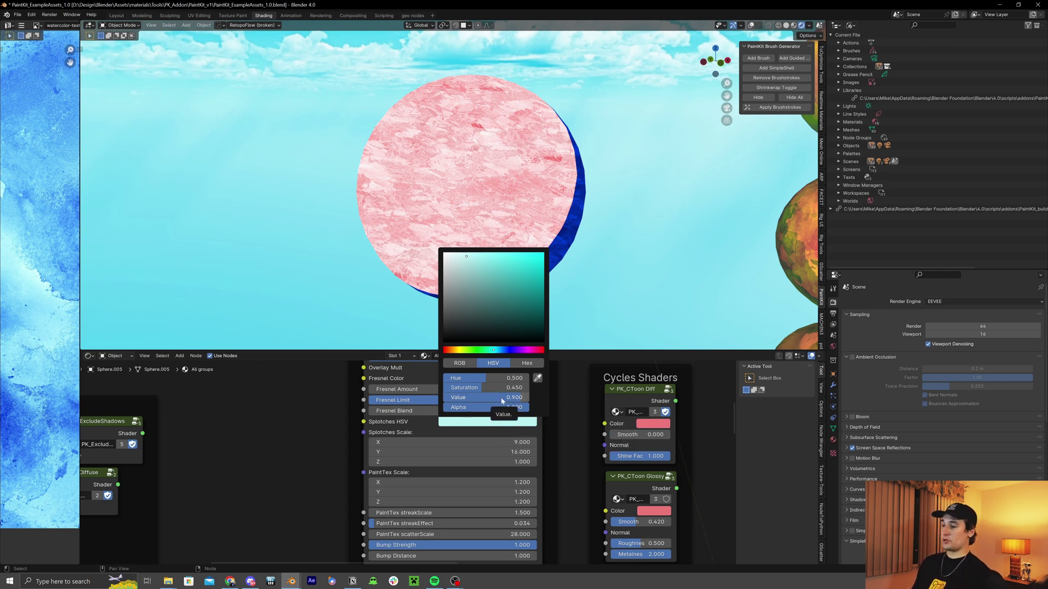
left_click(447, 423)
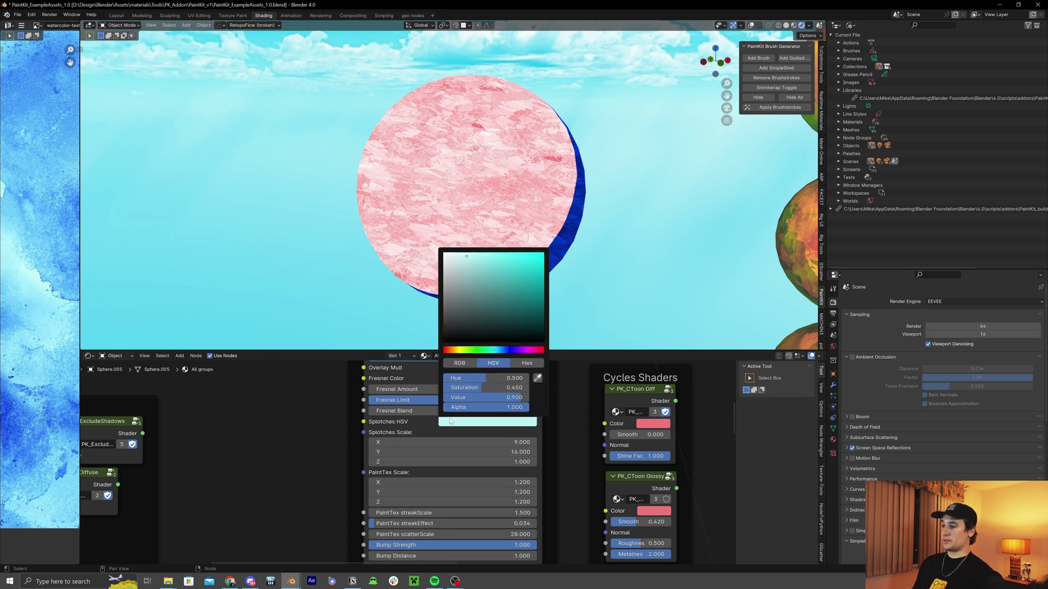
left_click_drag(486, 394, 439, 397)
scroll(442, 466, "down", 5)
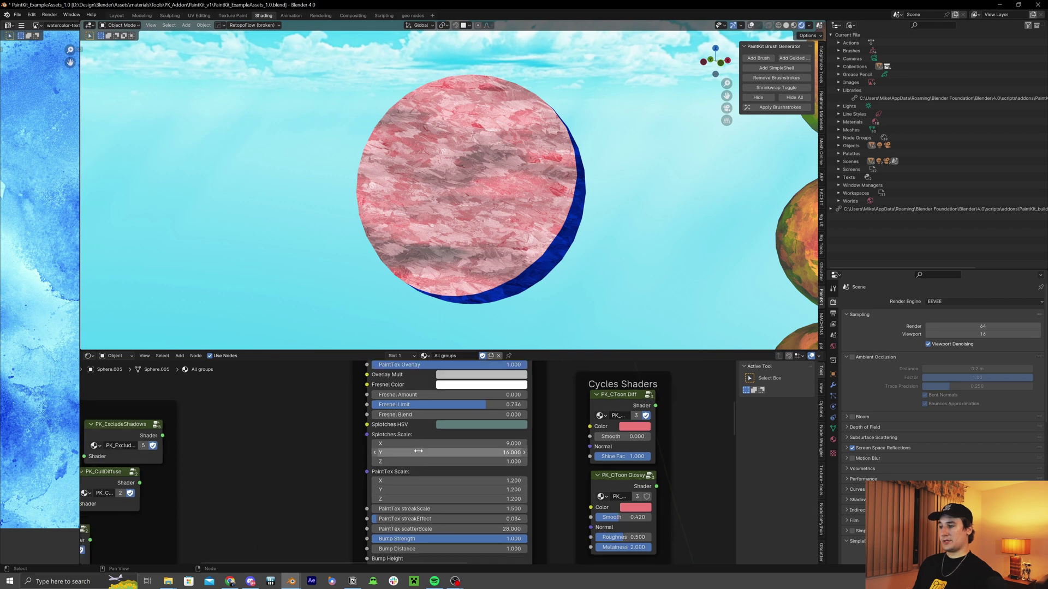
- Set the Splotches Scale to X 9.210, Y 16.210 and Z 1.210
middle_click_drag(442, 466, 438, 418)
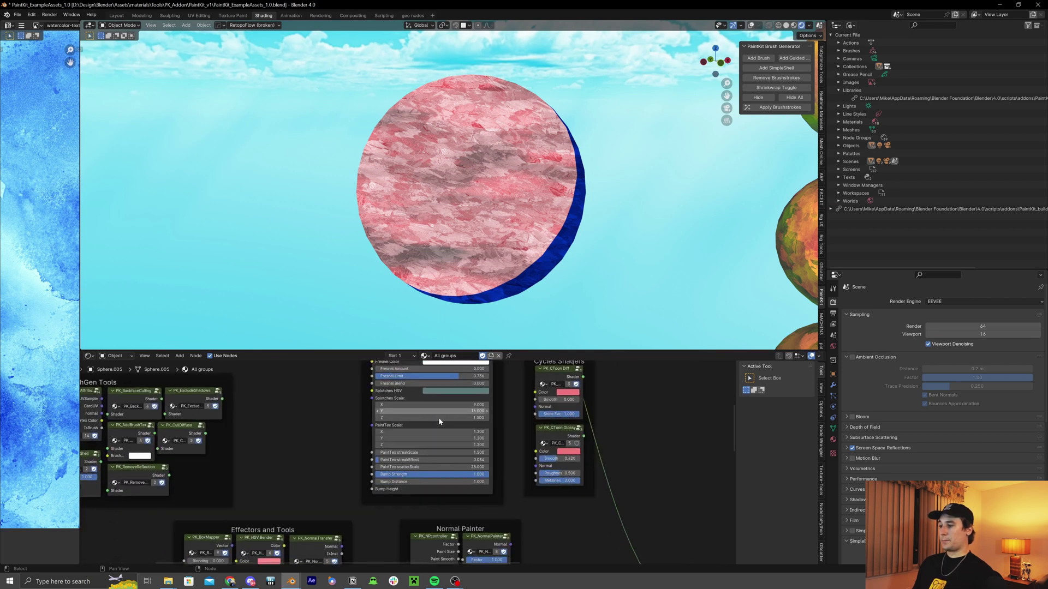
left_click_drag(415, 405, 431, 418)
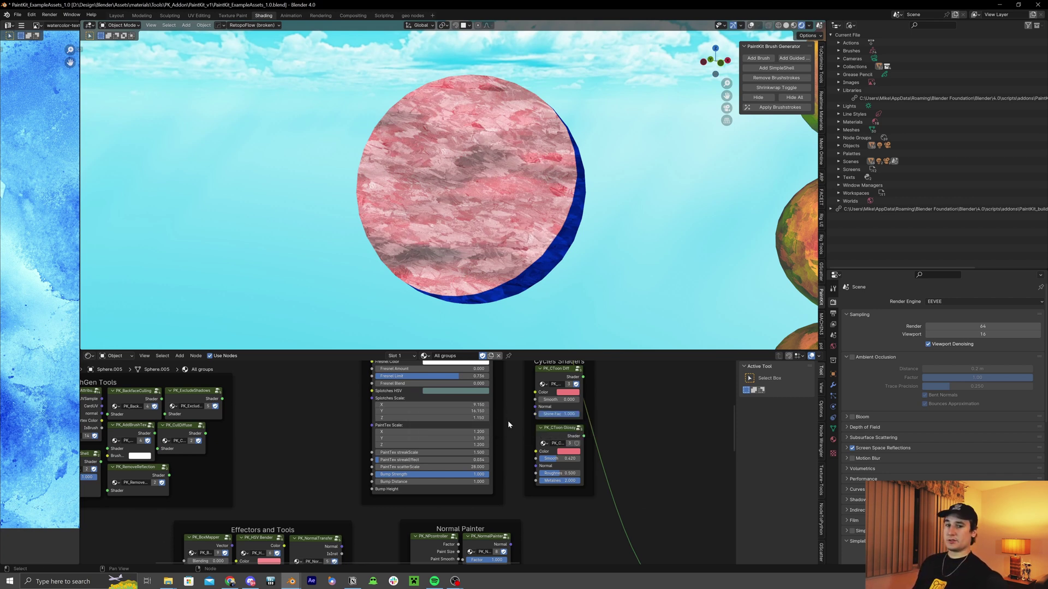
middle_click_drag(544, 438, 567, 448)
left_click(415, 406)
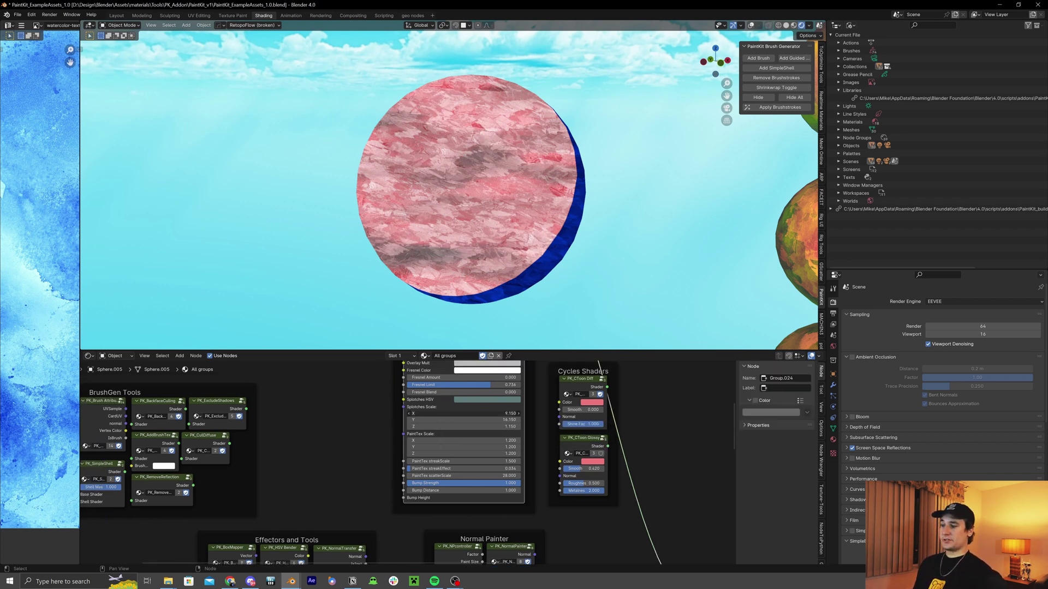
left_click_drag(415, 426, 433, 426)
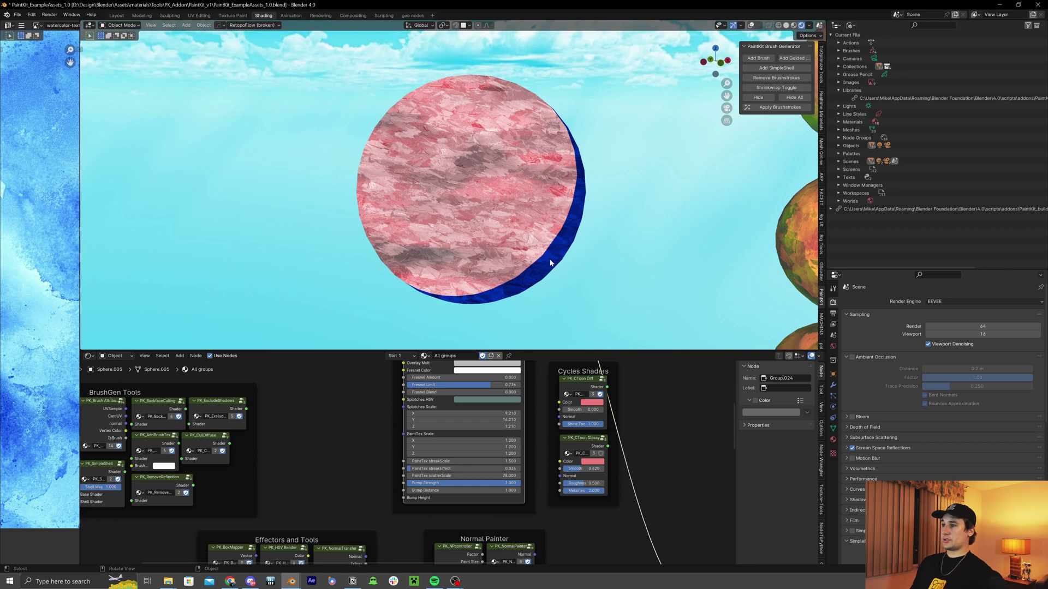
- Change the Splotches HSV color to a light green with hue 0.318 and value 0.670
left_click(480, 400)
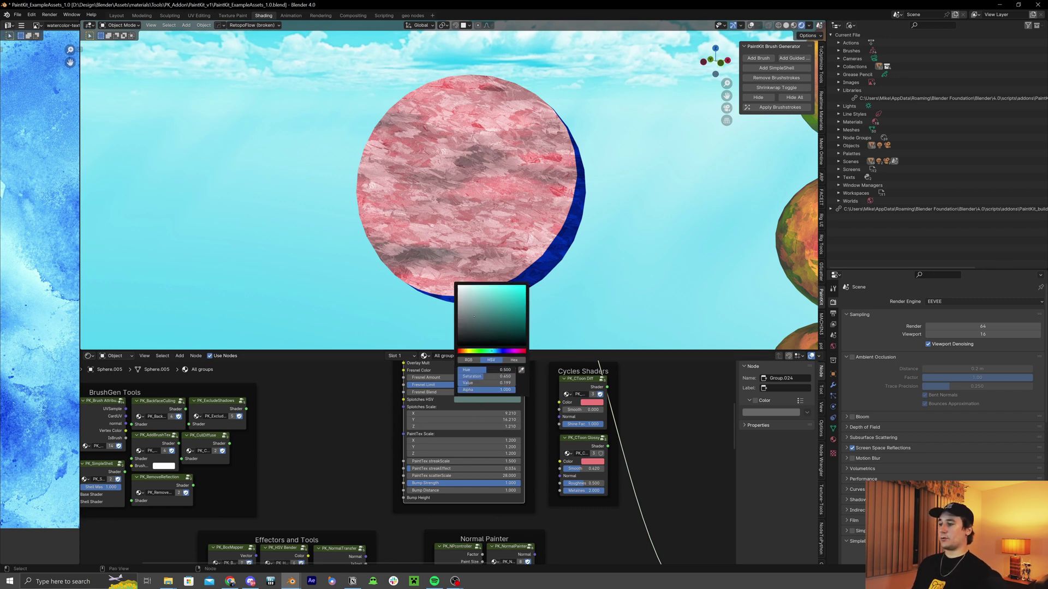
mouse_move(486, 370)
left_mouse_down()
mouse_move(476, 369)
mouse_move(492, 384)
left_mouse_up()
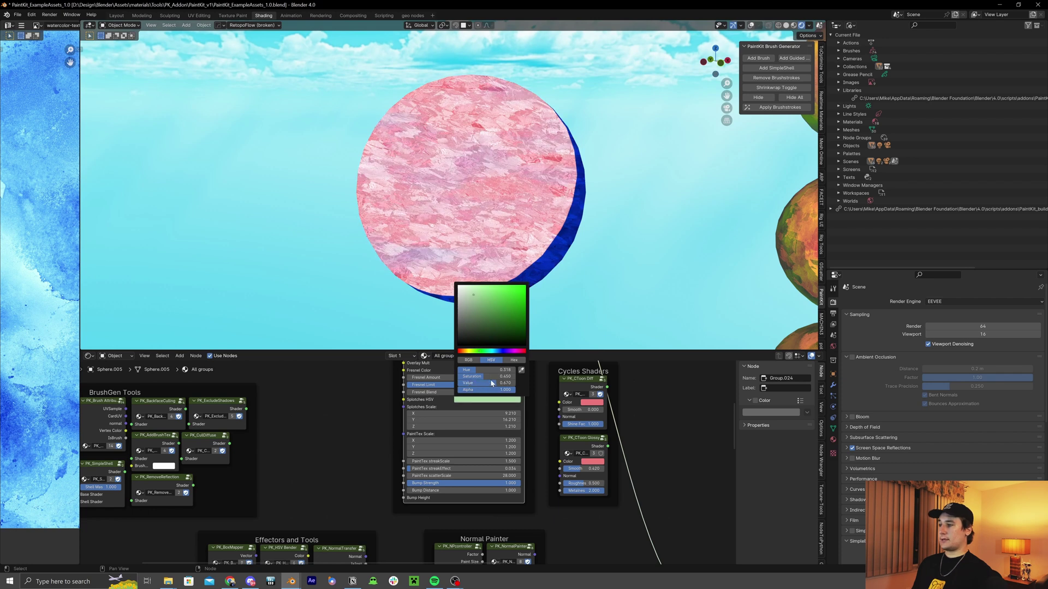
- Set the PaintTex Scale to 0.680 on X, Y and Z
middle_click_drag(504, 504, 508, 420)
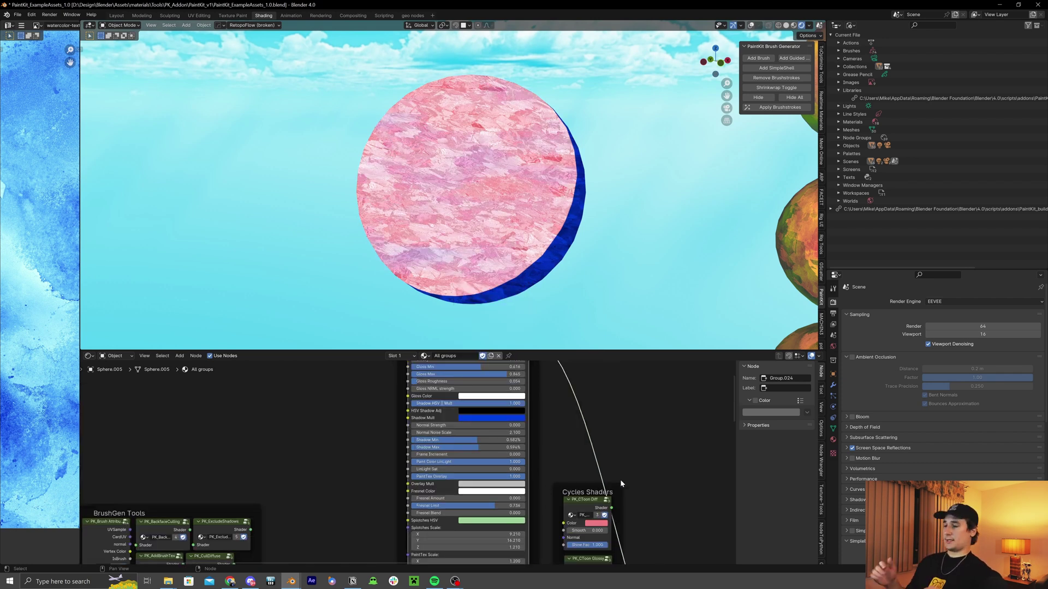
scroll(624, 476, "down", 4, "shift")
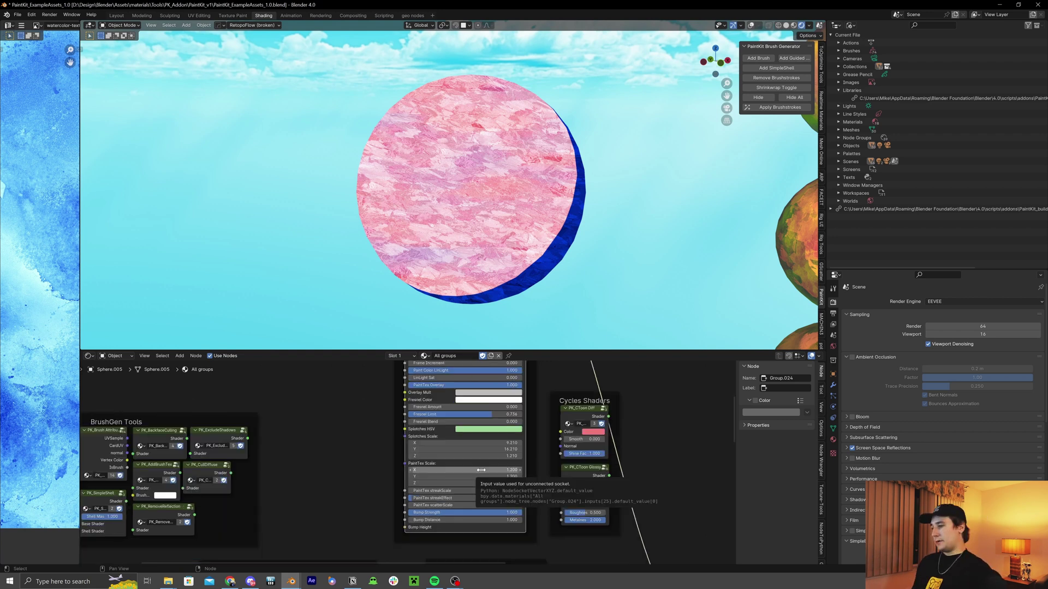
left_click_drag(464, 470, 421, 470)
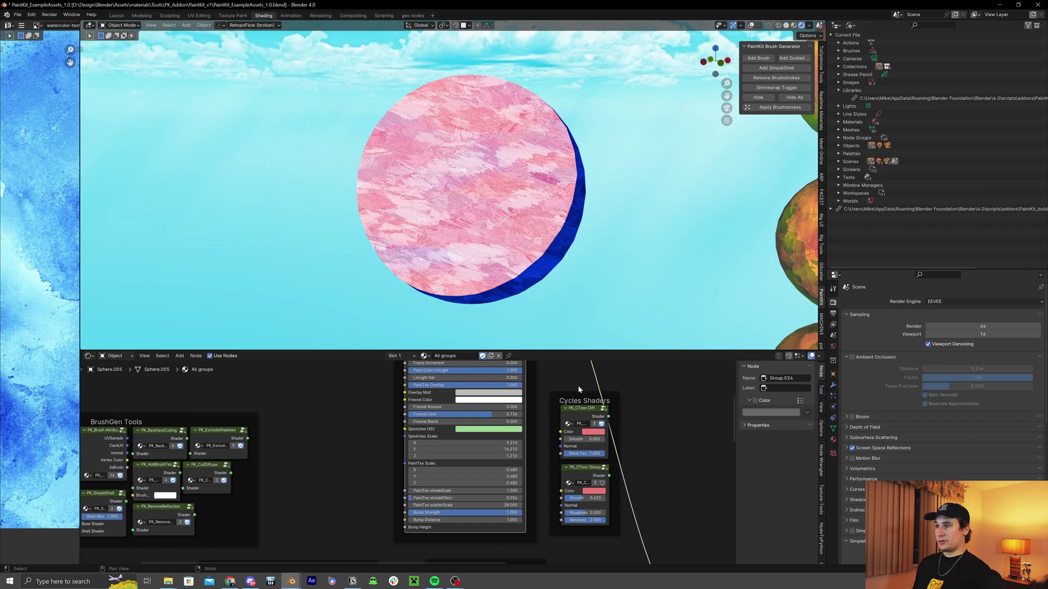
- Try different PaintTex streakScale values, ending at 4.650, and set PaintTex streakEffect to 0.042
scroll(491, 464, "up", 2)
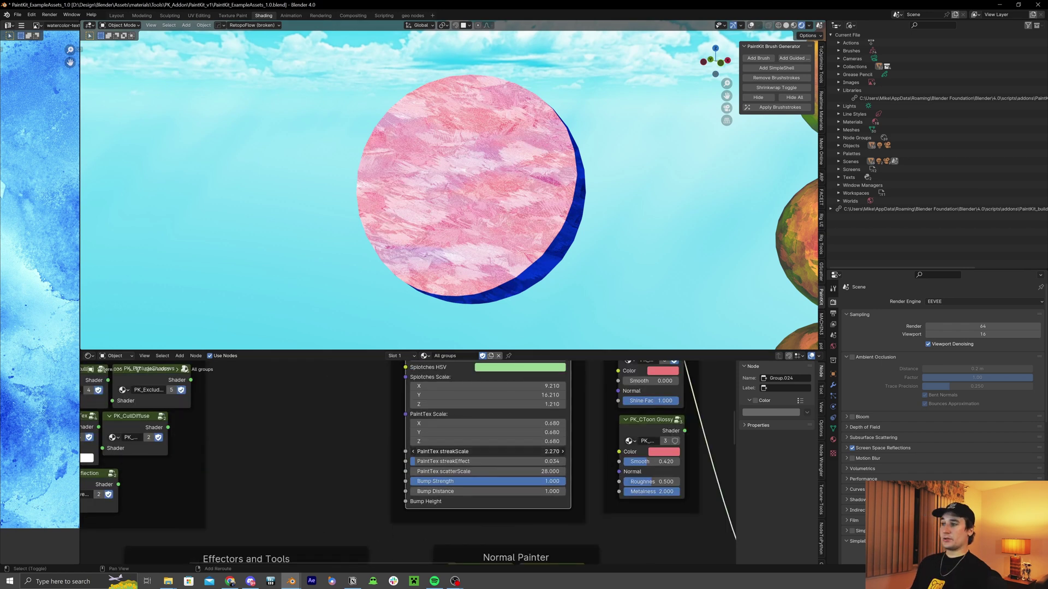
left_click_drag(491, 451, 414, 452, "shift")
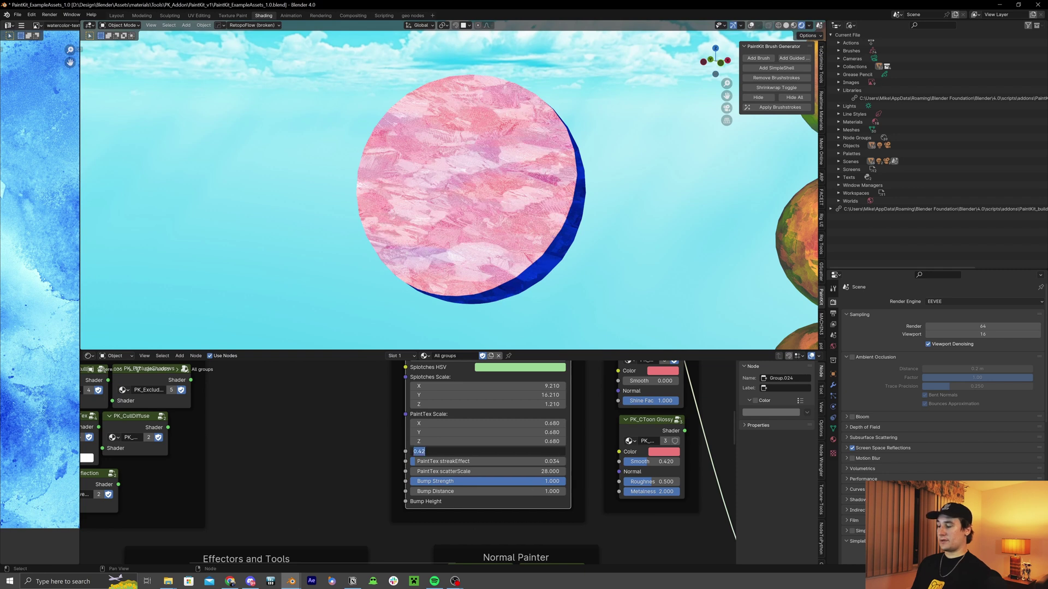
scroll(526, 140, "up", 1)
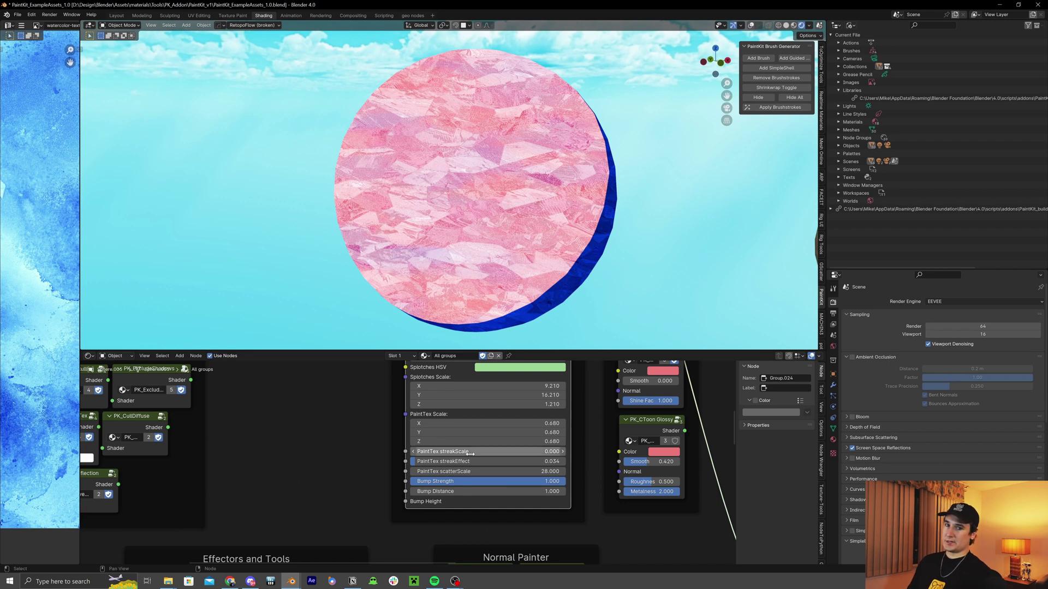
mouse_move(470, 453)
left_mouse_down()
mouse_move(513, 453)
mouse_move(489, 461)
mouse_move(501, 461)
left_mouse_up()
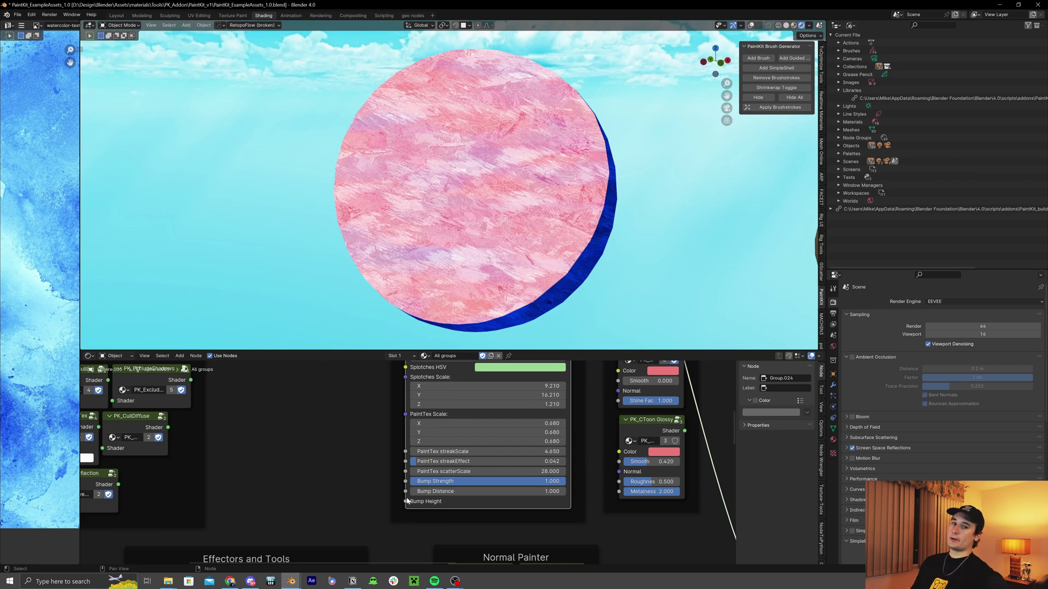
- Enlarge the node editor, preview the Diffuse BSDF on the sphere and change its color to a soft red with hue 0.000
key("Home")
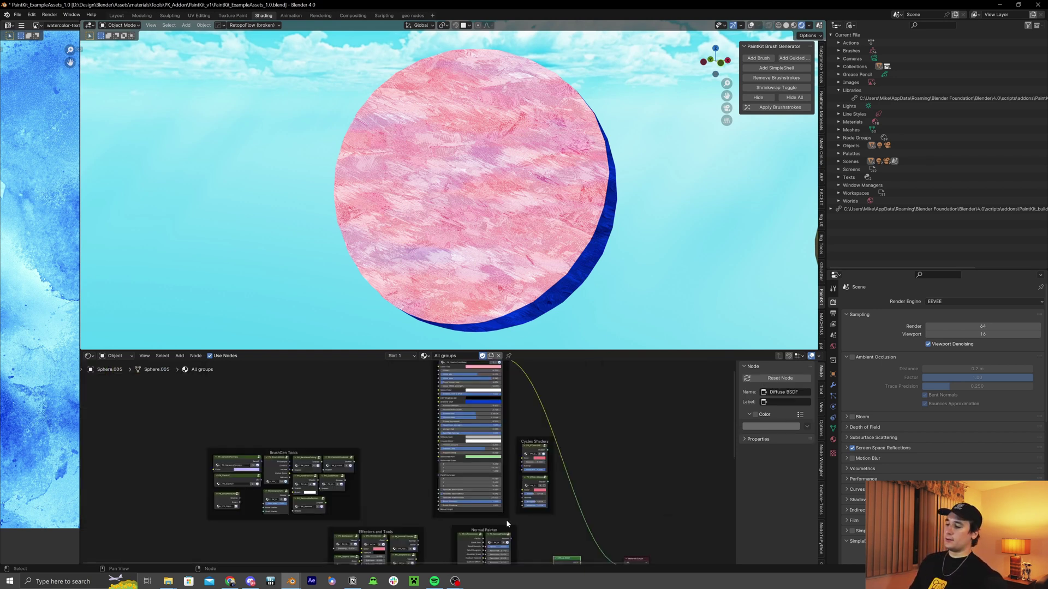
mouse_move(506, 523)
middle_mouse_down()
mouse_move(475, 480)
mouse_move(379, 504)
middle_mouse_up()
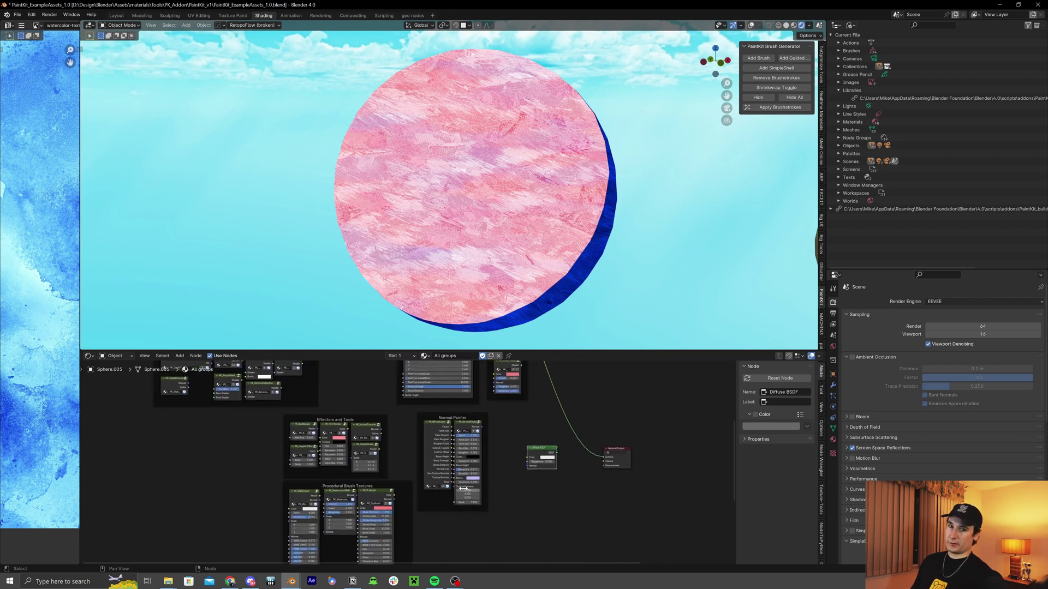
left_click_drag(546, 351, 546, 289)
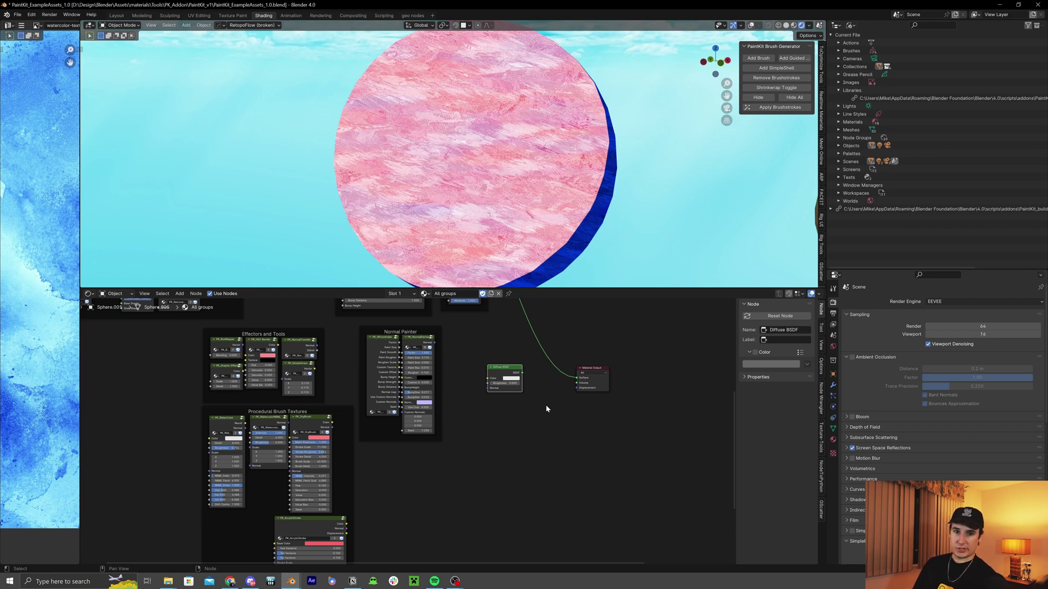
scroll(546, 409, "up", 4)
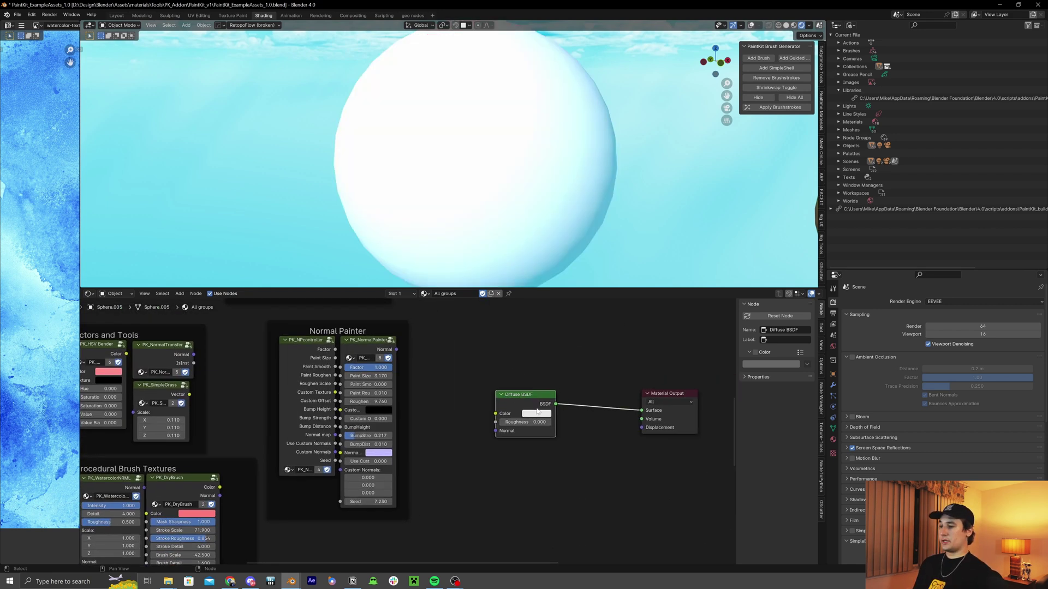
left_click(537, 413)
left_click(565, 282)
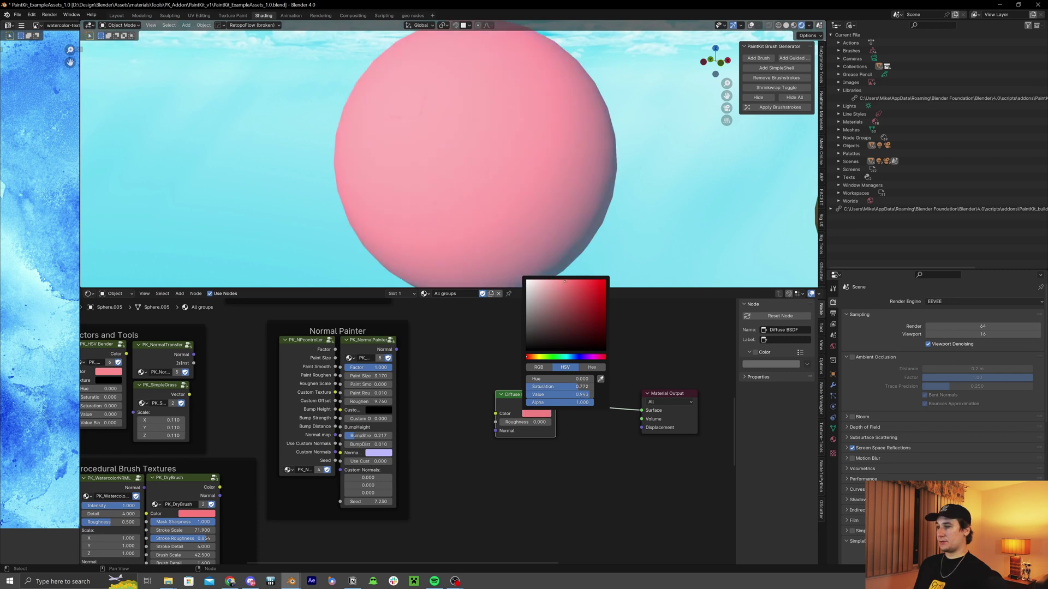
middle_click_drag(590, 164, 627, 182)
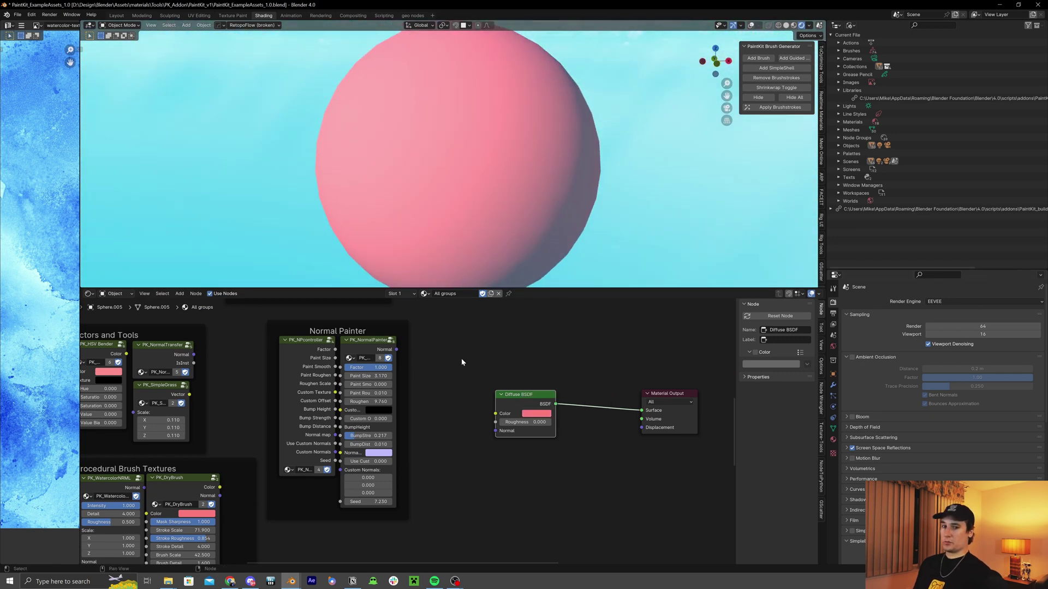
- Connect the Normal output of PK_NormalPainter to the Normal input of the Diffuse BSDF
mouse_move(379, 368)
left_mouse_down()
mouse_move(435, 364)
mouse_move(373, 365)
mouse_move(384, 375)
mouse_move(387, 361)
left_mouse_up()
mouse_move(387, 361)
middle_mouse_down()
mouse_move(431, 360)
mouse_move(364, 356)
middle_mouse_up()
mouse_move(366, 356)
left_mouse_down()
mouse_move(413, 369)
mouse_move(494, 452)
mouse_move(489, 440)
left_mouse_up()
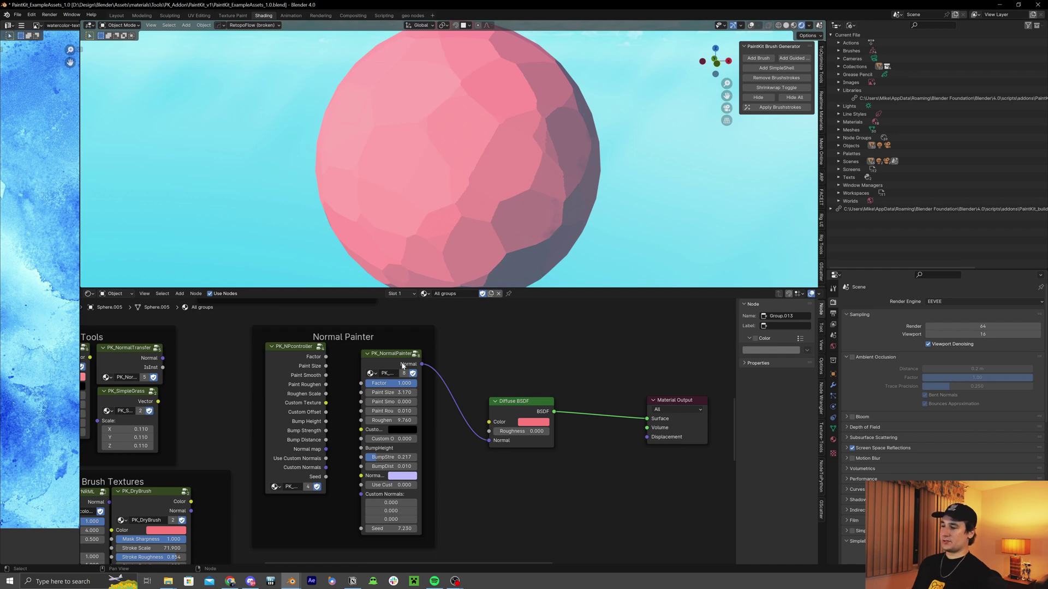
- Move PK_NormalPainter slightly up within its frame and set its Paint Size to 1.900
left_click_drag(400, 359, 405, 341)
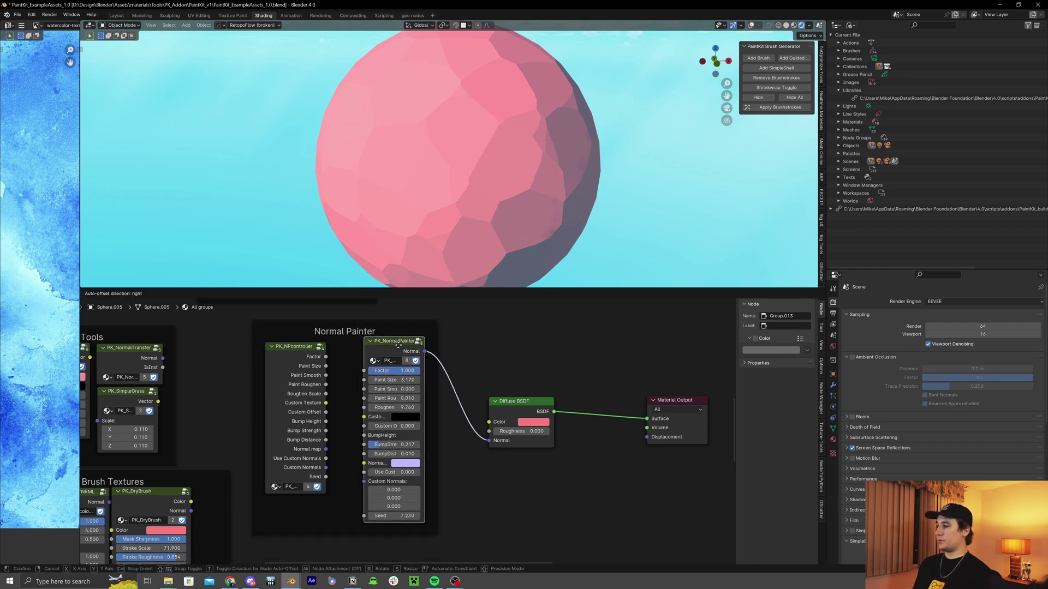
middle_click_drag(407, 358, 417, 385)
mouse_move(416, 393)
left_mouse_down()
mouse_move(400, 392)
mouse_move(428, 392)
mouse_move(377, 402)
left_mouse_up()
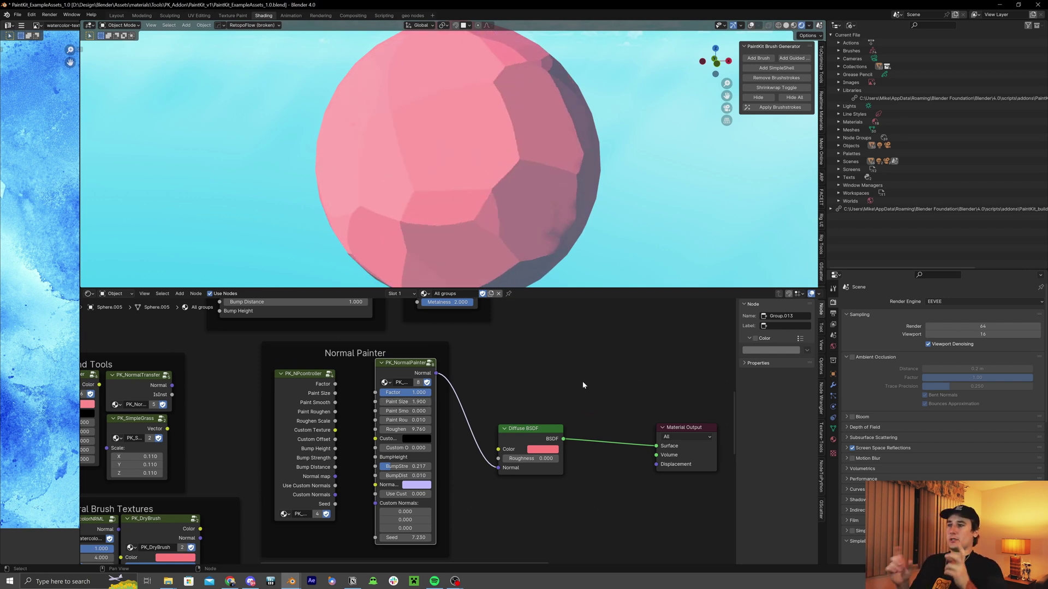
- Try a Paint Roughen of 0.209, set Roughen Scale to 11.460, and return Paint Roughen to 0.000
mouse_move(404, 411)
left_mouse_down()
mouse_move(415, 411)
mouse_move(397, 411)
mouse_move(405, 421)
left_mouse_up()
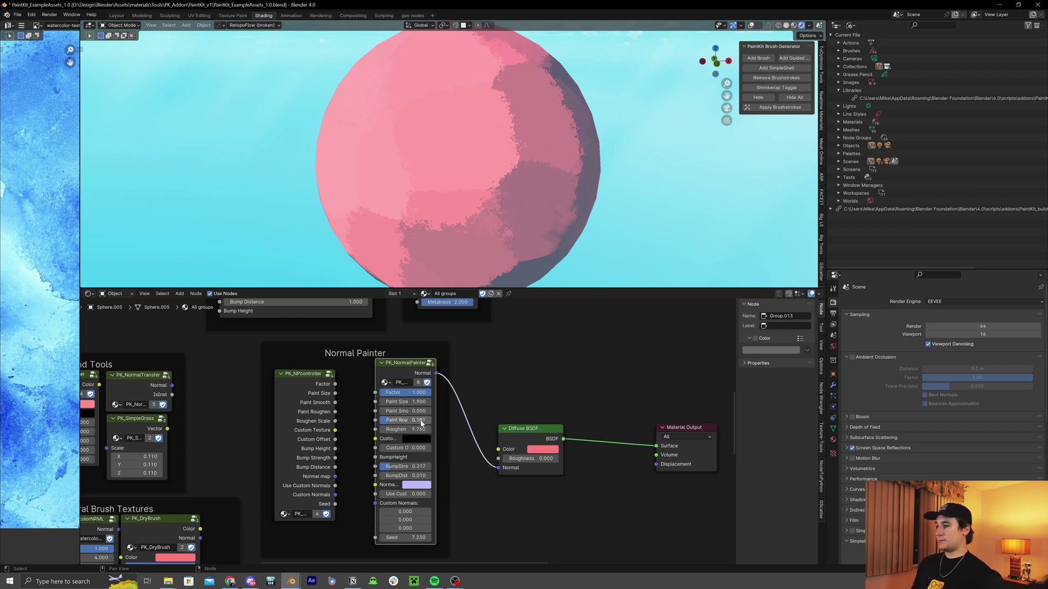
left_click_drag(421, 421, 422, 421)
left_click_drag(417, 430, 438, 430)
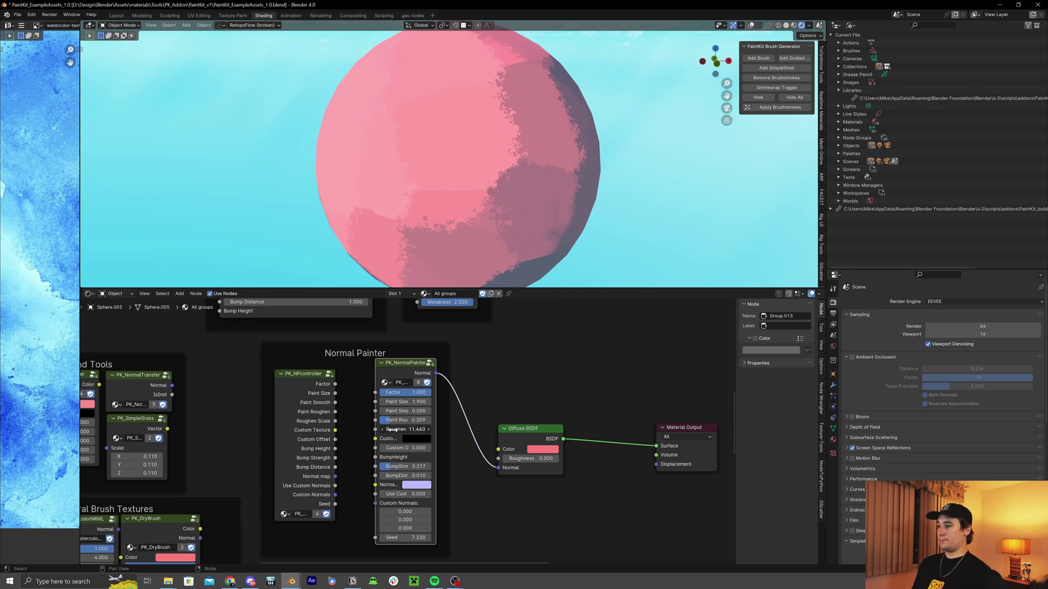
key("ctrl+z")
- Spread out the Diffuse BSDF and PK_NormalPainter nodes, and feed a Noise Texture into Custom Texture with Custom Offset 0.130
left_click_drag(542, 412, 570, 408)
middle_click_drag(571, 408, 552, 336)
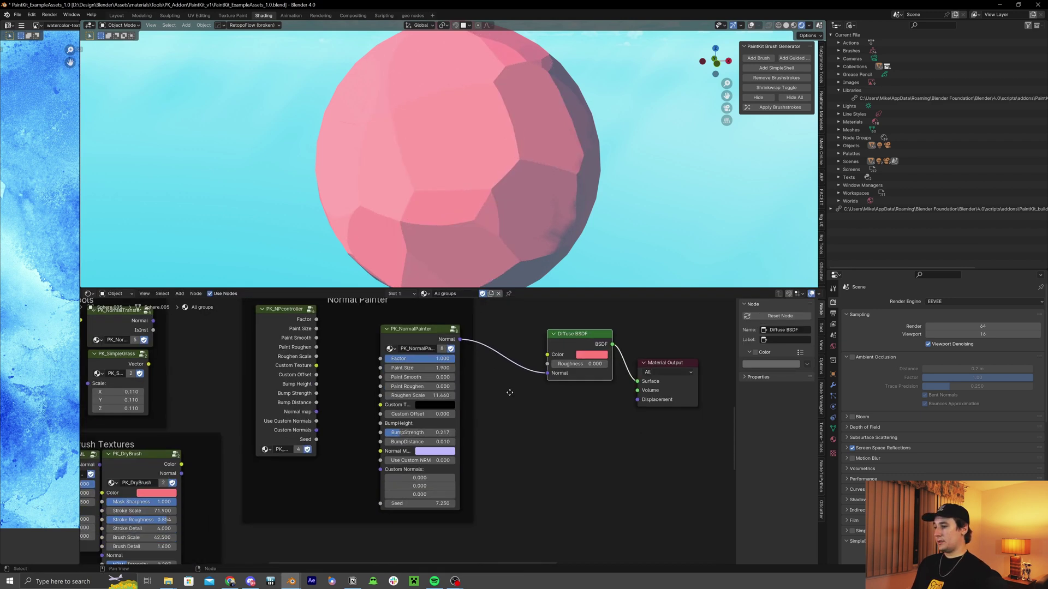
left_click_drag(426, 322, 475, 305)
middle_click_drag(556, 452, 608, 415)
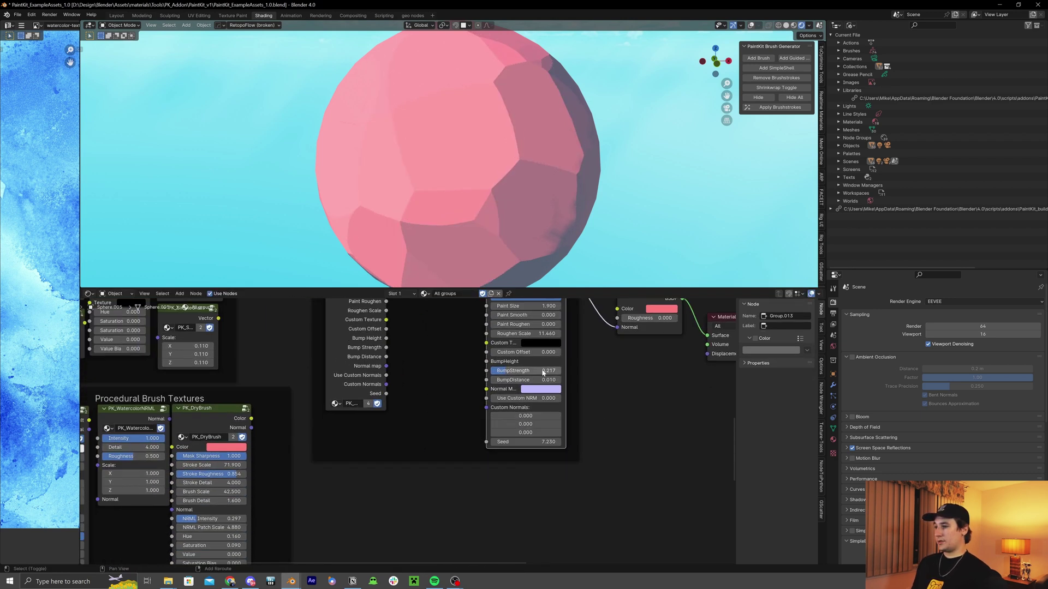
left_click_drag(566, 343, 595, 343)
middle_click_drag(669, 388, 637, 410)
- Add a Voronoi Texture below the Noise Texture, set its distance metric to Chebychev and preview it on the sphere
key("shift+a")
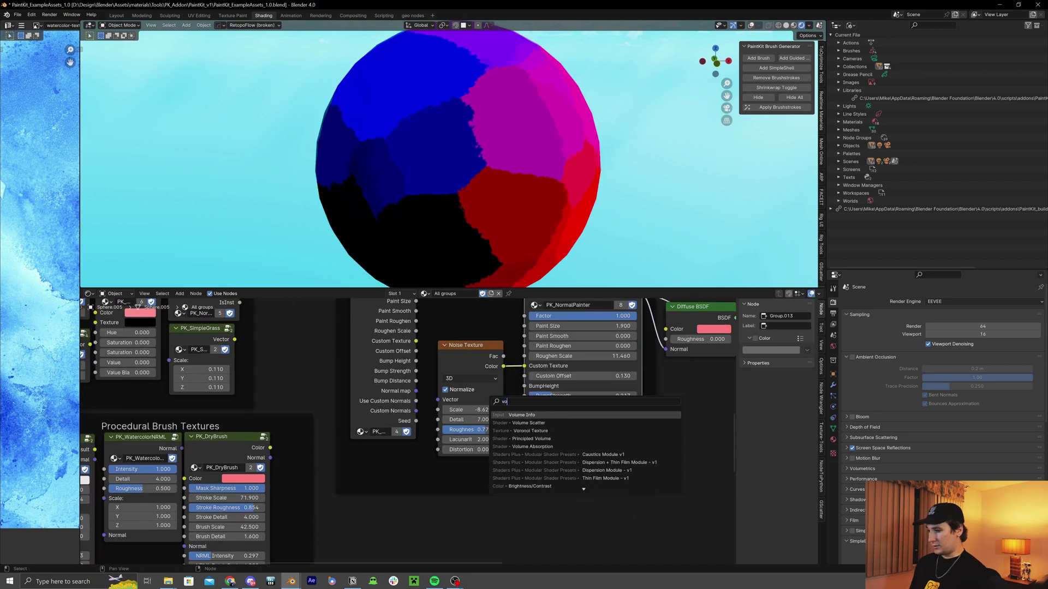
type("vor")
key("Return")
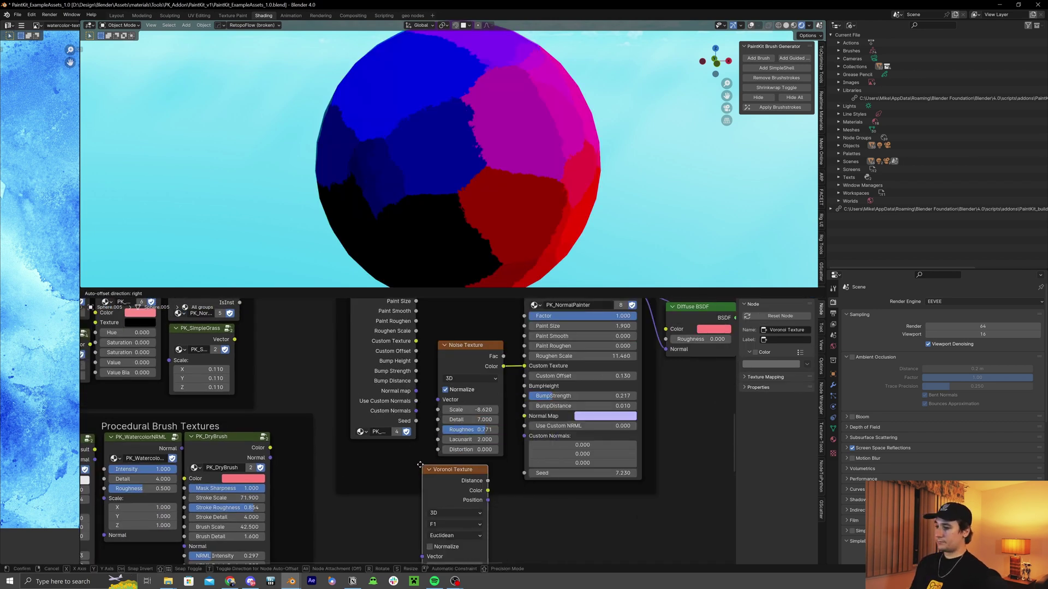
left_click(483, 429)
left_click(483, 436)
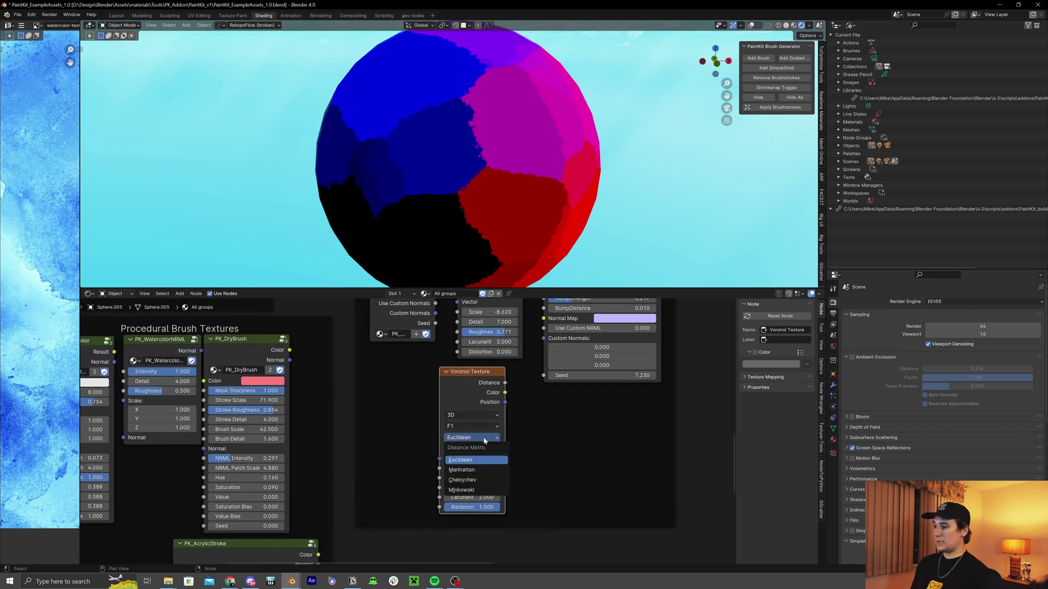
left_click(483, 479)
left_click(486, 381, "ctrl+shift")
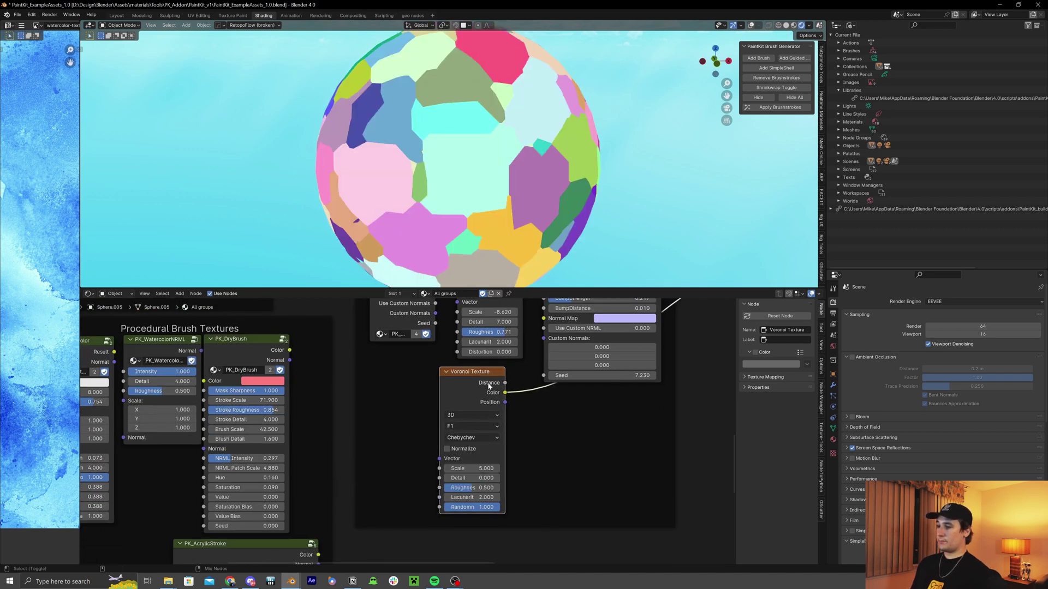
- Connect the Voronoi Texture's Color to PK_NormalPainter's Custom Texture input and preview the painted normals
middle_click_drag(513, 353, 490, 449)
left_click_drag(459, 496, 519, 364)
middle_click_drag(655, 355, 566, 412)
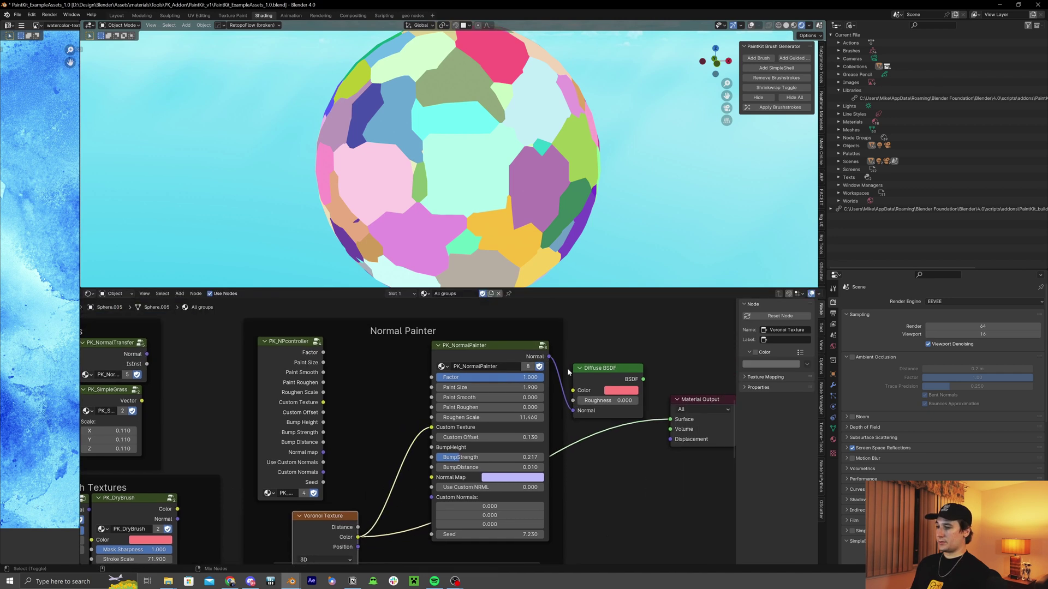
left_click(491, 355, "ctrl+shift")
- Set the Voronoi Texture's Scale to 31.330
middle_click_drag(360, 496, 412, 375)
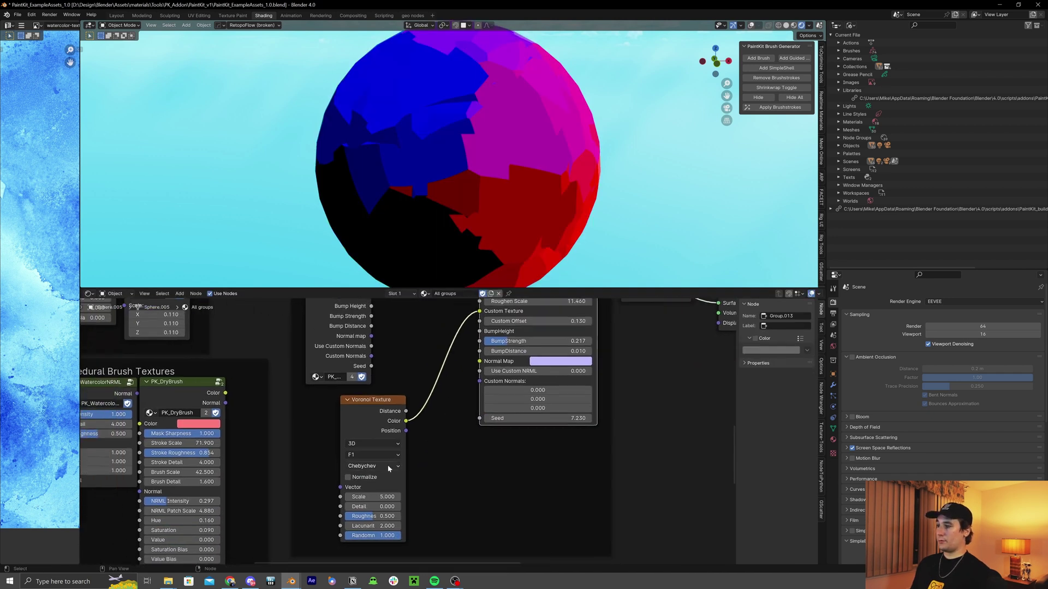
left_click_drag(371, 496, 475, 497)
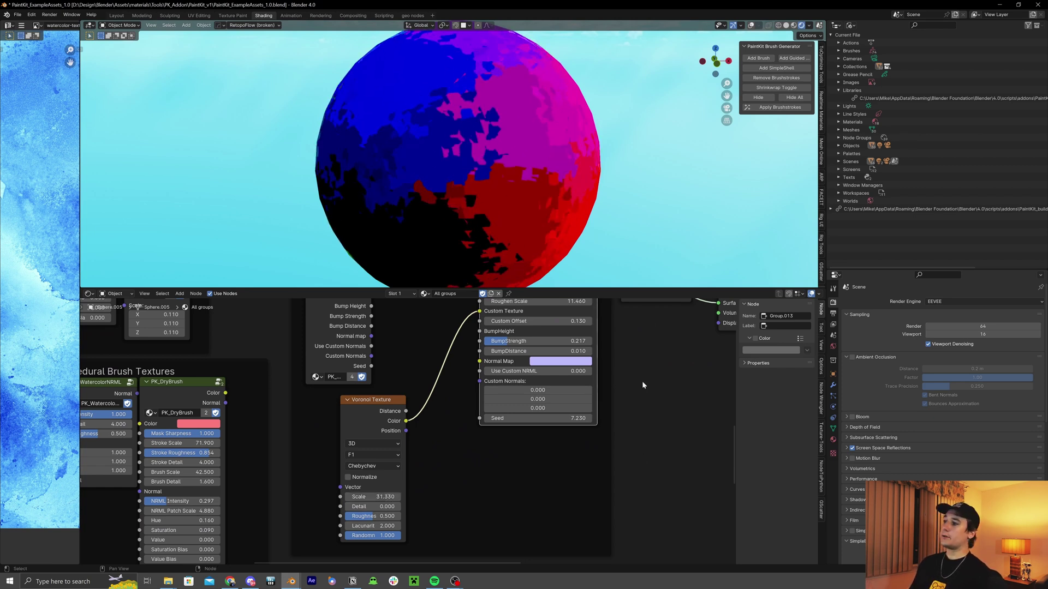
- Preview the Diffuse BSDF on the sphere and examine its broken-up shading from another angle and distance
scroll(642, 386, "down", 3)
middle_click_drag(632, 387, 586, 437)
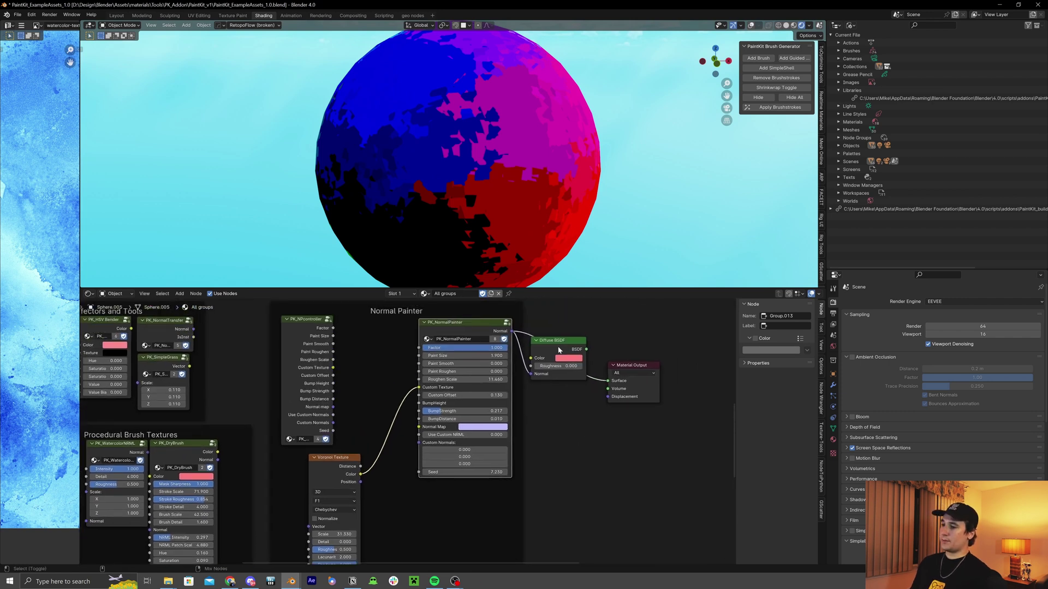
left_click(558, 350, "ctrl+shift")
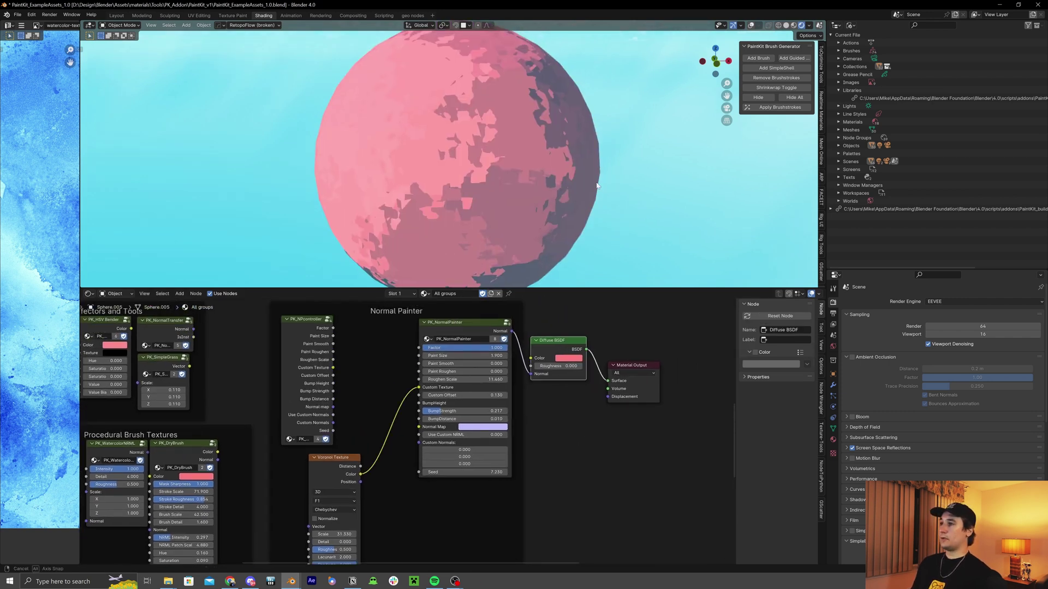
scroll(522, 208, "down", 4)
mouse_move(523, 208)
middle_mouse_down()
mouse_move(683, 205)
mouse_move(613, 188)
mouse_move(604, 208)
mouse_move(453, 177)
mouse_move(617, 191)
middle_mouse_up()
scroll(647, 204, "up", 5)
scroll(453, 177, "down", 2)
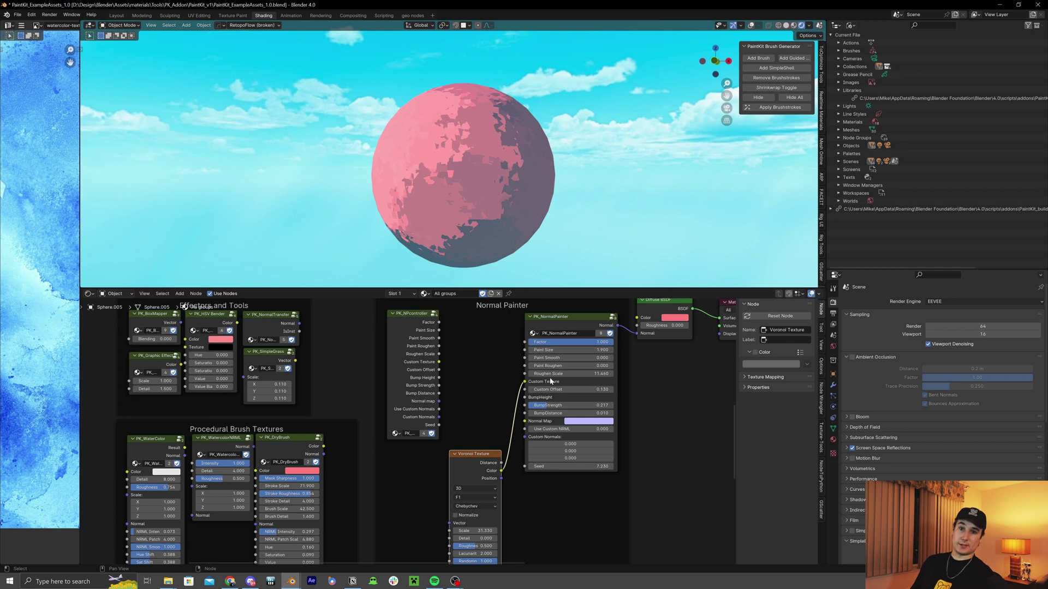
- Raise PK_NormalPainter's Seed to about 19 and delete the Voronoi Texture
middle_click_drag(550, 381, 468, 388)
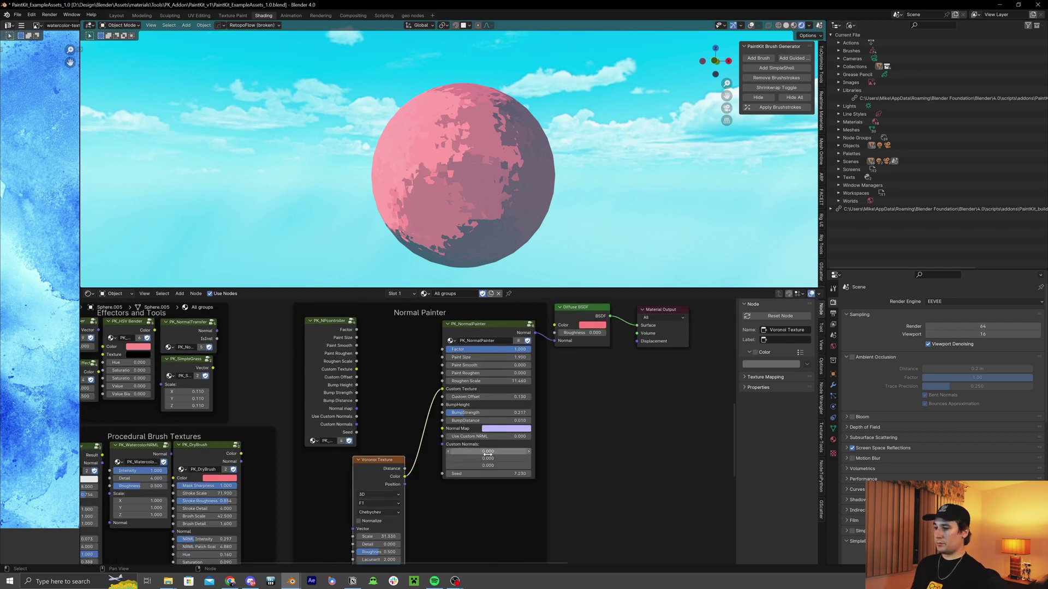
left_click_drag(488, 436, 496, 477)
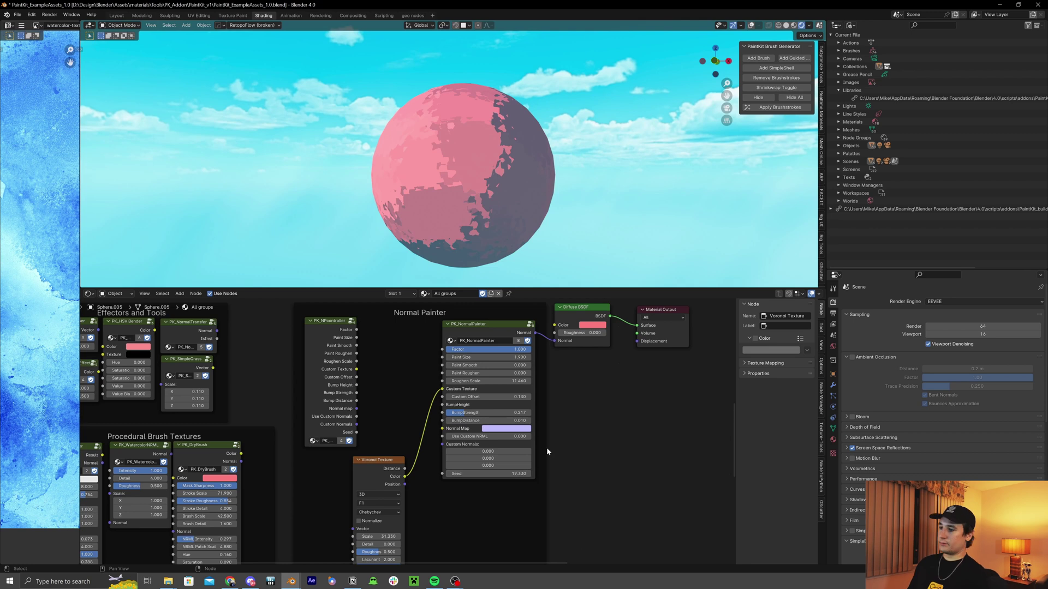
key("x")
- Connect PK_NPcontroller's Factor through Roughen Scale outputs to the matching PK_NormalPainter inputs, and open the controller group for editing
left_click_drag(480, 324, 460, 322)
mouse_move(332, 350)
left_mouse_down()
mouse_move(393, 369)
mouse_move(355, 358)
mouse_move(422, 348)
mouse_move(422, 379)
left_mouse_up()
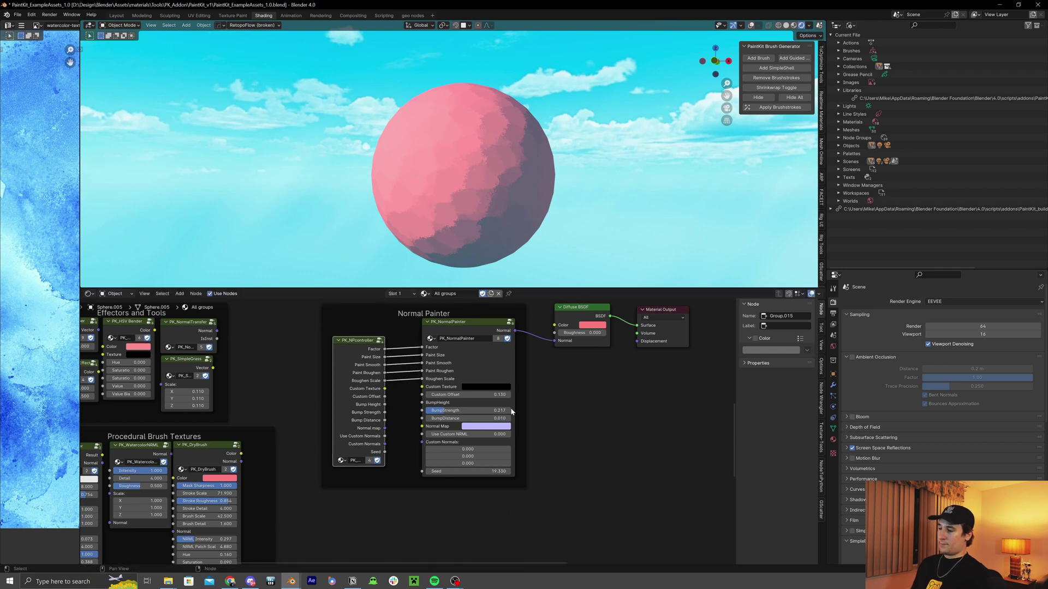
key("Tab")
scroll(483, 348, "down", 2)
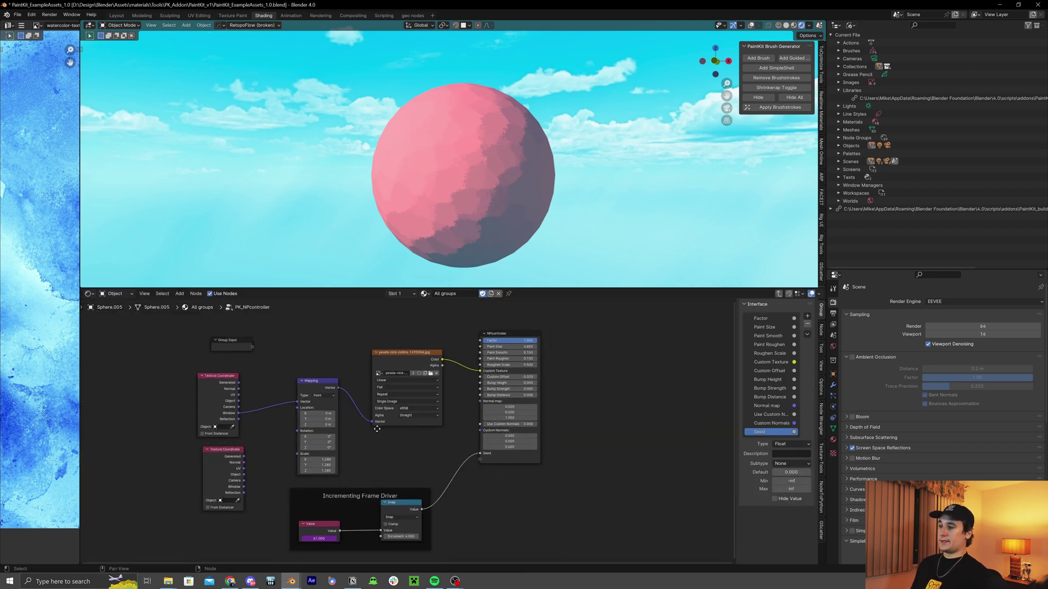
left_click(483, 341)
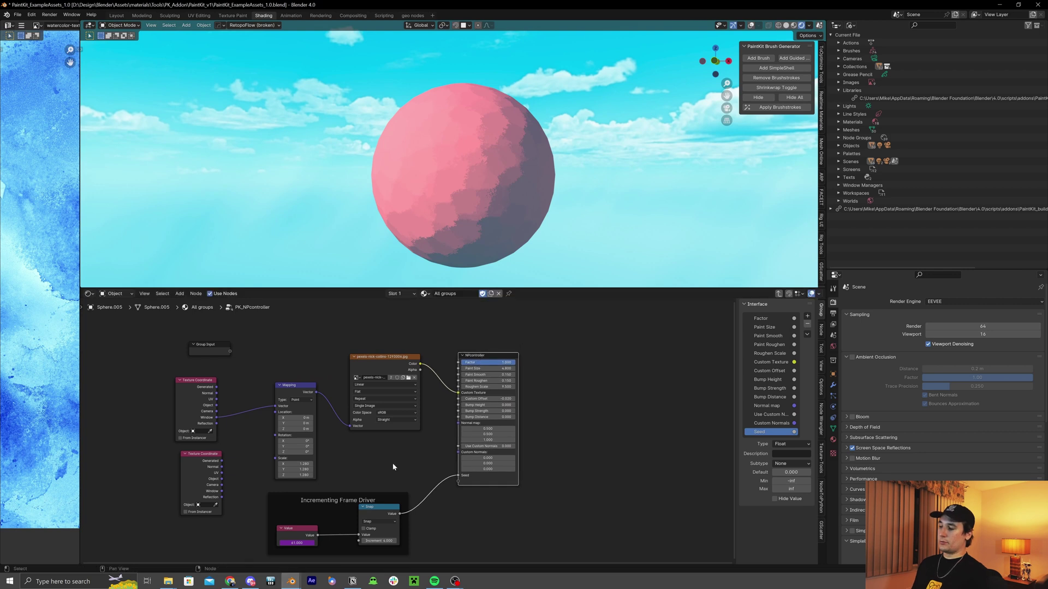
- Examine the Incrementing Frame Driver feeding Seed inside PK_NPcontroller, and return to the main material node tree
scroll(392, 463, "up", 1)
middle_click_drag(392, 463, 474, 406)
scroll(474, 406, "up", 1)
left_click_drag(366, 454, 380, 455)
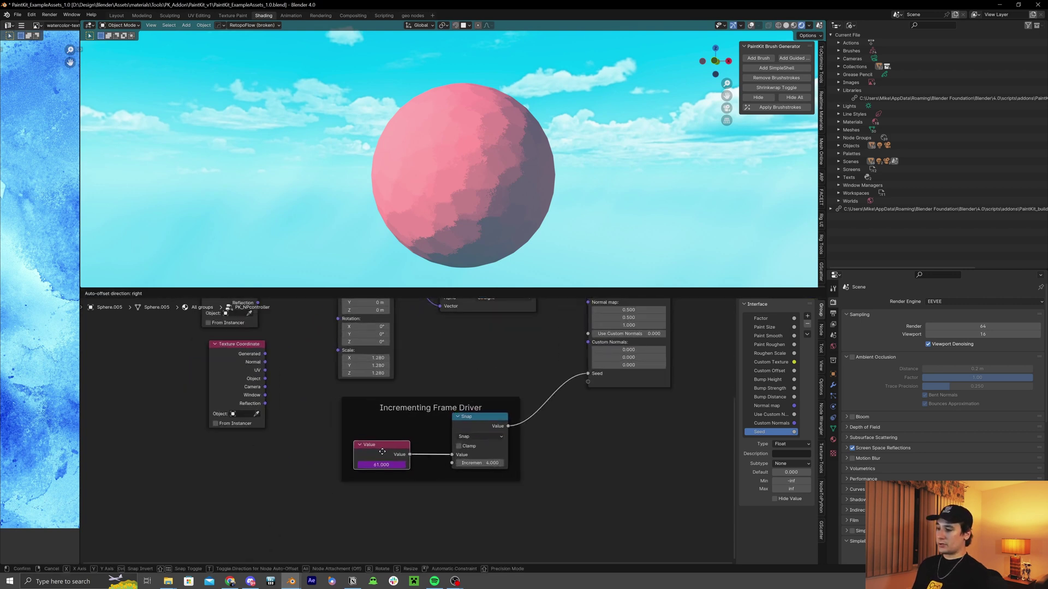
key("Home")
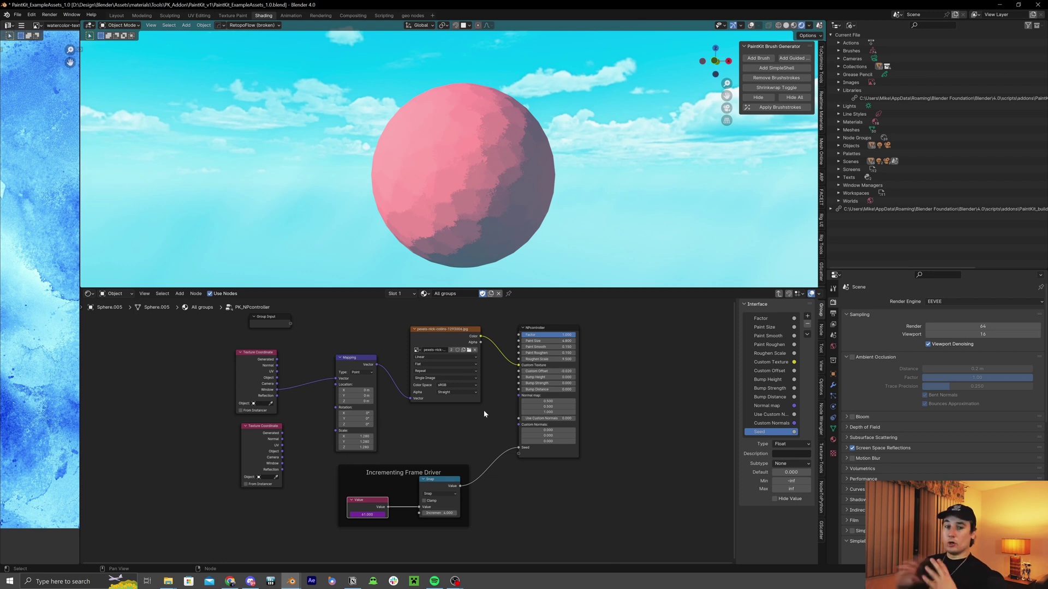
key("Tab")
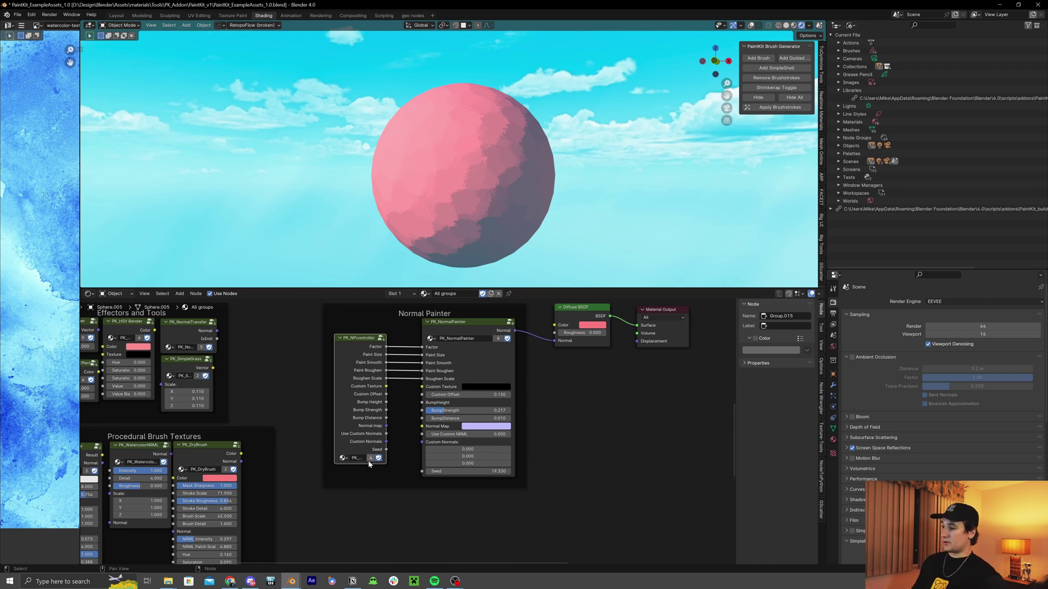
- Duplicate the pink sphere beside the original, delete the copy, and briefly reopen PK_NPcontroller on the original sphere
mouse_move(405, 175)
middle_mouse_down()
mouse_move(460, 194)
mouse_move(398, 431)
mouse_move(383, 453)
middle_mouse_up()
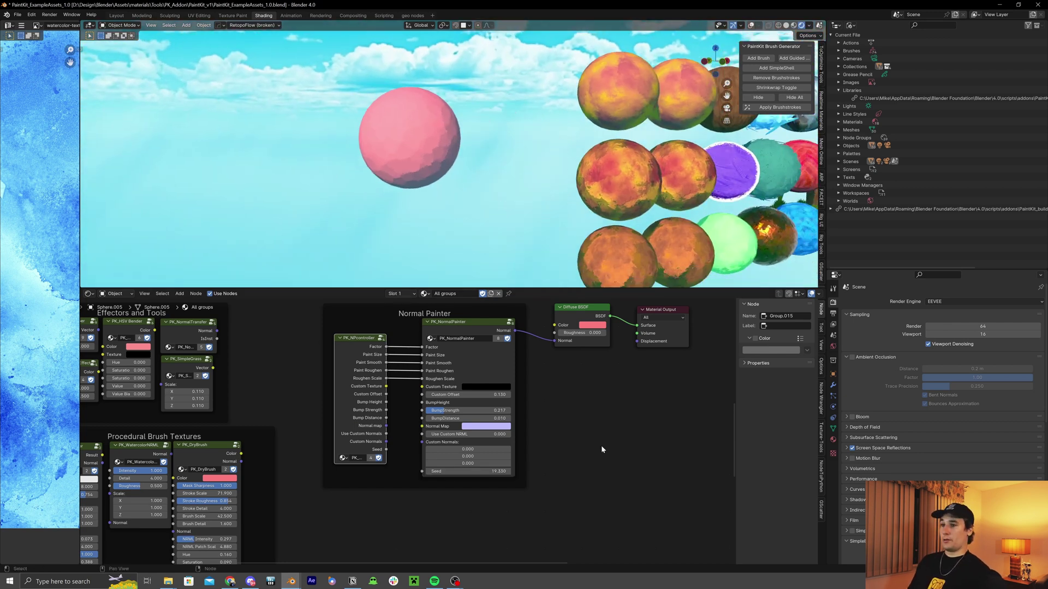
key("Tab")
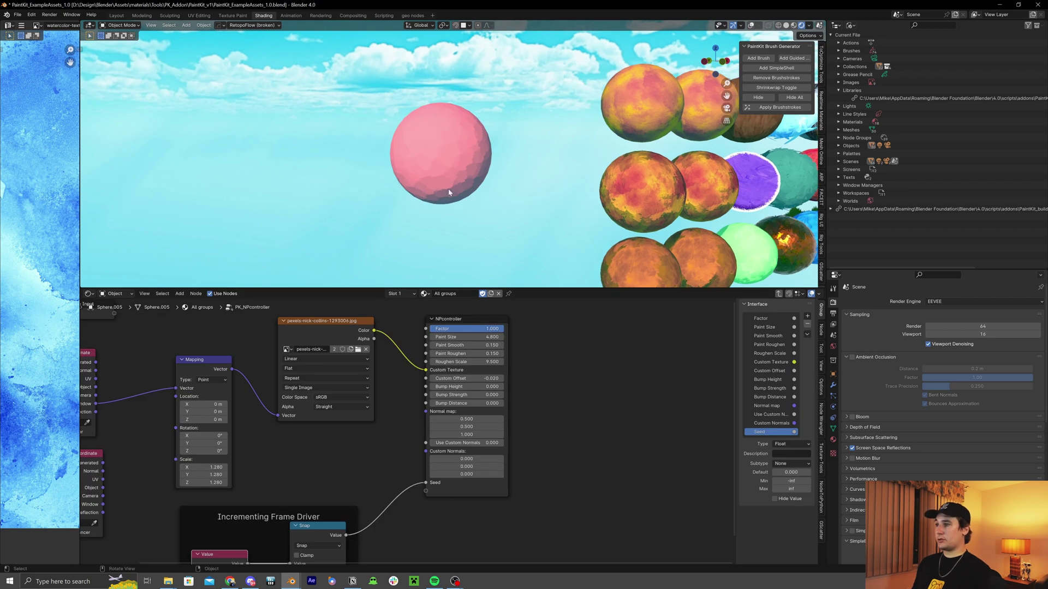
key("shift+d")
left_click(378, 214)
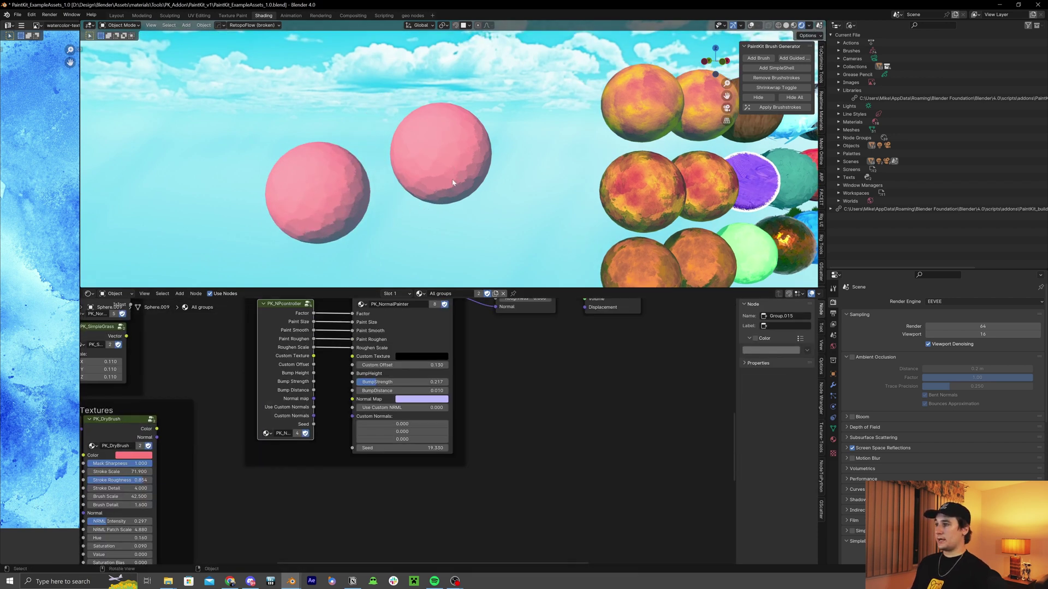
key("Delete")
left_click(463, 181)
key("Tab")
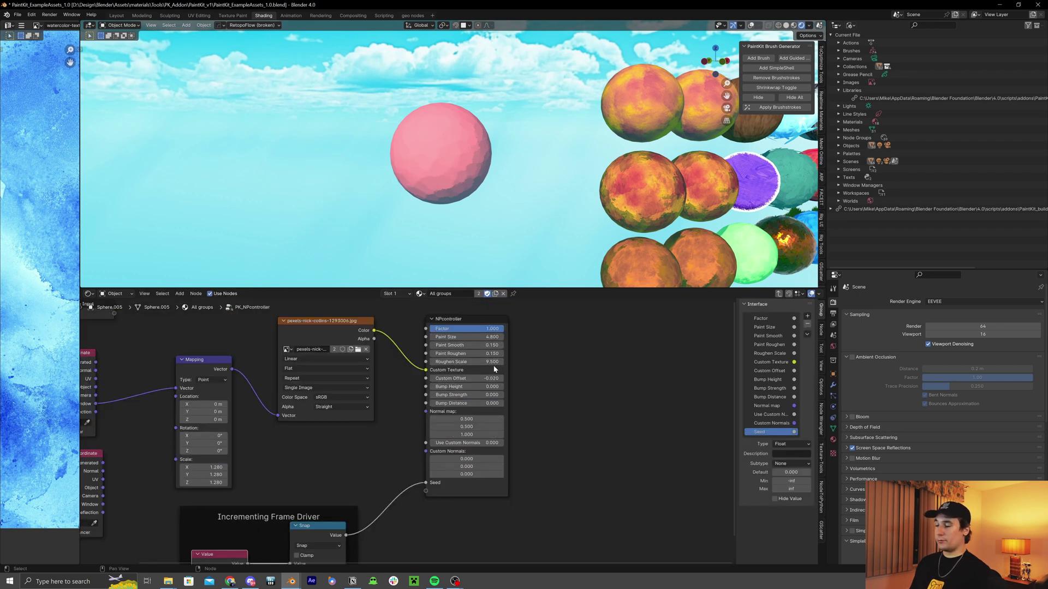
key("Tab")
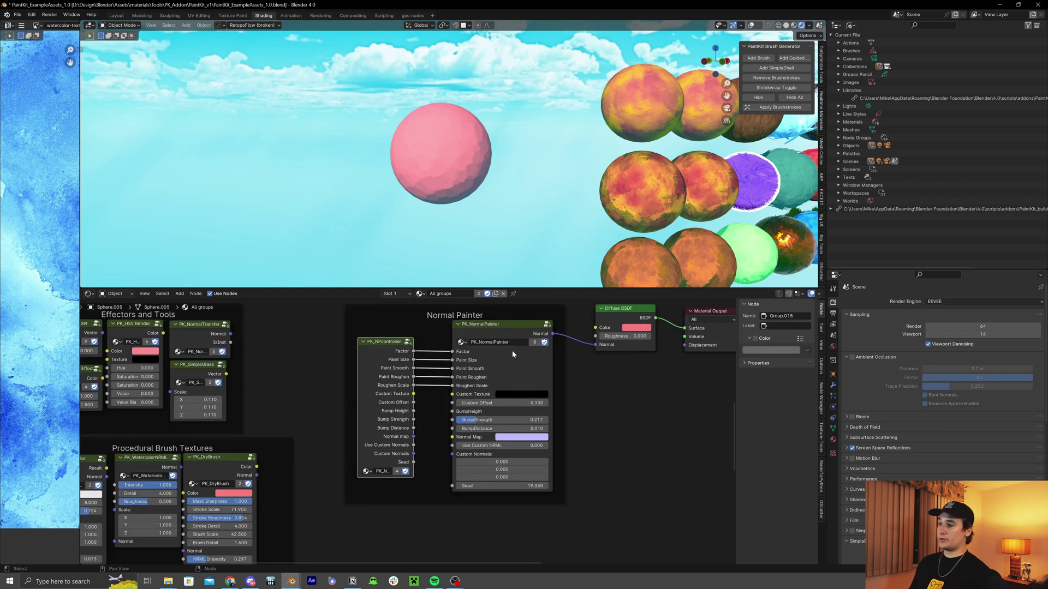
- Disconnect PK_NPcontroller from PK_NormalPainter and preview PK_AcrylicStroke's Color output on the sphere
left_click(504, 332)
key("g")
left_click(503, 332)
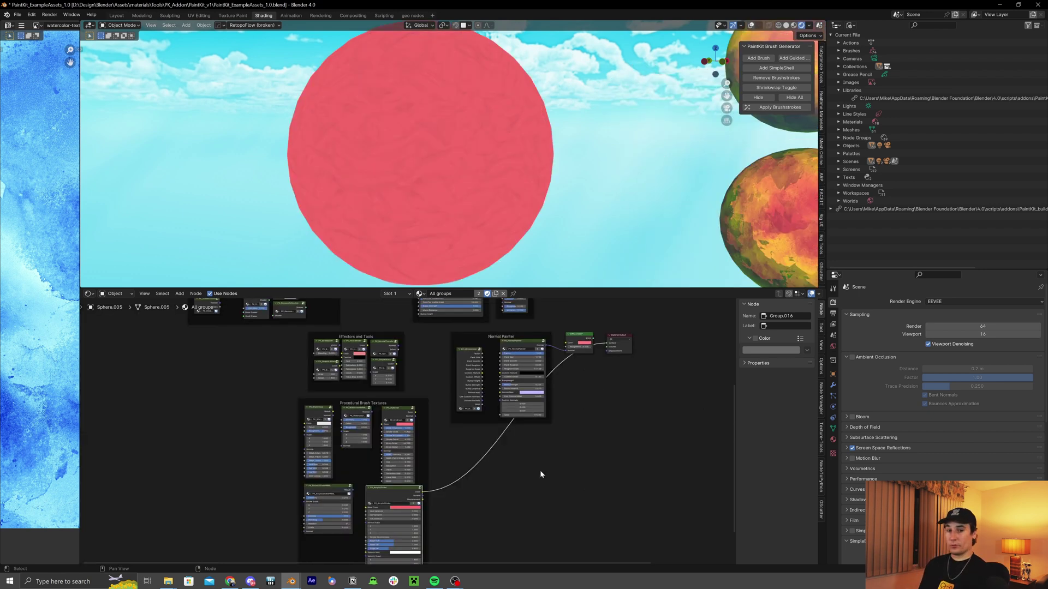
- Raise PK_AcrylicStroke's Hue Variance to 0.147, Sat Variance to 0.248 and Val Variance to 0.177
scroll(407, 486, "up", 3)
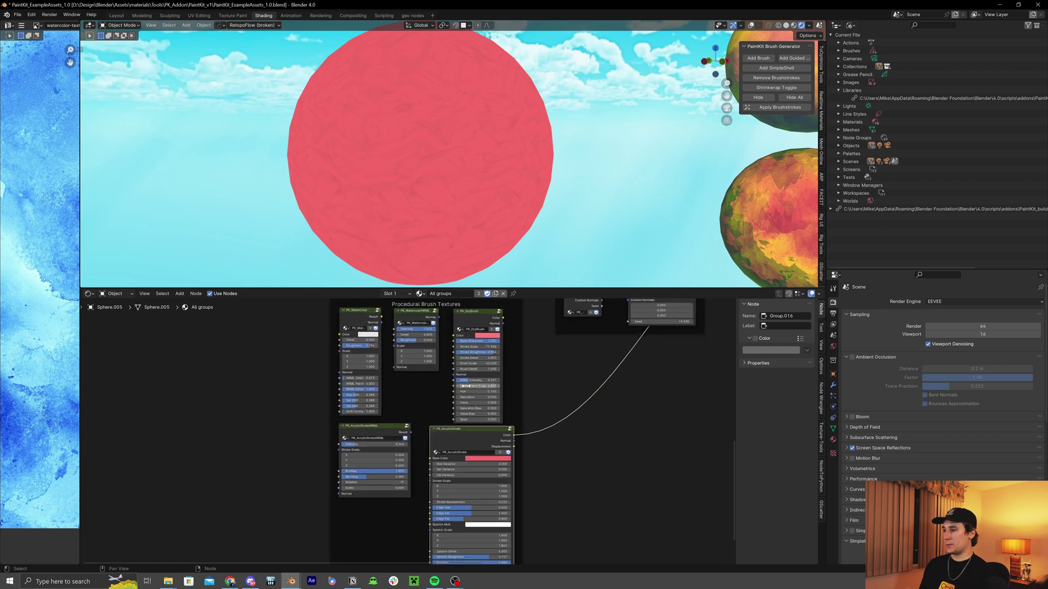
scroll(465, 386, "up", 1)
middle_click_drag(529, 447, 578, 442)
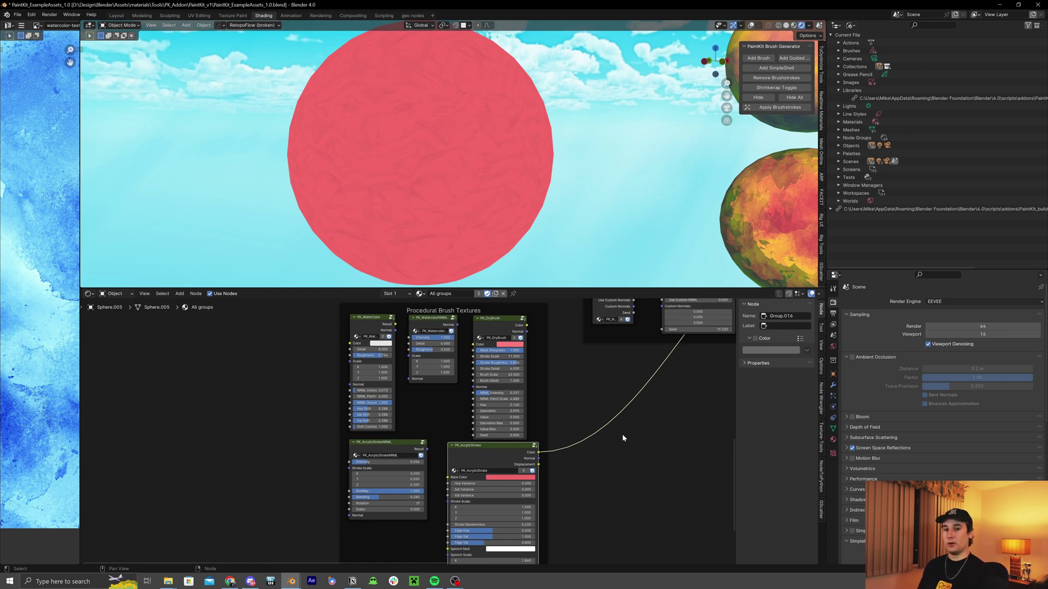
scroll(612, 506, "up", 2)
middle_click_drag(612, 506, 568, 428)
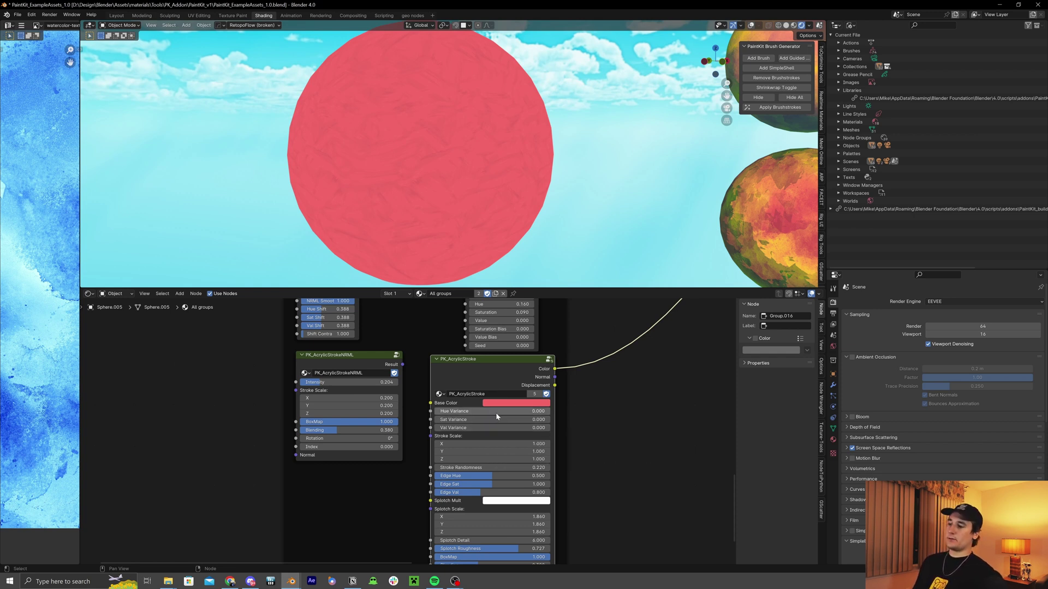
mouse_move(479, 412)
left_mouse_down()
mouse_move(500, 413)
mouse_move(480, 413)
mouse_move(484, 428)
left_mouse_up()
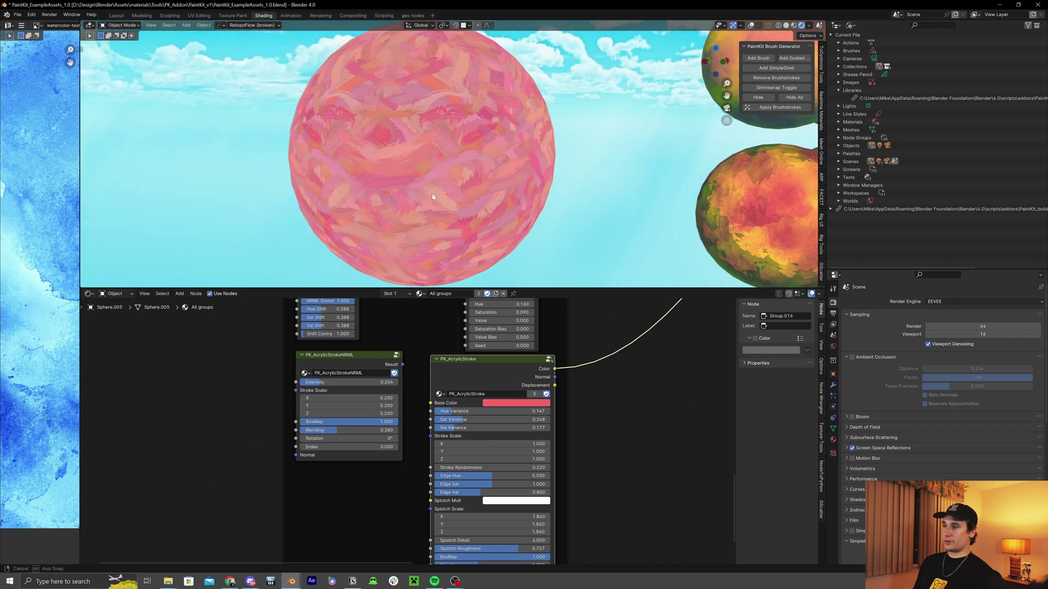
- Change PK_AcrylicStroke's Base Color to a fully saturated red and set Hue Variance to 0.044, Sat Variance to 0.071 and Val Variance to 0
left_click(534, 404)
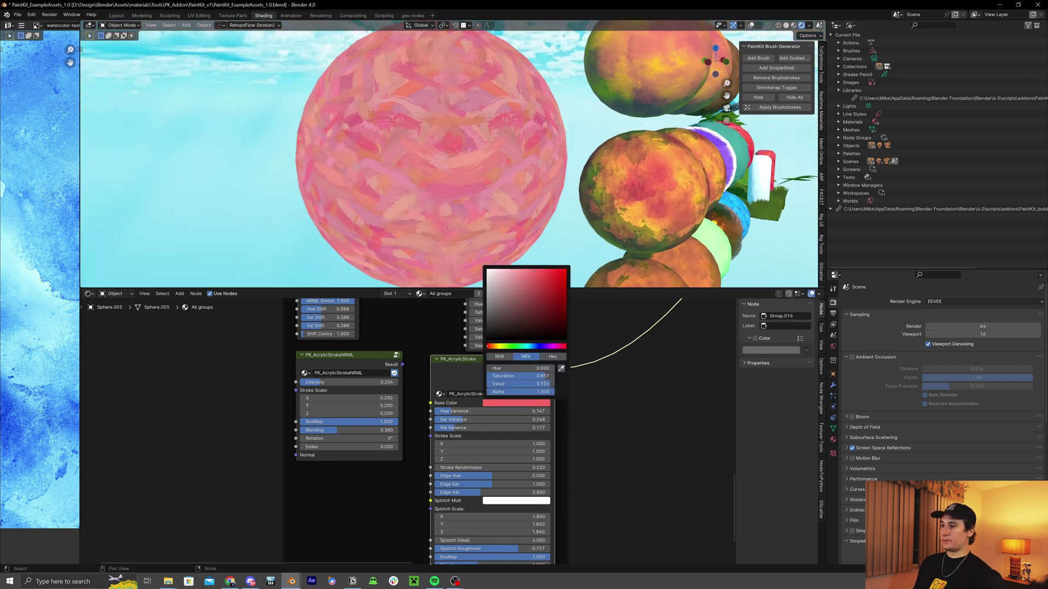
left_click_drag(533, 271, 565, 270)
mouse_move(477, 420)
left_mouse_down()
mouse_move(449, 412)
mouse_move(447, 426)
mouse_move(458, 420)
mouse_move(449, 414)
mouse_move(461, 420)
left_mouse_up()
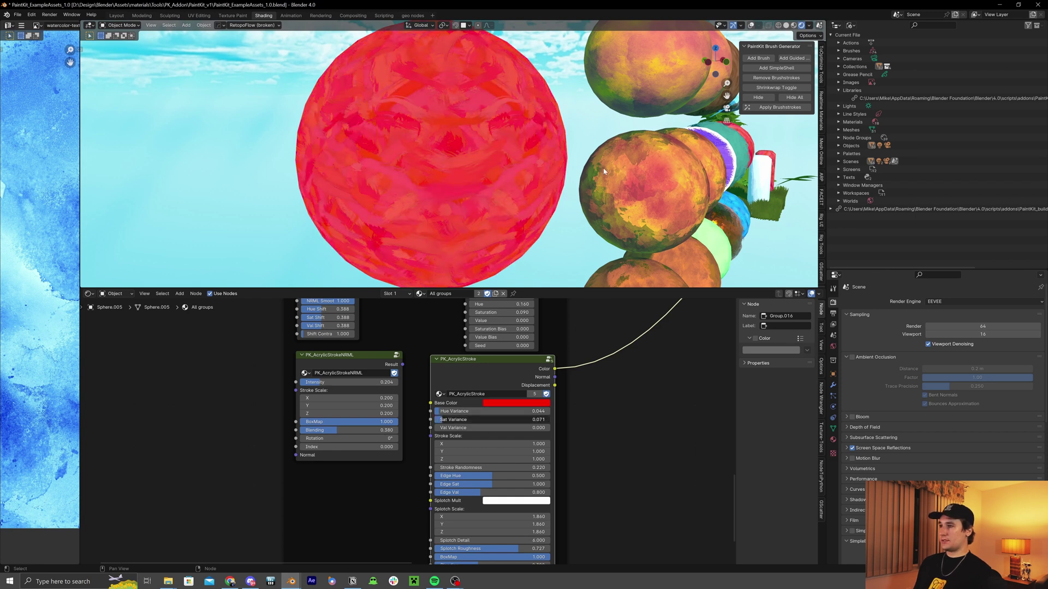
middle_click_drag(604, 171, 524, 159)
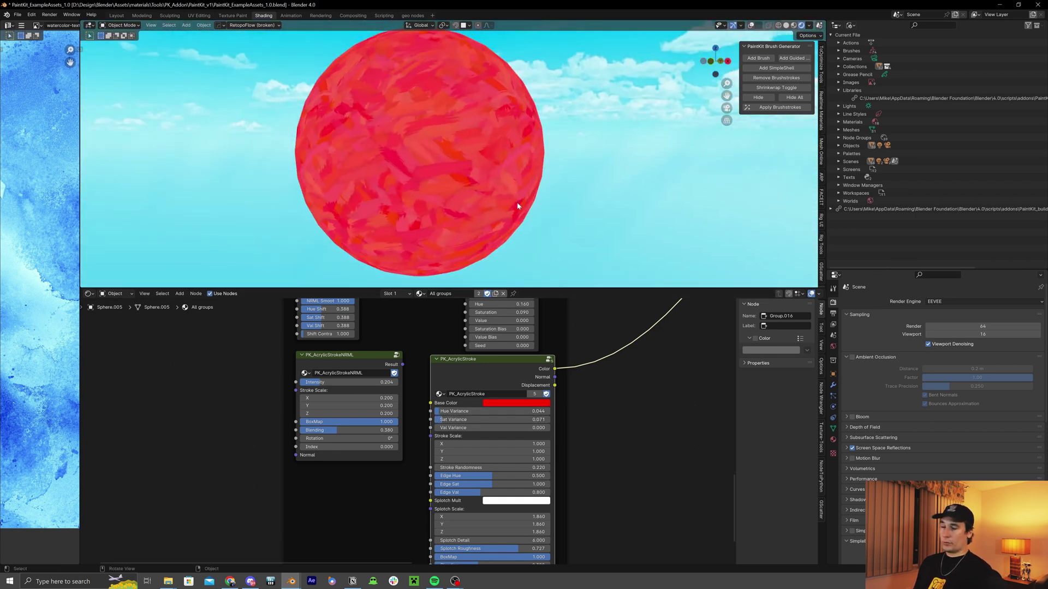
- Cut PK_NormalPainter's link to the Diffuse BSDF and insert the Diffuse BSDF between PK_AcrylicStroke's Color output and the Material Output
left_click_drag(478, 443, 445, 470)
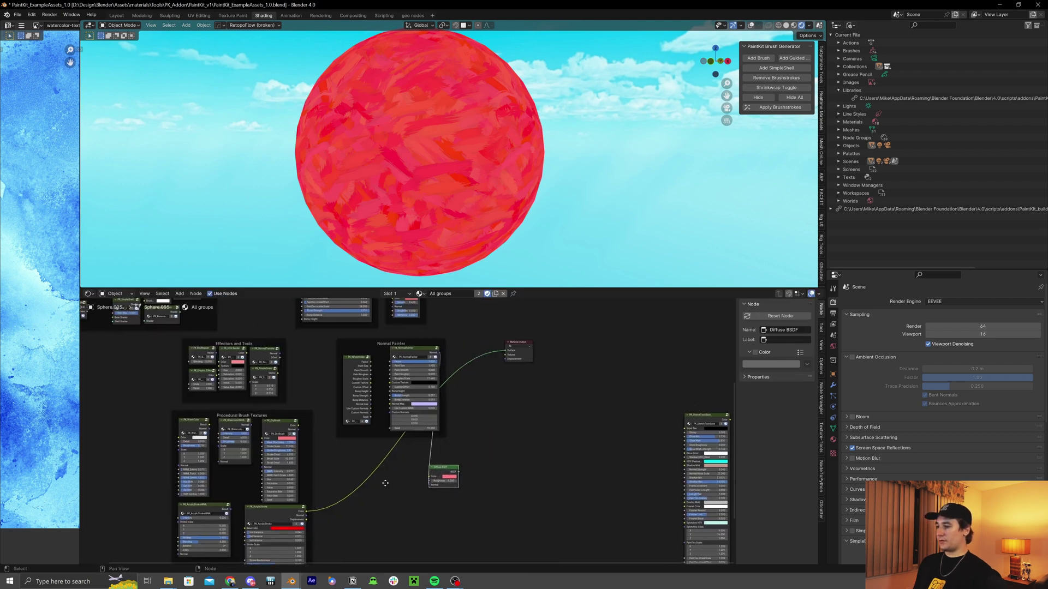
middle_click_drag(386, 482, 425, 464)
right_click_drag(435, 436, 506, 425, "ctrl")
left_click_drag(484, 460, 429, 460)
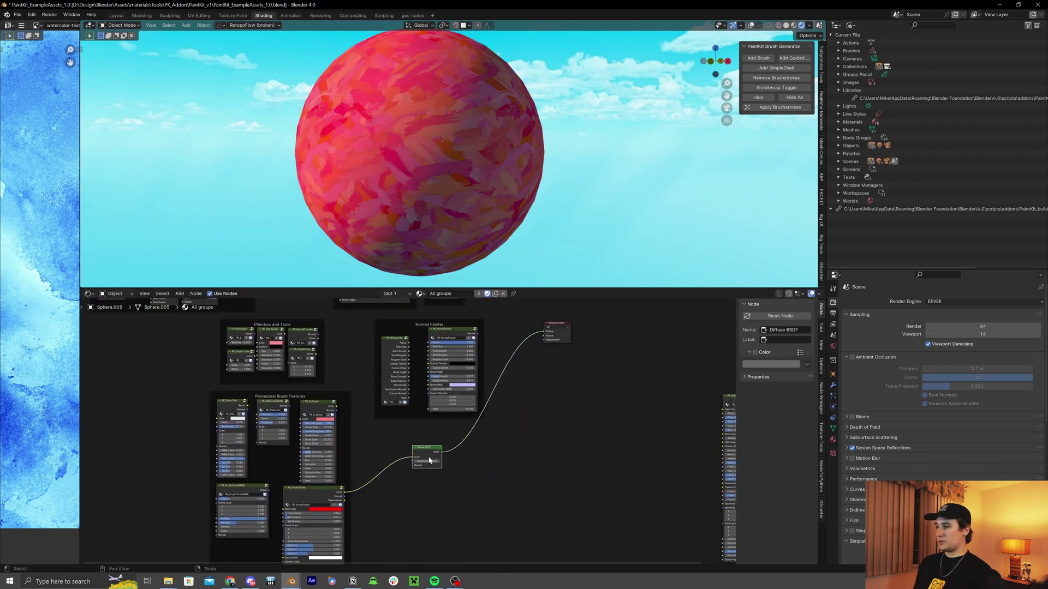
- Set the PK_AcrylicStroke node's Stroke Scale to 0.820 on the X, Y and Z axes
middle_click_drag(462, 140, 508, 168)
scroll(508, 169, "up", 2)
scroll(461, 363, "up", 5)
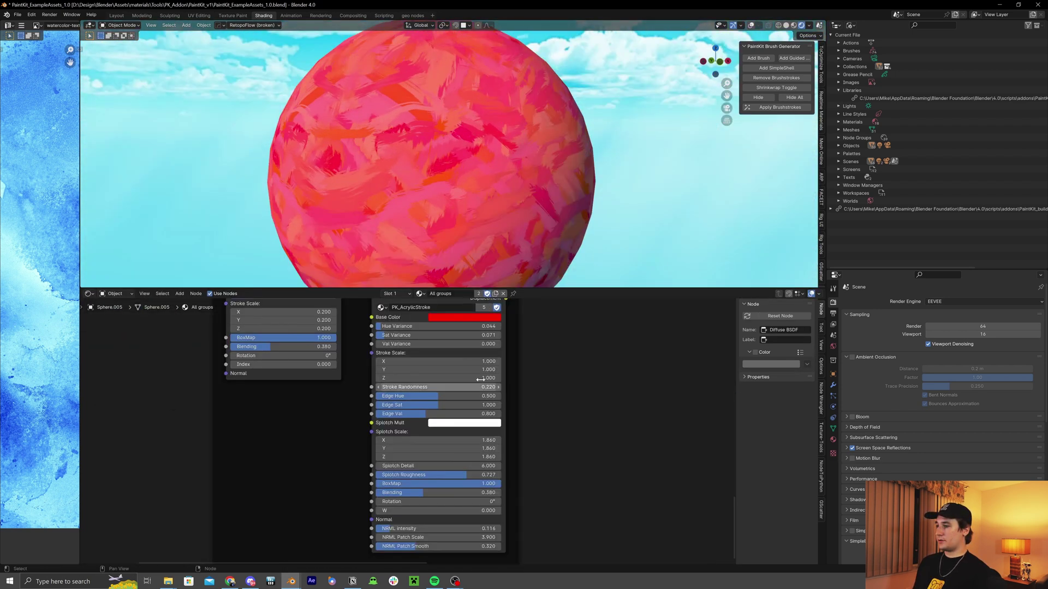
mouse_move(461, 362)
left_mouse_down()
mouse_move(484, 378)
mouse_move(428, 363)
mouse_move(519, 387)
mouse_move(453, 387)
left_mouse_up()
- Compare the acrylic strokes with Stroke Randomness at 0, and raise Stroke Randomness to 0.350
left_click(459, 387)
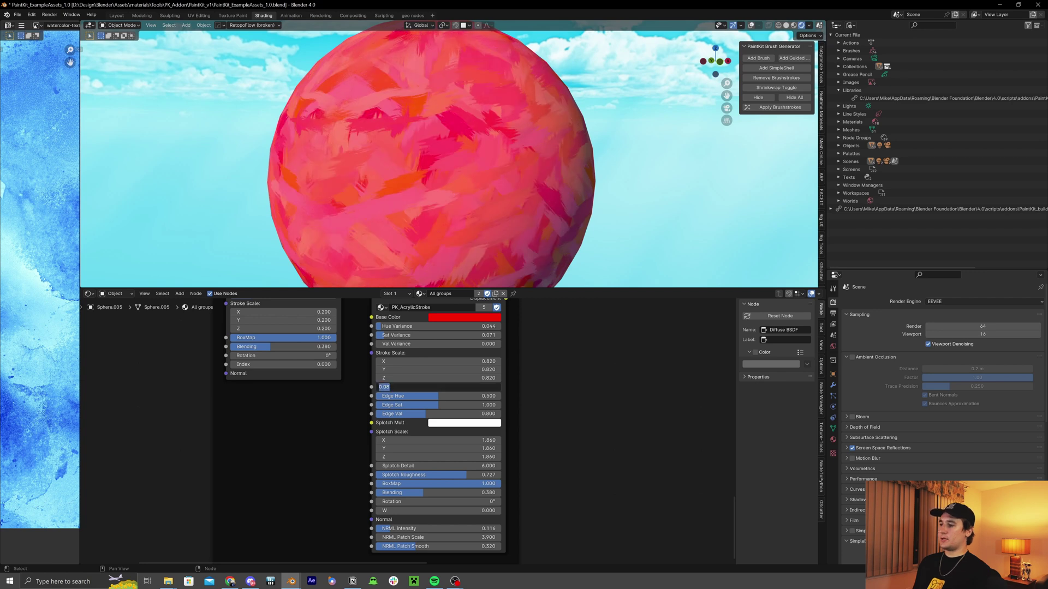
type("00")
key("Return")
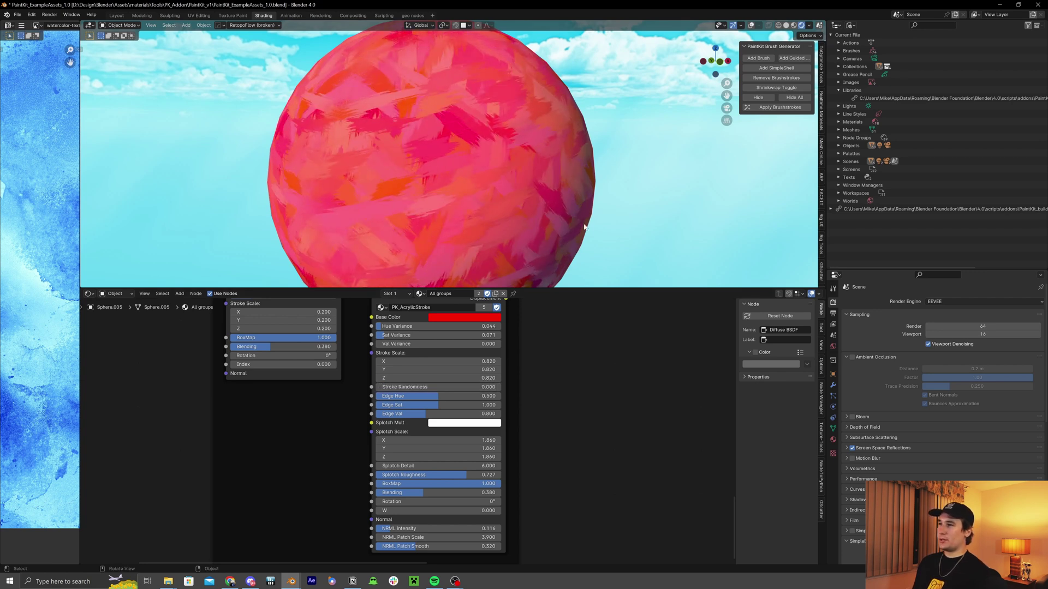
middle_click_drag(518, 202, 535, 212)
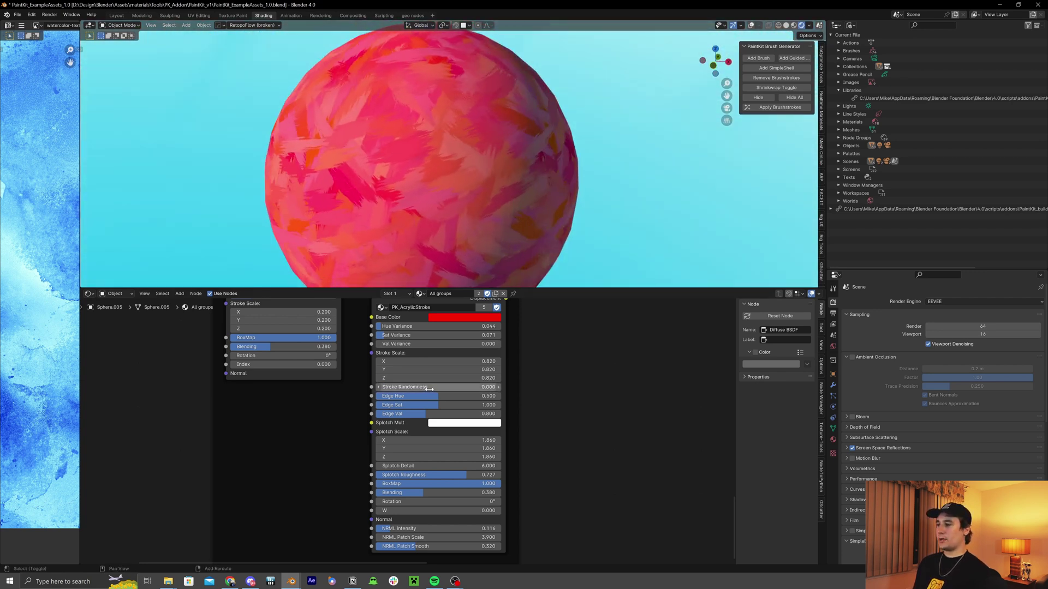
mouse_move(437, 387)
left_mouse_down()
mouse_move(475, 387)
mouse_move(457, 387)
left_mouse_up()
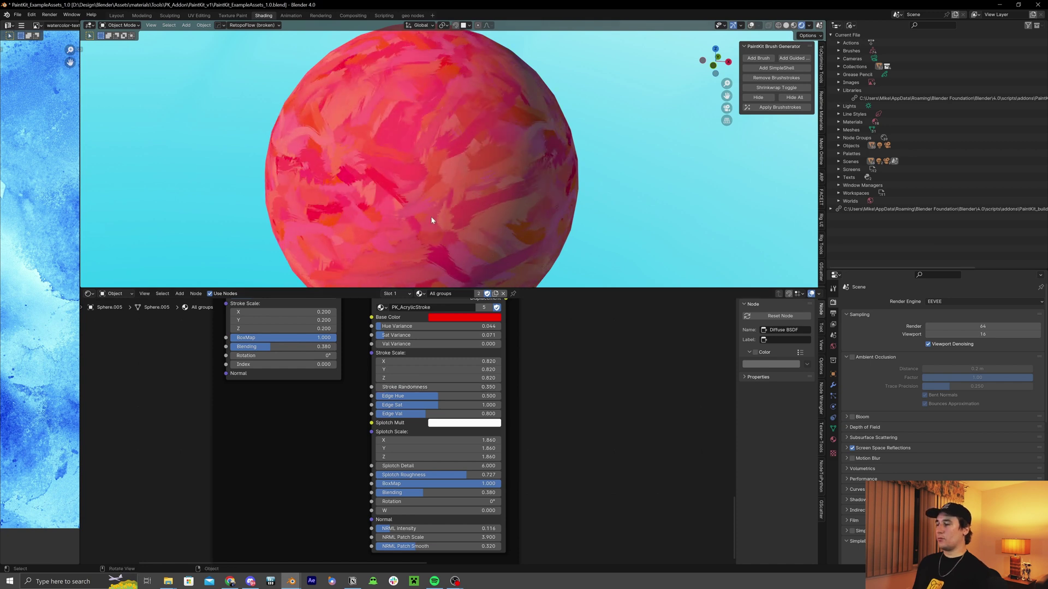
middle_click_drag(431, 220, 440, 223)
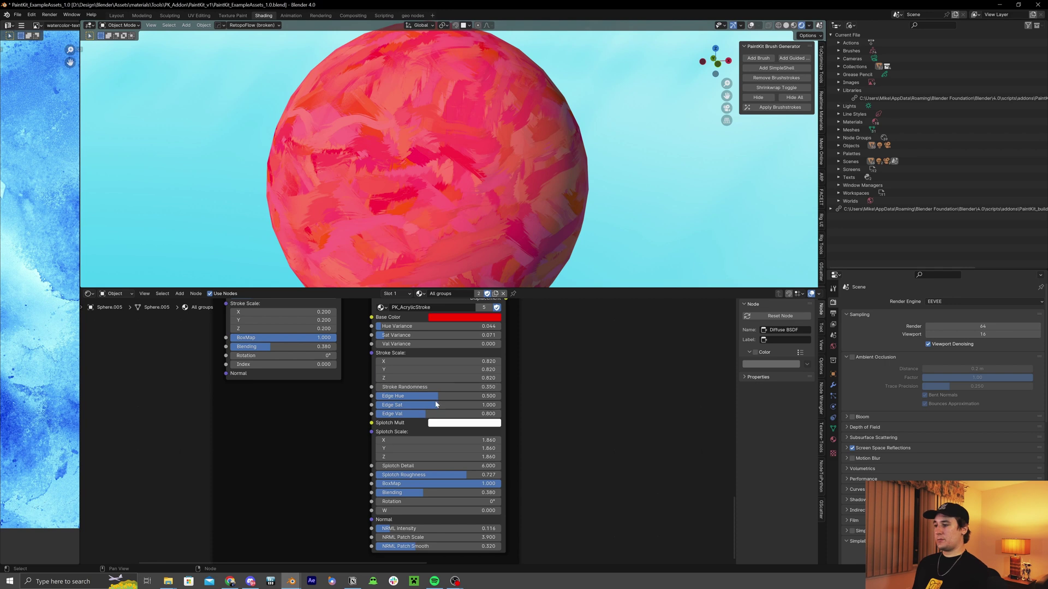
- Try darker stroke edges with Edge Val at 0.207, and settle on Edge Val 0.851 and Edge Sat 1.786
mouse_move(436, 413)
left_mouse_down()
mouse_move(463, 414)
mouse_move(400, 414)
left_mouse_up()
middle_click_drag(529, 208, 551, 211)
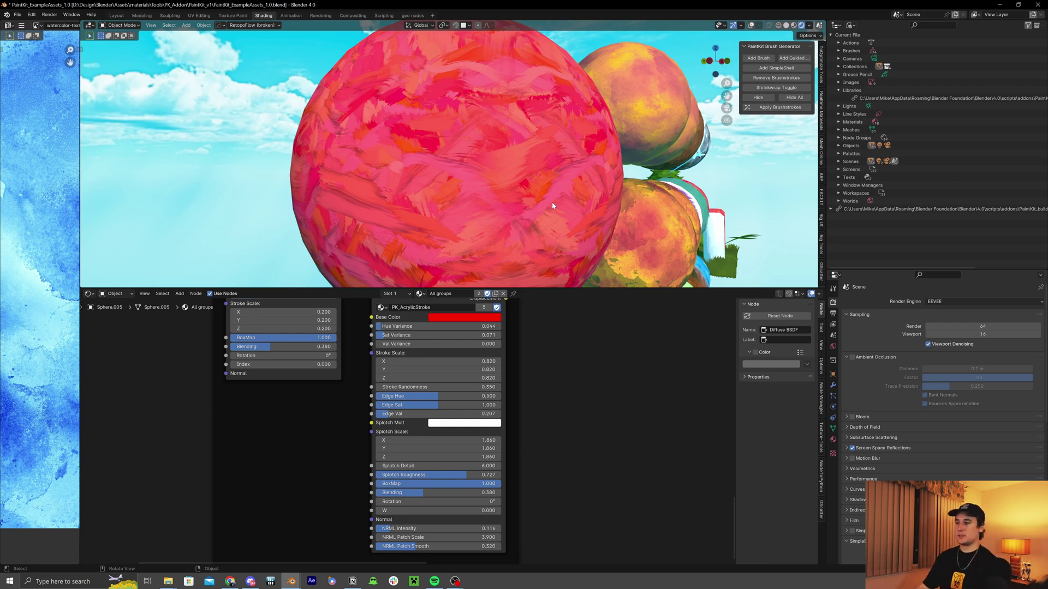
left_click(410, 413)
type("0.34")
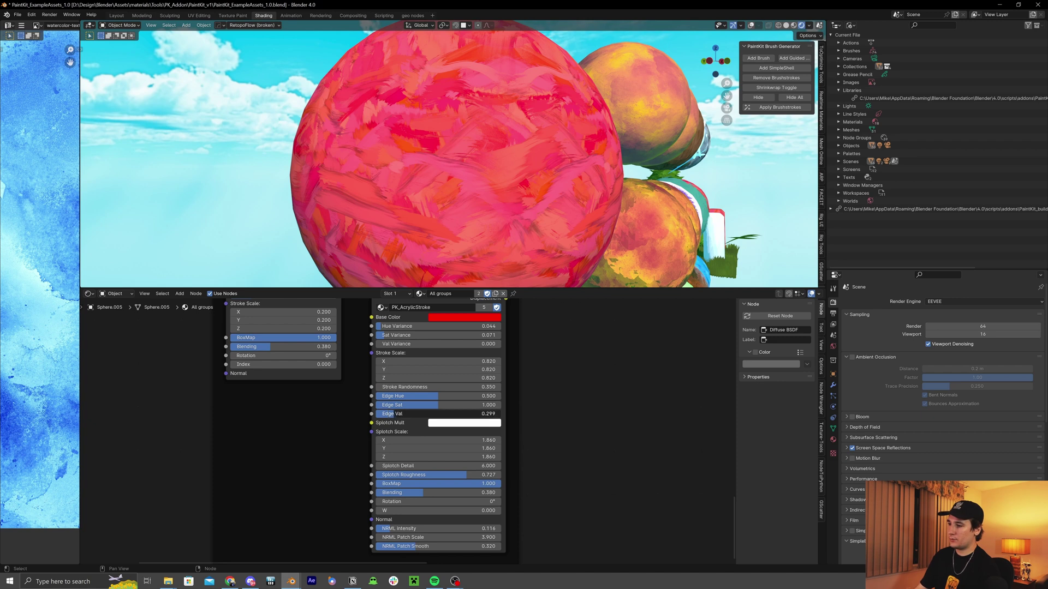
key("Return")
mouse_move(411, 411)
left_mouse_down()
mouse_move(475, 410)
mouse_move(420, 414)
left_mouse_up()
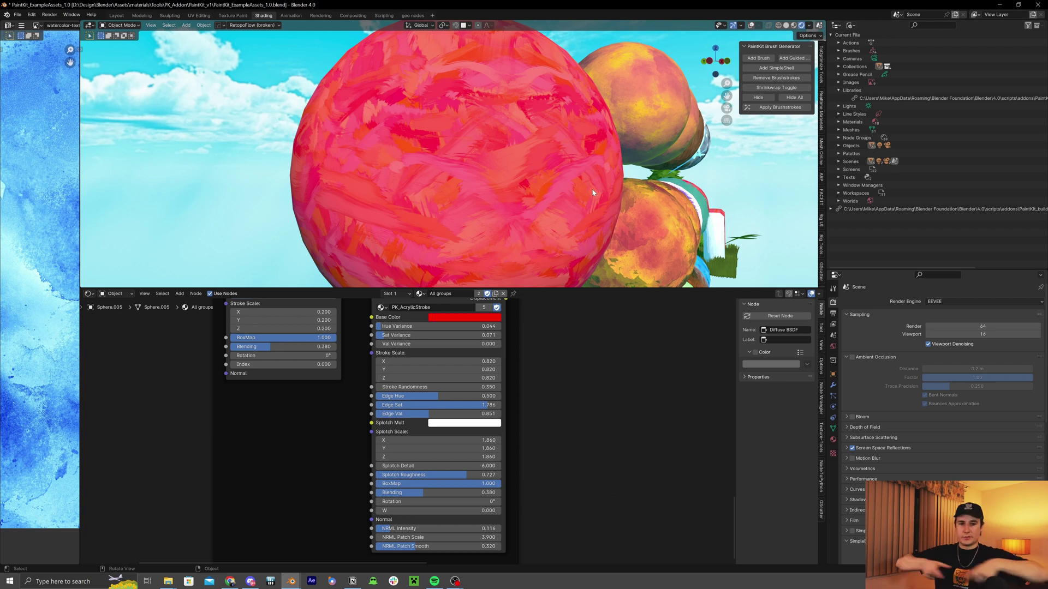
- Try a greyish pink Splotch Mult color on the acrylic strokes and return it to white
left_click(476, 432)
left_click(471, 424)
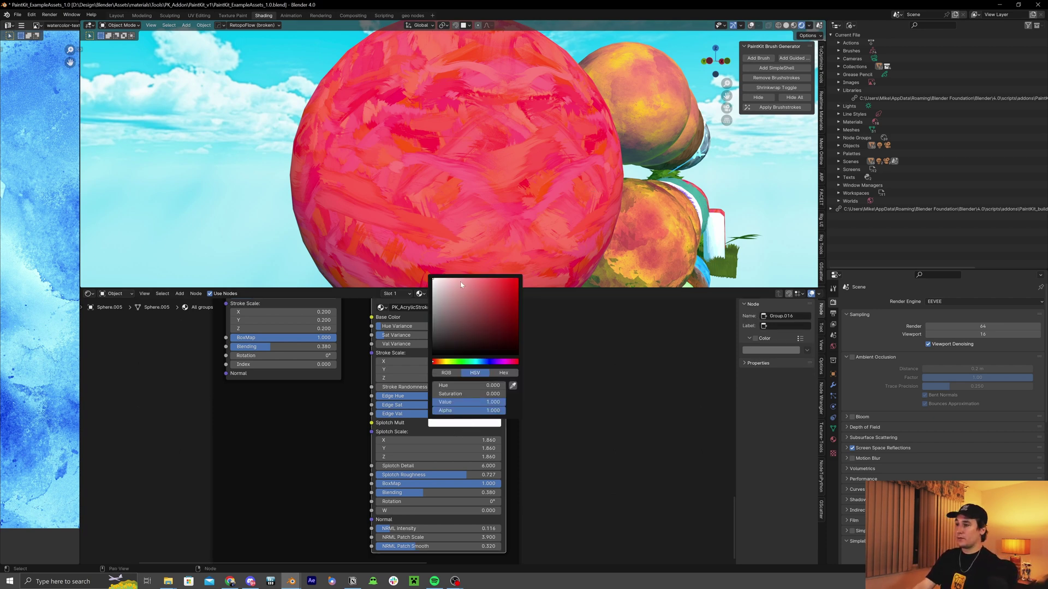
left_click(448, 297)
left_click_drag(448, 298, 442, 292)
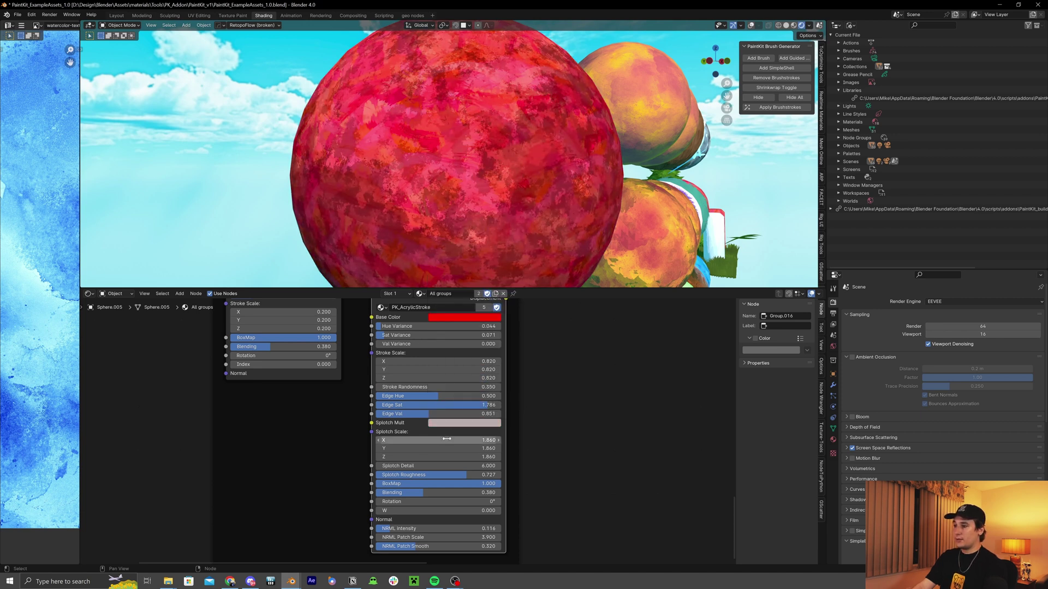
left_click_drag(440, 440, 440, 457)
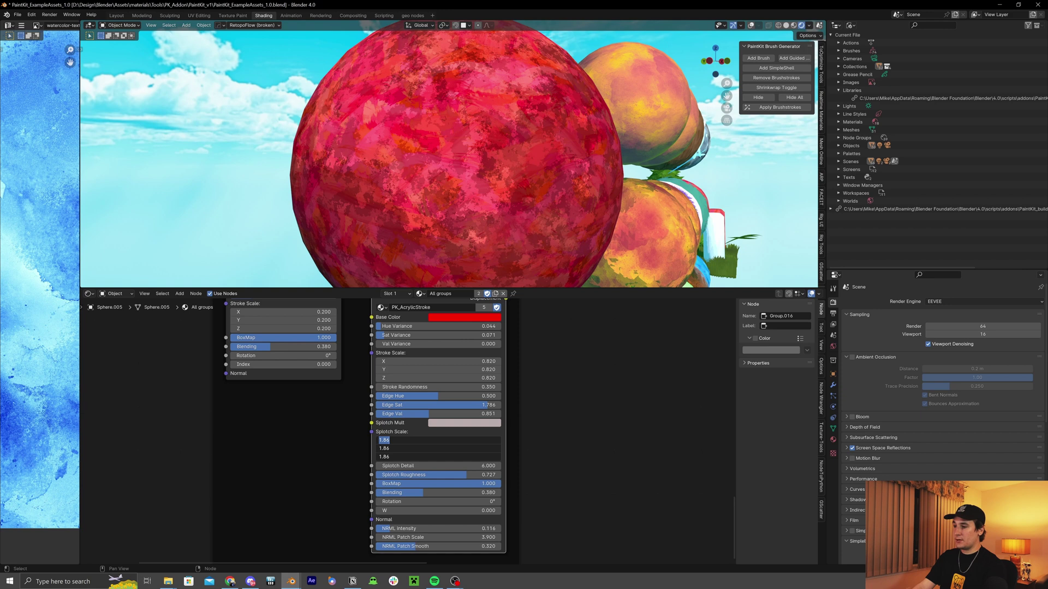
key("Return")
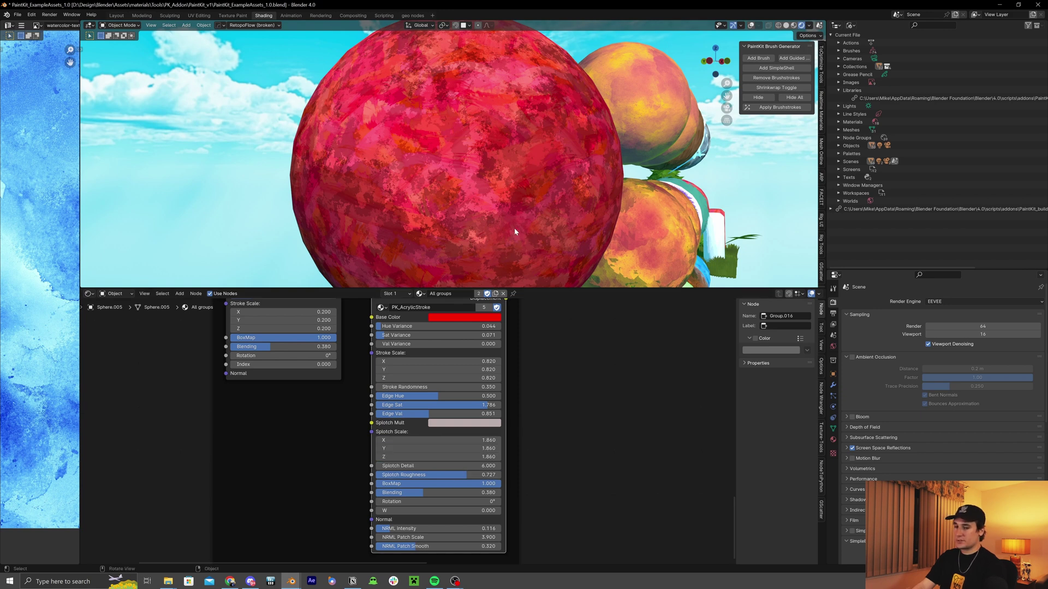
left_click(457, 425)
left_click(432, 278)
- Try the acrylic stroke texture with BoxMap at 0, inspect the seam on the sphere, and undo the change
middle_click_drag(715, 508, 724, 456)
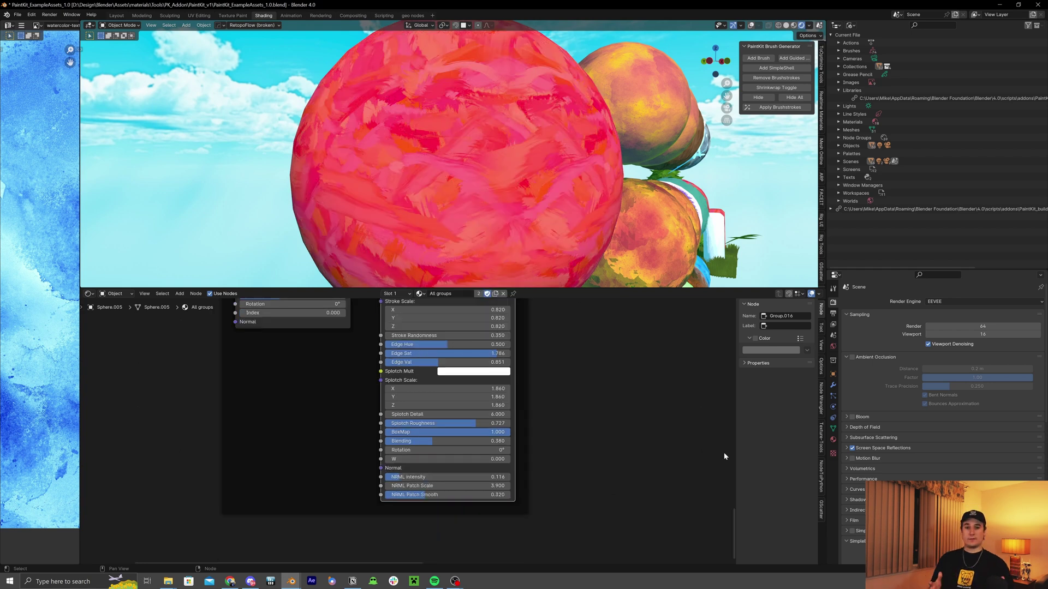
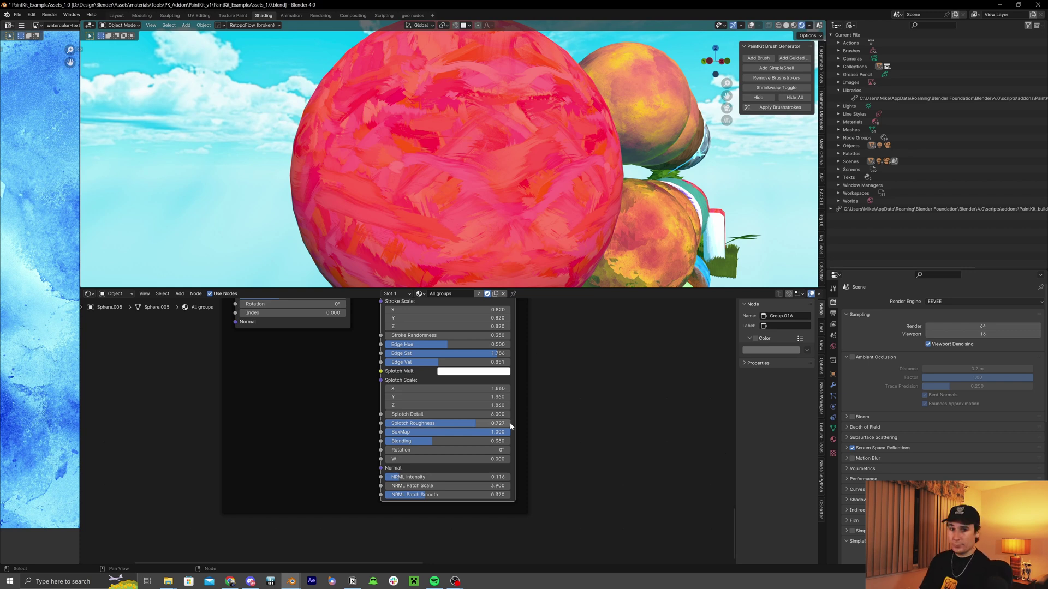
left_click_drag(503, 434, 407, 434)
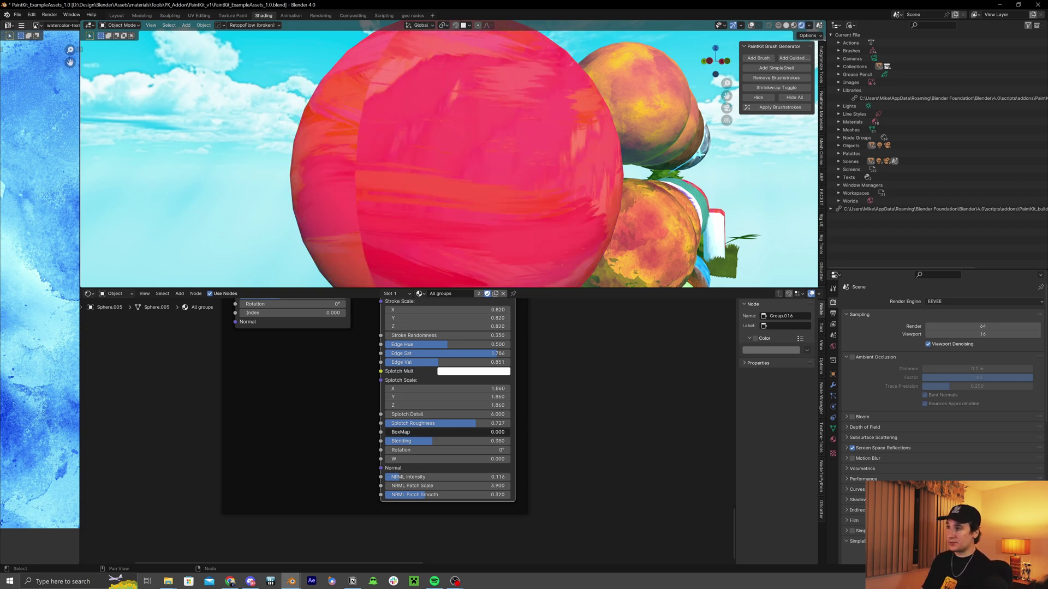
middle_click_drag(416, 218, 477, 142)
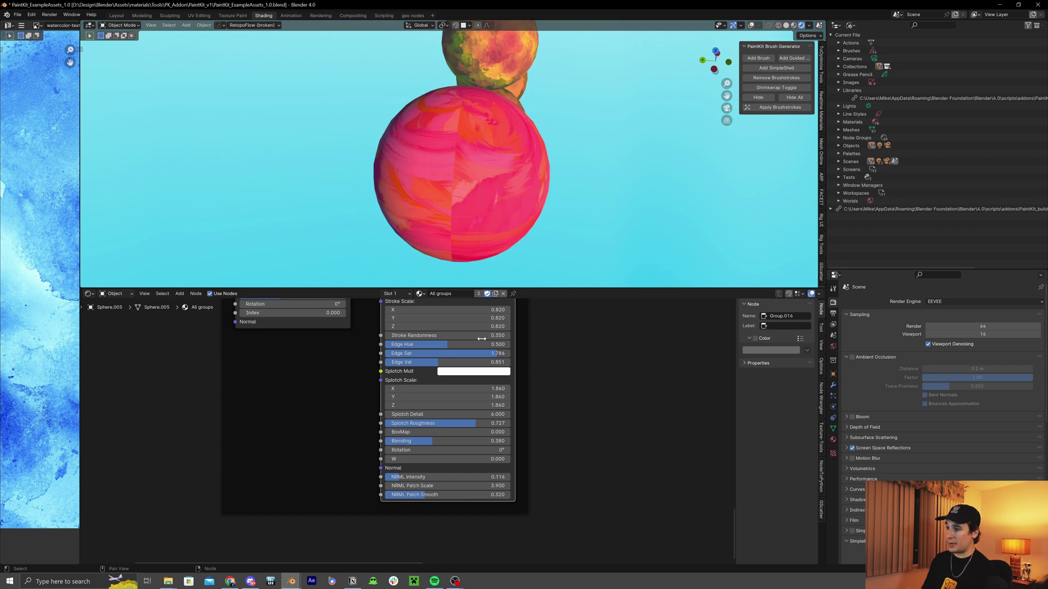
key("ctrl+z")
- Set the acrylic stroke node's Blending to 0.247 and rotate the strokes to 142°
mouse_move(453, 441)
left_mouse_down()
mouse_move(490, 441)
mouse_move(413, 441)
mouse_move(437, 441)
left_mouse_up()
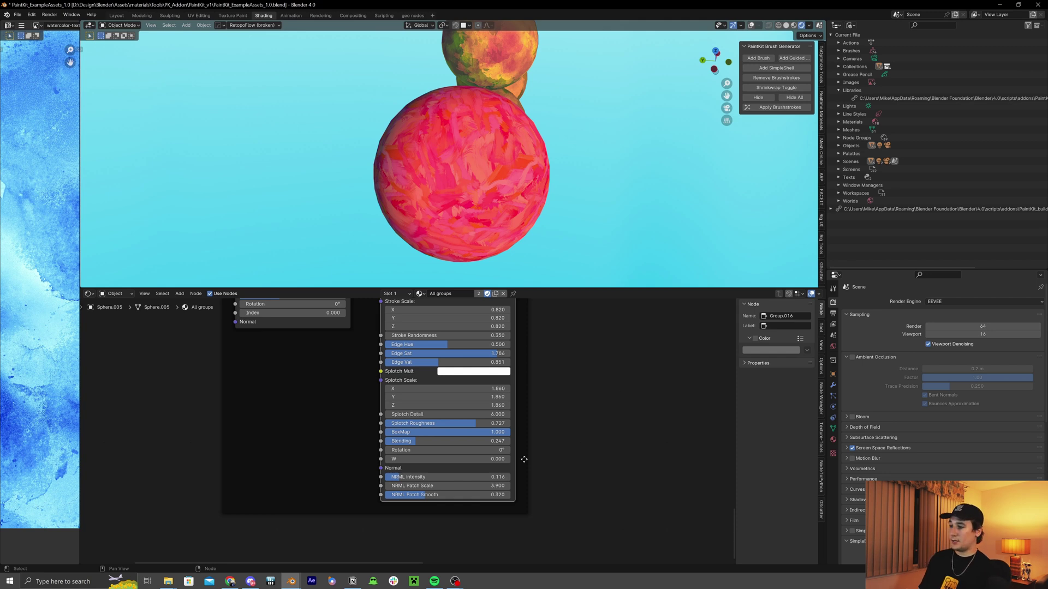
left_click_drag(491, 450, 541, 450)
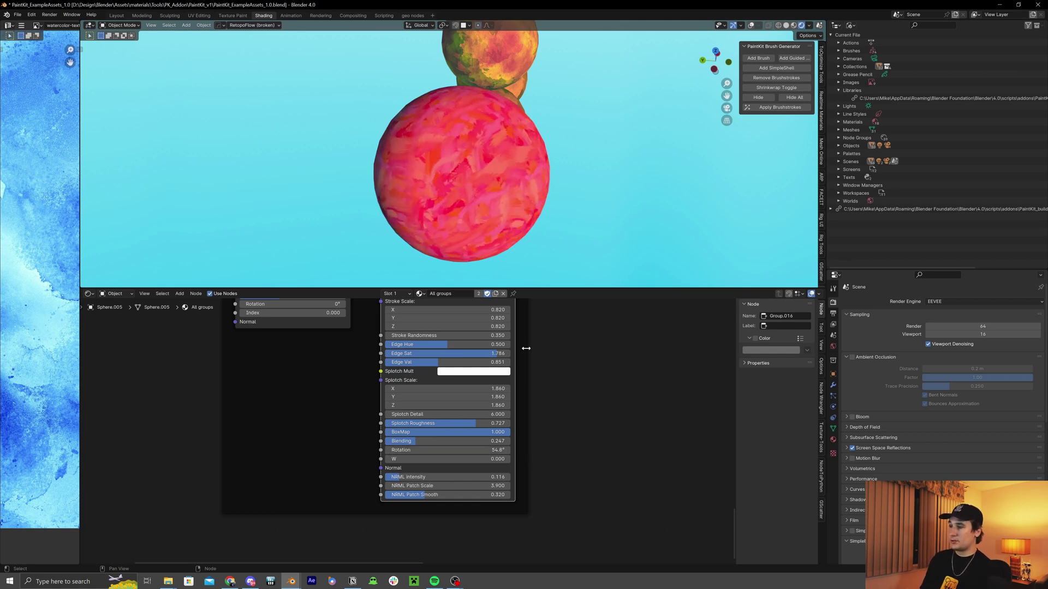
middle_click_drag(573, 175, 487, 139)
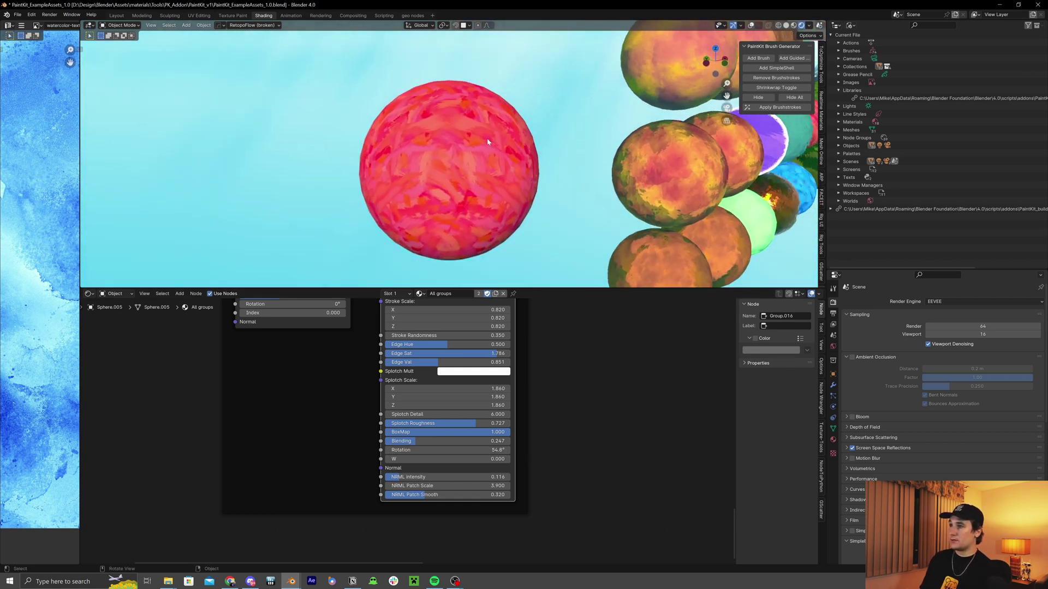
left_click_drag(422, 450, 488, 450)
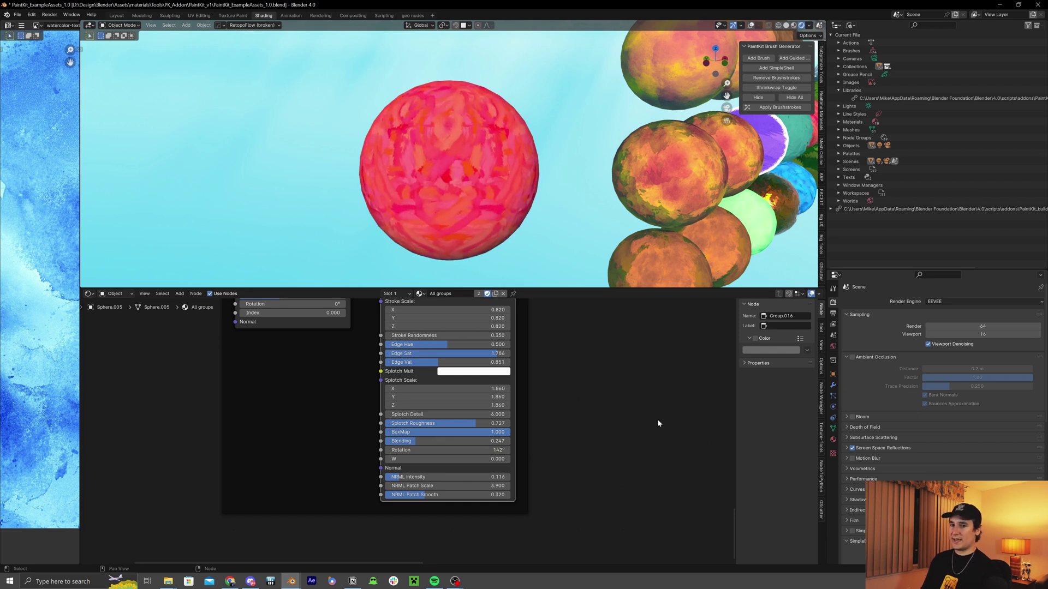
- Try a W value of 3.800 for the acrylic strokes and undo it
left_click_drag(437, 459, 460, 460)
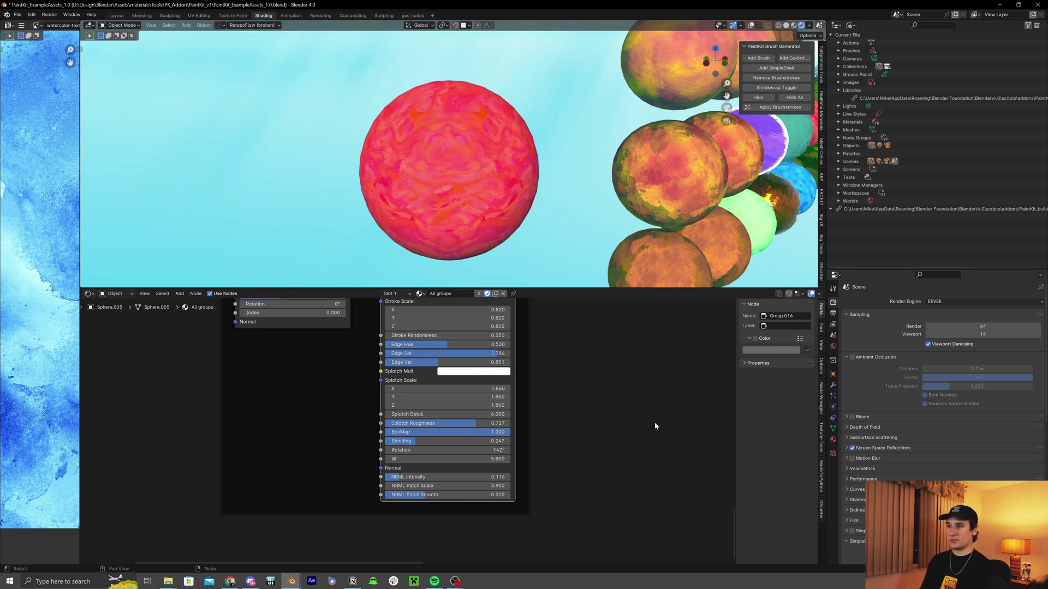
key("ctrl+z")
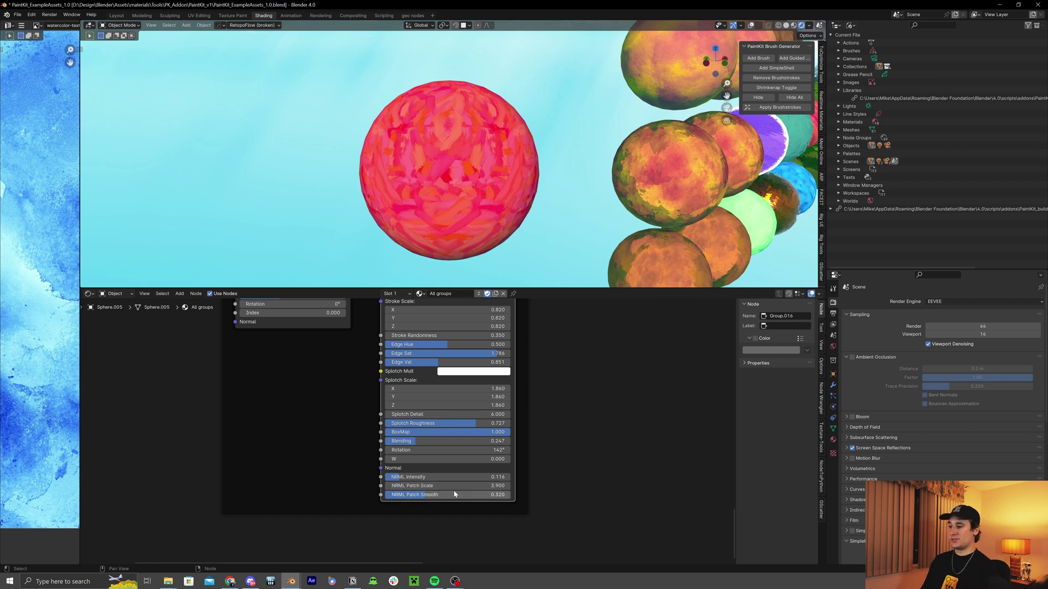
- Preview the PK_AcrylicStroke node's Normal output directly on the sphere and move the Diffuse BSDF node clear of the links
scroll(568, 369, "down", 5)
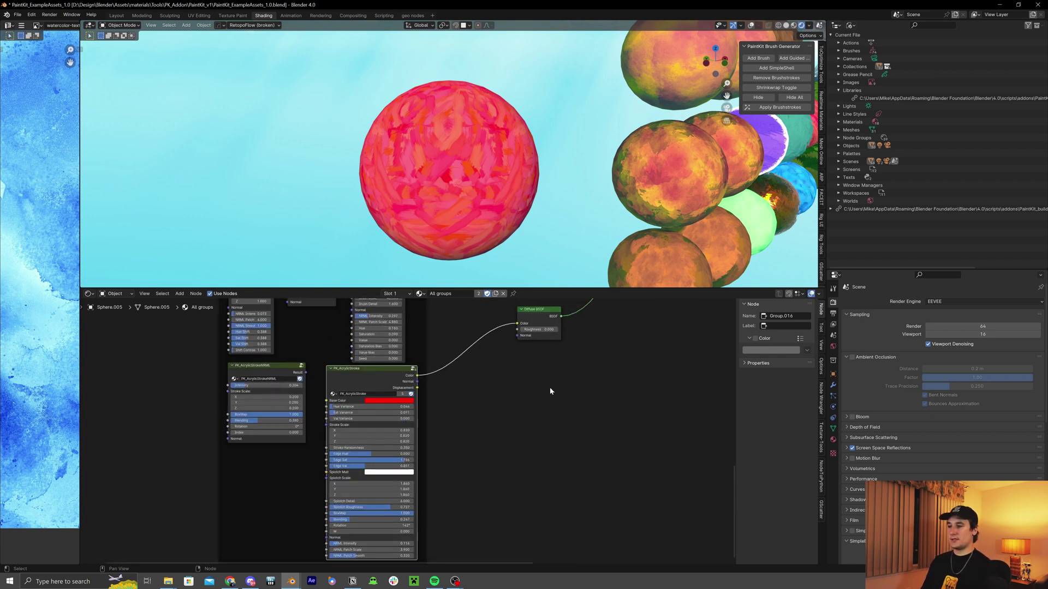
scroll(532, 498, "down", 3)
middle_click_drag(525, 522, 625, 393)
scroll(417, 427, "up", 4)
left_click(457, 408, "ctrl+shift")
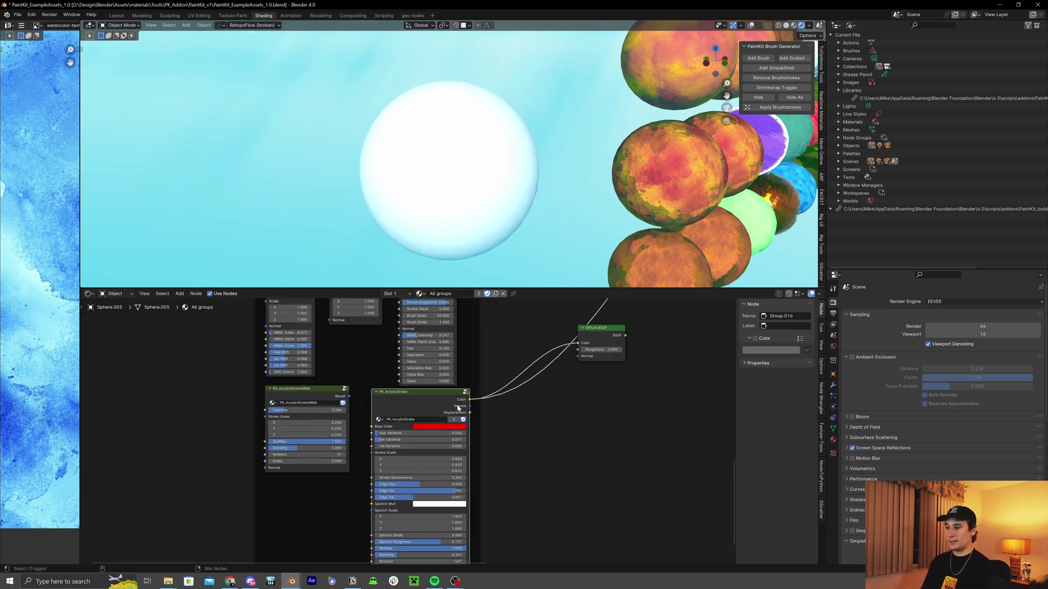
left_click(457, 408, "ctrl+shift")
left_click_drag(597, 336, 633, 353)
middle_click_drag(474, 194, 504, 172)
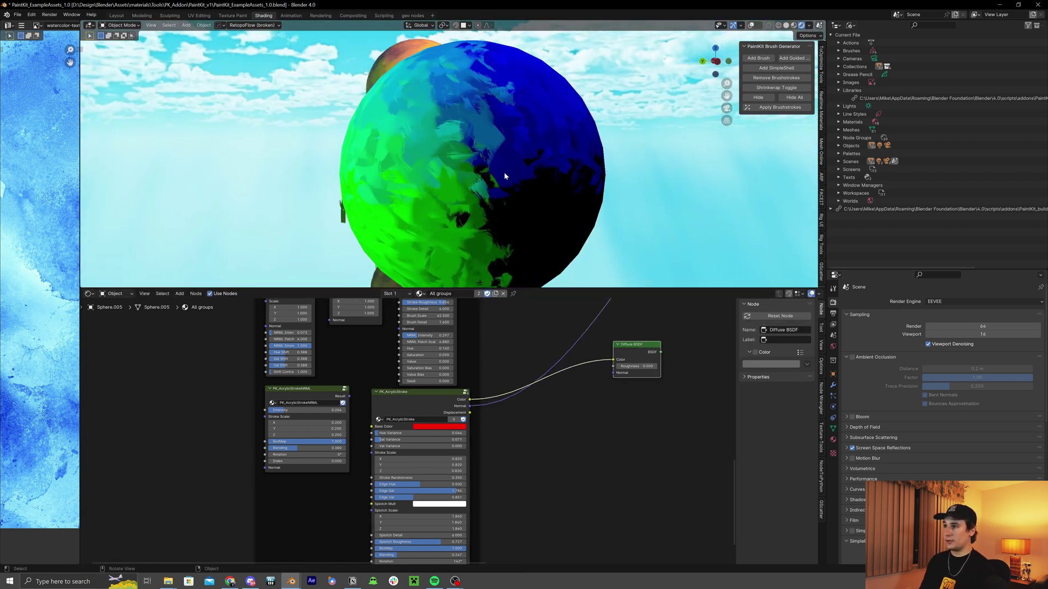
- Connect the PK_AcrylicStroke Normal output to the Diffuse BSDF Normal input and route the Diffuse BSDF to the material output
left_click_drag(470, 406, 522, 341)
middle_click_drag(454, 159, 453, 159)
left_click(594, 336, "ctrl+shift")
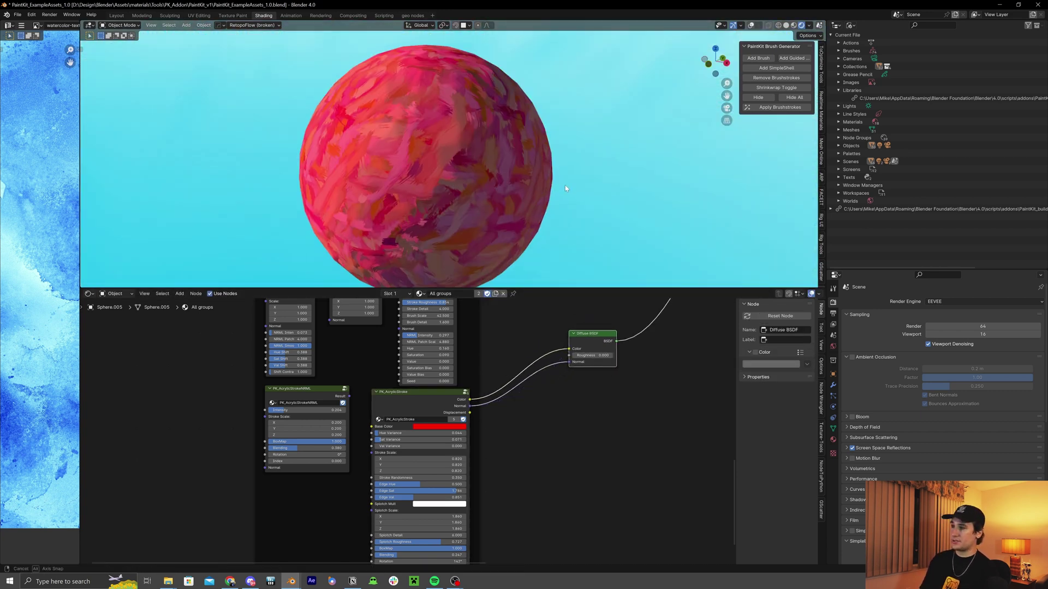
left_click_drag(579, 341, 576, 362)
middle_click_drag(539, 203, 490, 85)
mouse_move(468, 136)
middle_mouse_down()
mouse_move(459, 180)
mouse_move(519, 113)
mouse_move(440, 229)
mouse_move(512, 250)
mouse_move(466, 122)
middle_mouse_up()
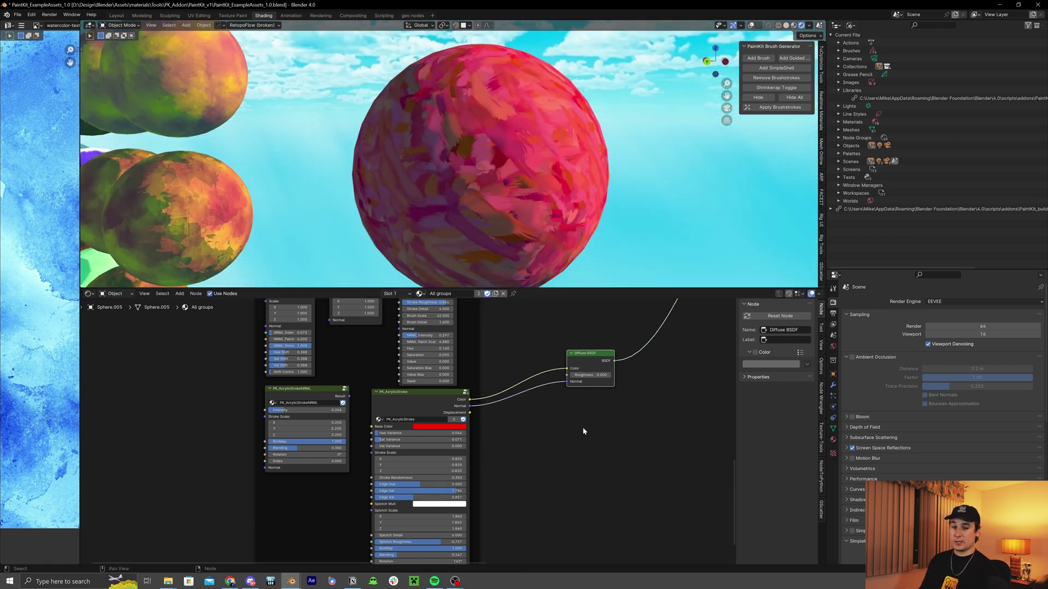
- Set the acrylic stroke node's NRML Intensity to 0.081 and reduce its NRML Patch Scale
scroll(514, 398, "down", 5, "shift")
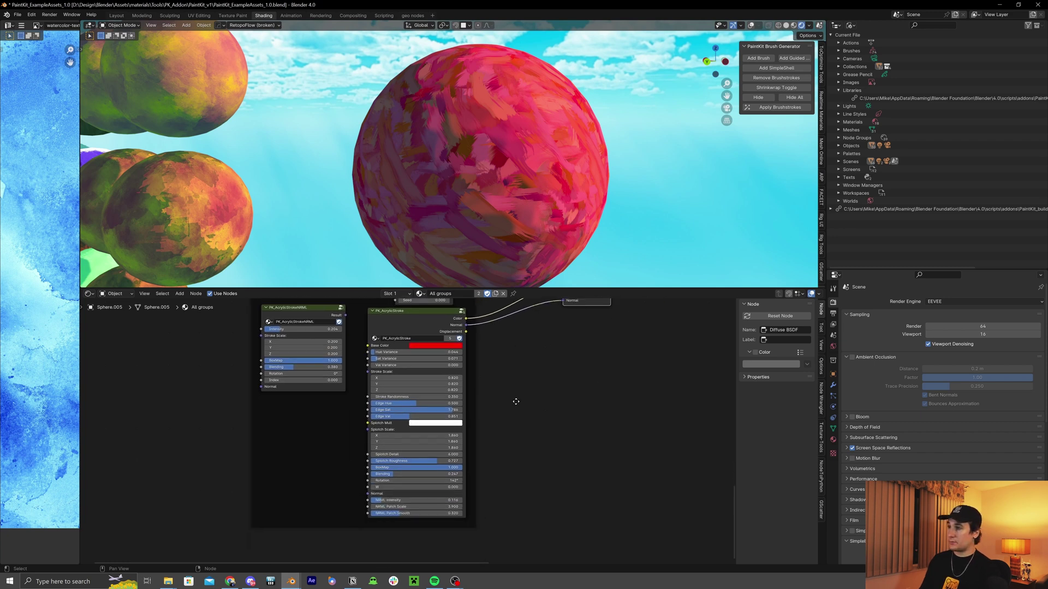
scroll(502, 445, "up", 3)
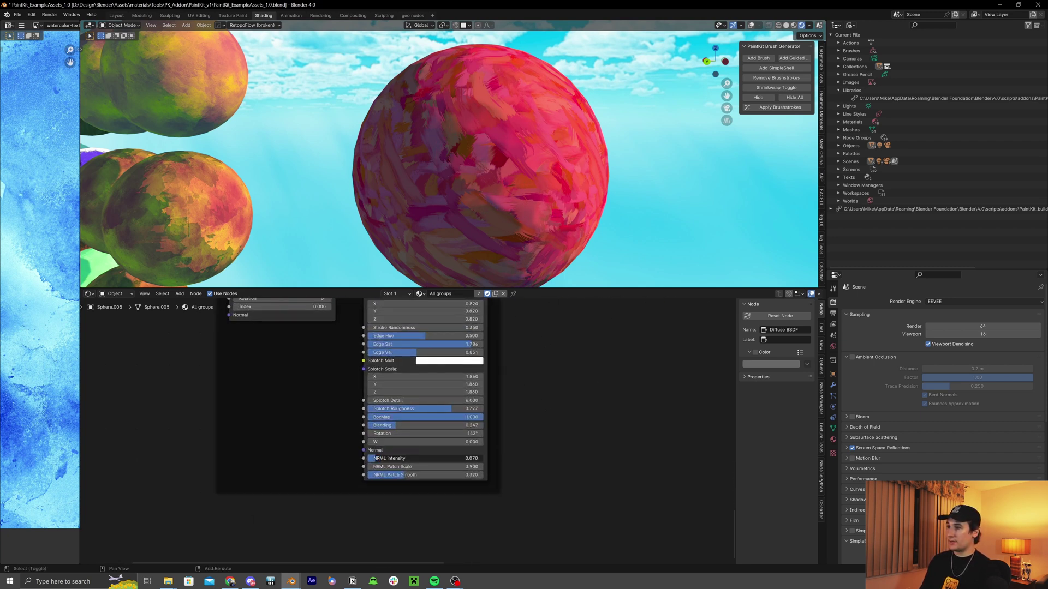
left_click_drag(432, 459, 404, 469)
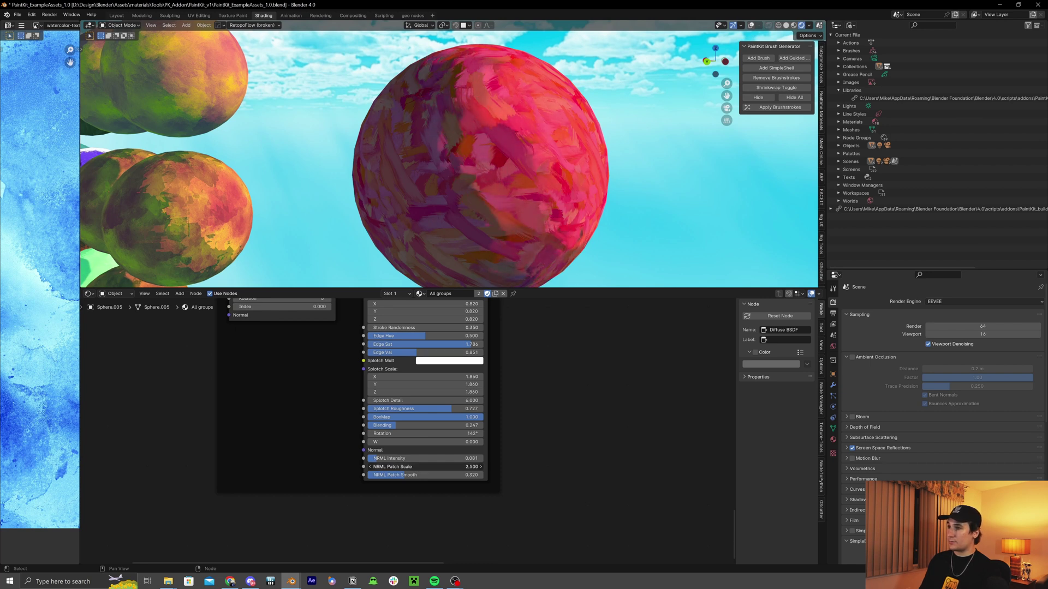
- Compare the sphere's shading with NRML Patch Smooth at 0, and raise NRML Patch Smooth again
scroll(527, 432, "down", 3)
scroll(526, 431, "down", 2)
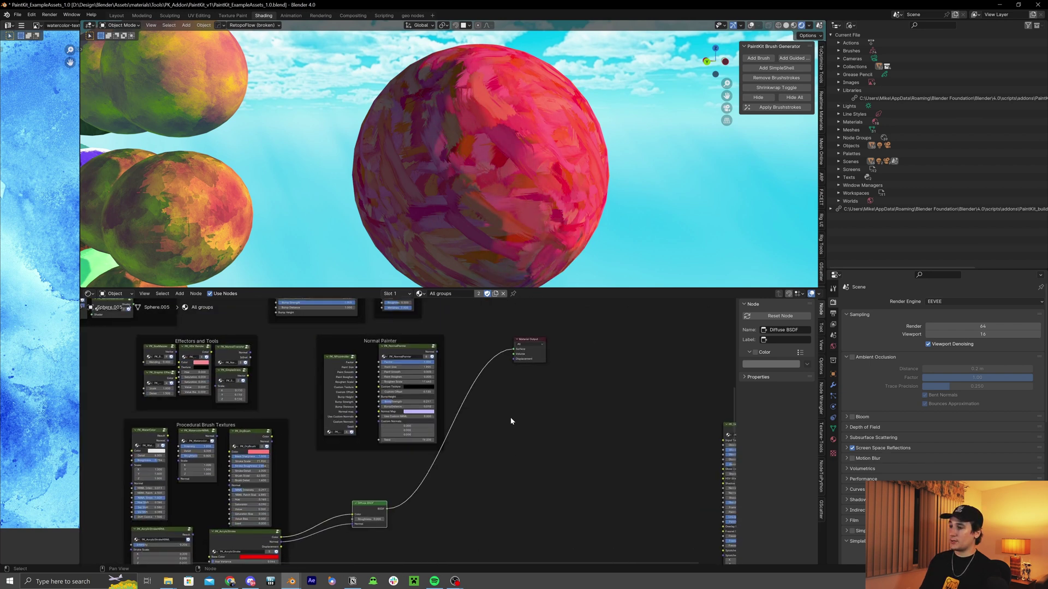
scroll(510, 421, "up", 2)
middle_click_drag(458, 518, 576, 486)
scroll(577, 487, "up", 3)
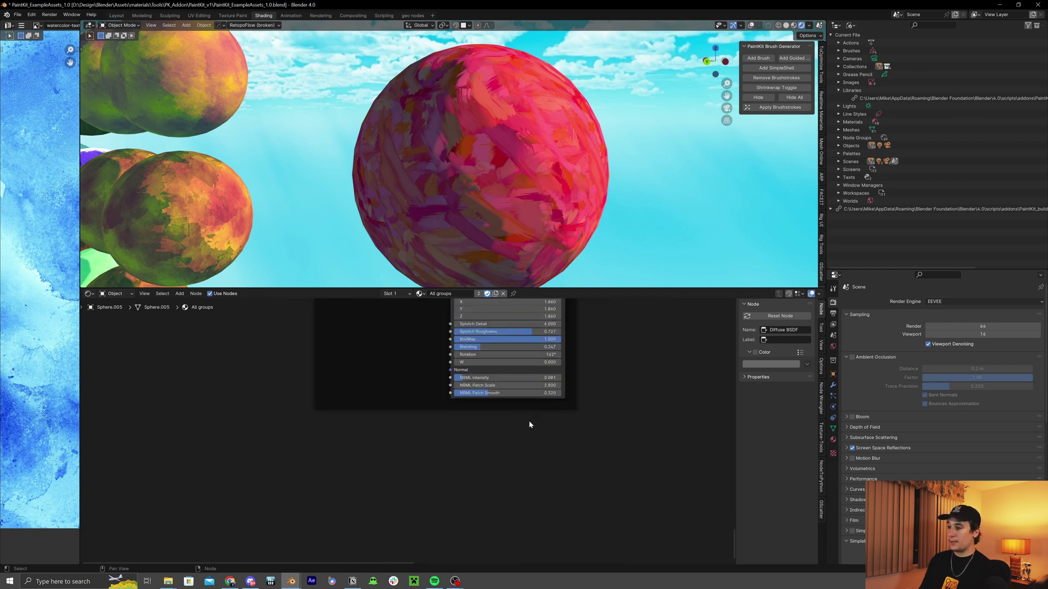
middle_click_drag(529, 423, 512, 448)
left_click_drag(512, 445, 432, 445)
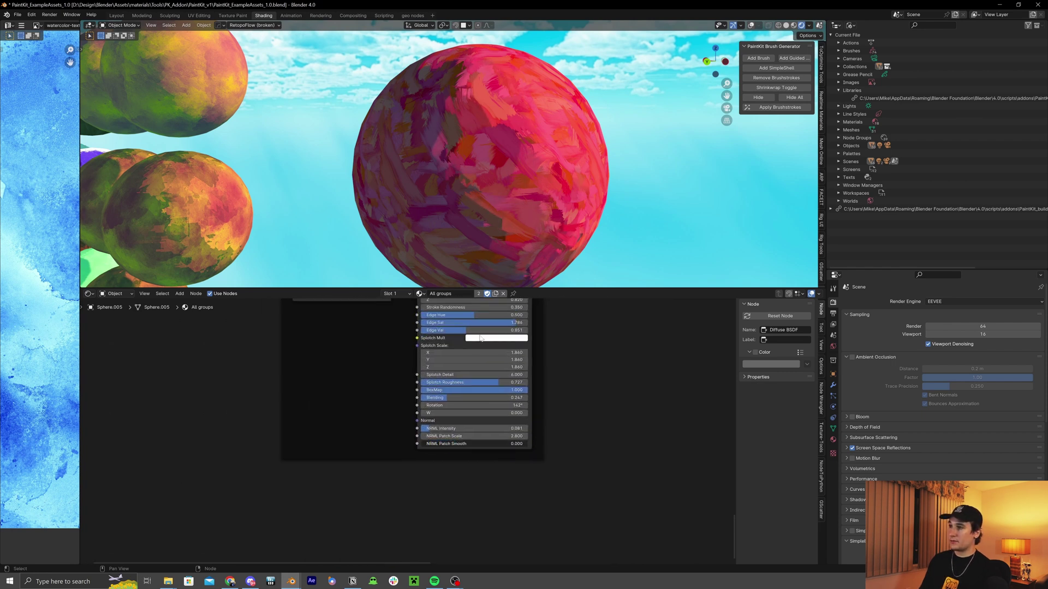
middle_click_drag(526, 169, 492, 114)
left_click_drag(431, 444, 527, 444)
- Preview the PK_AcrylicStroke node's Displacement output directly on the sphere and move the Diffuse BSDF node nearer to the brush nodes
middle_click_drag(511, 303, 448, 404)
left_click(453, 400, "ctrl+shift")
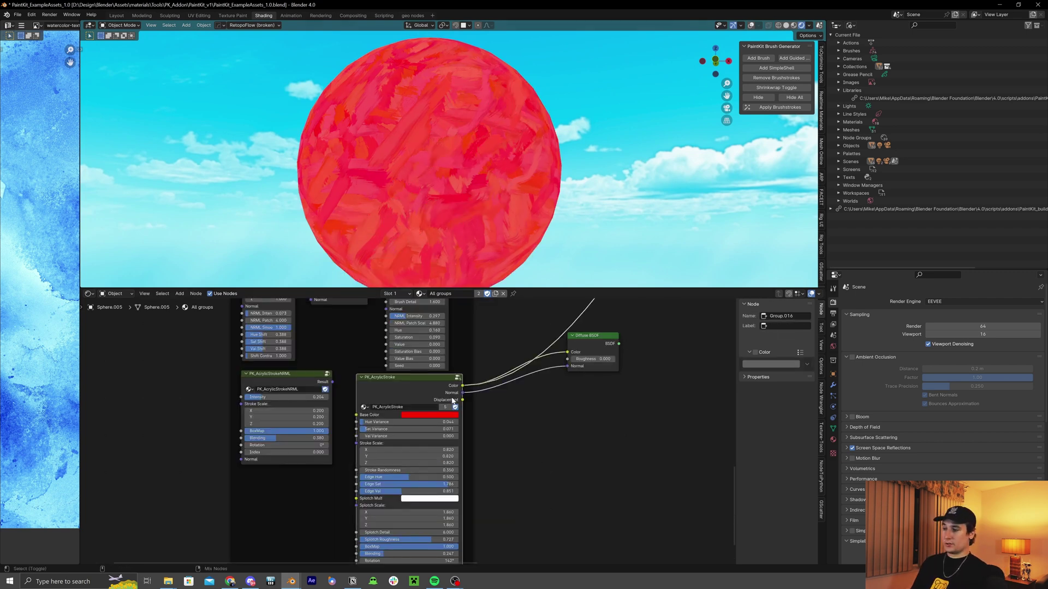
left_click(453, 400, "ctrl+shift")
left_click(453, 401, "ctrl+shift")
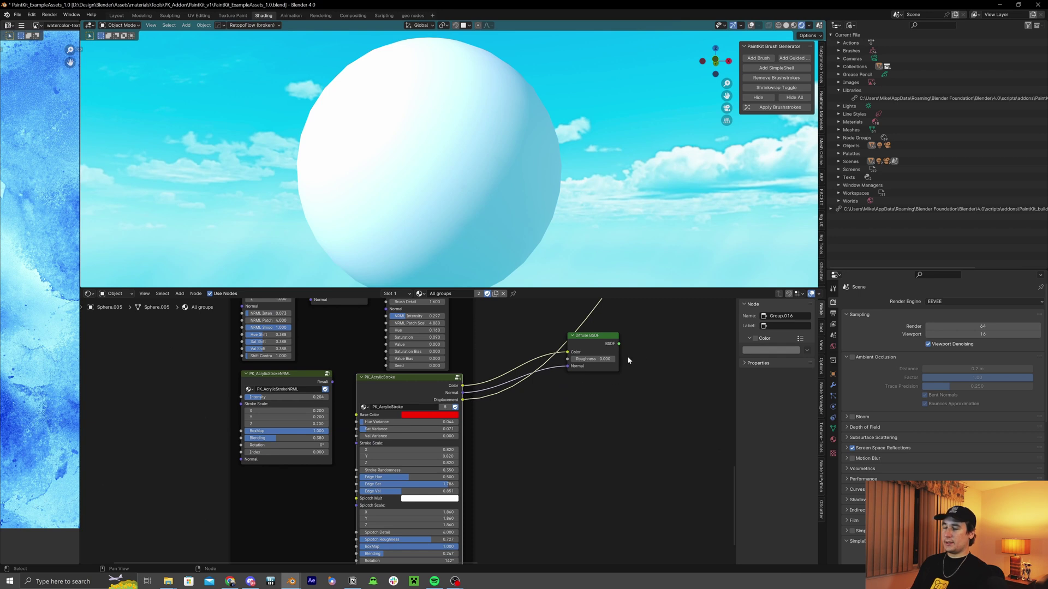
mouse_move(627, 360)
middle_mouse_down()
mouse_move(606, 400)
mouse_move(564, 435)
middle_mouse_up()
left_click_drag(524, 382, 449, 391)
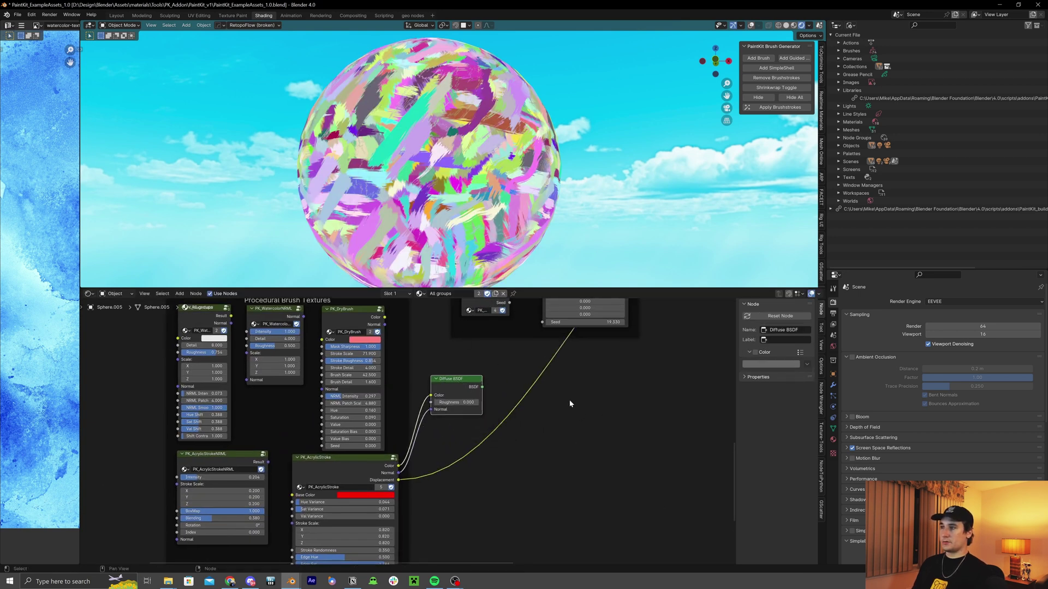
middle_click_drag(570, 403, 539, 461)
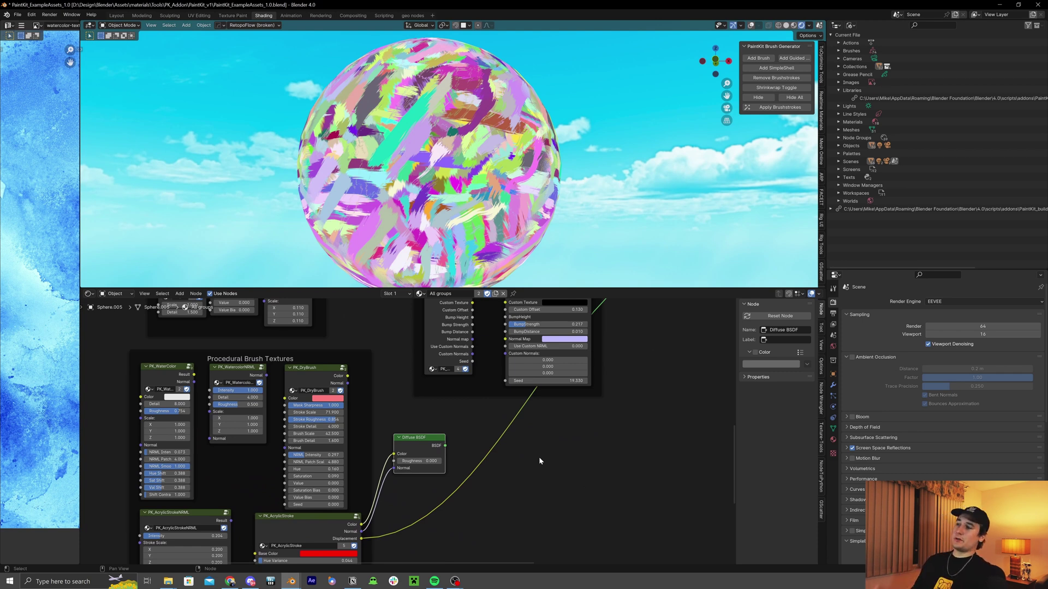
middle_click_drag(319, 524, 375, 446)
left_click_drag(375, 446, 377, 457)
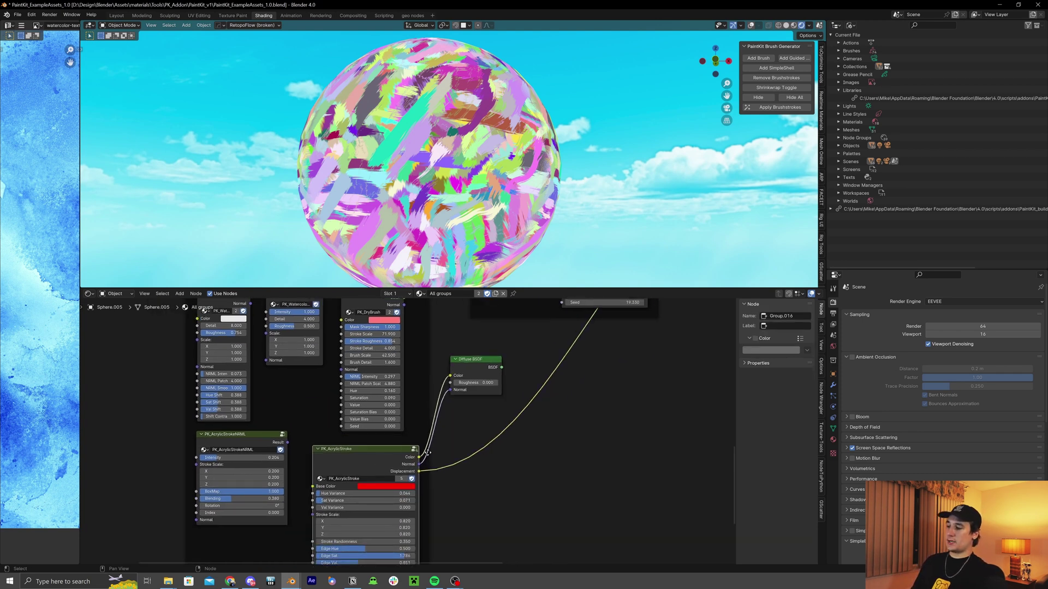
middle_click_drag(469, 419, 412, 400)
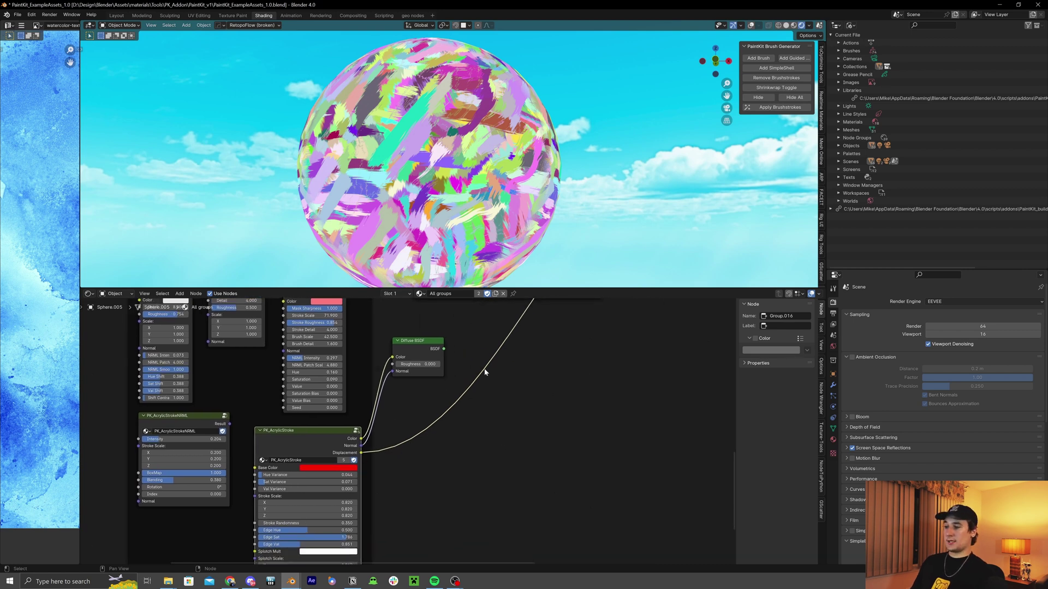
middle_click_drag(455, 431, 509, 382)
middle_click_drag(480, 175, 480, 146)
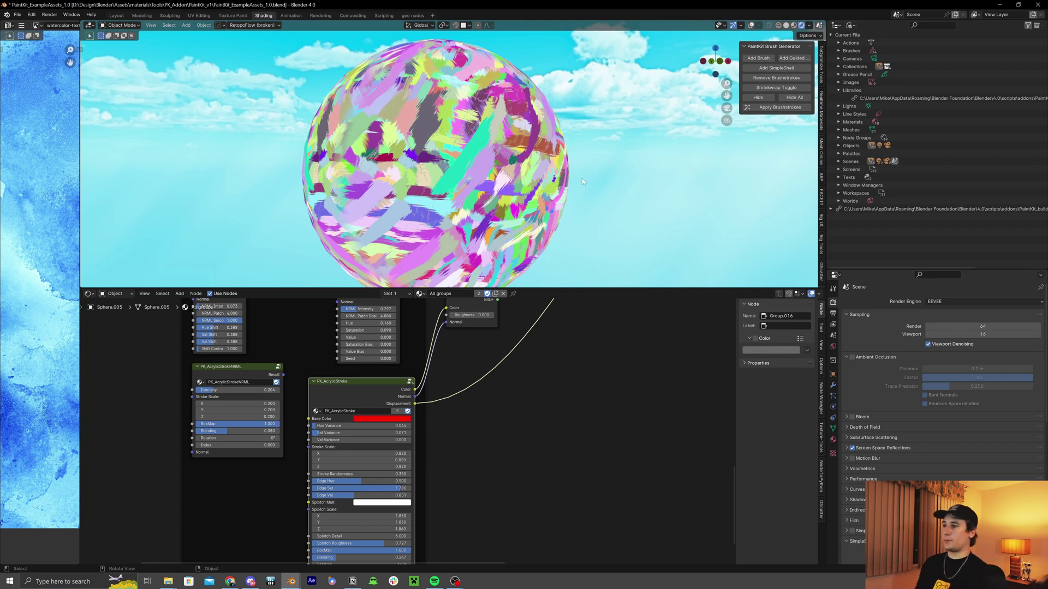
- Select the image-textured sphere above the red one and bring its whole PaintStroke TexDisplace node tree into view
scroll(582, 178, "down", 5)
mouse_move(709, 163)
middle_mouse_down("shift")
mouse_move(618, 154)
mouse_move(557, 125)
mouse_move(515, 120)
mouse_move(493, 145)
mouse_move(492, 165)
mouse_move(365, 145)
mouse_move(542, 134)
mouse_move(536, 119)
middle_mouse_up("shift")
scroll(587, 129, "up", 2)
left_click(514, 120)
key("KP_Decimal")
key("Home")
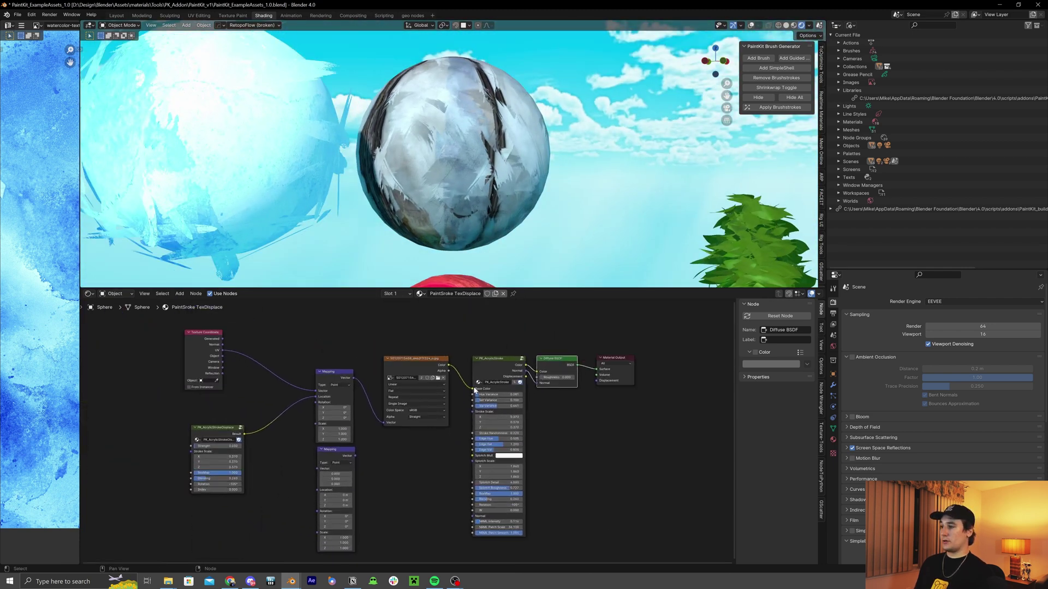
- Examine how PK_AcrylicStrokeDisplace drives the image texture's Mapping location and try a different displacement Strength
scroll(470, 379, "up", 2)
left_click_drag(283, 355, 331, 373)
scroll(382, 391, "up", 2)
middle_click_drag(376, 379, 327, 369)
left_click_drag(290, 362, 287, 363)
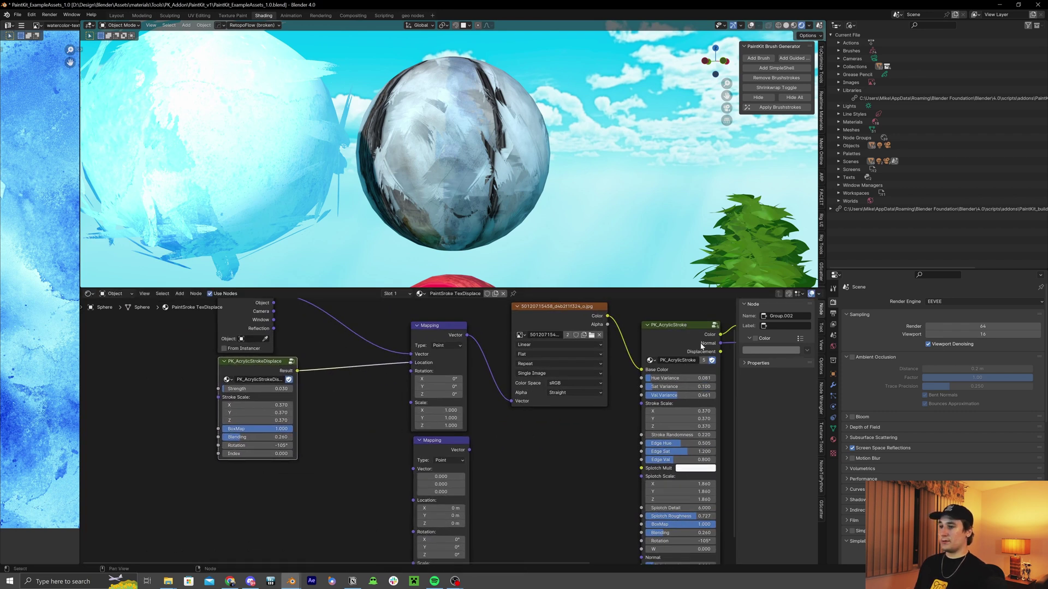
left_click_drag(682, 342, 684, 337)
left_click_drag(451, 335, 453, 324)
middle_click_drag(493, 333, 465, 357)
left_click_drag(410, 351, 411, 344)
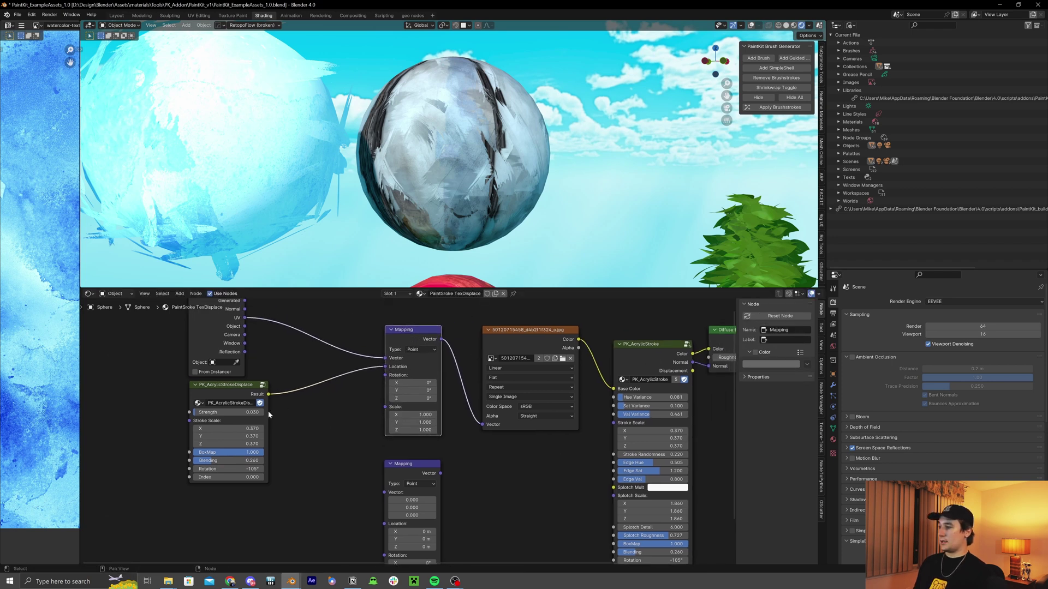
mouse_move(230, 412)
left_mouse_down("shift")
mouse_move(240, 412)
mouse_move(216, 412)
left_mouse_up("shift")
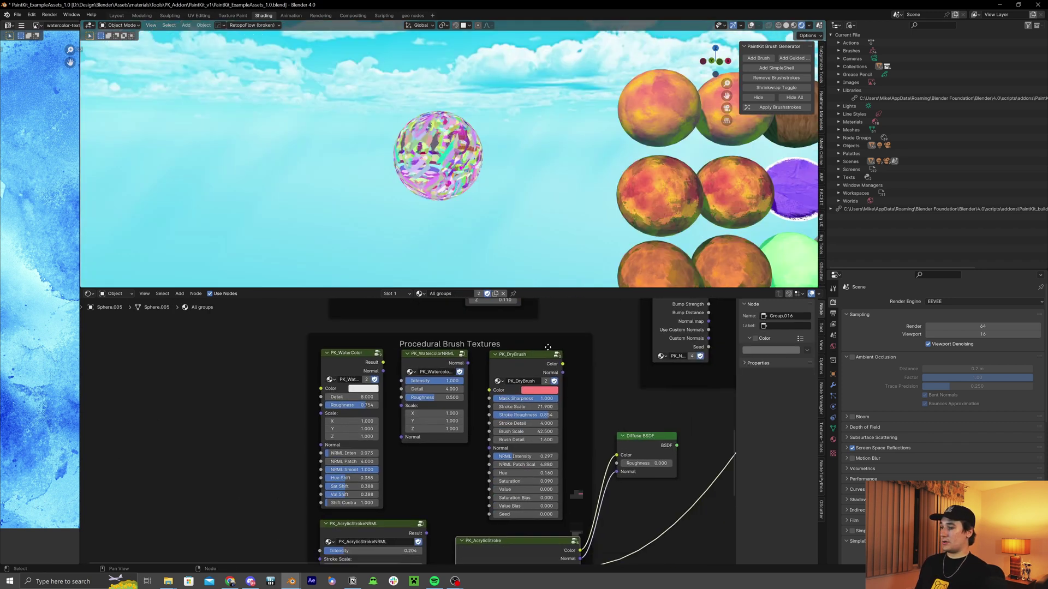
- Delete the Diffuse BSDF node in the All groups material and preview the PK_DryBrush Color output on the sphere
middle_click_drag(530, 400, 485, 375)
left_click(533, 400)
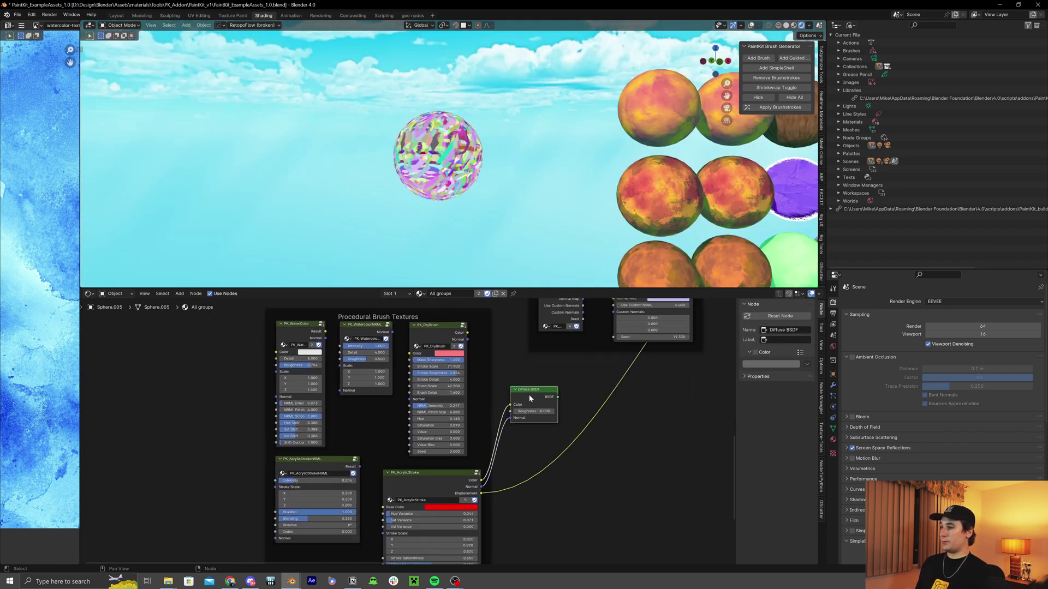
key("x")
middle_click_drag(461, 325, 484, 354)
left_click(478, 356, "ctrl+shift")
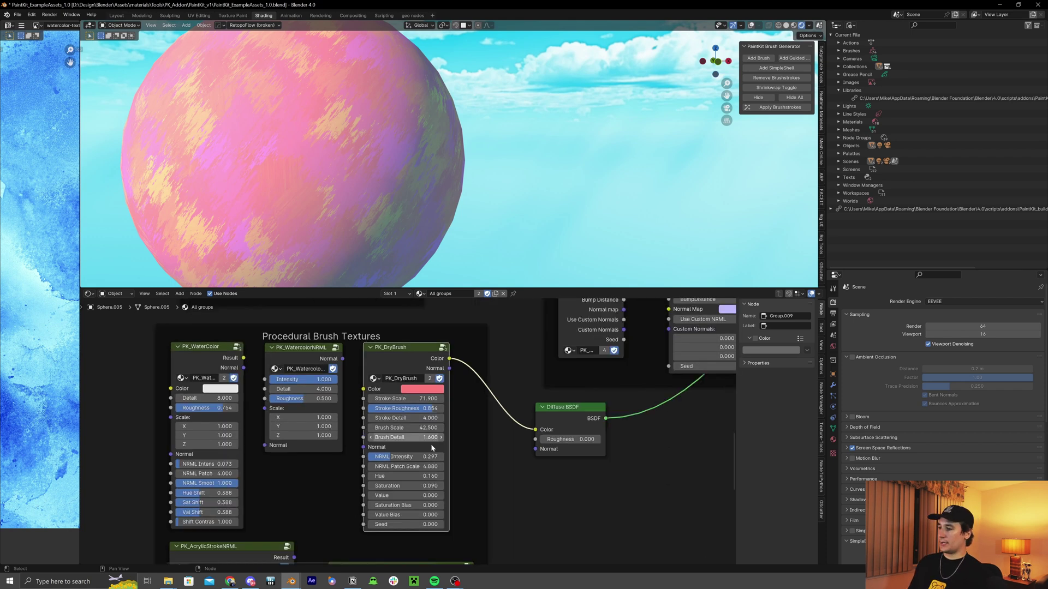
- Set PK_DryBrush NRML Intensity to 0.170, NRML Patch Scale to -0.920 and Hue to 0.090, comparing flat color with Diffuse BSDF shading
middle_click_drag(494, 502, 493, 324)
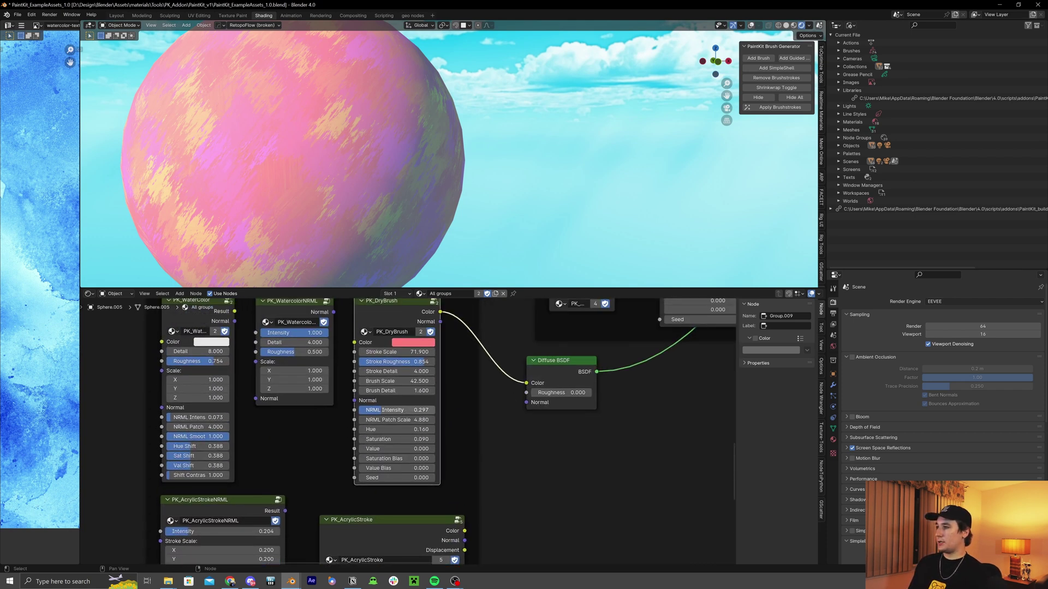
mouse_move(376, 414)
left_mouse_down()
mouse_move(366, 415)
mouse_move(391, 414)
mouse_move(361, 420)
mouse_move(382, 435)
mouse_move(370, 435)
mouse_move(388, 435)
left_mouse_up()
left_click(376, 414, "ctrl+shift")
scroll(413, 326, "up", 1, "shift")
left_click(413, 326, "ctrl+shift")
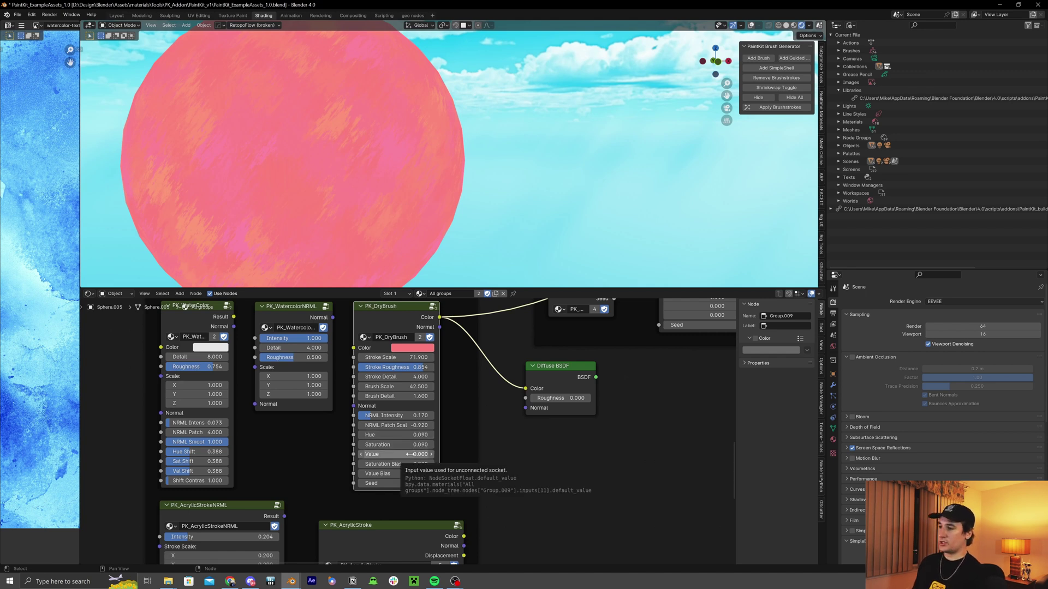
left_click(571, 375, "ctrl+shift")
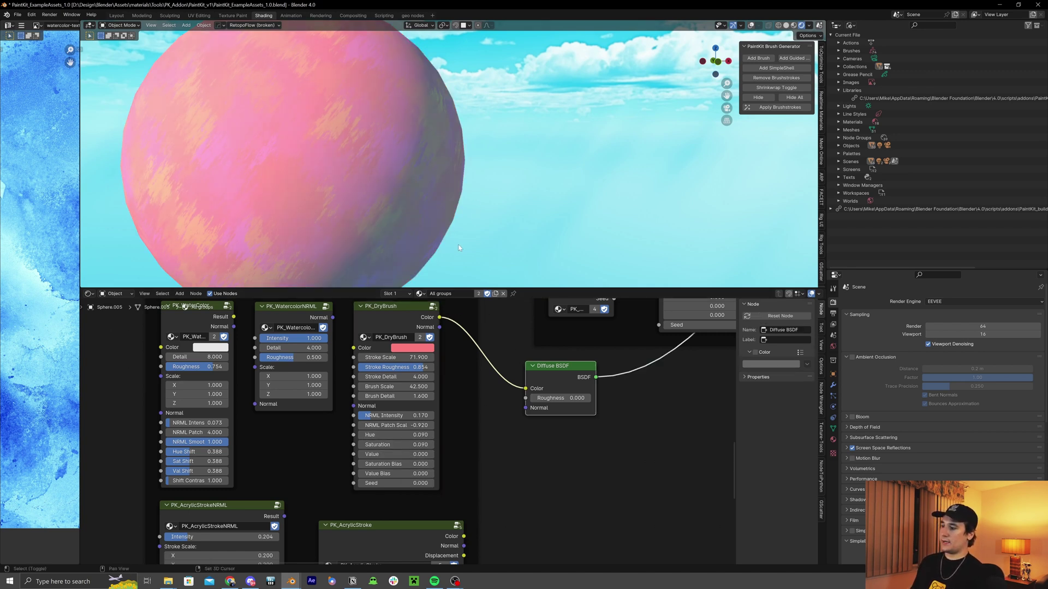
- Raise the PK_DryBrush node's Saturation to 1.100 and its Saturation Bias to 0.515
middle_click_drag(458, 247, 396, 453)
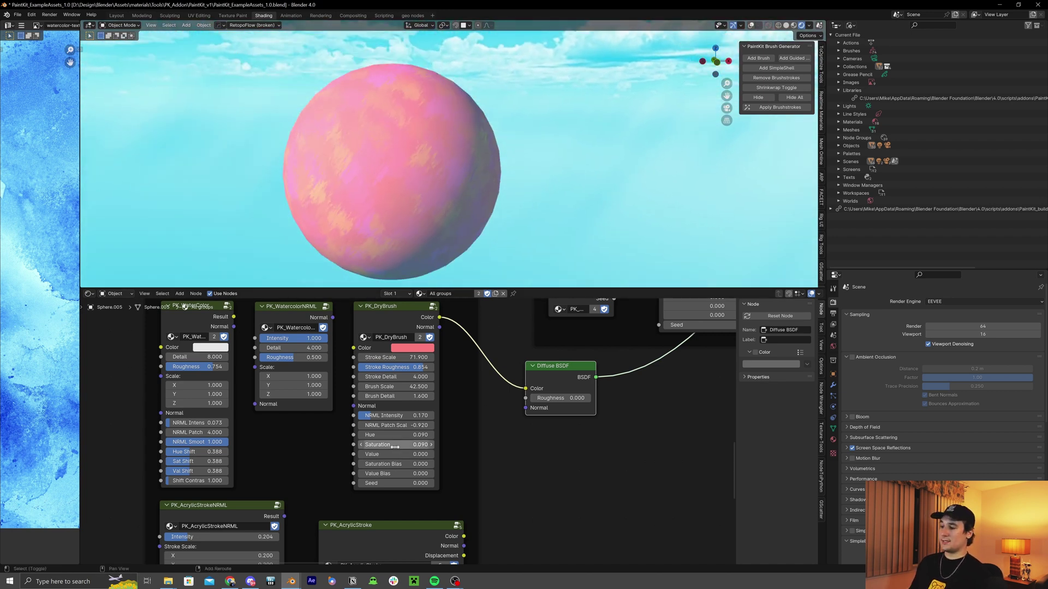
left_click_drag(394, 445, 437, 445)
left_click_drag(396, 445, 415, 445)
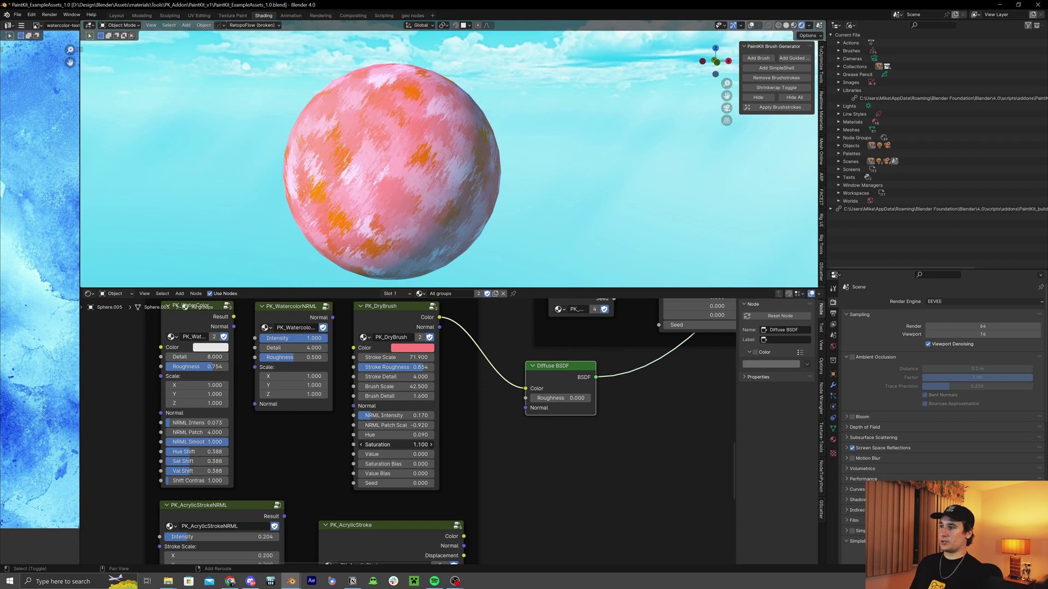
middle_click_drag(492, 196, 498, 204)
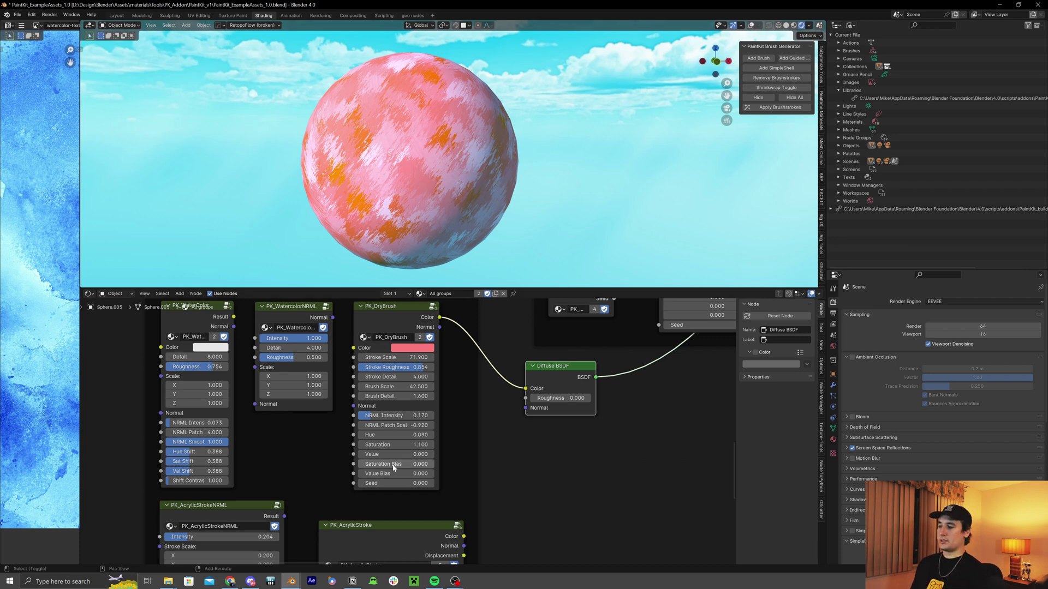
left_click_drag(394, 468, 427, 468)
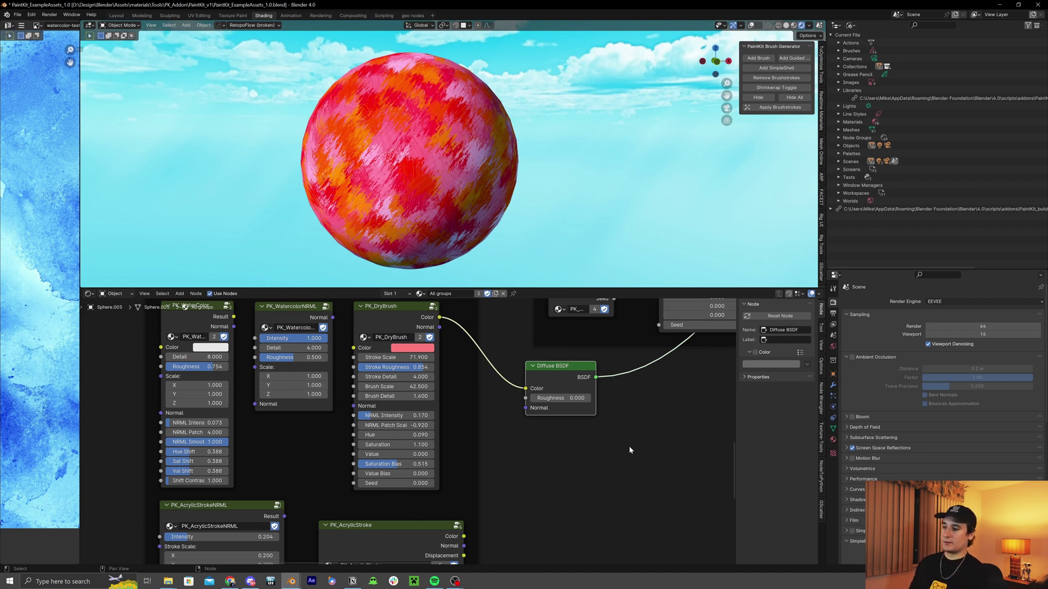
- Set the PK_DryBrush node's Saturation to 0, Value to 7.400 and Value Bias to 0.31
left_click(393, 445)
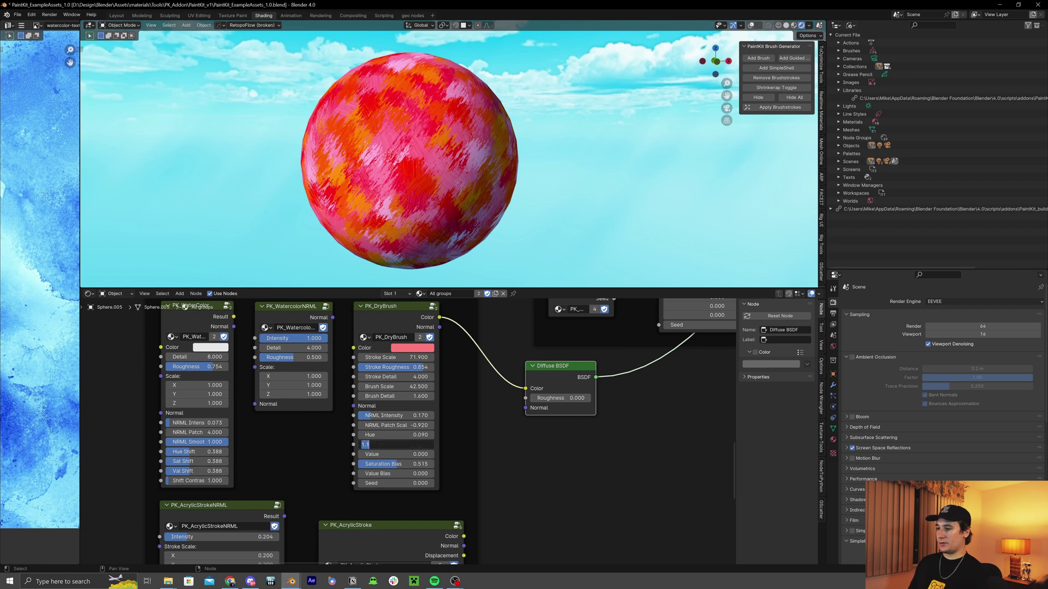
type("0")
key("Return")
left_click(393, 454)
type("7.3")
key("Return")
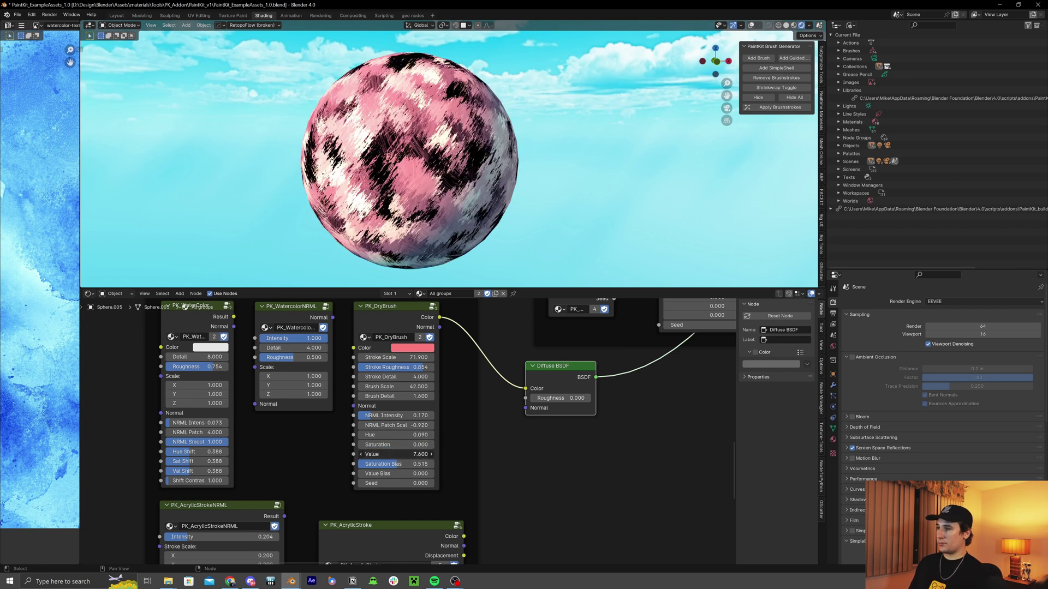
left_click_drag(393, 454, 406, 454)
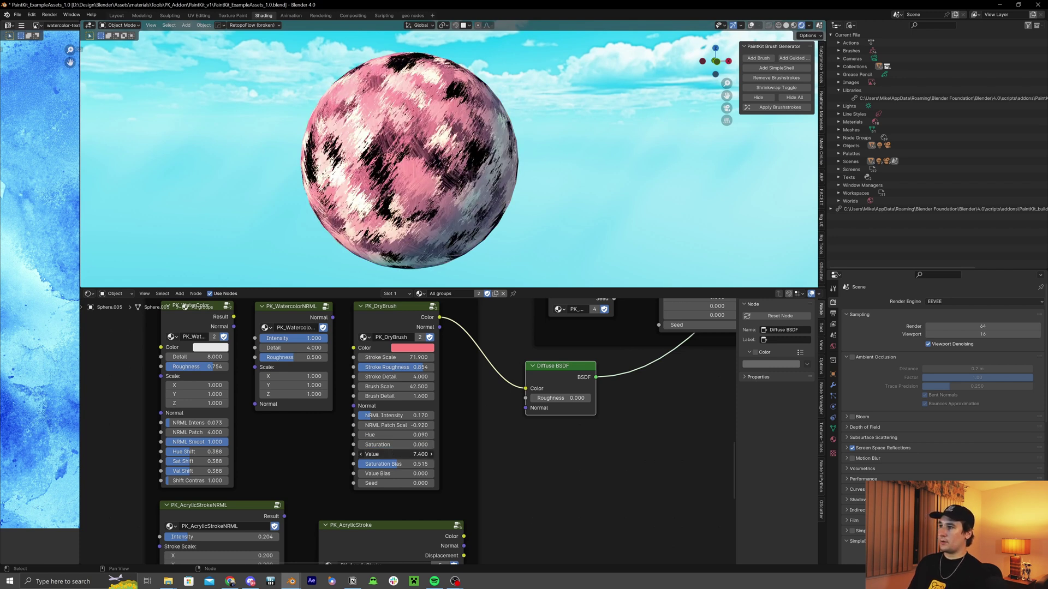
left_click(398, 474)
type("0.31")
key("Return")
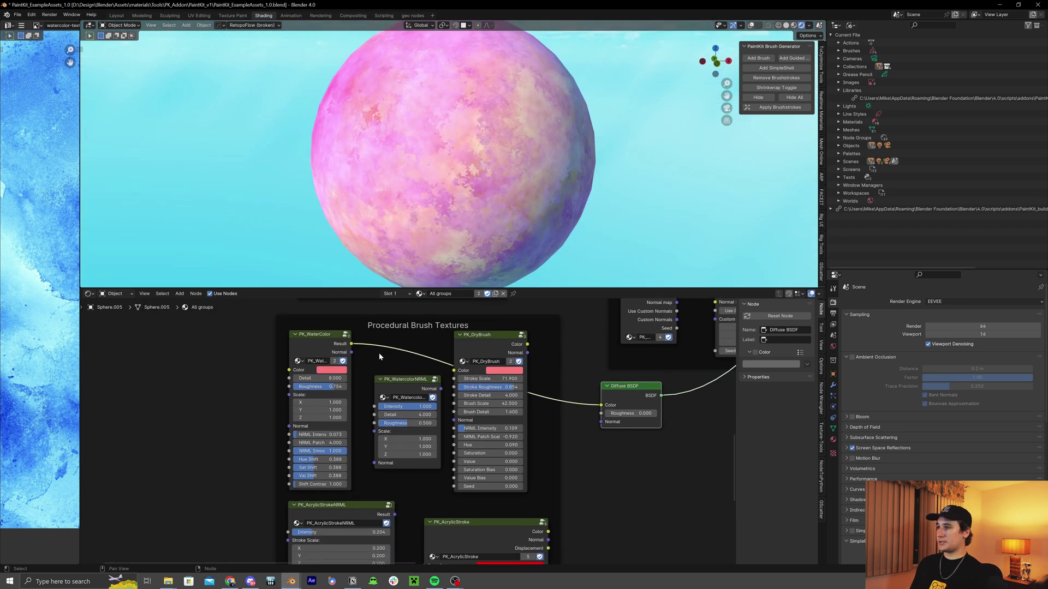
- Set the PK_WaterColor node's Roughness to 0.636 and Scale to 1.280 on all axes, then try a lower Shift Contrast and undo it
middle_click_drag(378, 353, 360, 386)
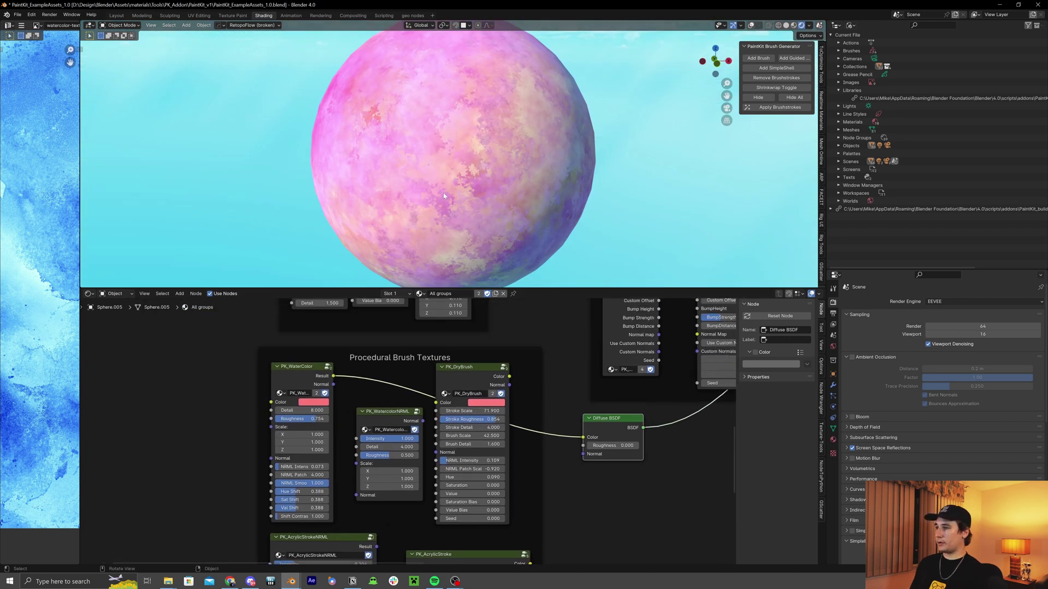
middle_click_drag(443, 192, 491, 193)
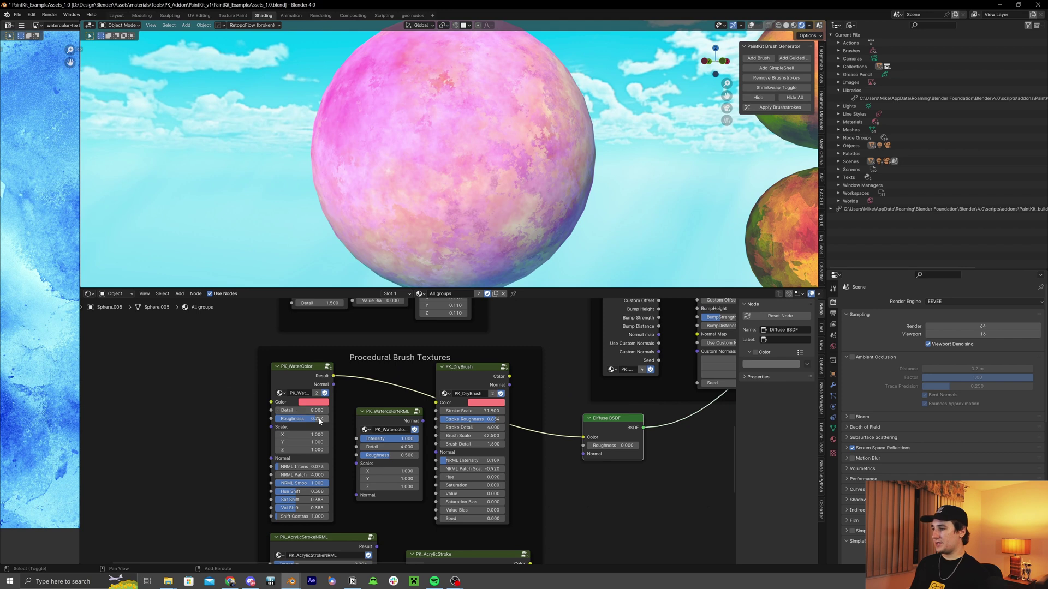
left_click_drag(311, 419, 322, 449)
middle_click_drag(313, 496, 313, 472)
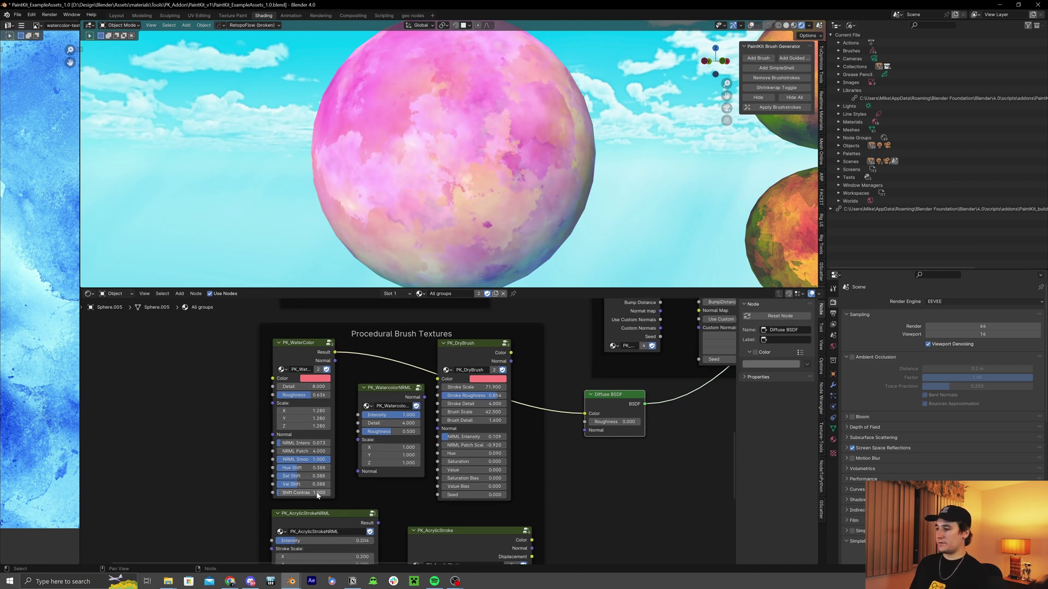
left_click_drag(310, 496, 280, 495)
key("ctrl+z")
- Preview the PK_WatercolorNRML node's Normal output directly on the sphere
scroll(322, 469, "down", 1)
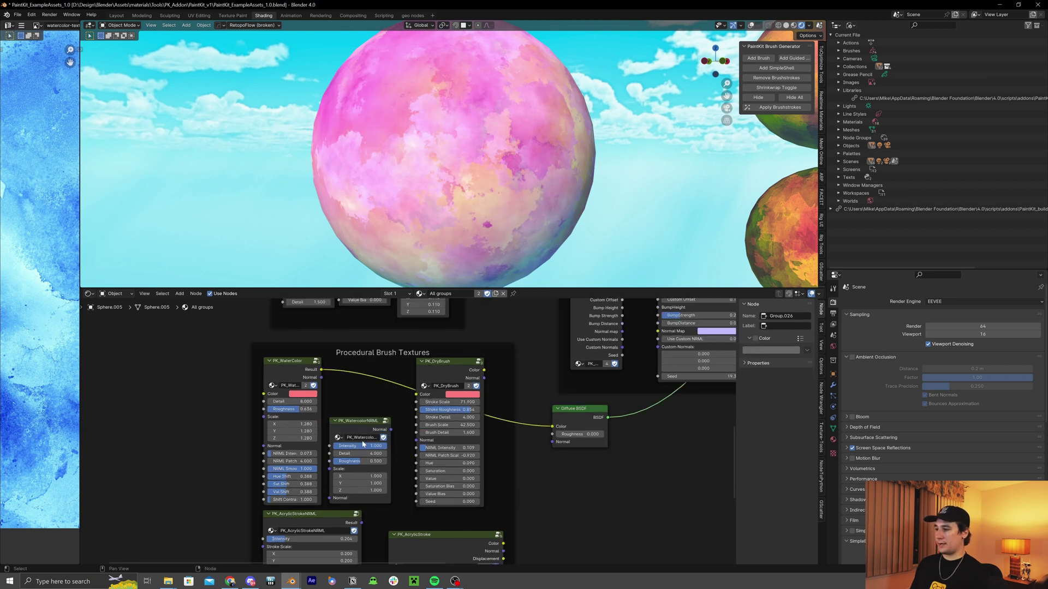
middle_click_drag(360, 456, 404, 424)
left_click(405, 398, "ctrl+shift")
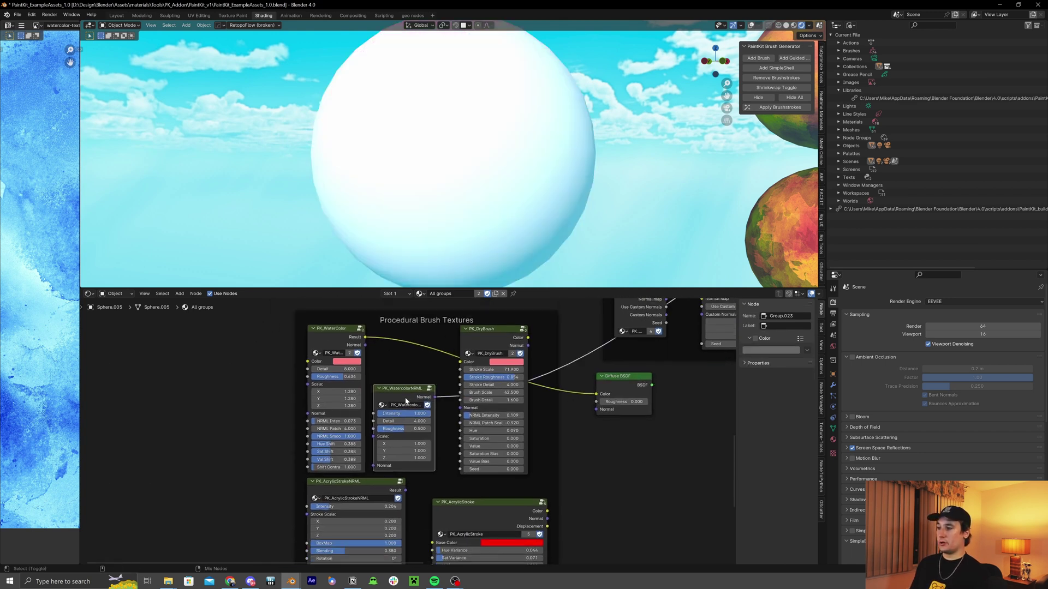
left_click(336, 334, "ctrl+shift")
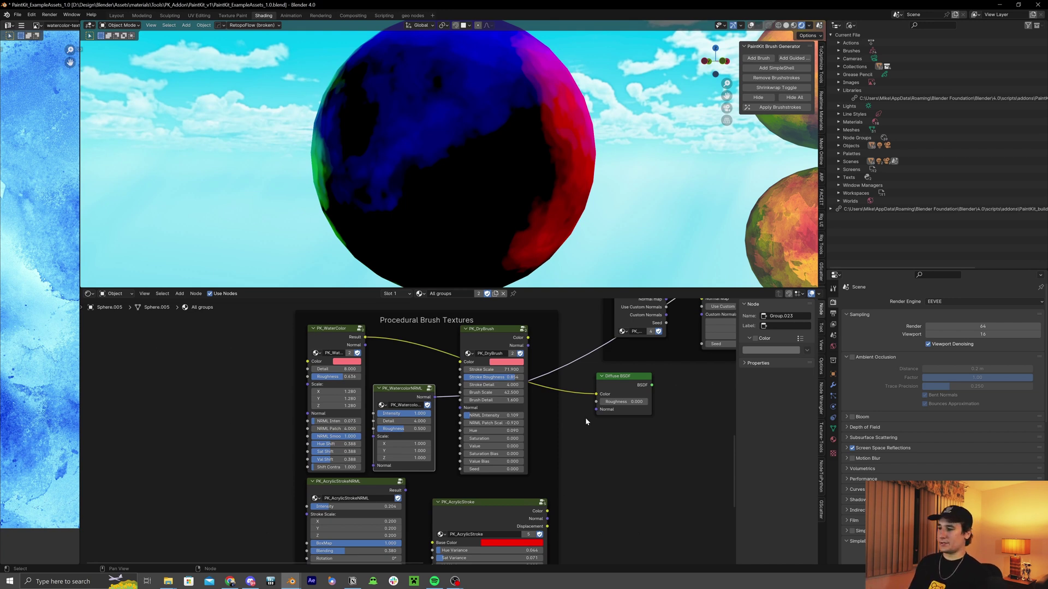
- Widen the small acrylic stroke node that has a Strength setting and preview the acrylic stroke displacement on the sphere
middle_click_drag(462, 419, 521, 358)
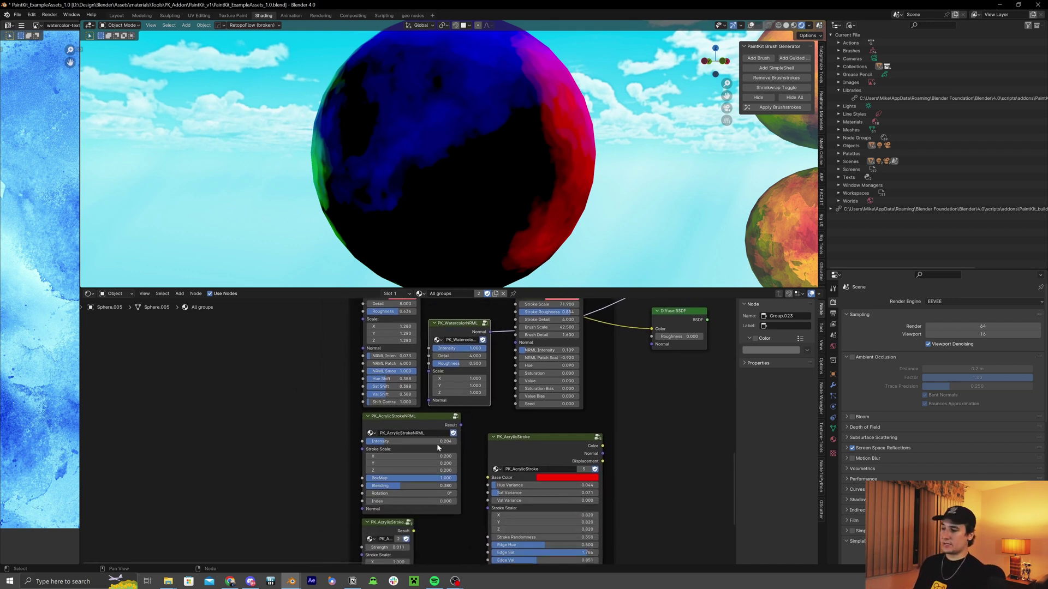
middle_click_drag(484, 530, 504, 420)
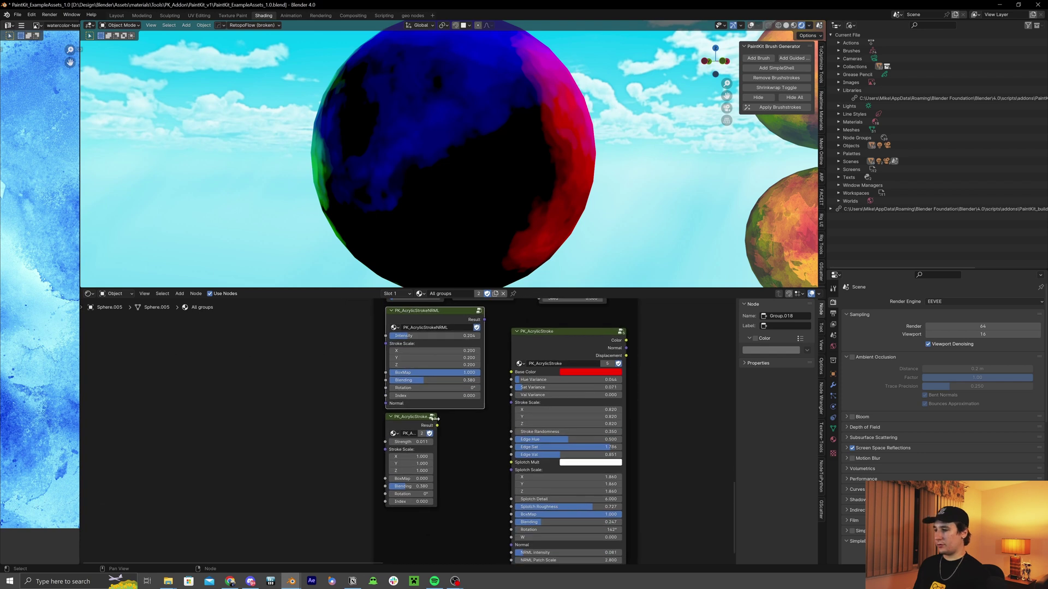
left_click_drag(436, 429, 462, 429)
left_click(554, 397, "ctrl+shift")
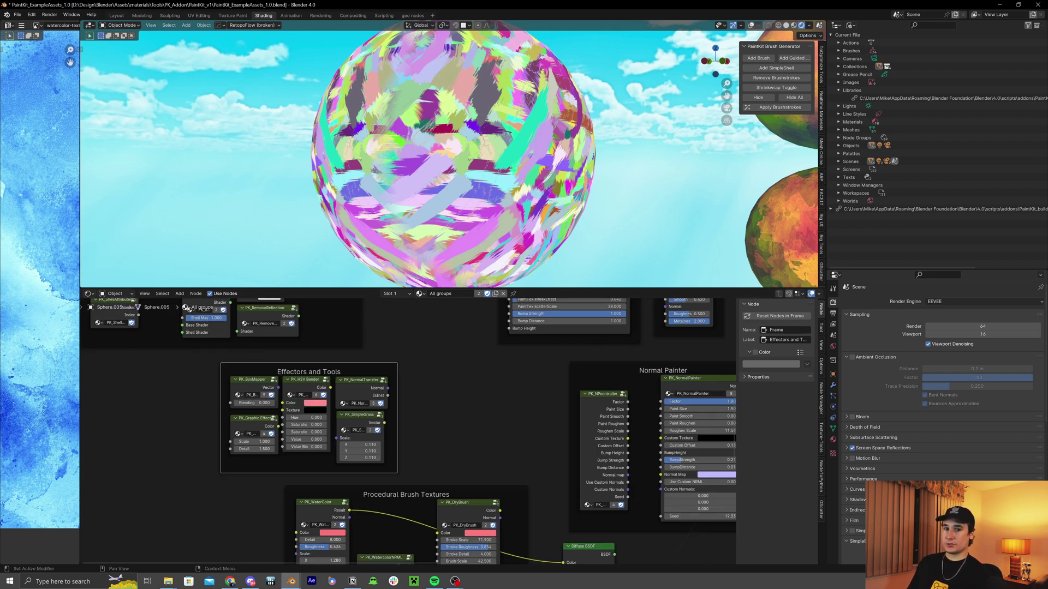
- Preview the PK_SimpleGrass node's Vector output from the Effectors and Tools frame on the sphere
middle_click_drag(486, 380, 496, 377)
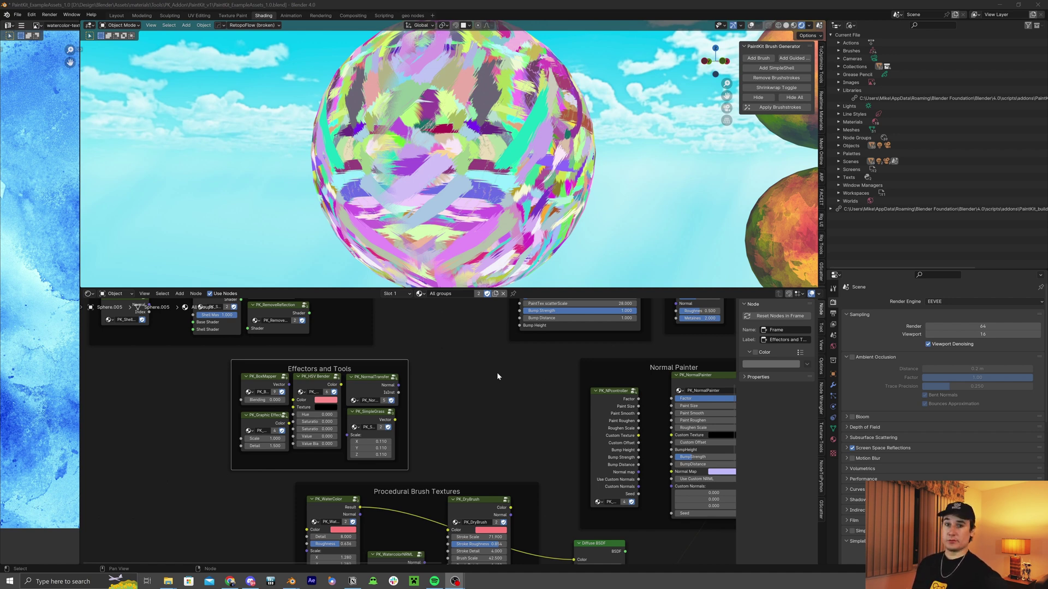
scroll(497, 373, "up", 2)
left_click(455, 407, "ctrl+shift")
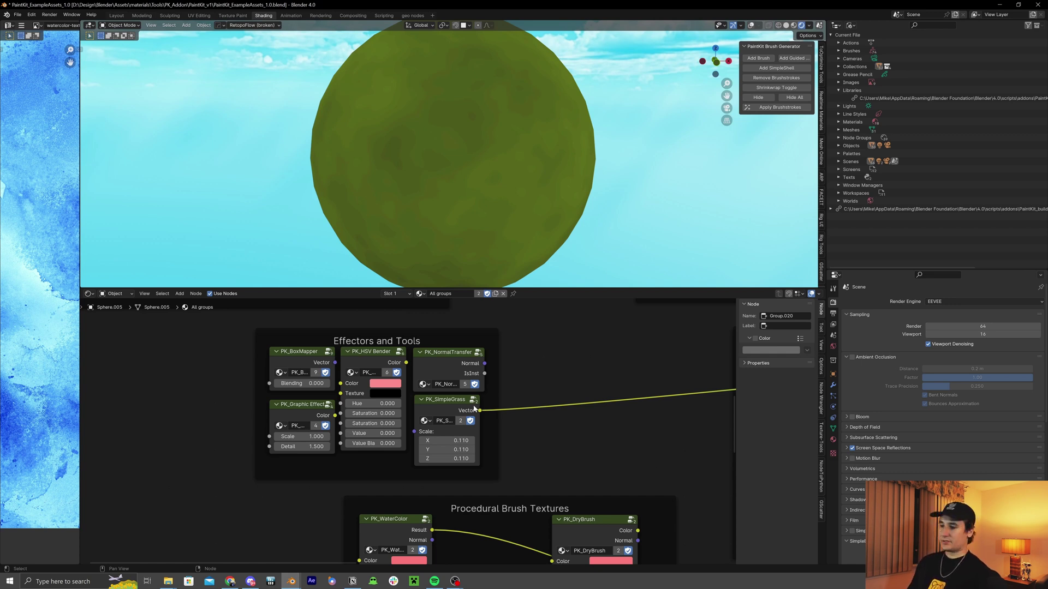
- Preview the PK_Graphic Effect node's Color output on the sphere and set its Scale to 2.440
left_click(294, 409, "ctrl+shift")
left_click_drag(293, 410, 255, 412)
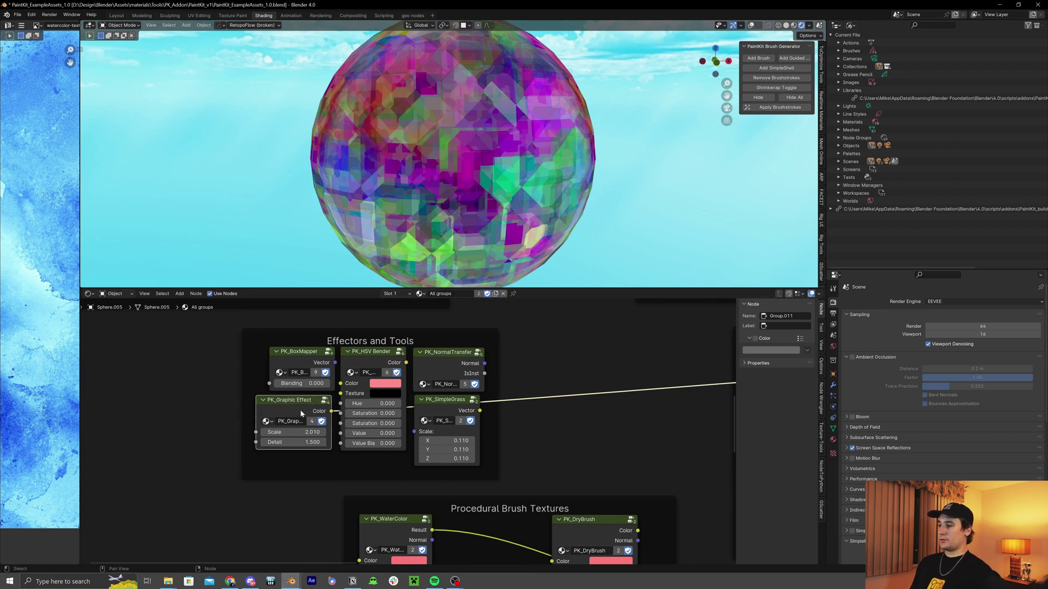
key("Home")
scroll(330, 419, "up", 4)
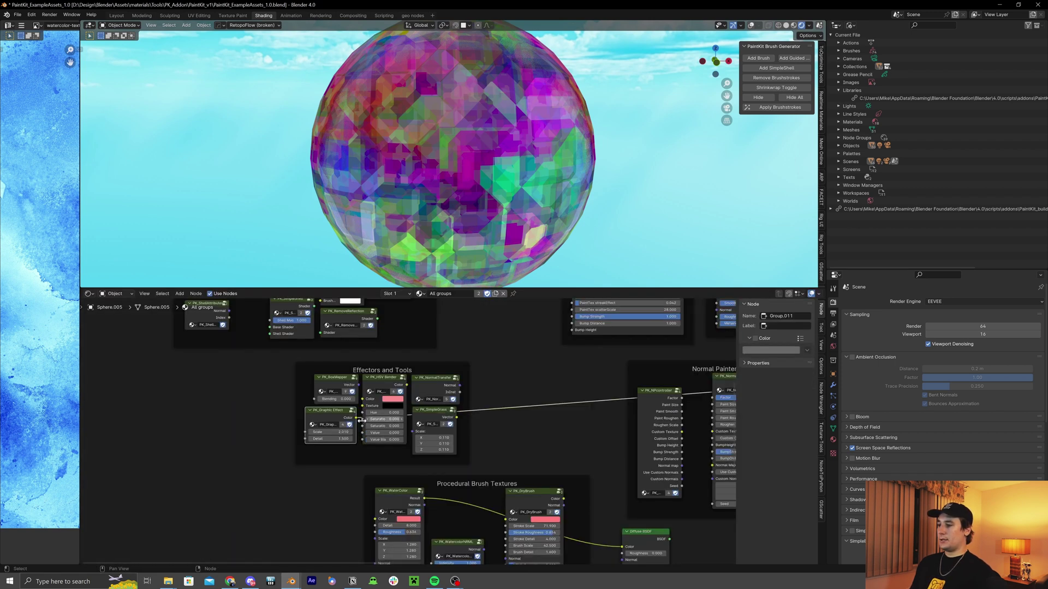
left_click_drag(330, 419, 332, 420)
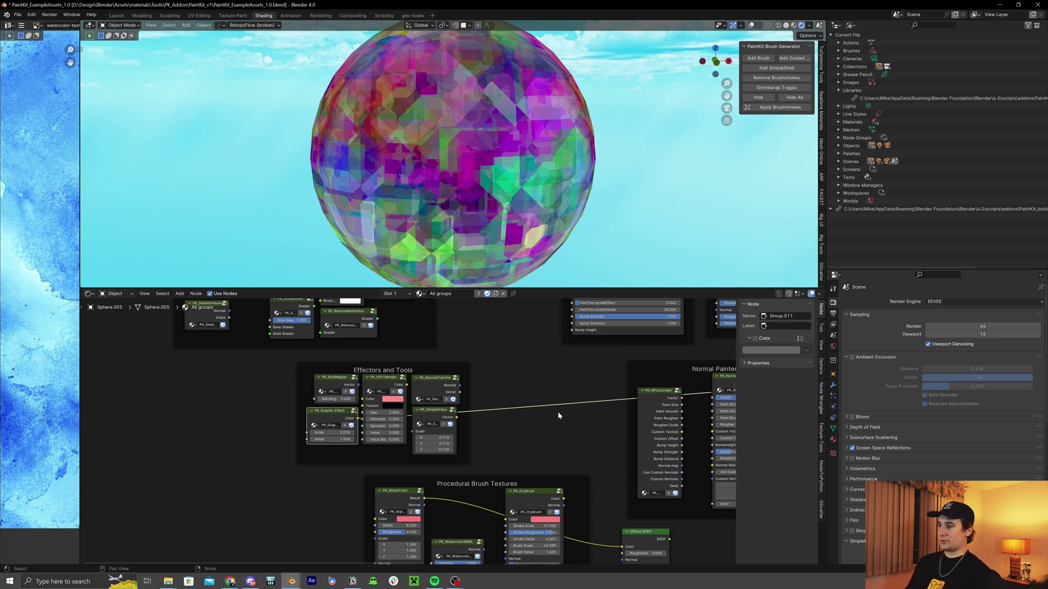
scroll(558, 411, "up", 2)
left_click_drag(303, 433, 327, 433)
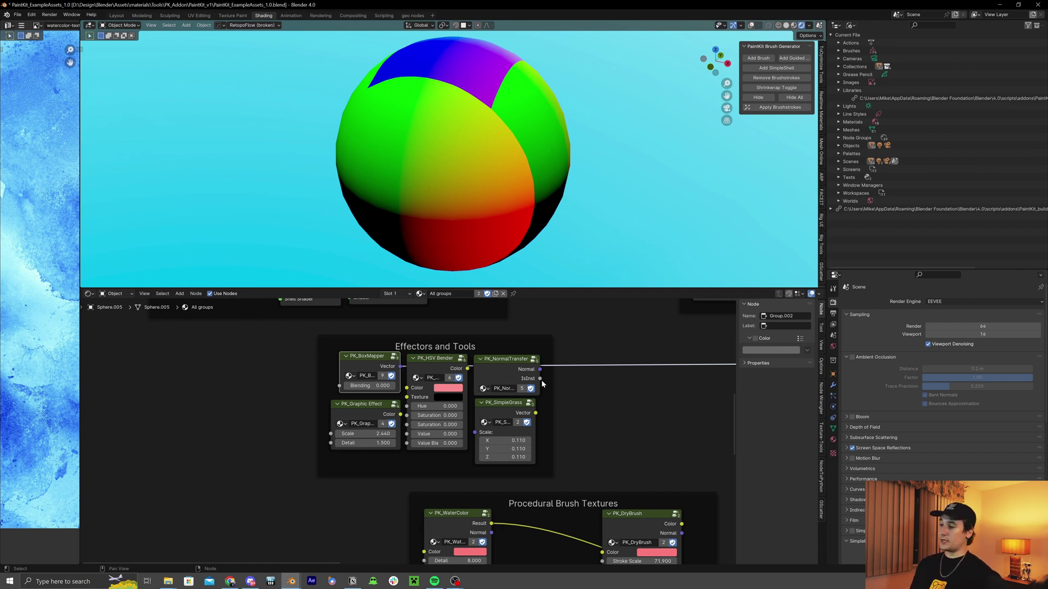
- Add a Noise Texture node beside the Effectors and Tools frame, driven by the PK_BoxMapper Vector output, and preview it on the sphere
middle_click_drag(410, 369, 293, 380)
key("shift+a")
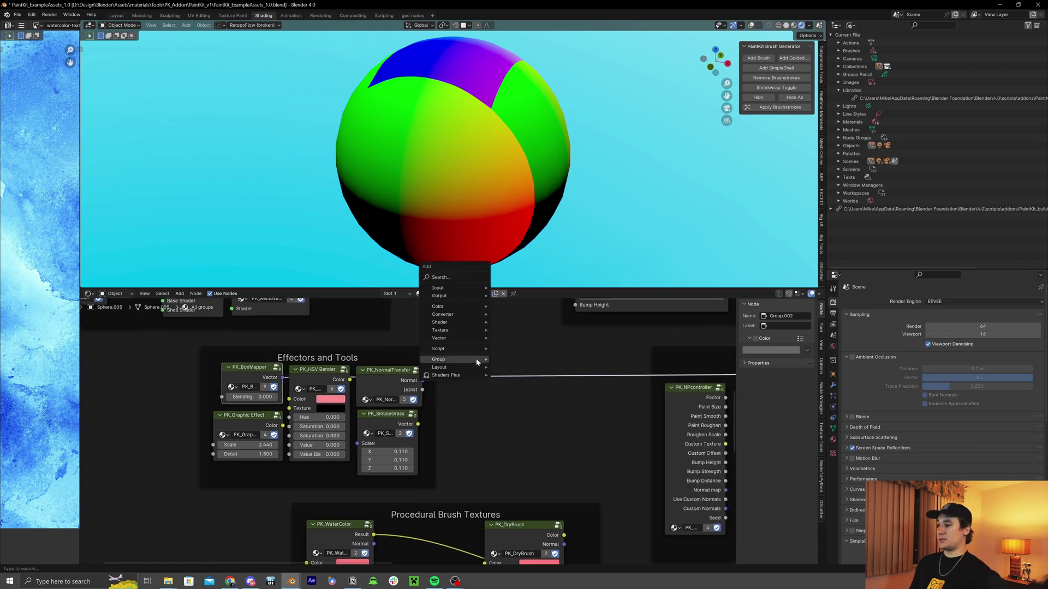
left_click(458, 277)
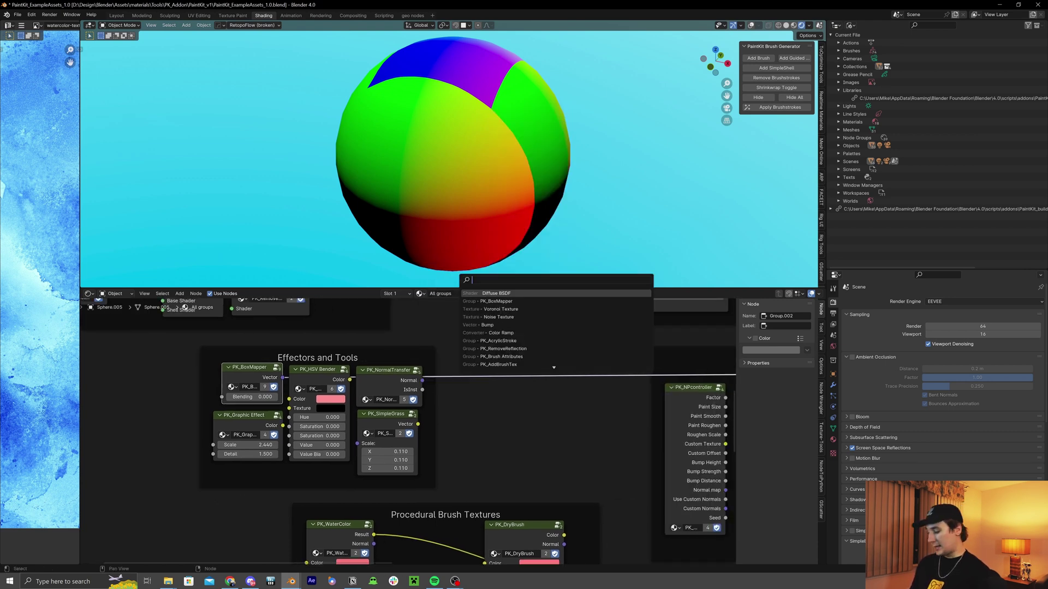
type("noise")
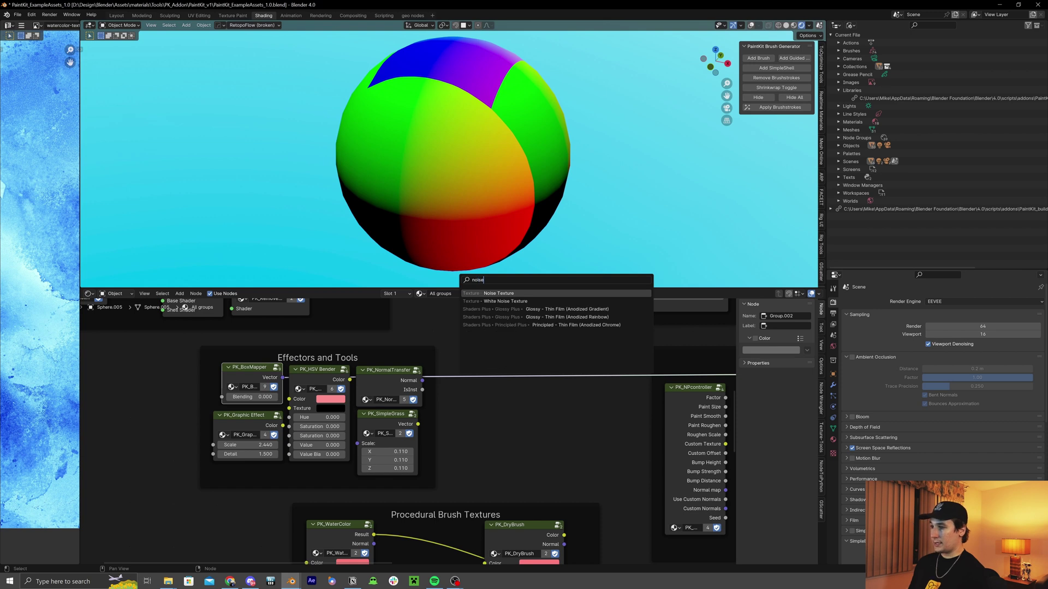
key("Return")
left_click(495, 345)
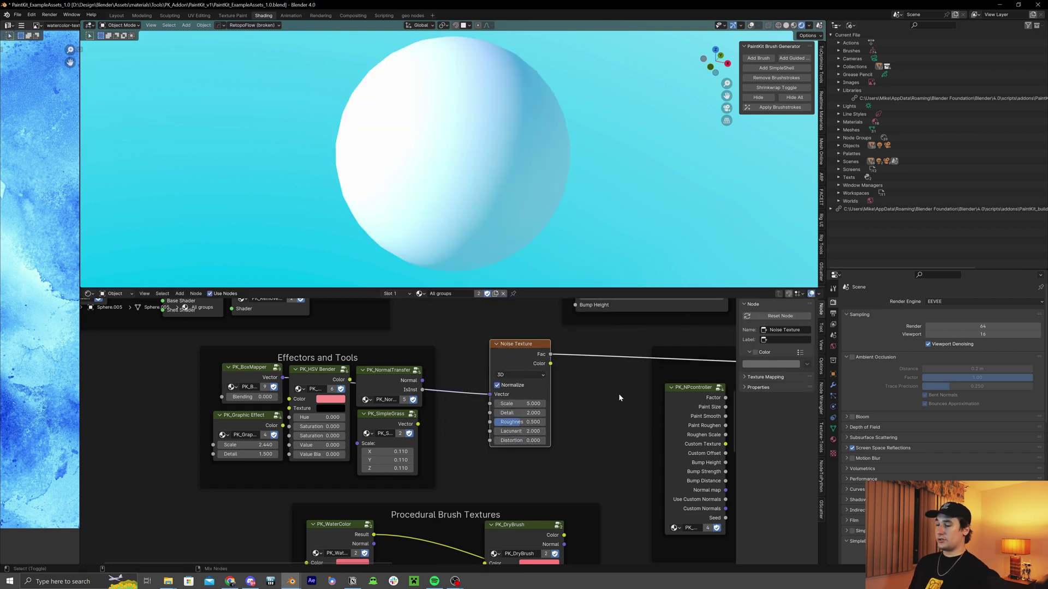
- Set the PK_BoxMapper node's Blending to 0.204 and inspect the mapped noise around the sphere
middle_click_drag(522, 158, 475, 155)
left_click_drag(259, 400, 278, 397)
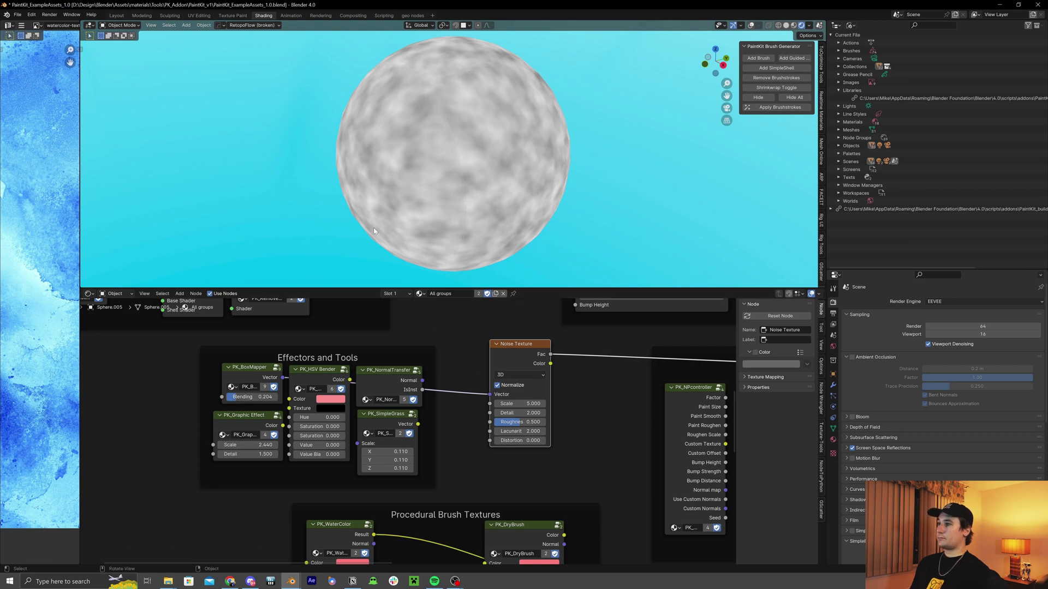
middle_click_drag(373, 227, 426, 131)
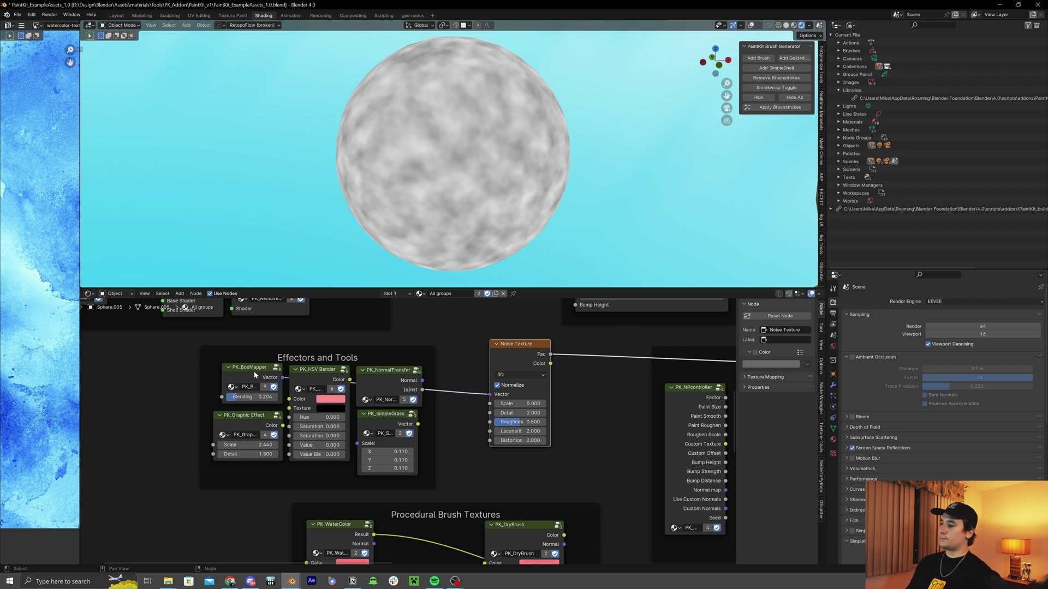
- Delete the Noise Texture node beside the Effectors and Tools frame
middle_click_drag(450, 375, 466, 349)
left_click_drag(414, 355, 418, 356)
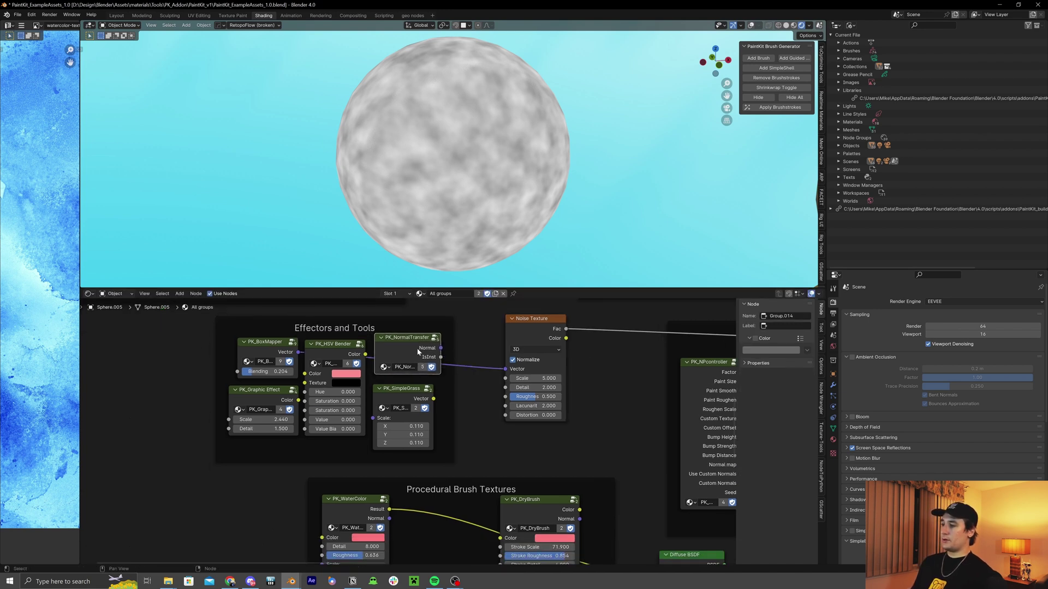
middle_click_drag(473, 349, 490, 378)
left_click_drag(424, 383, 426, 384)
mouse_move(353, 376)
left_mouse_down()
mouse_move(381, 380)
mouse_move(352, 383)
left_mouse_up()
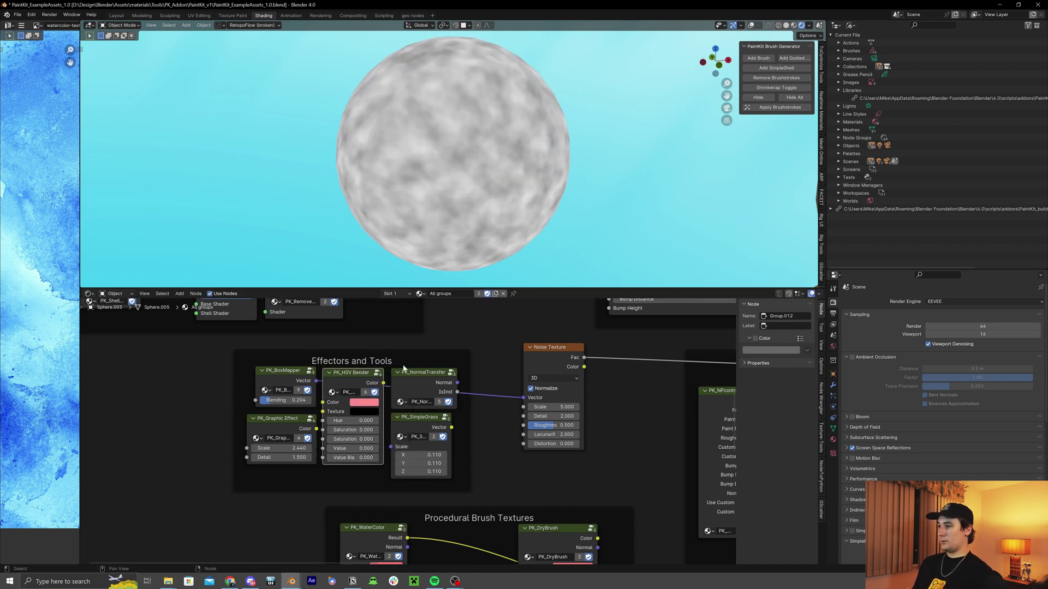
left_click(557, 369)
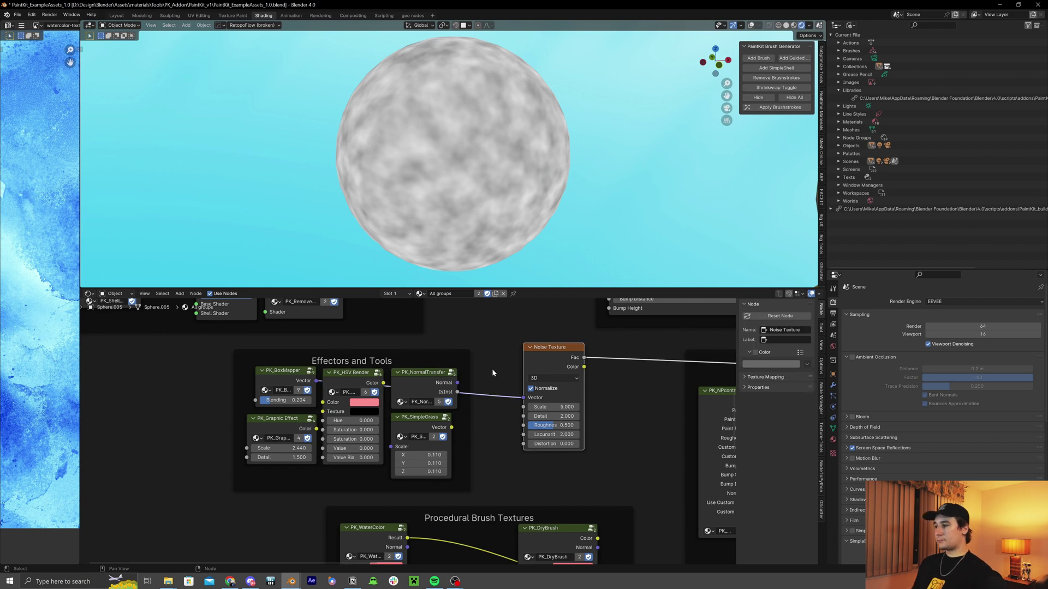
key("x")
- Move the PK_NormalTransfer and PK_SimpleGrass nodes together farther away from the PK_HSV Bender node to make room
left_click(352, 378)
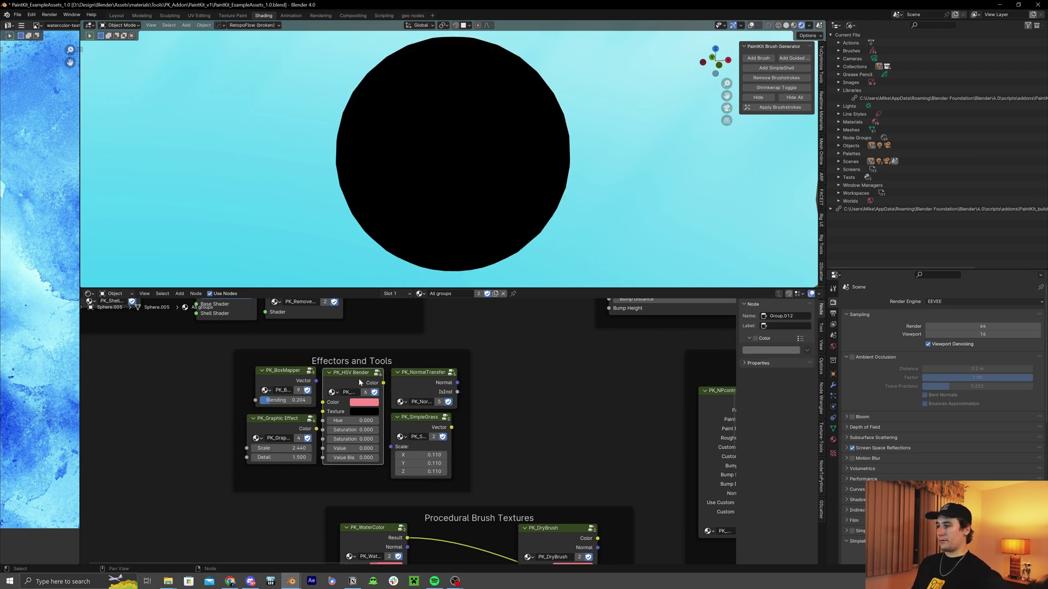
left_click(431, 376)
left_click(427, 443, "shift")
key("g")
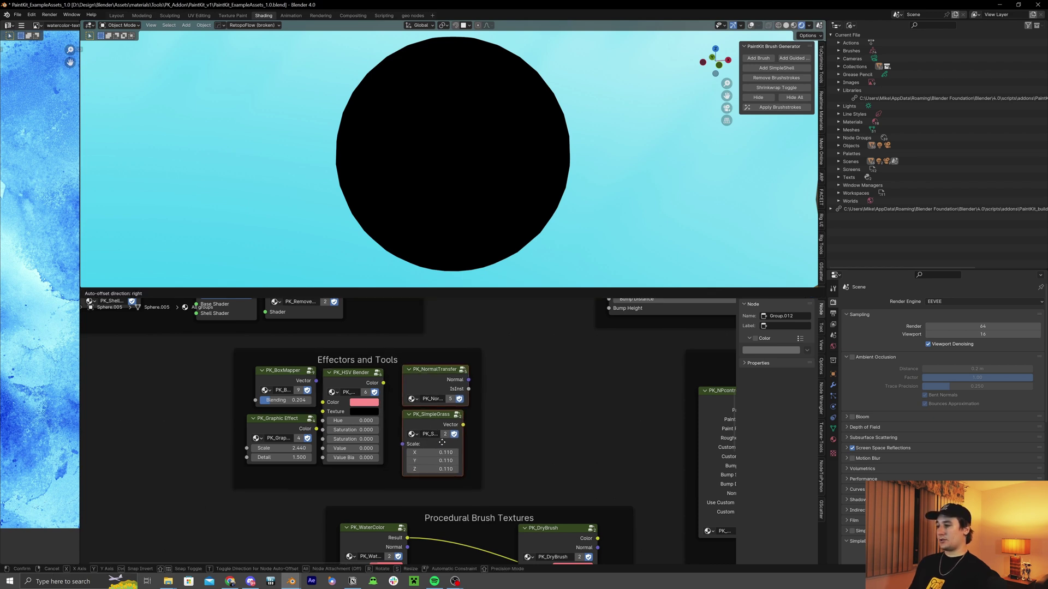
left_click(445, 447)
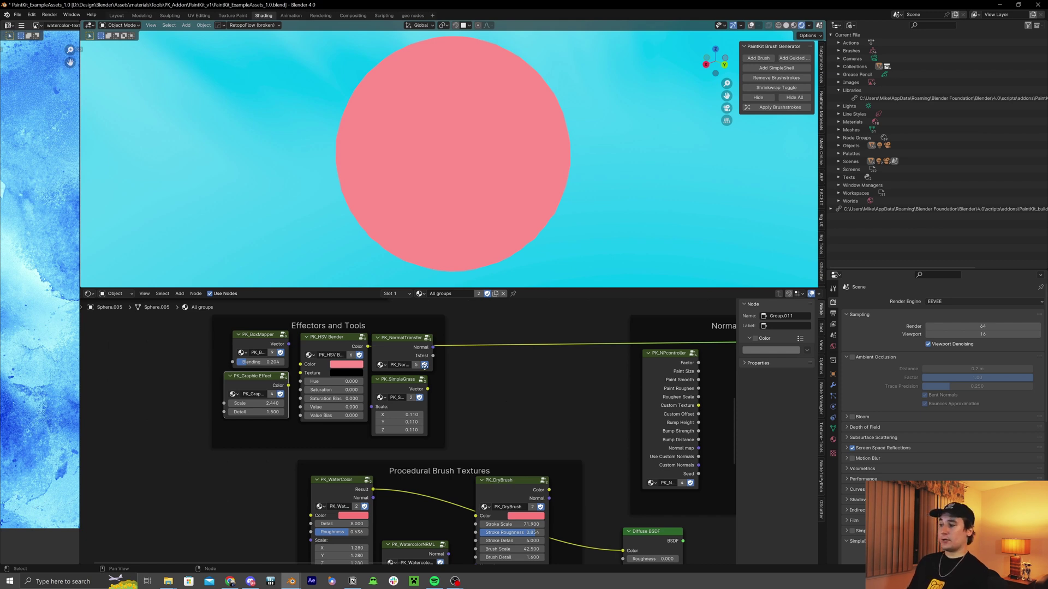
- Connect the PK_Graphic Effect Color output to the PK_HSV Bender Texture input and set Saturation to 0.920
left_click_drag(288, 386, 300, 373)
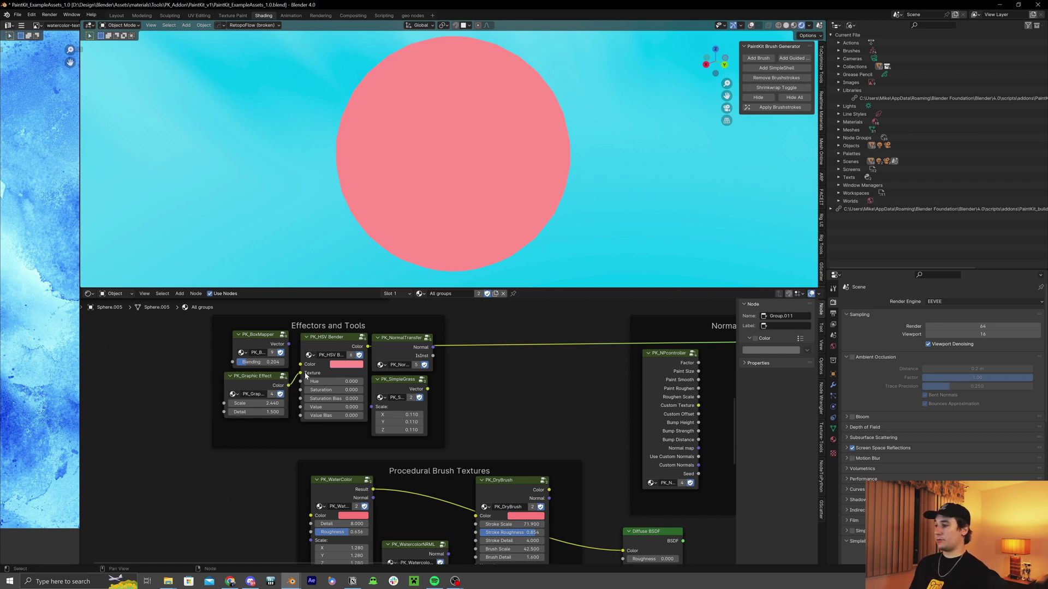
scroll(313, 393, "up", 3)
middle_click_drag(392, 413, 403, 418)
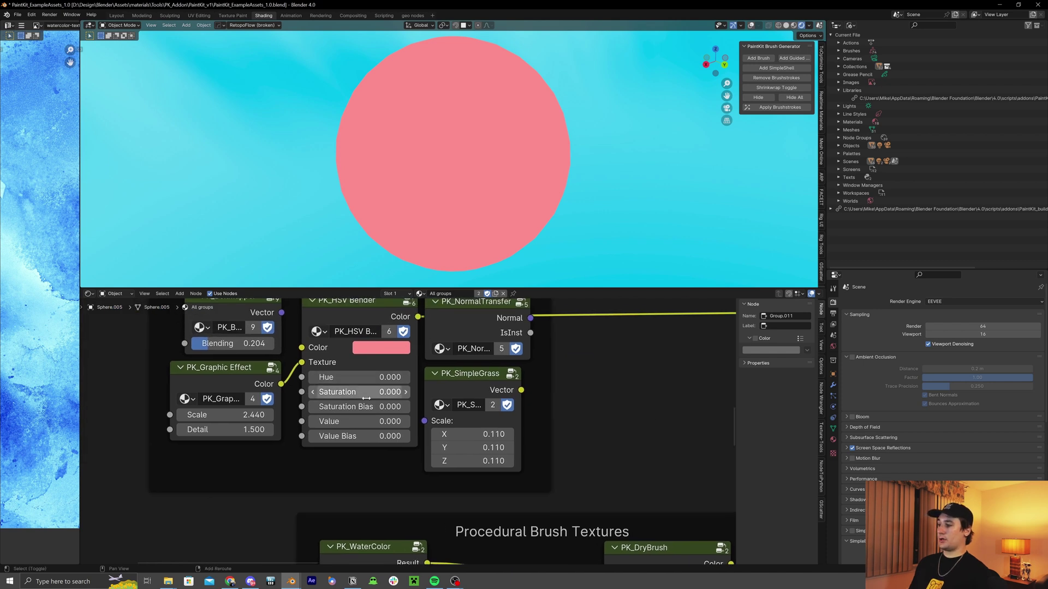
left_click_drag(360, 392, 409, 392)
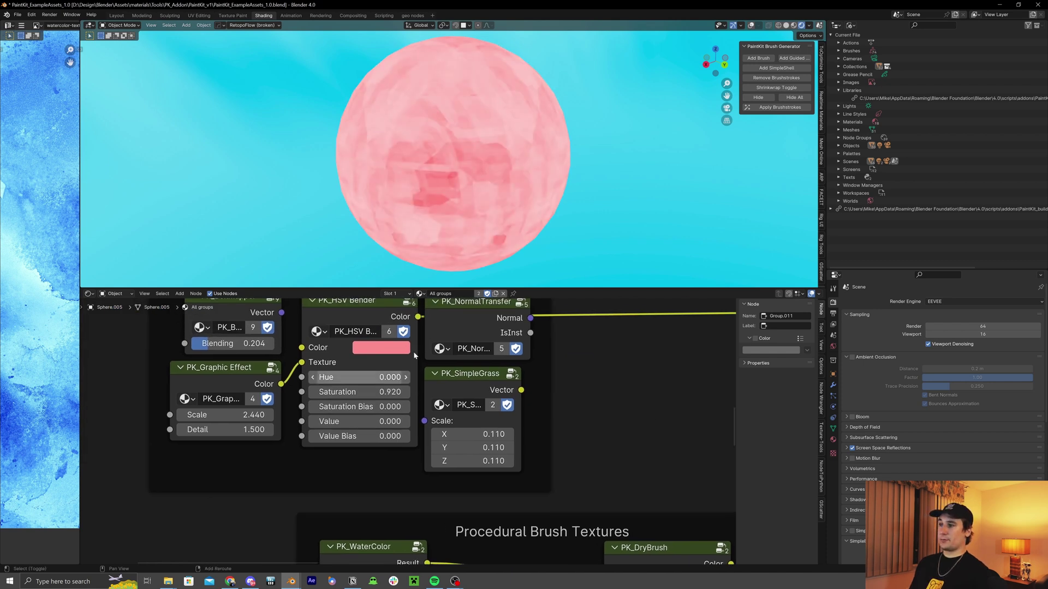
mouse_move(611, 229)
middle_mouse_down()
mouse_move(569, 196)
mouse_move(541, 202)
mouse_move(644, 219)
mouse_move(611, 216)
middle_mouse_up()
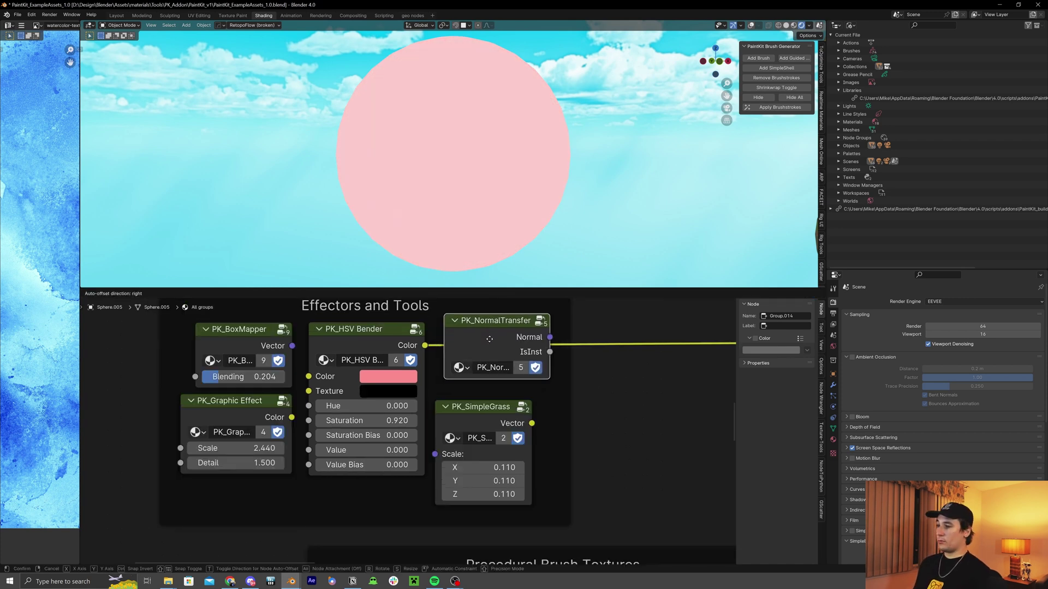
- Reposition the PK_NormalTransfer node in its frame and cut the preview link from the PK_HSV Bender Color output
left_click(489, 340)
right_click_drag(620, 339, 622, 360, "ctrl")
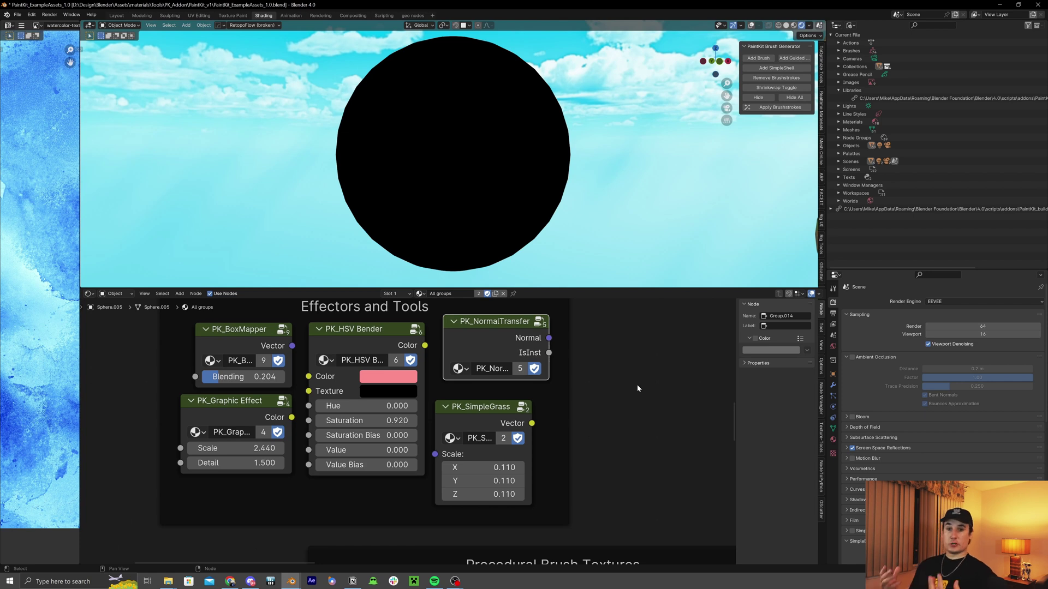
scroll(637, 384, "down", 2)
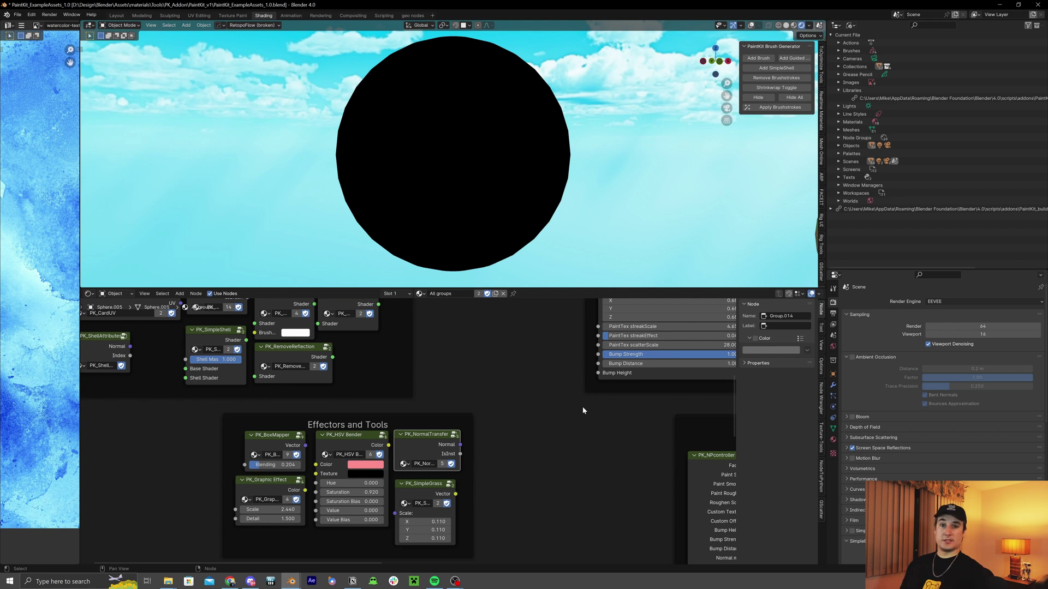
- Select the grass plane among the example assets and examine its Grass material's shader nodes
key("Home")
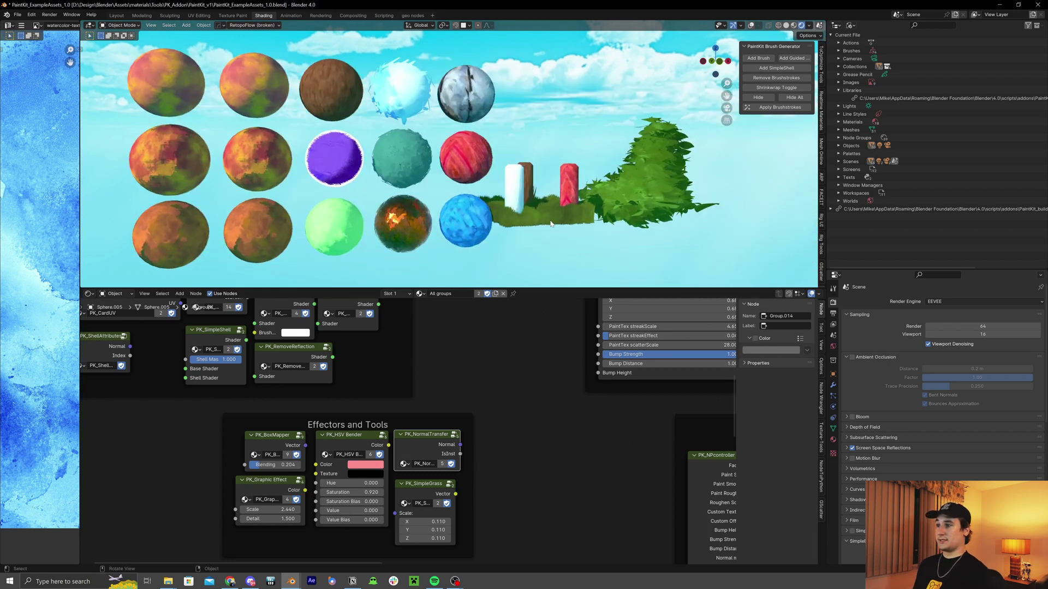
left_click(550, 223)
scroll(550, 221, "up", 3)
middle_click_drag(550, 220, 469, 202)
scroll(542, 205, "up", 3)
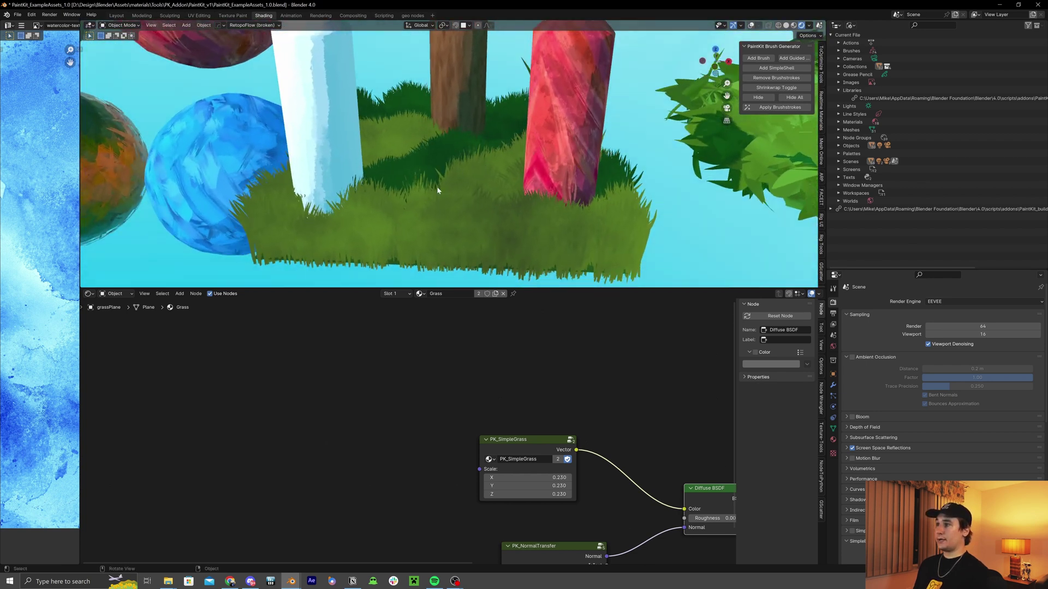
scroll(438, 189, "down", 8)
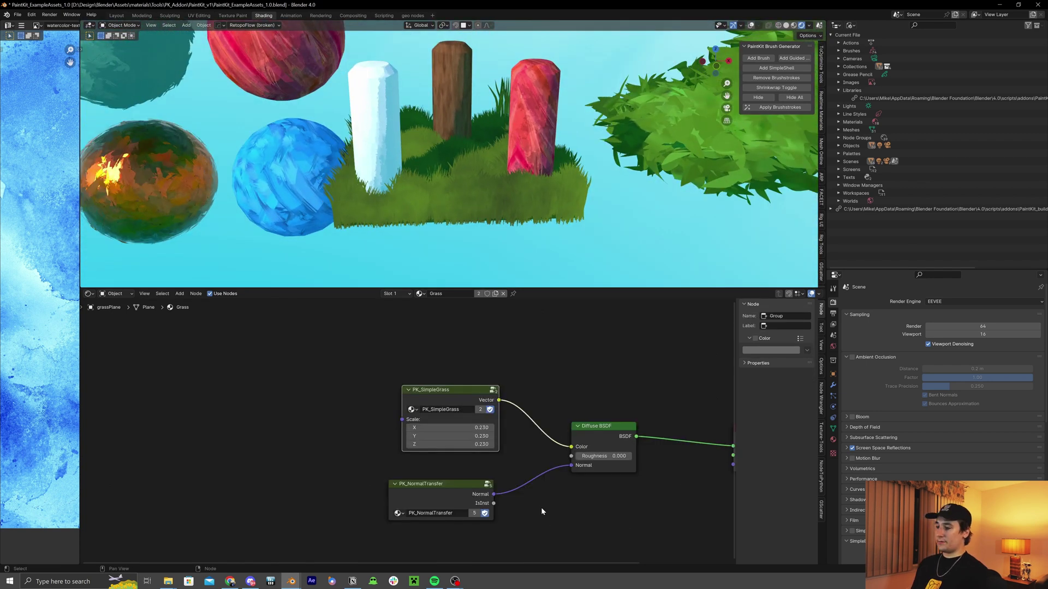
- Cut the link from PK_NormalTransfer's Normal output to the Diffuse BSDF in the Grass material and move PK_NormalTransfer nearer PK_SimpleGrass
middle_click_drag(542, 511, 479, 444)
right_click_drag(474, 438, 476, 441, "ctrl")
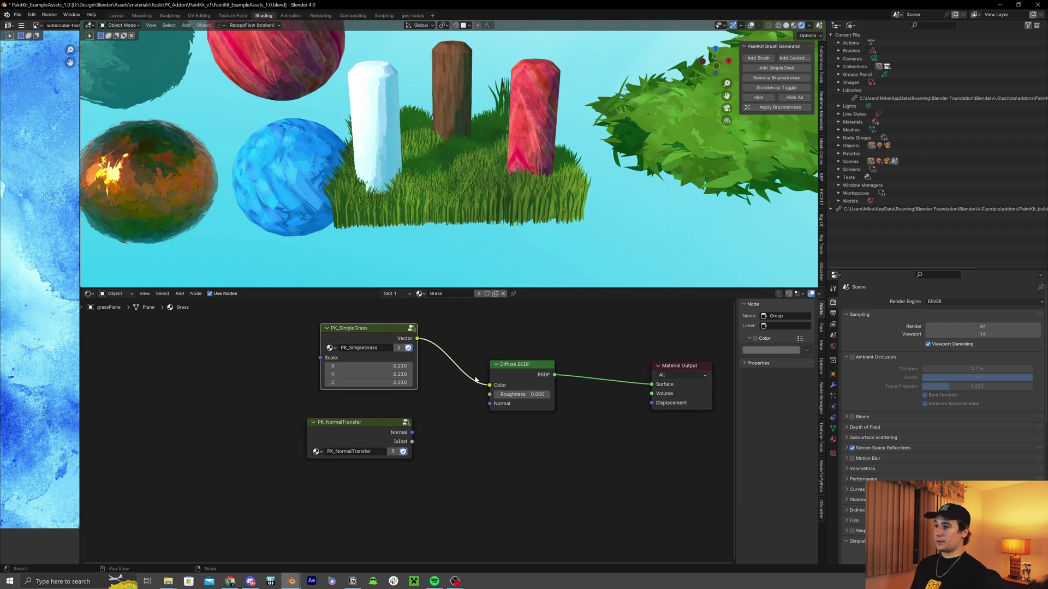
scroll(374, 203, "up", 2)
scroll(546, 172, "up", 2)
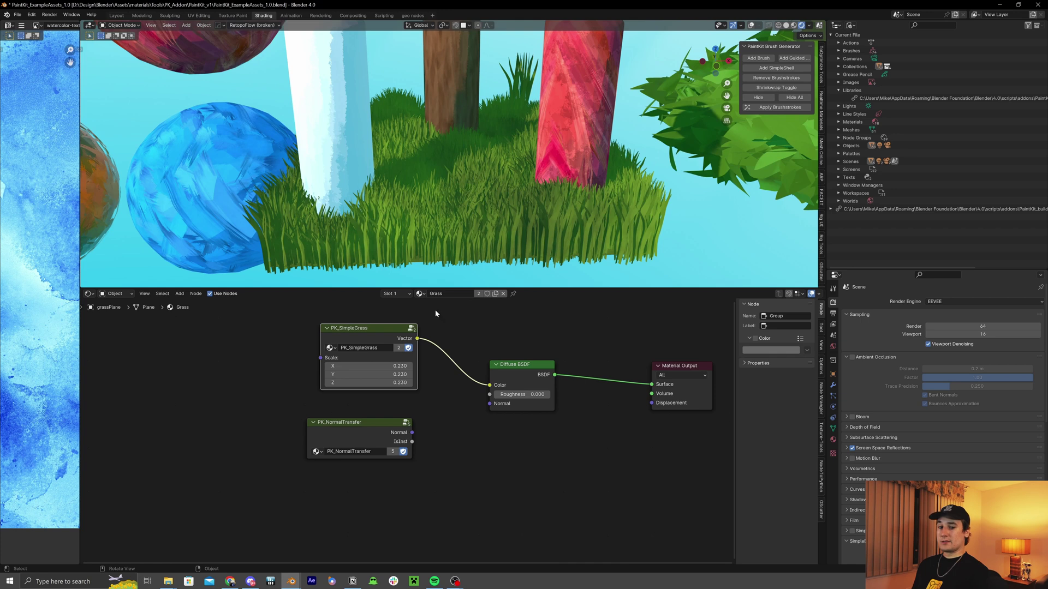
left_click_drag(403, 426, 403, 415)
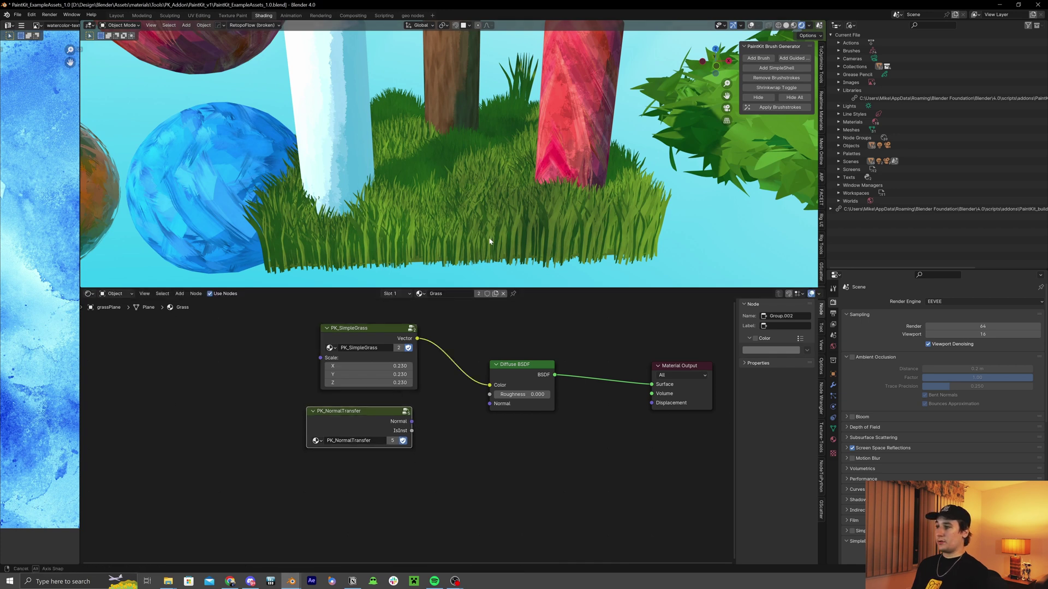
- Reconnect the PK_NormalTransfer Normal output to the Diffuse BSDF Normal input and compare the grass shading
middle_click_drag(493, 236, 430, 190)
middle_click_drag(432, 239, 426, 268)
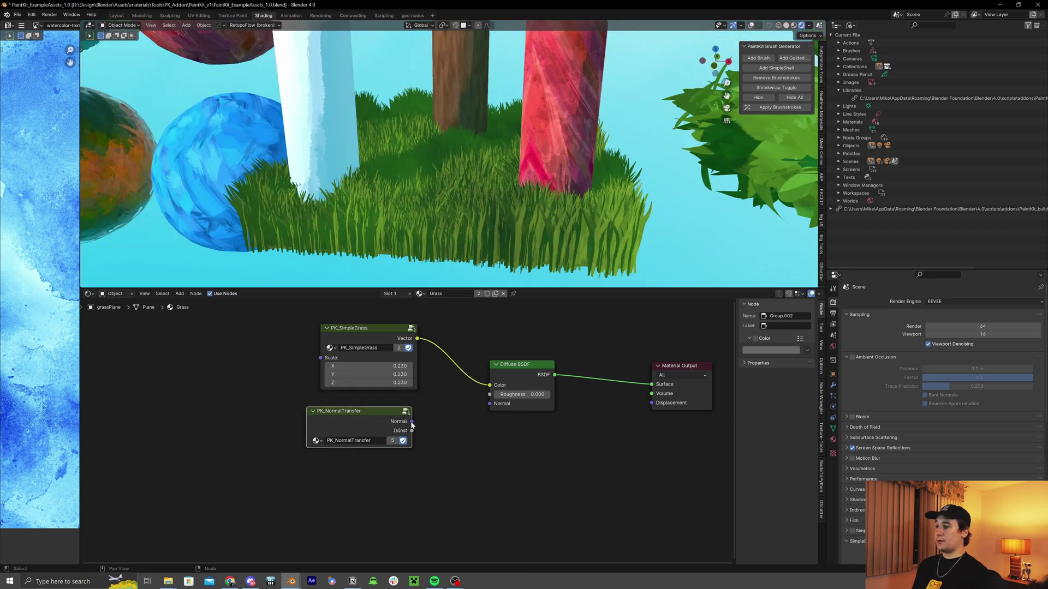
left_click_drag(411, 422, 490, 404)
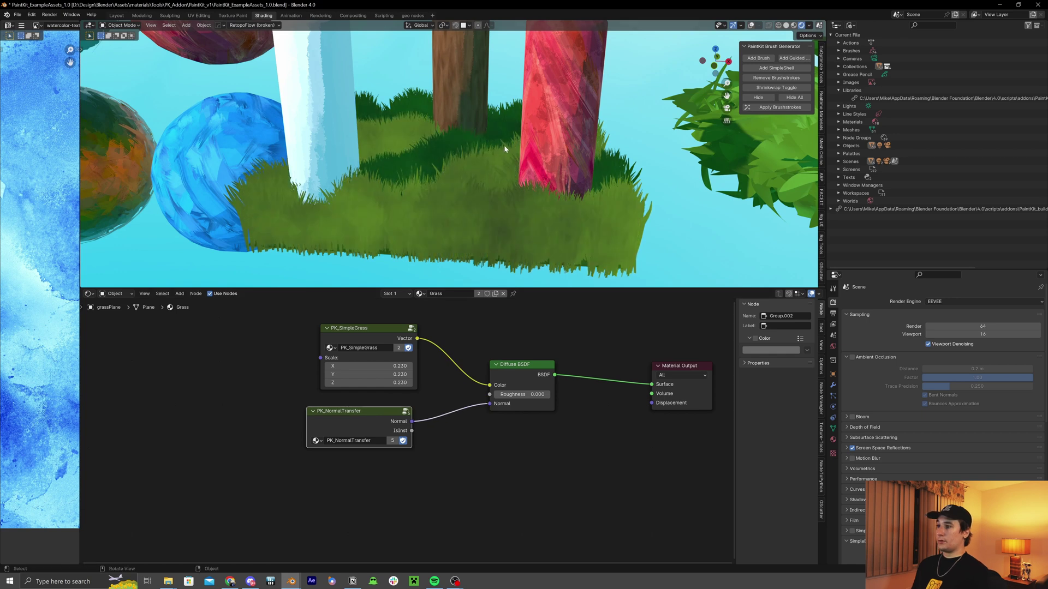
middle_click_drag(472, 169, 375, 230)
- Return to the sphere's All groups material and select the BrushGen Tools frame to examine its node groups
scroll(474, 224, "down", 4)
scroll(480, 211, "up", 5)
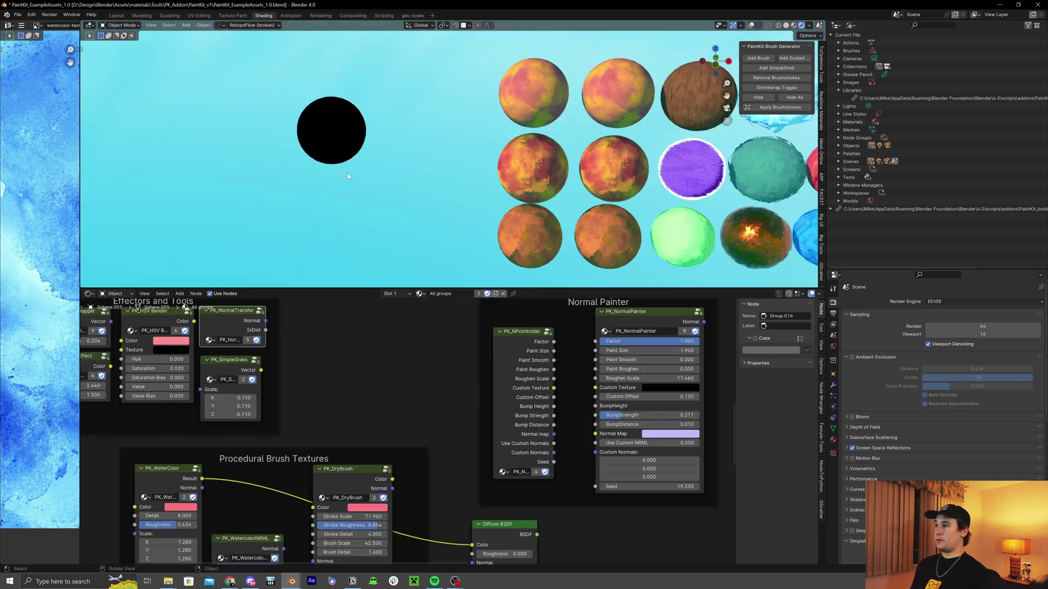
middle_click_drag(348, 173, 456, 204)
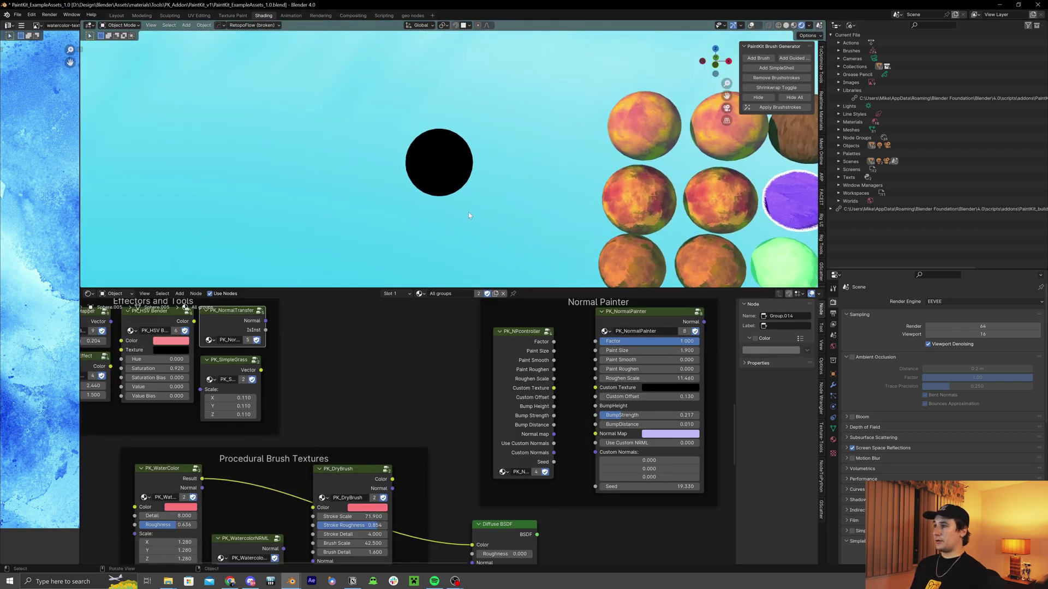
mouse_move(388, 316)
middle_mouse_down()
mouse_move(447, 464)
mouse_move(467, 402)
mouse_move(524, 392)
middle_mouse_up()
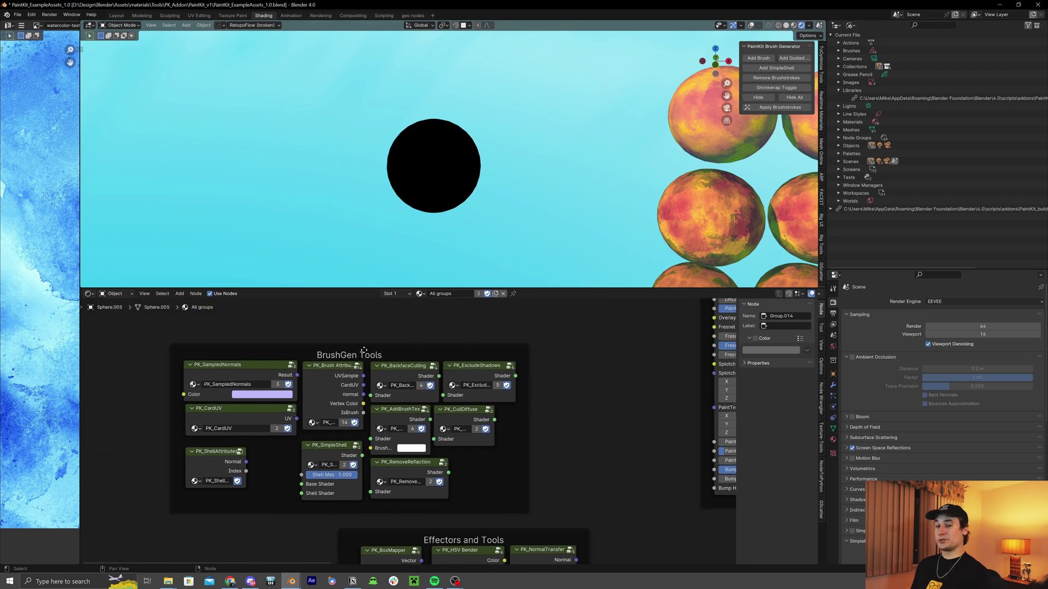
left_click(440, 383)
scroll(447, 393, "down", 3)
scroll(404, 414, "up", 1)
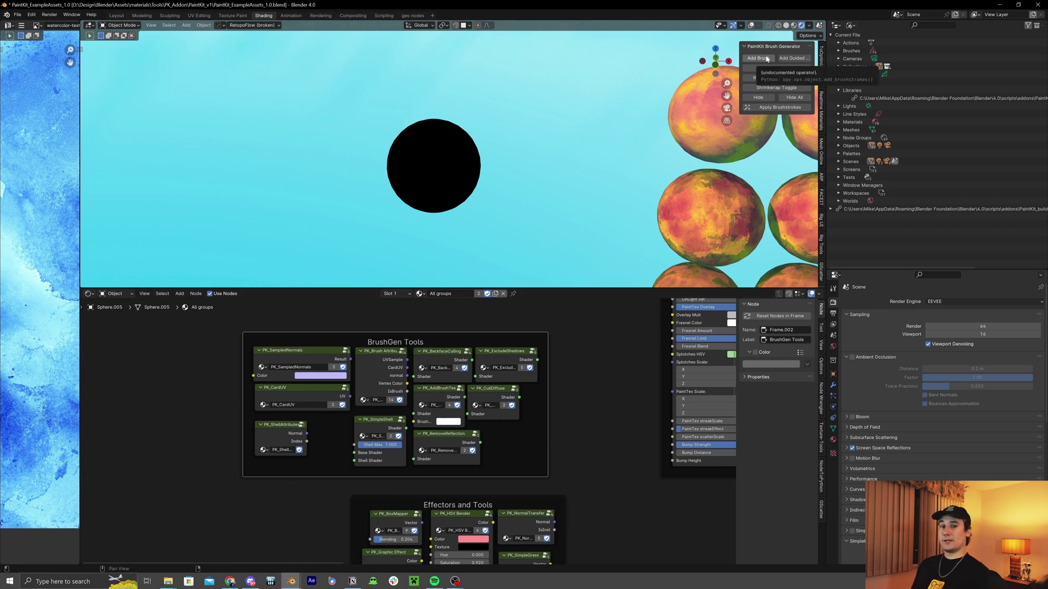
scroll(546, 415, "down", 4)
middle_click_drag(586, 417, 519, 384)
key("shift+a")
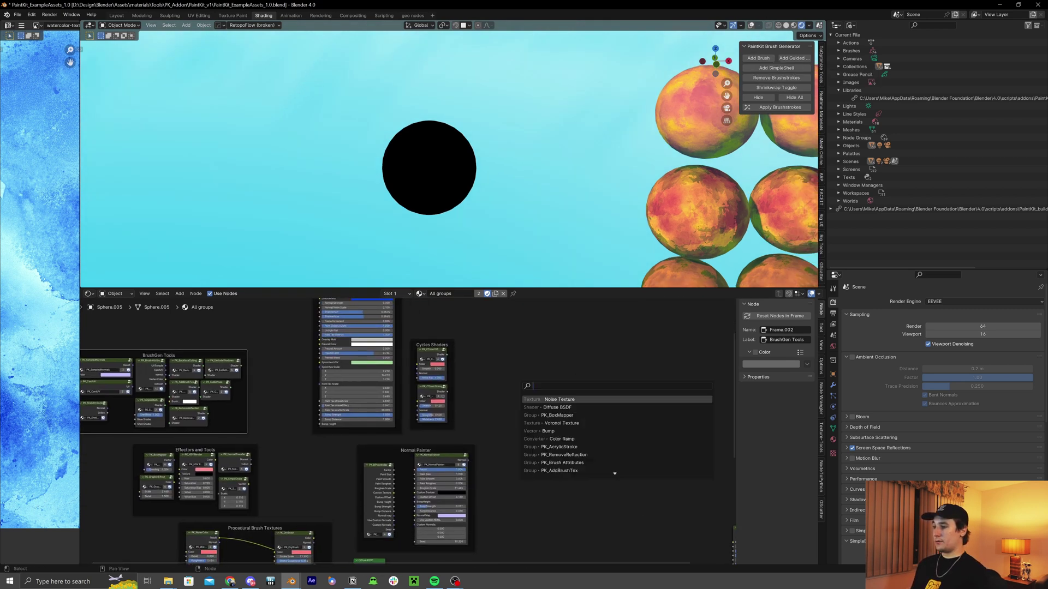
type("toon")
key("Return")
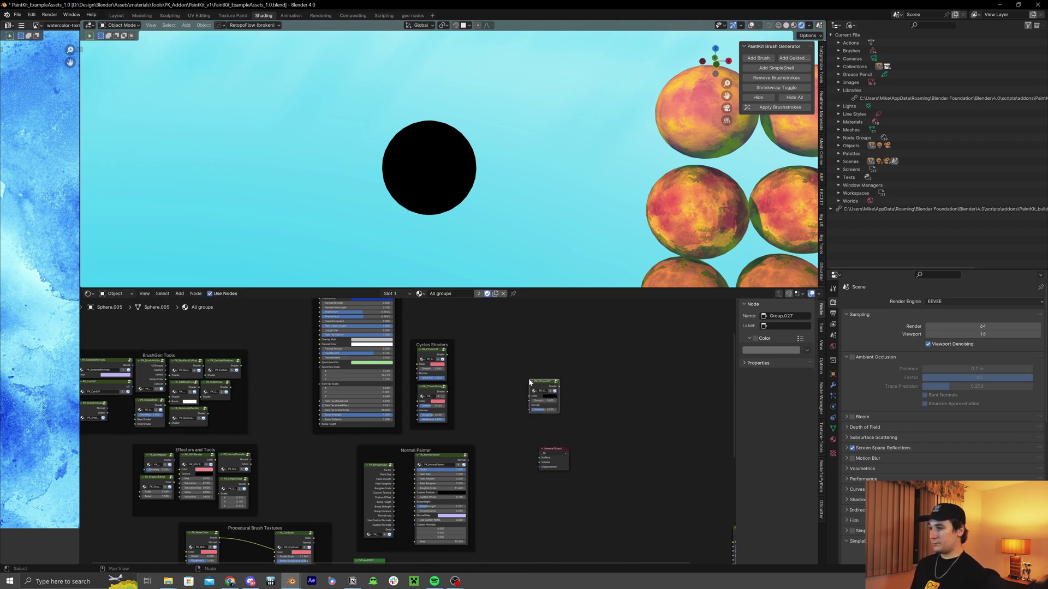
key("ctrl+z")
- Add a Diffuse BSDF connected to the Material Output's Surface and place it above the BrushGen Tools frame
key("shift+a")
type("diffus")
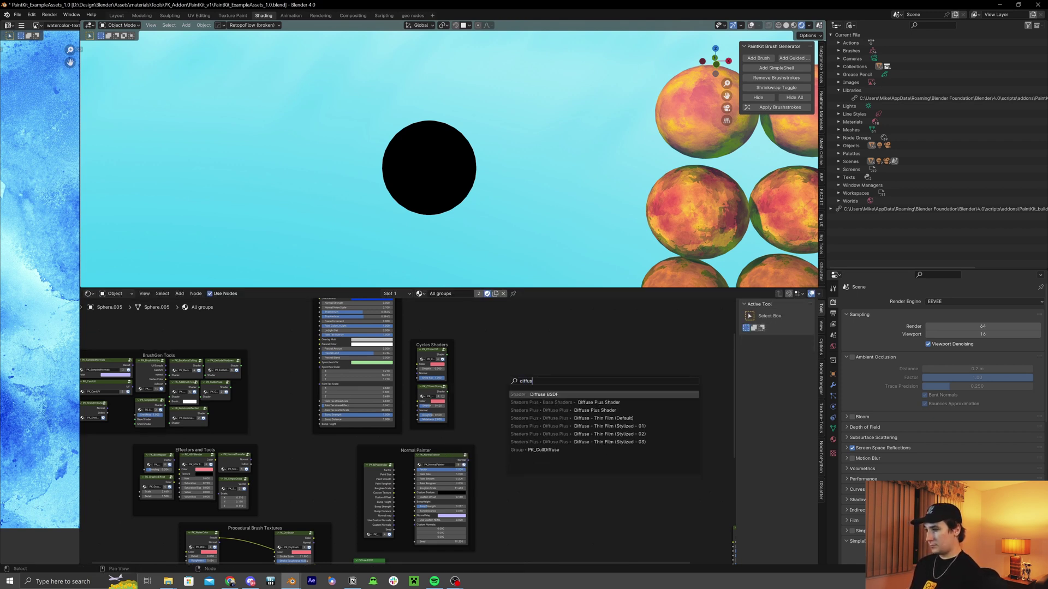
key("Return")
left_click(498, 396)
left_click_drag(513, 392, 542, 458)
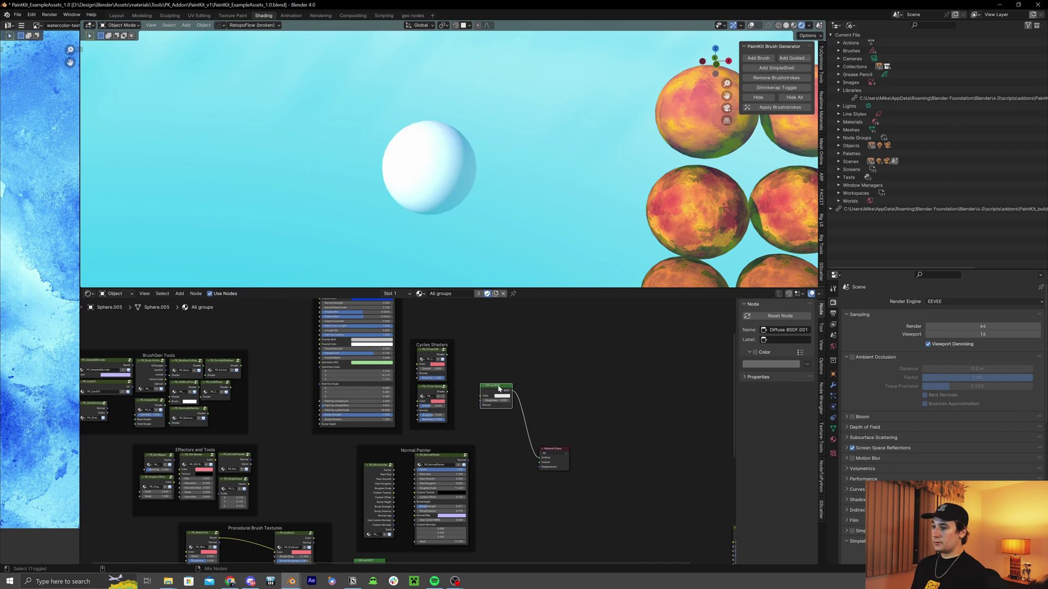
middle_click_drag(586, 445, 642, 487)
key("g")
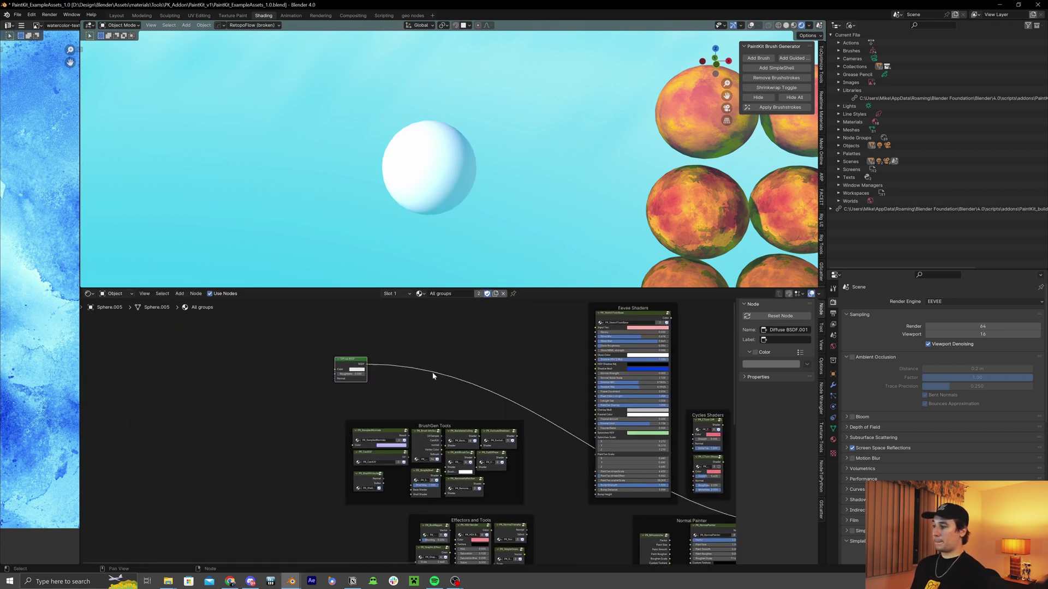
left_click(415, 387)
scroll(480, 391, "up", 2)
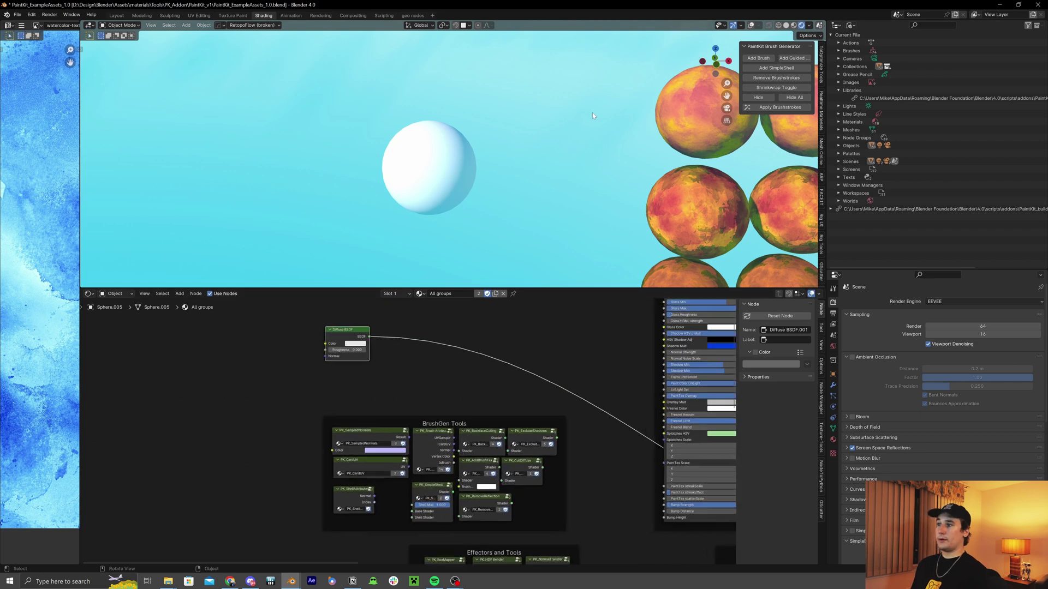
- Generate brushstroke cards on the sphere with the PaintKit Brush Generator
mouse_move(593, 115)
middle_mouse_down()
mouse_move(516, 146)
mouse_move(527, 170)
mouse_move(543, 165)
middle_mouse_up()
left_click(758, 57)
scroll(547, 167, "up", 1)
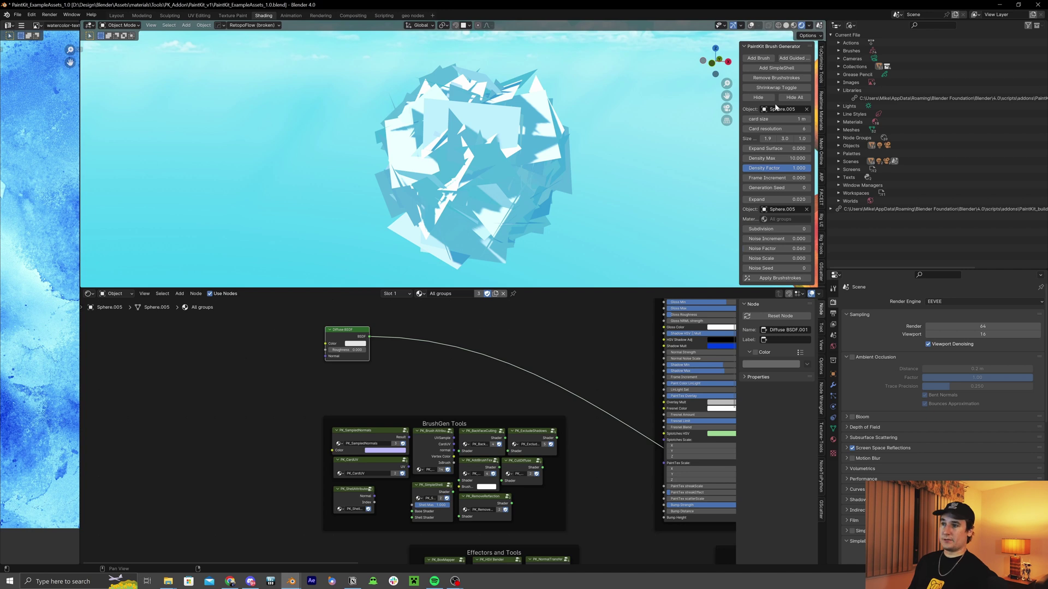
- Insert a PK_AddBrushTex group between the Diffuse BSDF and the Material Output, then space the nodes apart and widen the group
middle_click_drag(452, 380, 504, 406)
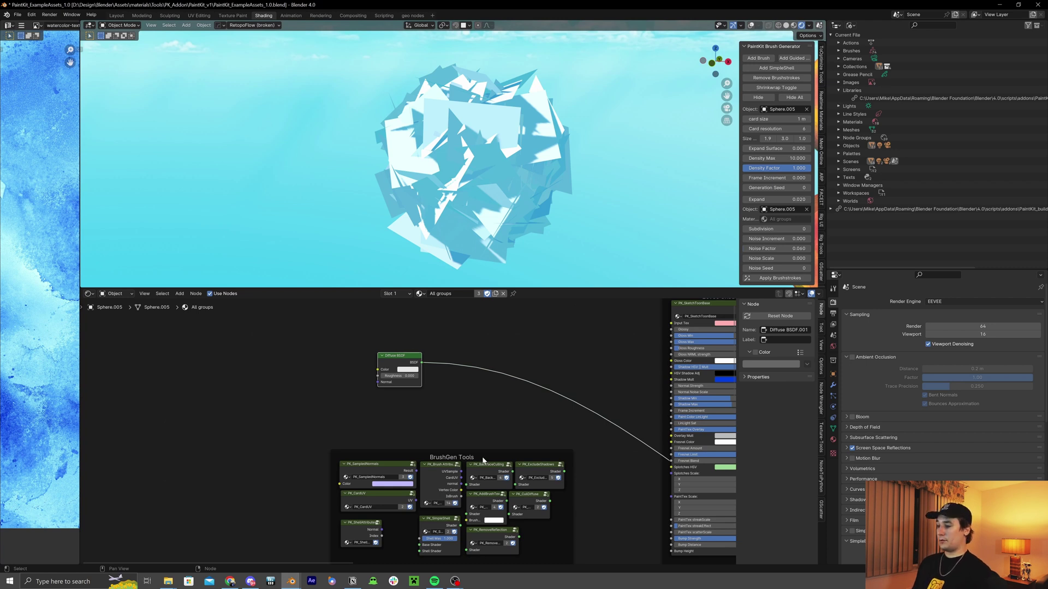
middle_click_drag(483, 460, 484, 434)
key("shift+a")
type("add")
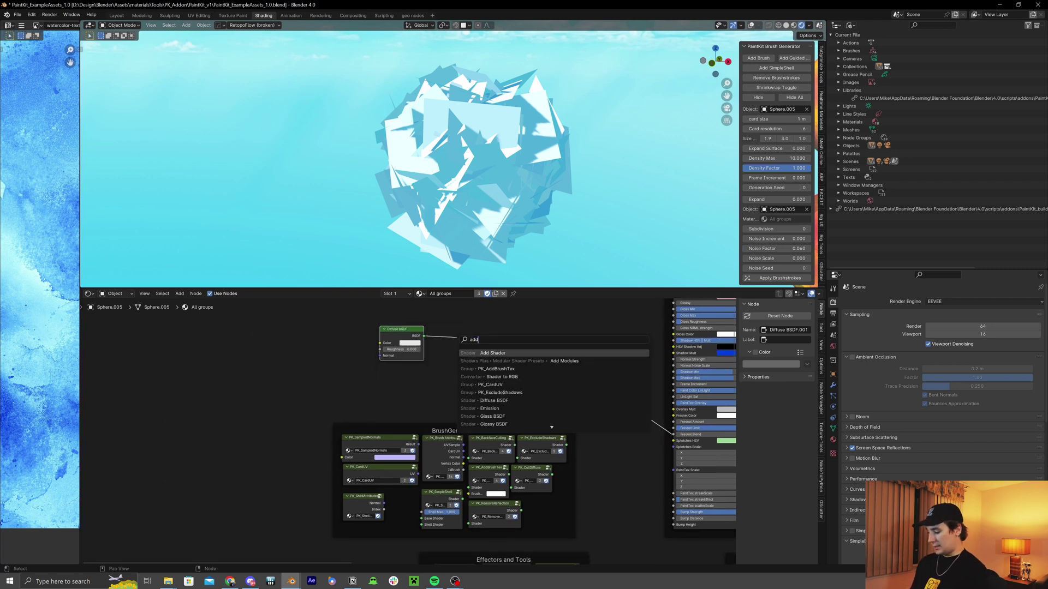
type("bu")
key("Return")
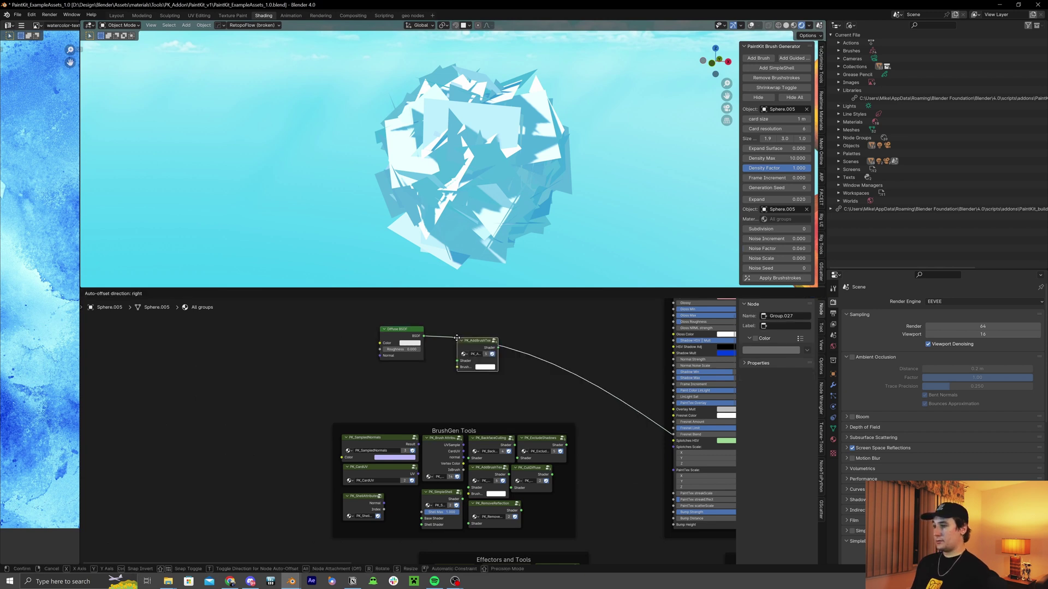
left_click(483, 352)
scroll(540, 346, "up", 2)
middle_click_drag(545, 359, 541, 433)
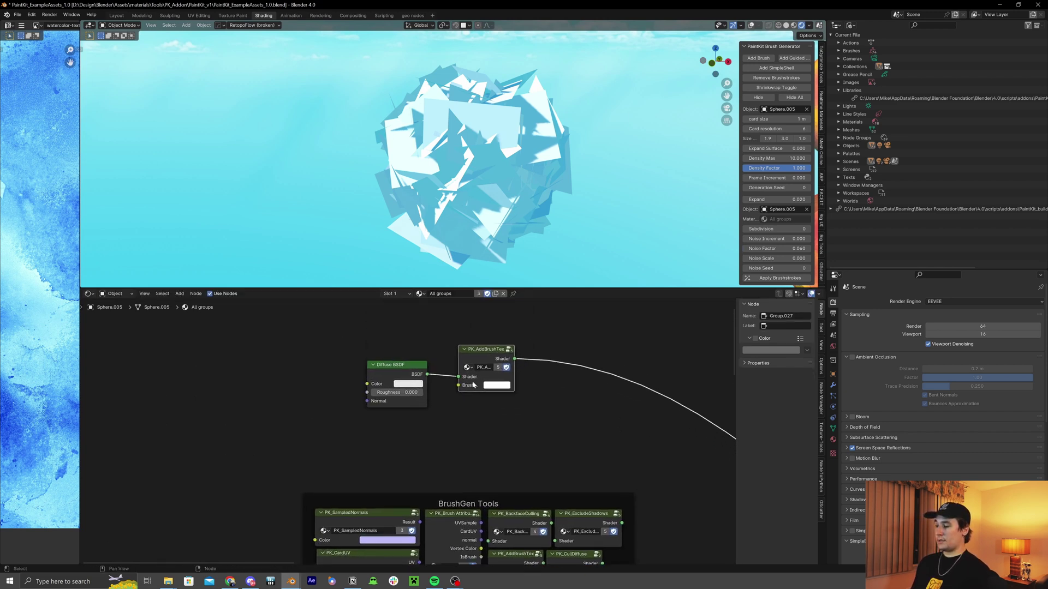
left_click(390, 382)
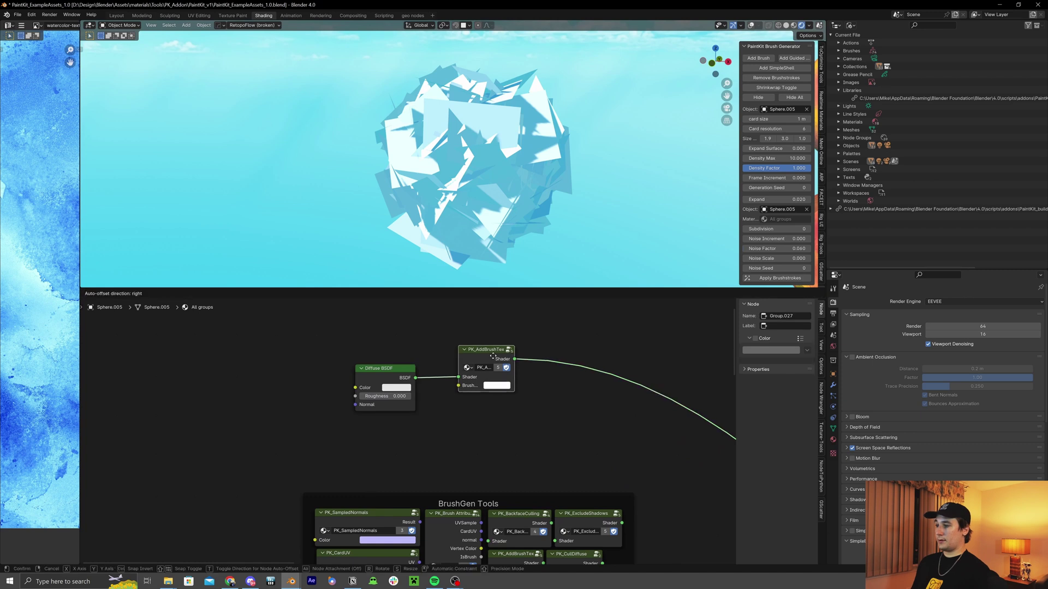
left_click_drag(497, 384, 544, 384)
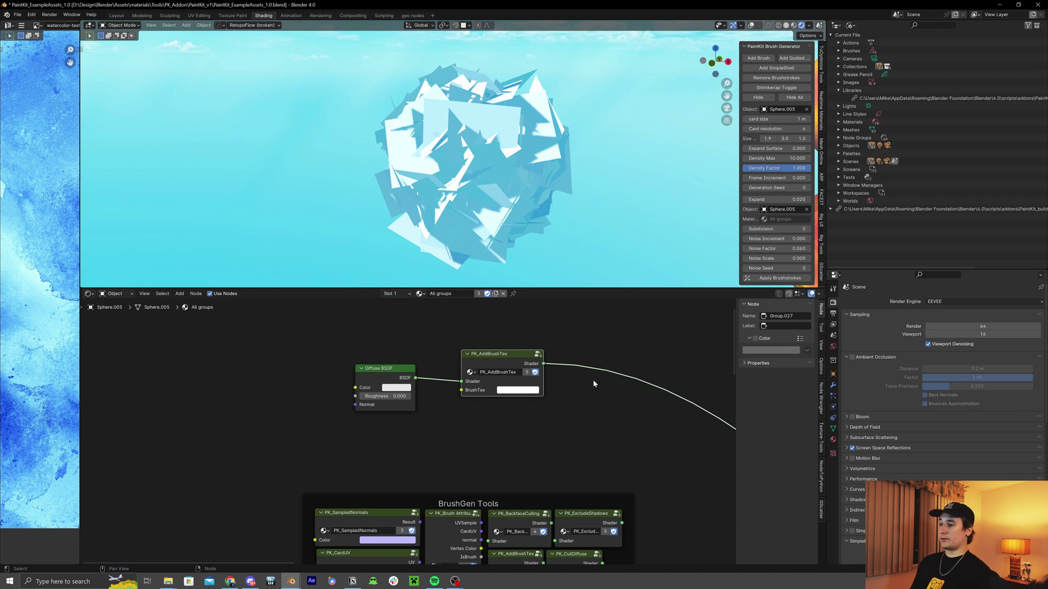
- Set the All groups material's Blend Mode and Shadow Mode to Alpha Hashed
left_click(833, 439)
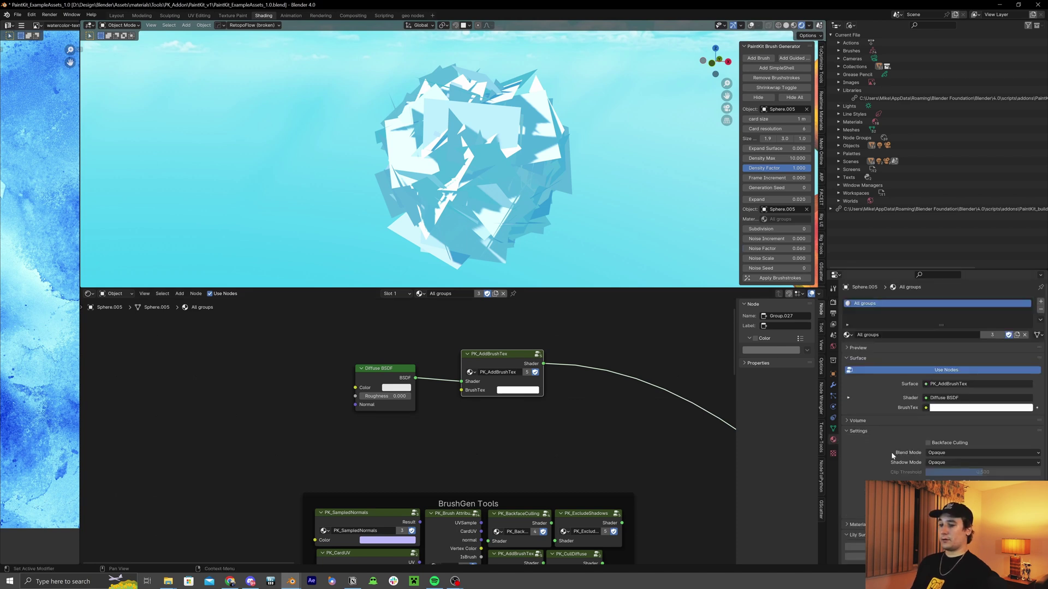
left_click(961, 463)
left_click(961, 489)
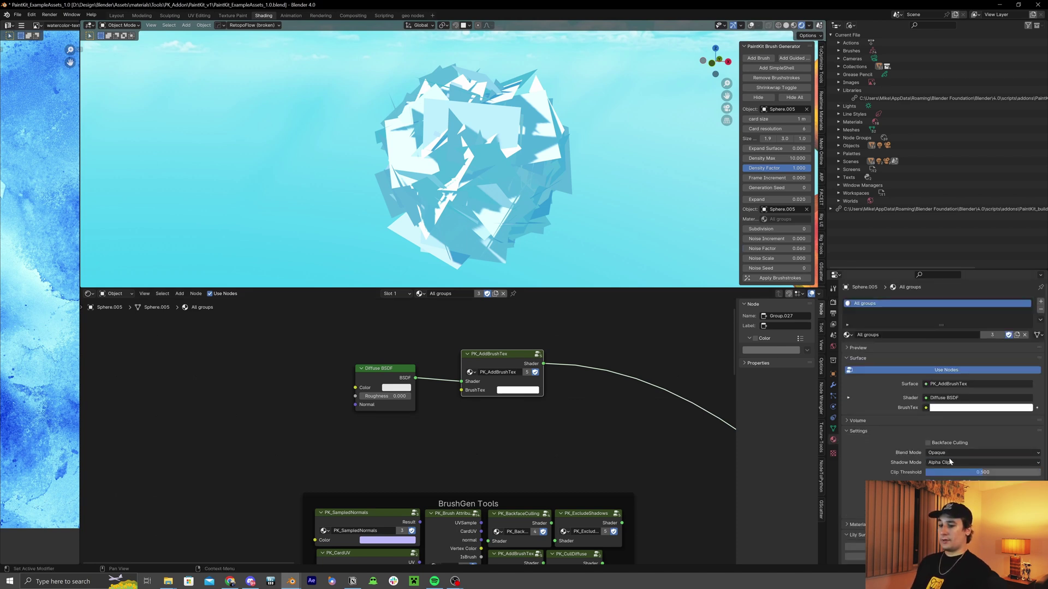
left_click(955, 453)
left_click(954, 464)
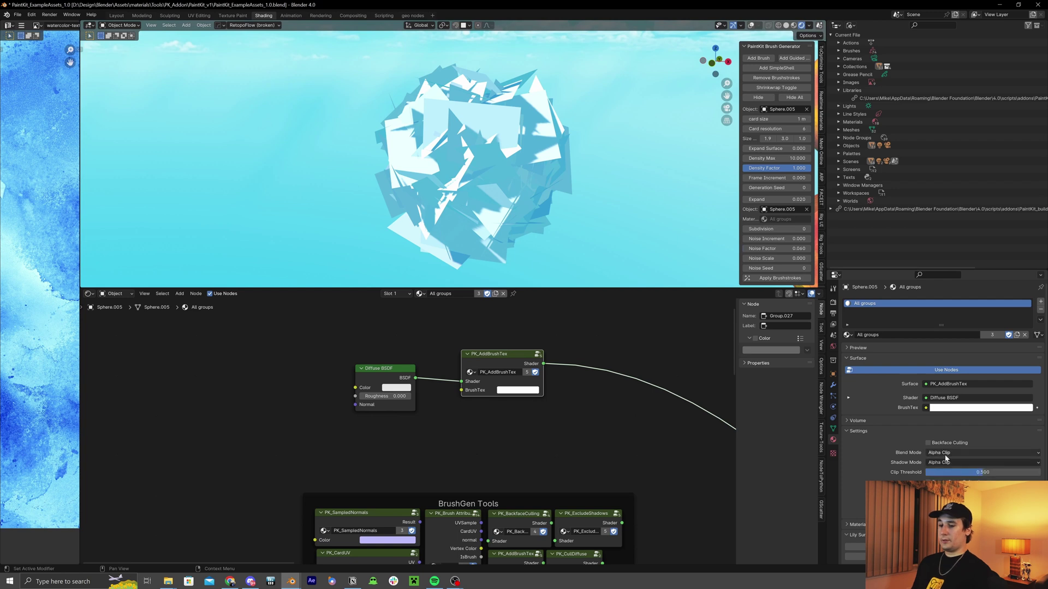
left_click(949, 453)
left_click(944, 479)
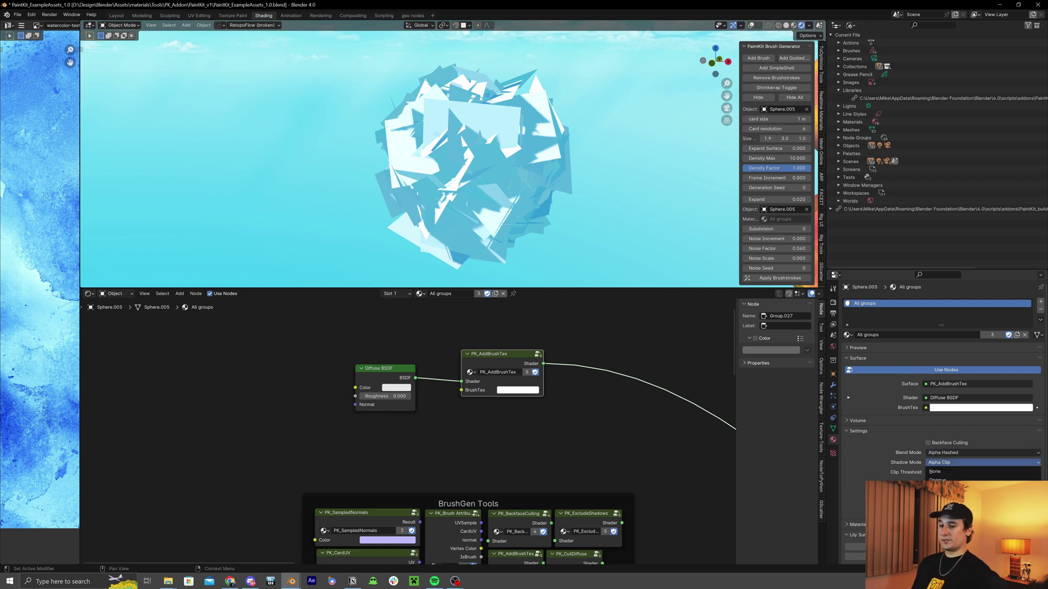
- Move the Diffuse BSDF up and add an Image Texture with its Color output linked to PK_AddBrushTex's BrushTex input
left_click_drag(548, 382, 535, 403)
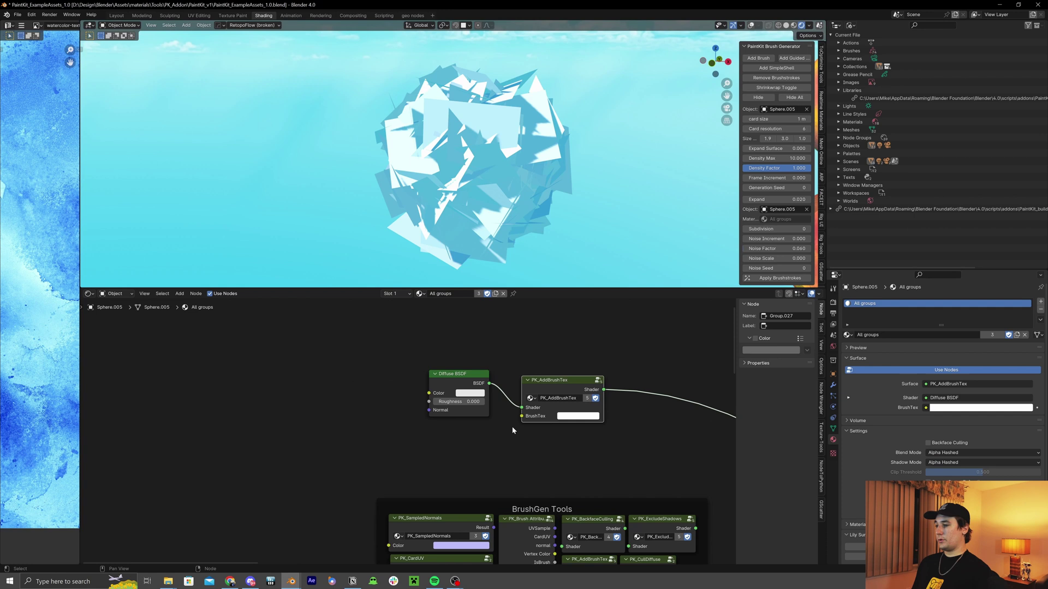
middle_click_drag(512, 428, 552, 413)
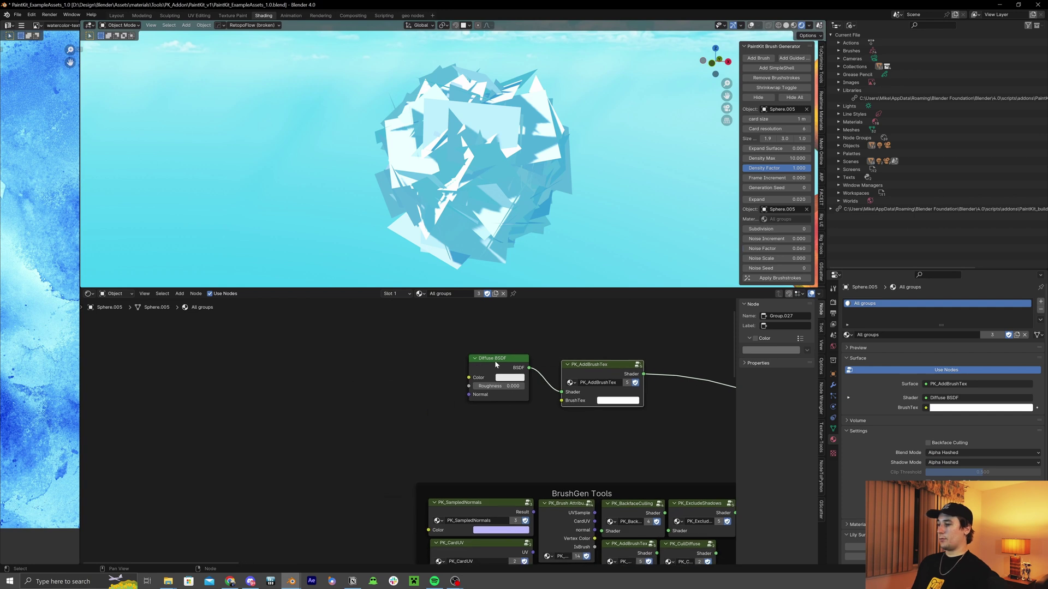
left_click_drag(496, 363, 480, 331)
mouse_move(562, 402)
left_mouse_down()
mouse_move(539, 415)
mouse_move(404, 406)
left_mouse_up()
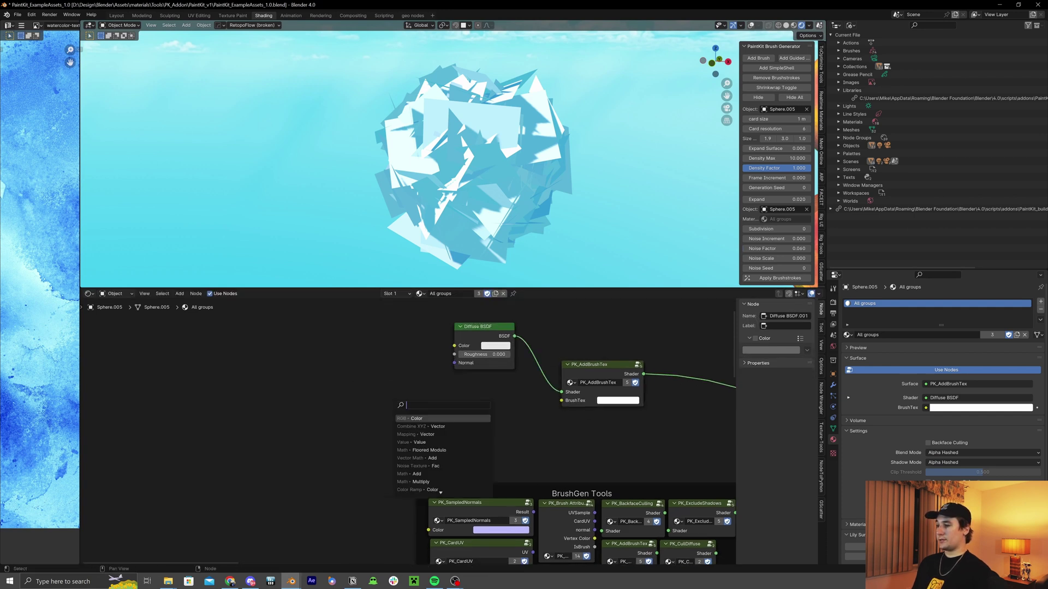
type("tex")
key("Down")
key("Down")
key("Down")
key("Down")
key("Down")
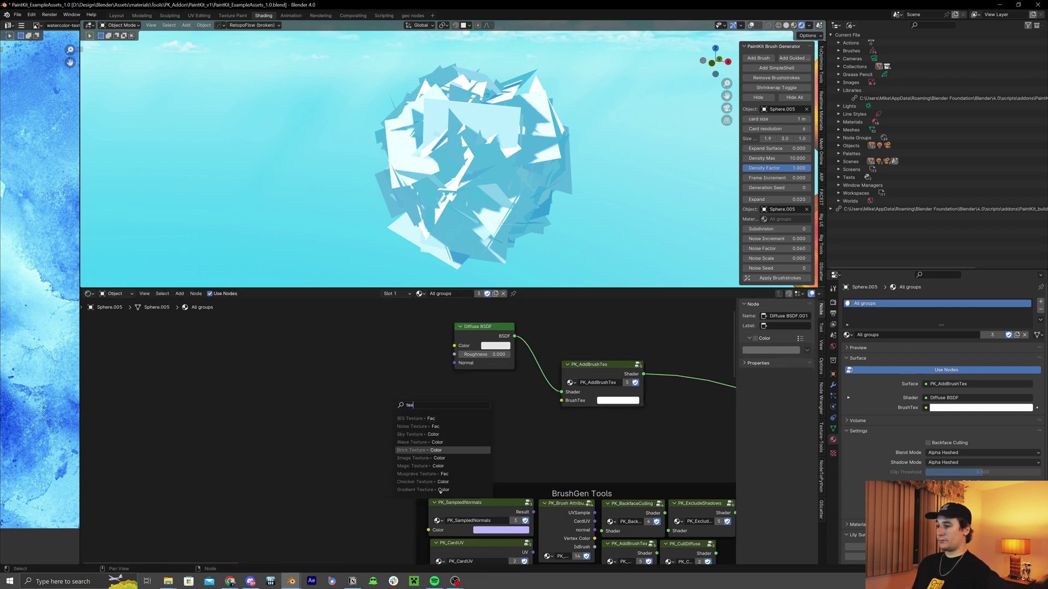
key("Return")
left_click(384, 407)
- Load watercolor-texture-png-7.png from the Textures folder into the Image Texture node
left_click(408, 380)
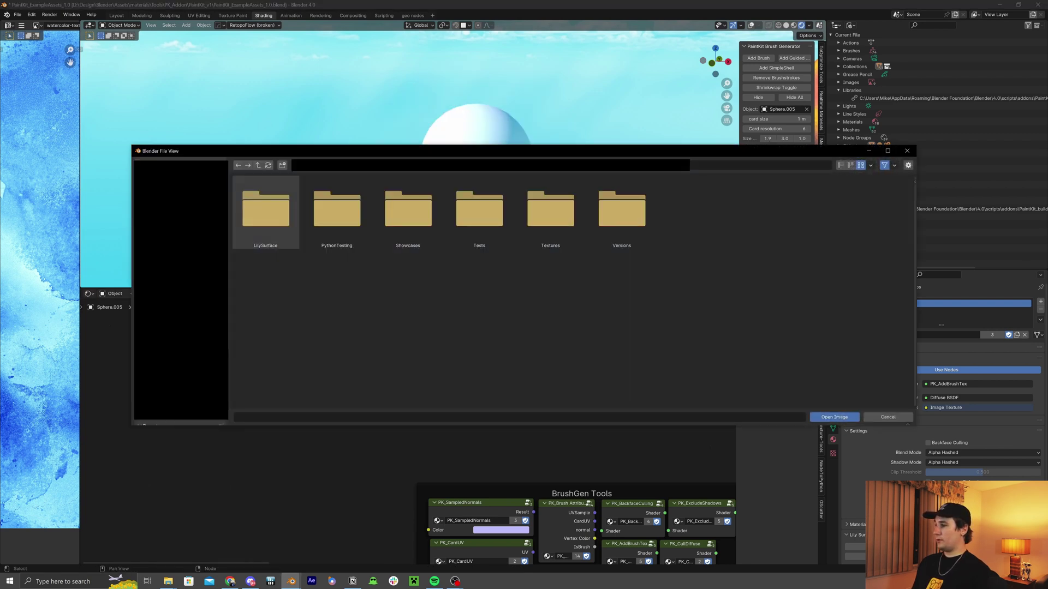
double_click(551, 210)
double_click(549, 363)
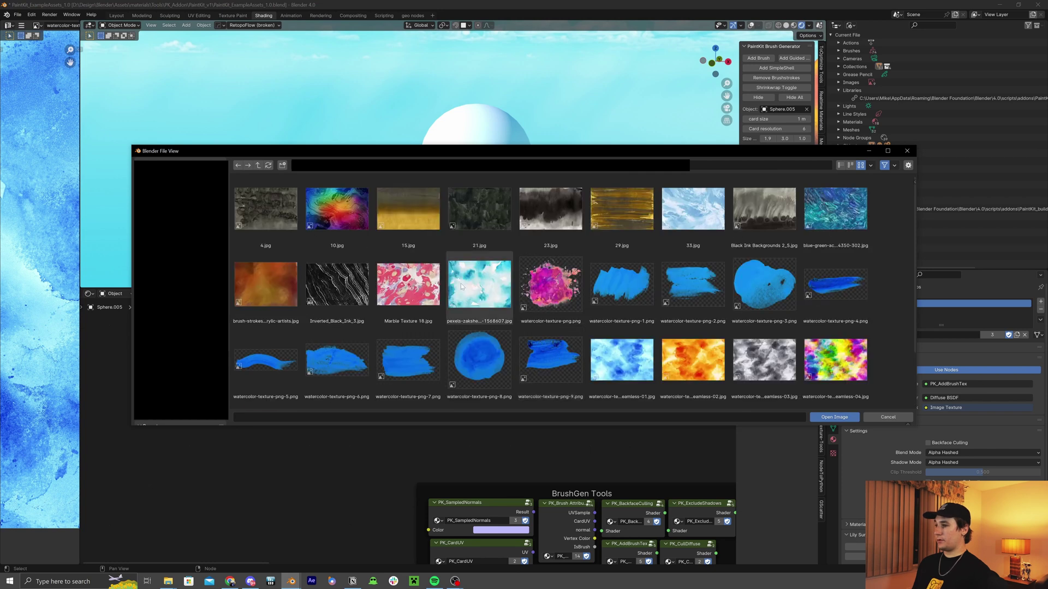
left_click(410, 355)
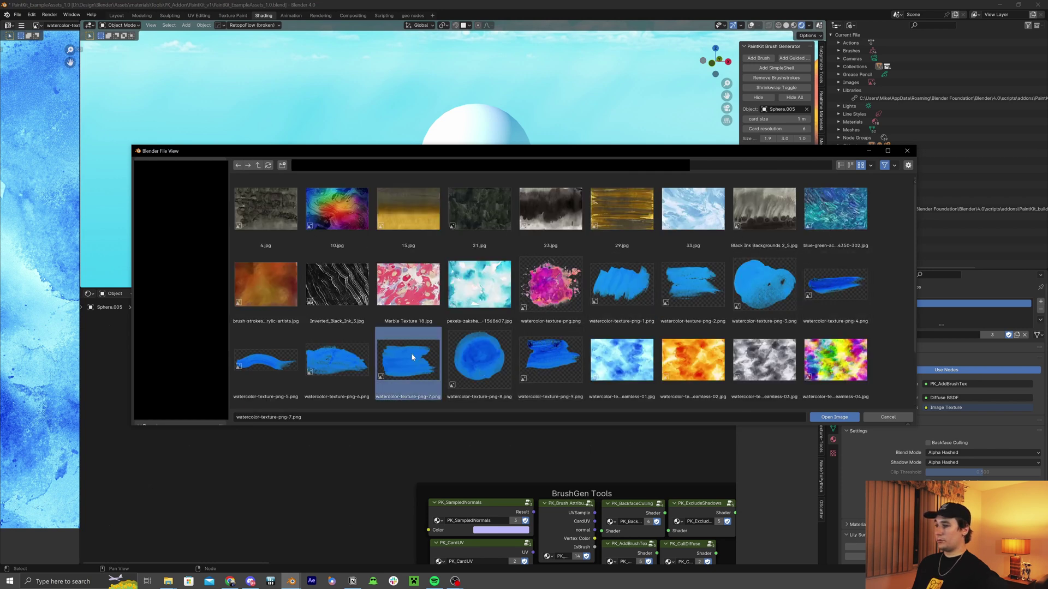
left_click(835, 417)
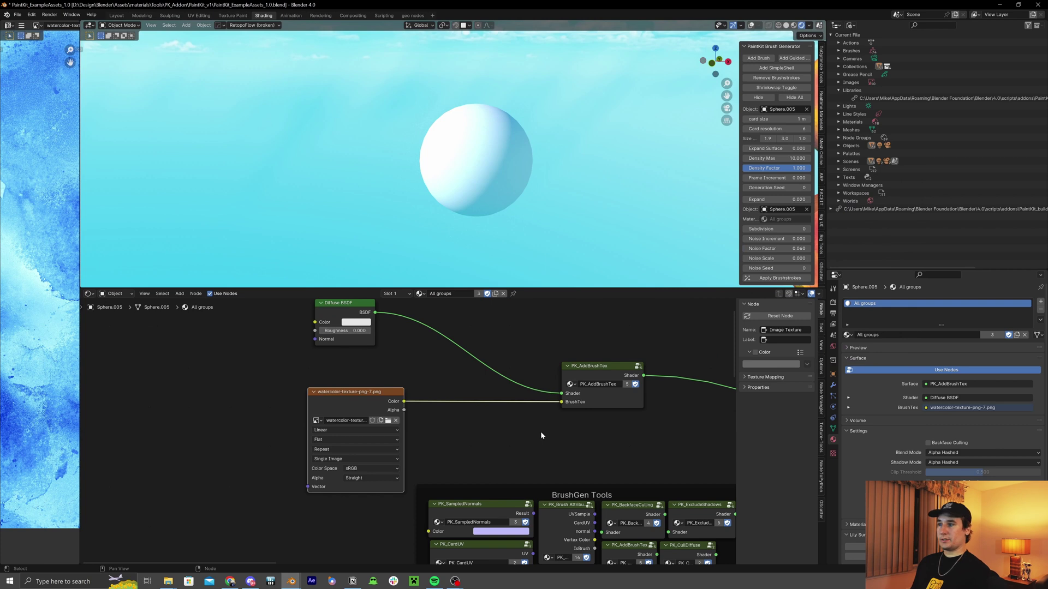
- Reposition the watercolor Image Texture and add a PK_Brush Attributes group ahead of it
scroll(541, 431, "left", 5)
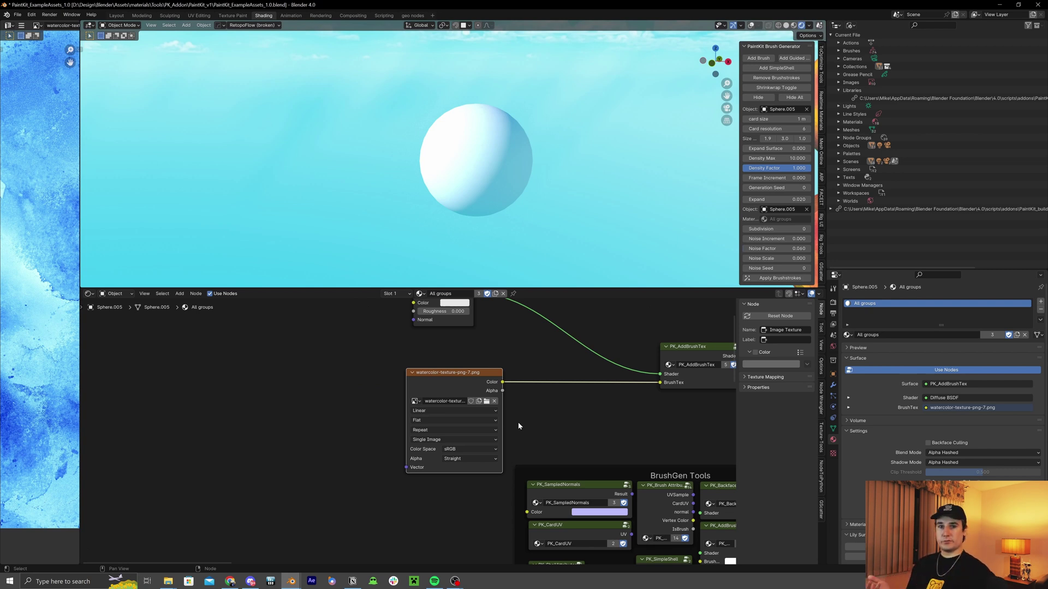
key("g")
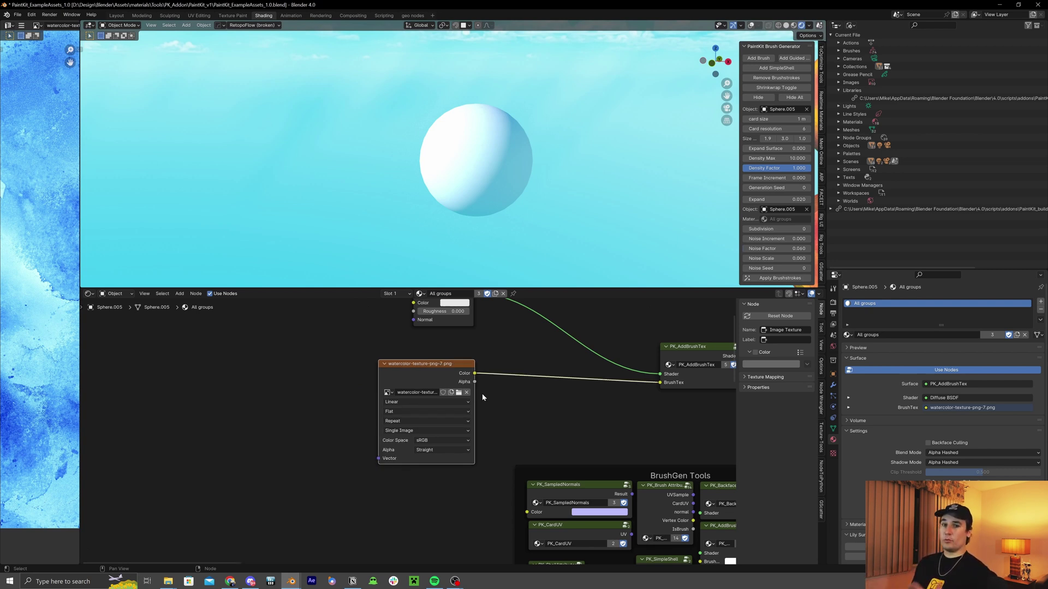
middle_click_drag(482, 394, 315, 326)
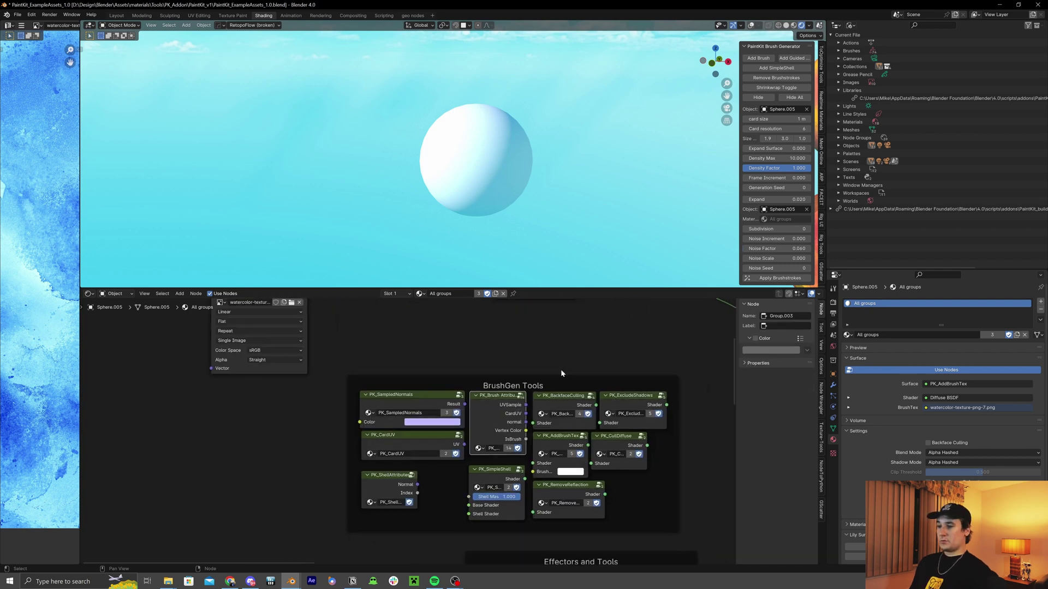
scroll(562, 369, "up", 2)
left_click(505, 401)
middle_click_drag(393, 369, 758, 518)
scroll(370, 406, "down", 1)
key("shift+a")
type("brush")
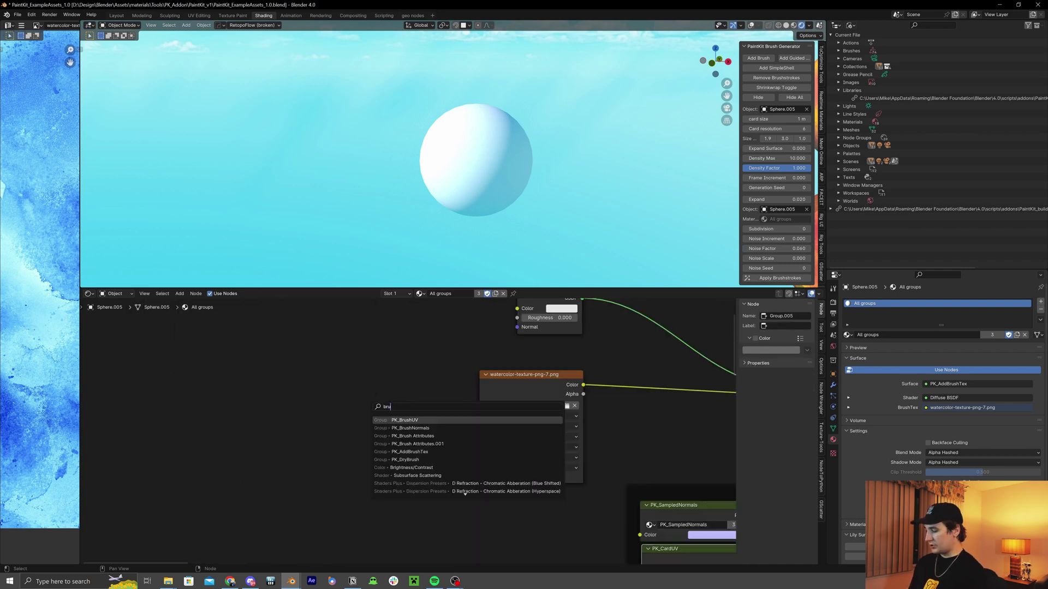
key("Down")
key("Down")
key("Return")
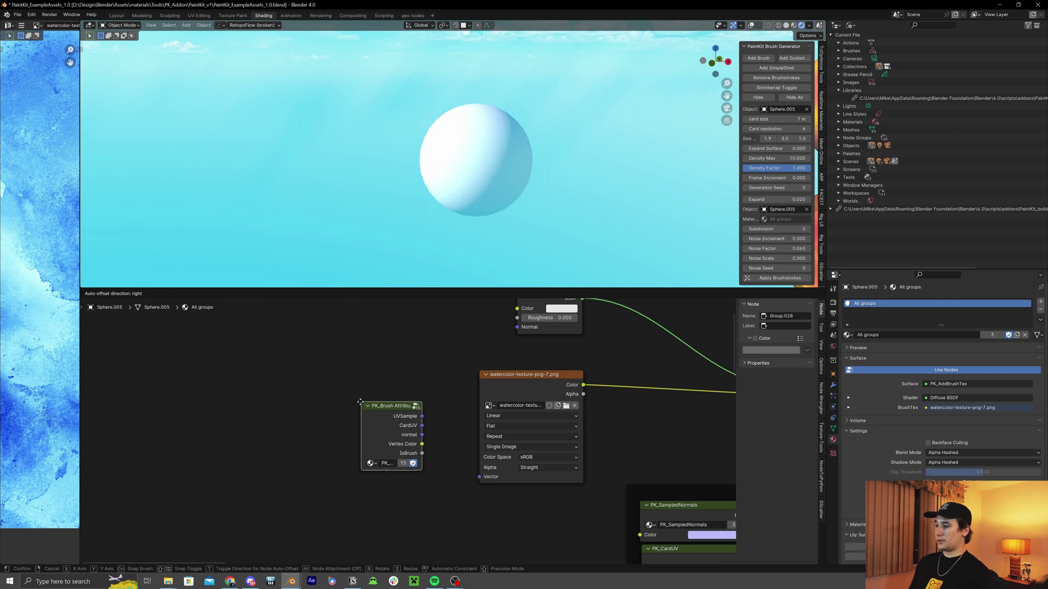
left_click(351, 395)
- Preview the CardUV and UVSample outputs of PK_Brush Attributes on the sphere's brushstrokes and compare how they map the cards
left_click(391, 420, "ctrl+shift")
left_click_drag(391, 421, 334, 430)
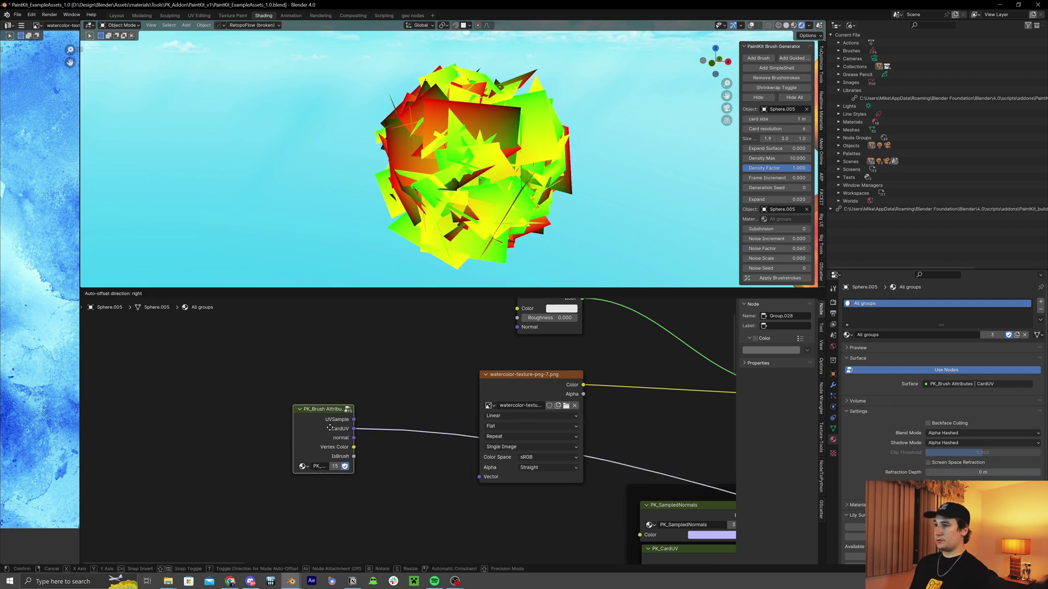
middle_click_drag(464, 185, 496, 193)
scroll(531, 204, "up", 3)
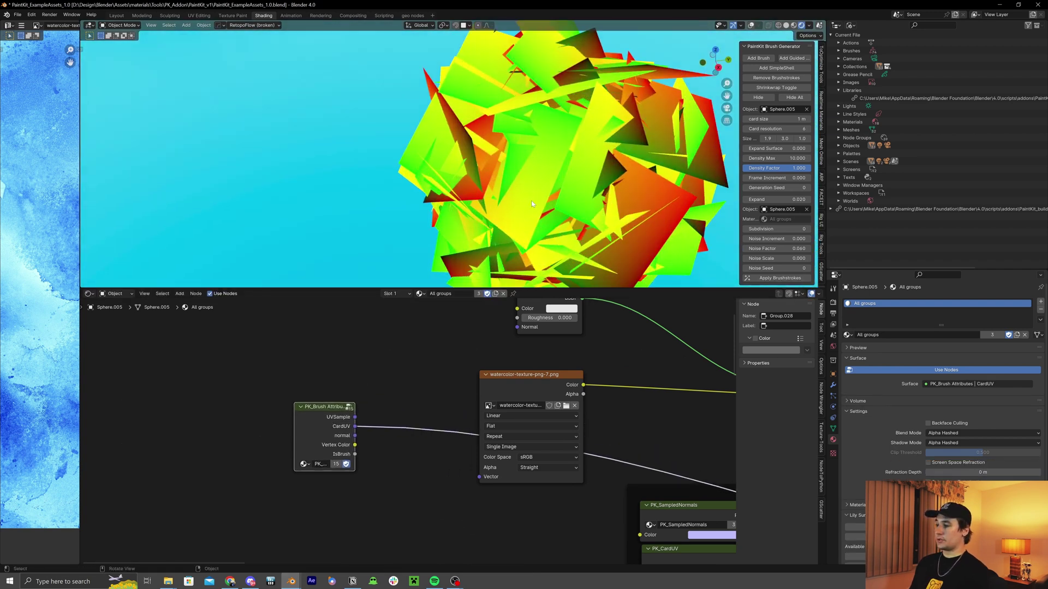
left_click(322, 426, "ctrl+shift")
middle_click_drag(611, 185, 649, 166)
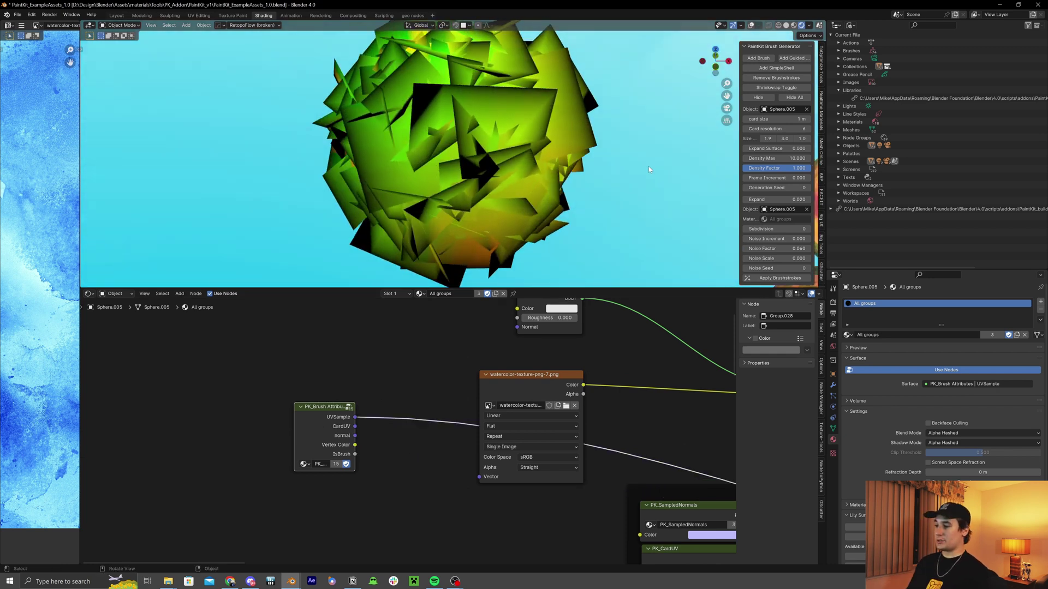
left_click(358, 428, "ctrl+shift")
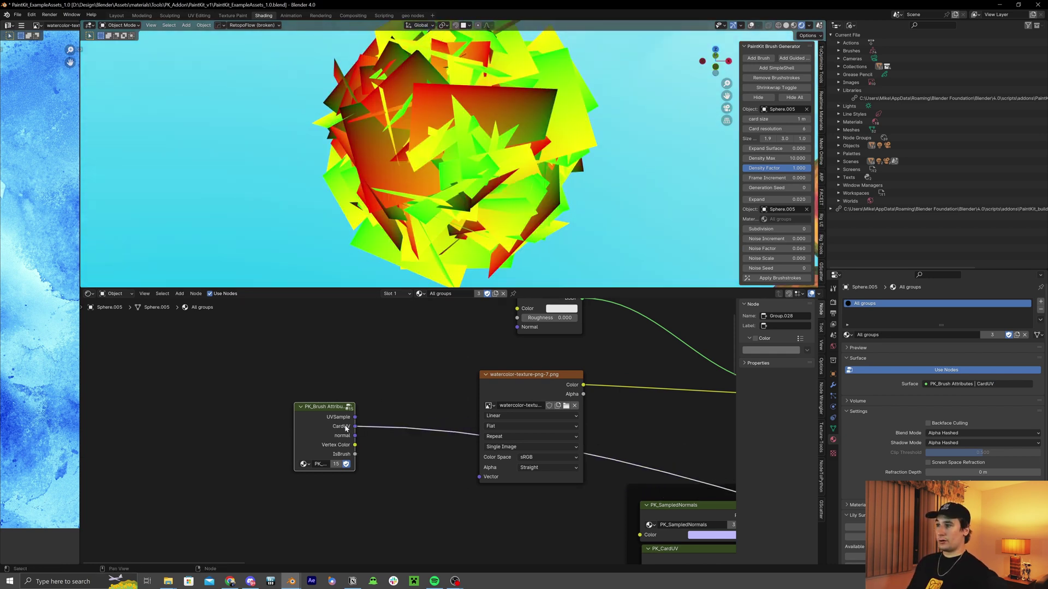
left_click_drag(346, 430, 326, 455)
middle_click_drag(470, 180, 492, 149)
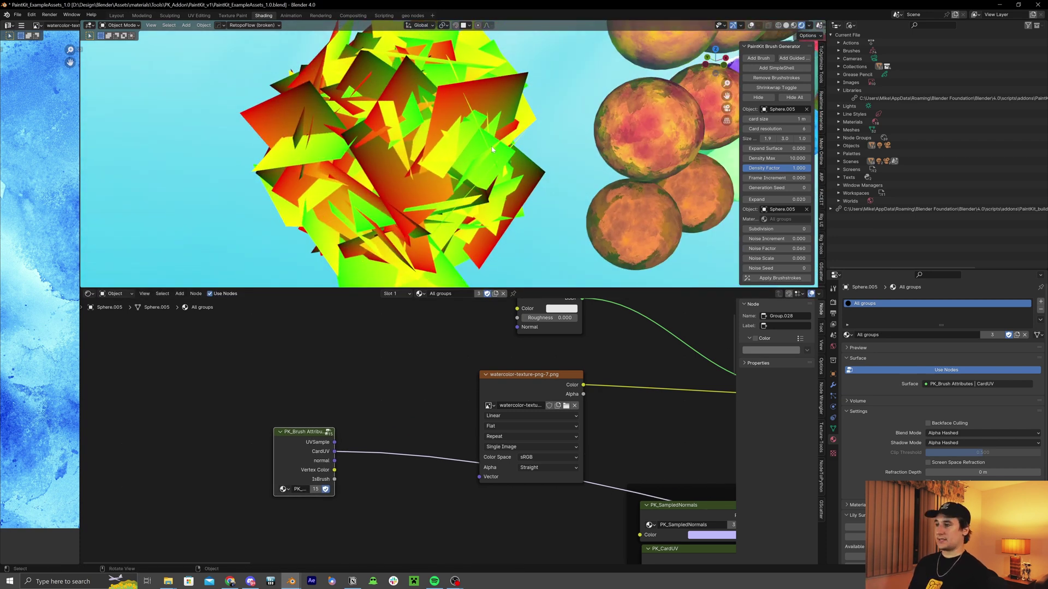
- Link PK_Brush Attributes' CardUV output to the watercolor Image Texture's Vector input and preview the texture on the sphere
left_click_drag(335, 455, 476, 477)
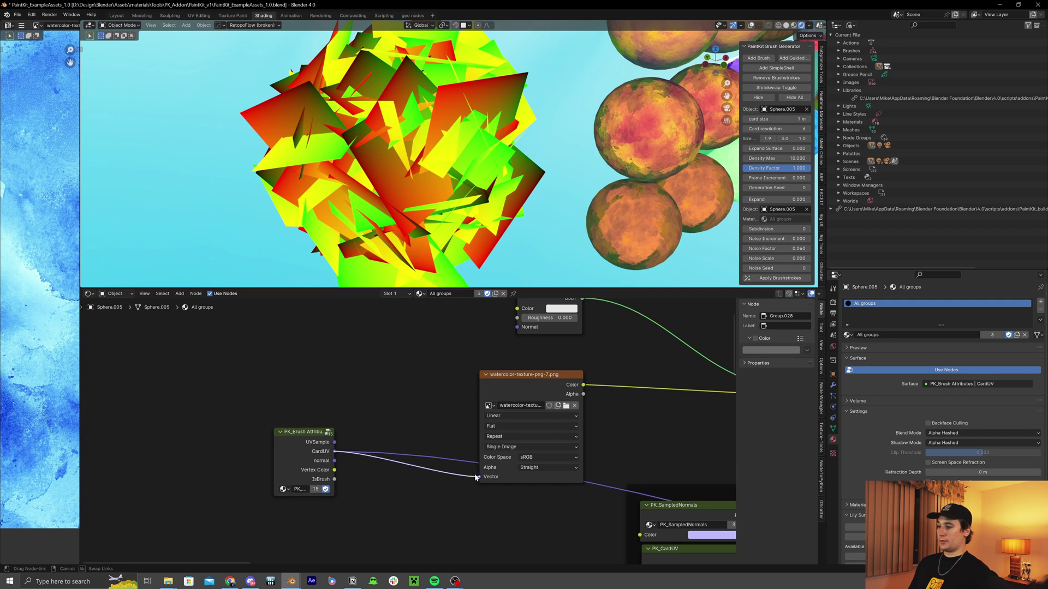
left_click_drag(543, 414, 543, 414)
middle_click_drag(546, 407, 275, 438)
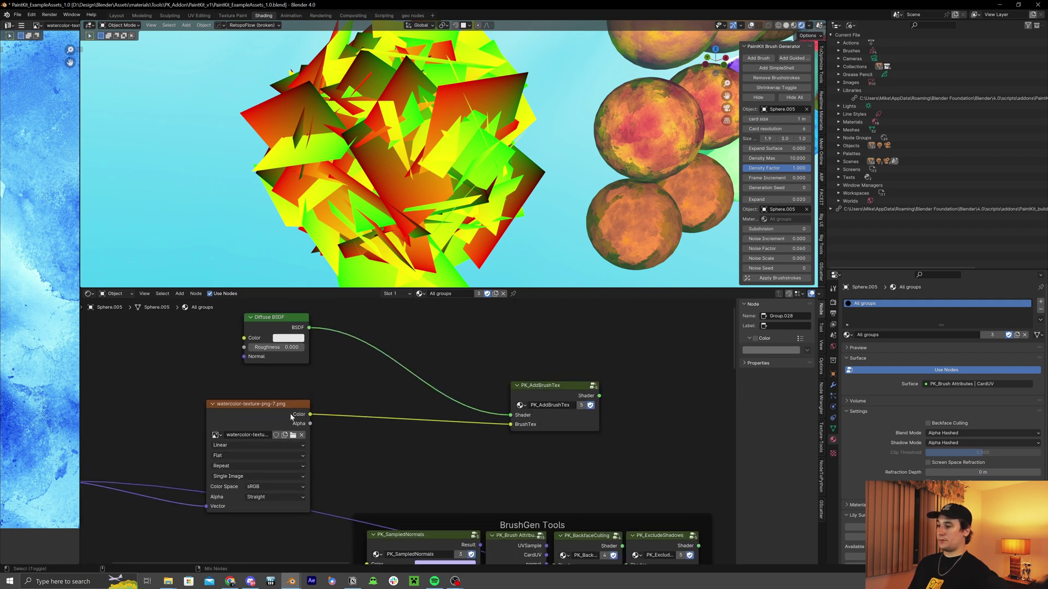
left_click(292, 418, "ctrl+shift")
- Reduce the brushstroke card size to 0.176 m and check the strokes on the sphere
middle_click_drag(540, 174, 568, 156)
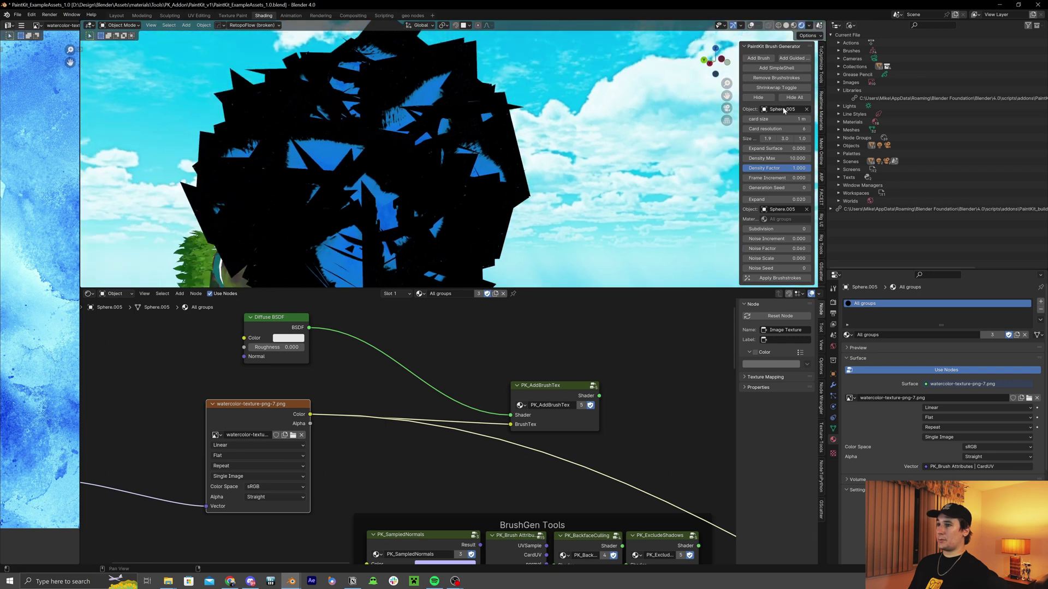
left_click_drag(784, 119, 741, 120)
middle_click_drag(586, 127, 541, 203)
- Insert a Mapping node between PK_Brush Attributes' CardUV output and the watercolor Image Texture's Vector input
middle_click_drag(87, 513, 417, 433)
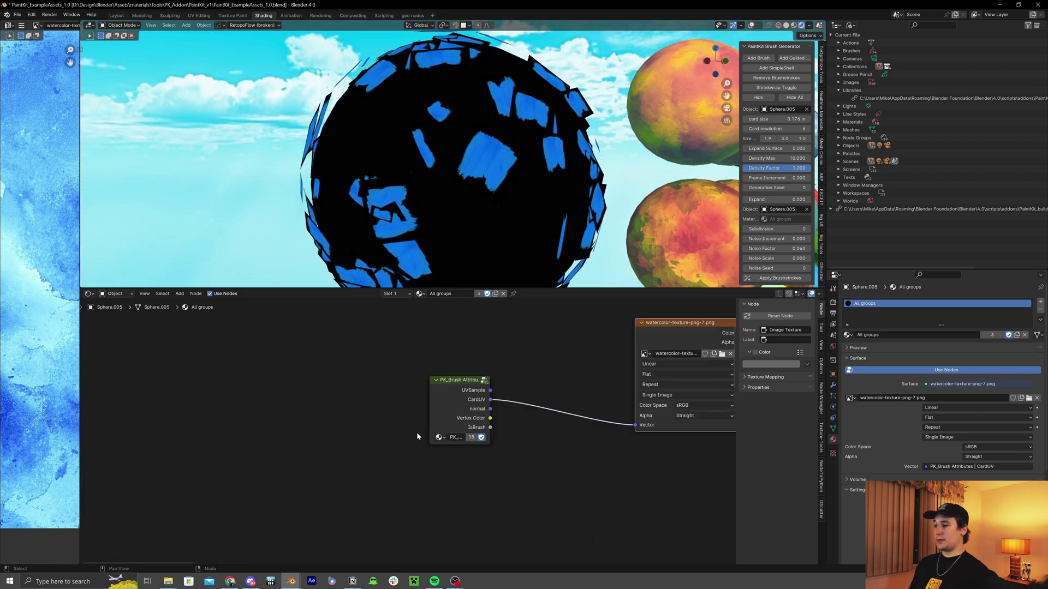
key("shift+a")
left_click(564, 362)
type("mapping")
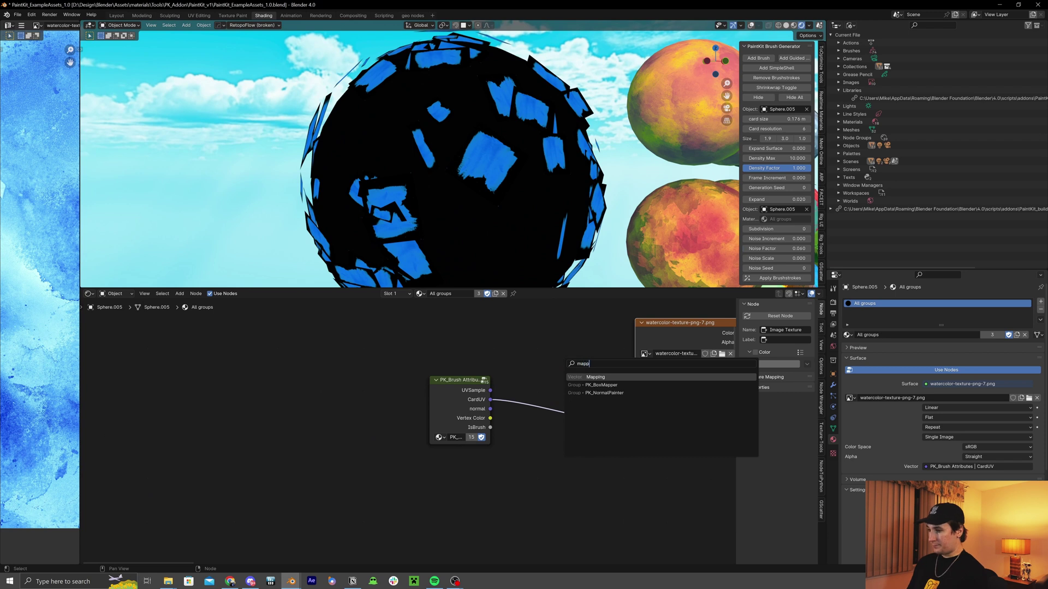
key("Return")
left_click(579, 354)
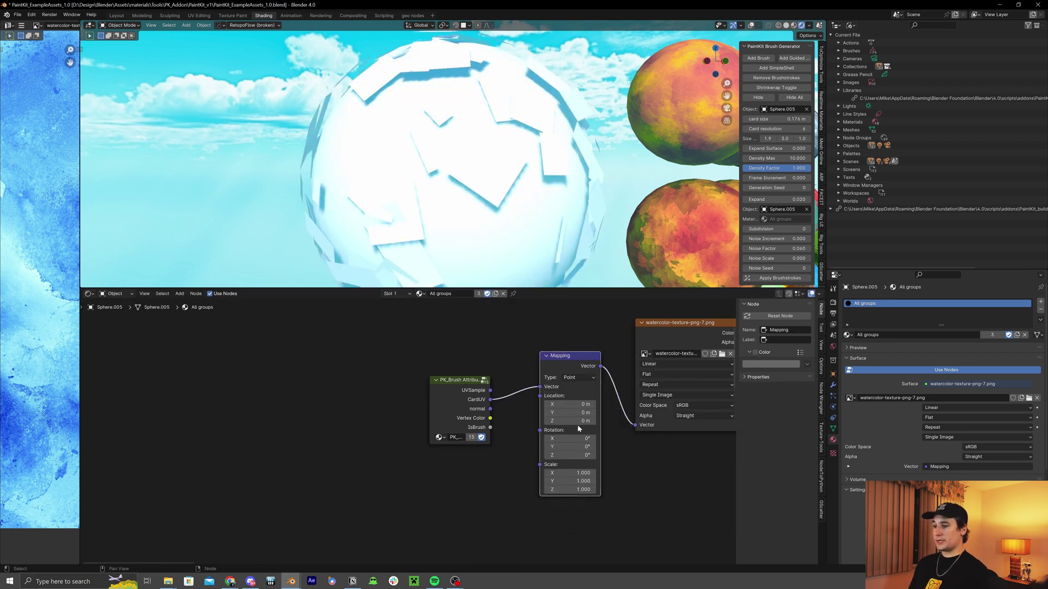
- Set the Mapping node's Z rotation to 90° and move the node lower in the graph
left_click(571, 455)
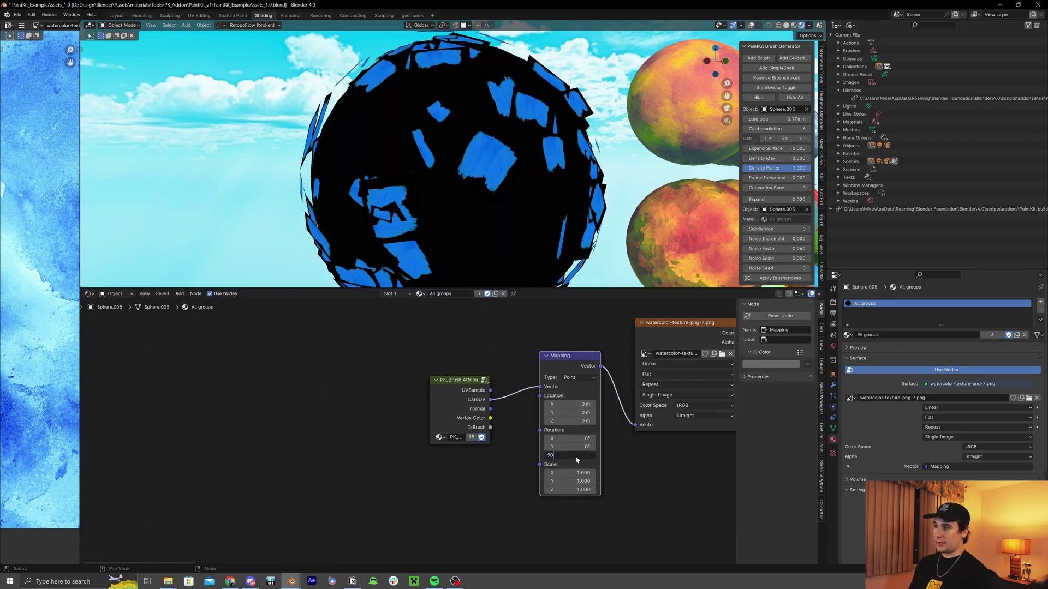
key("Return")
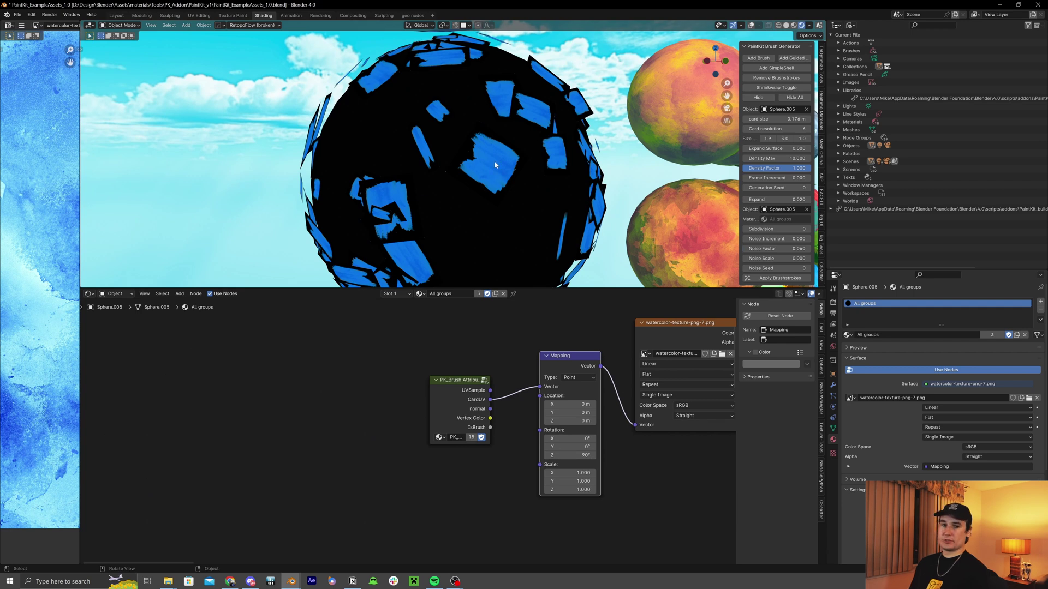
left_click_drag(575, 362, 578, 420)
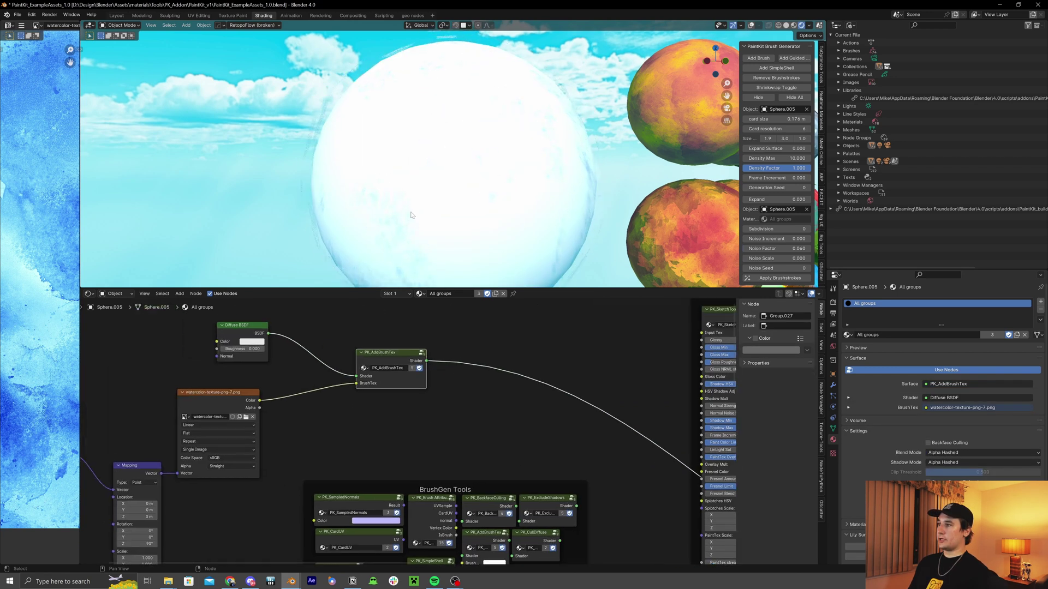
- Insert a Color Ramp between the watercolor Image Texture's Color output and PK_AddBrushTex's BrushTex input
middle_click_drag(411, 215, 593, 149)
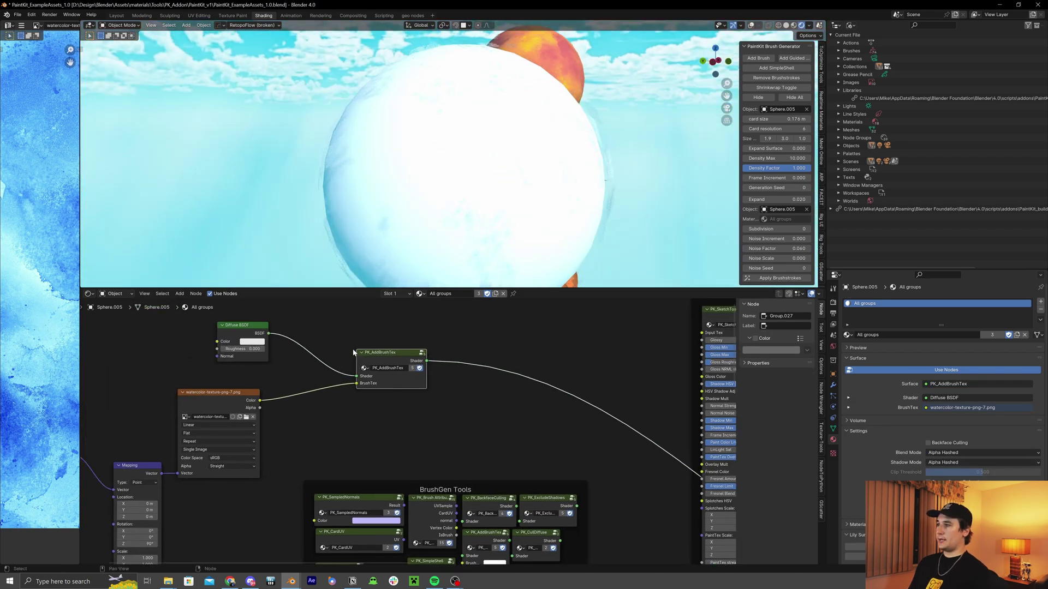
middle_click_drag(354, 352, 447, 342)
key("shift+a")
type("ra")
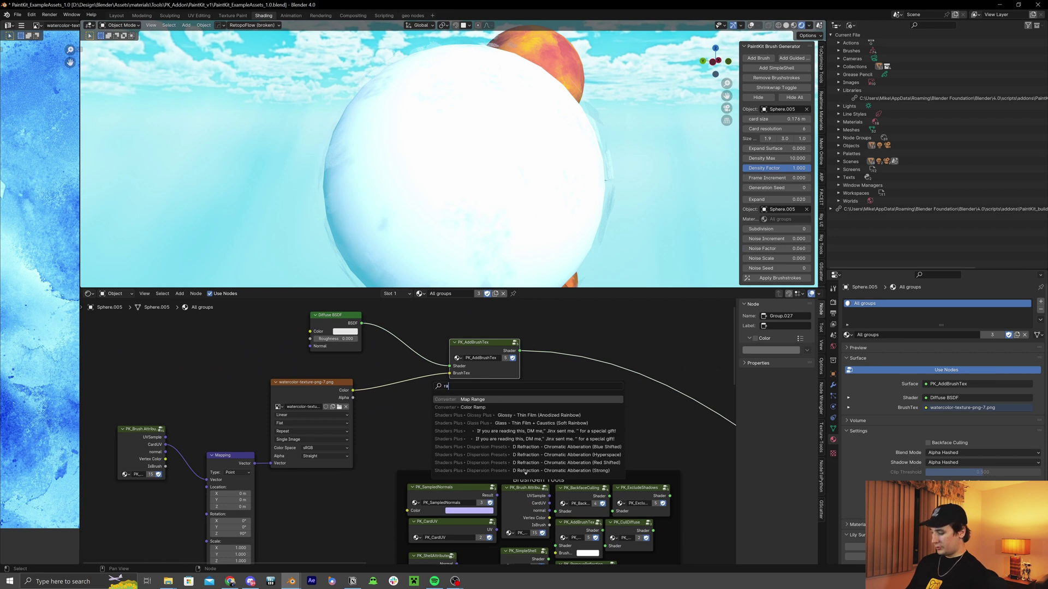
type("mp")
key("Return")
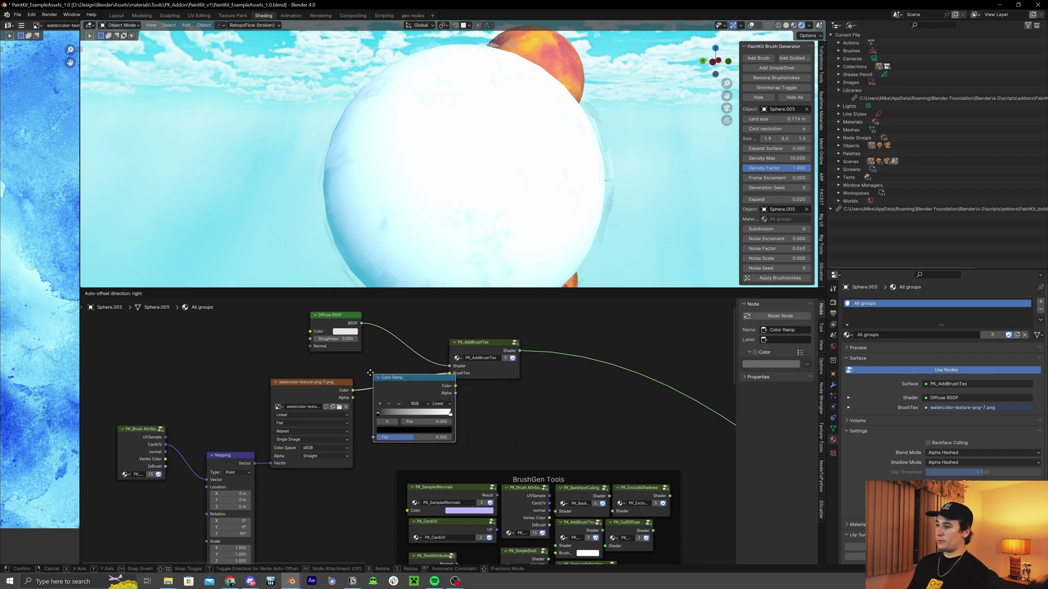
left_click(376, 371)
- Preview the Color Ramp with Constant interpolation and move its white stop to position 0.163
left_click(448, 401)
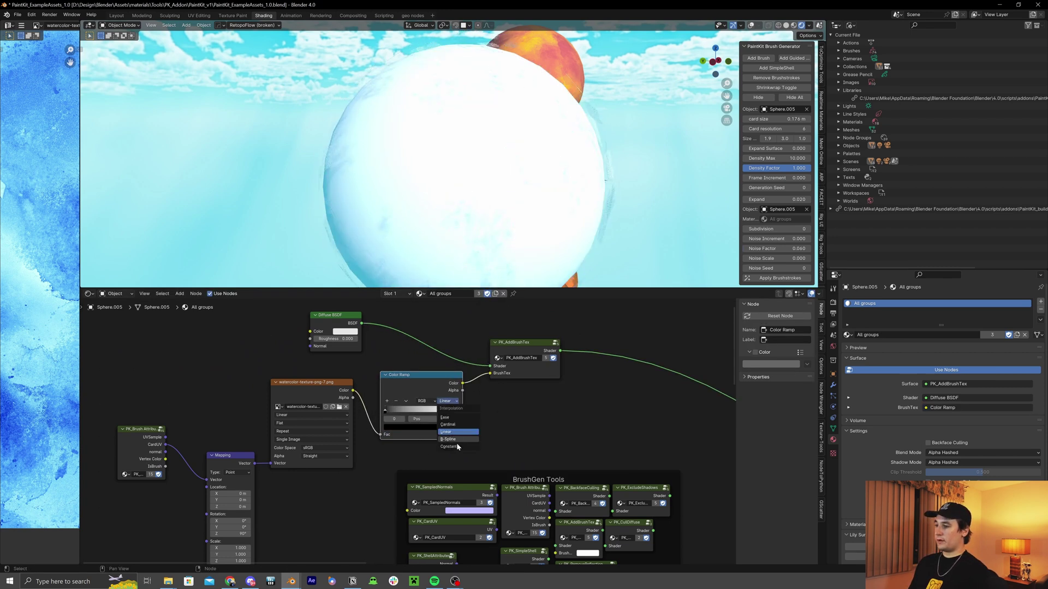
left_click(448, 447)
left_click(447, 385, "ctrl+shift")
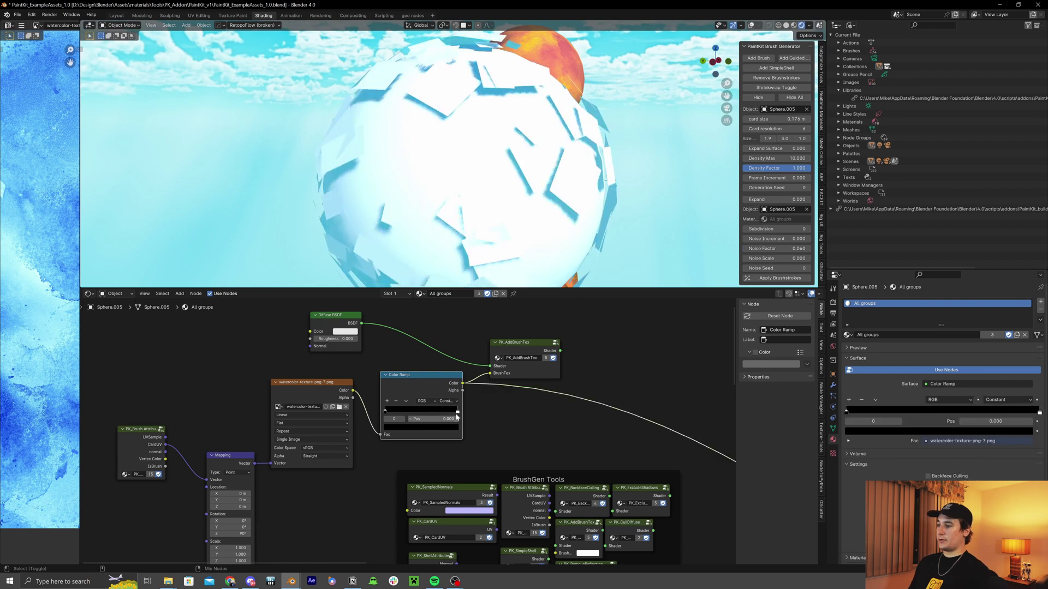
left_click_drag(456, 415, 395, 416)
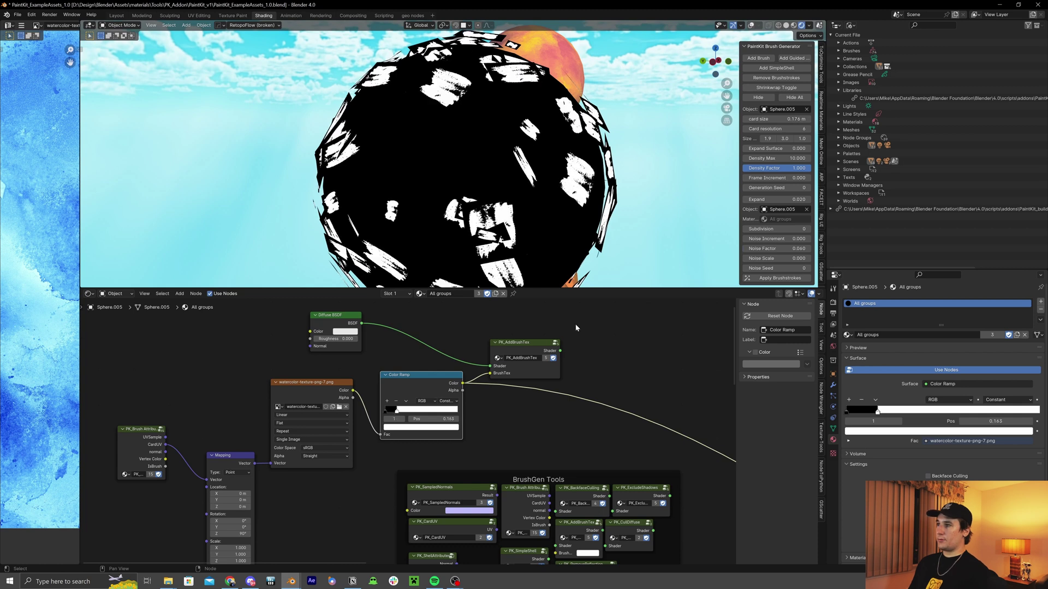
- Preview the PK_AddBrushTex shader on the sphere and examine the brushstroke edges and shadows from several angles
left_click(524, 352, "ctrl+shift")
middle_click_drag(612, 174, 525, 394)
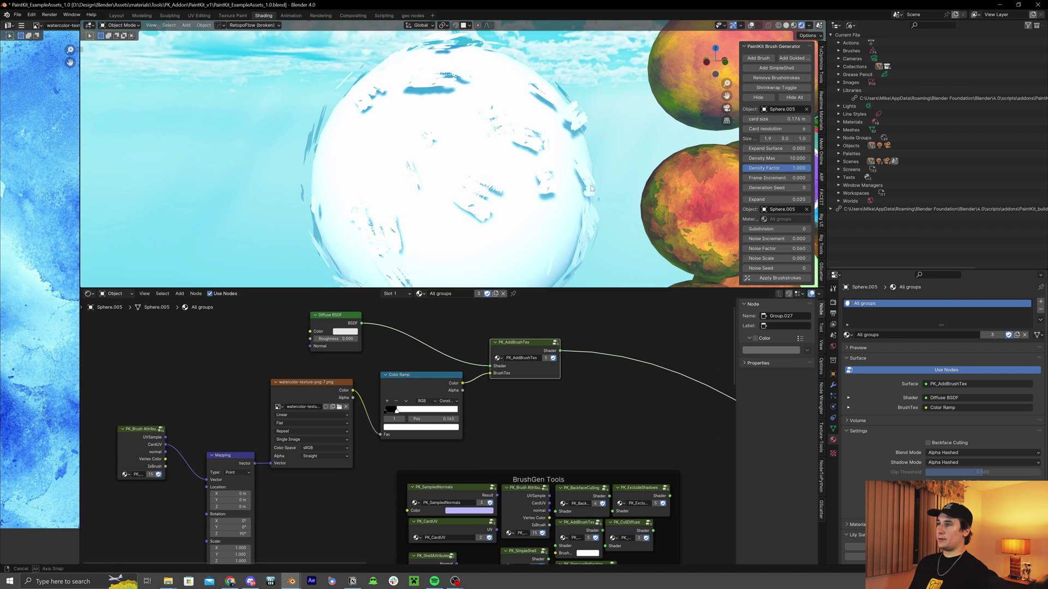
scroll(546, 206, "down", 4)
mouse_move(547, 205)
middle_mouse_down()
mouse_move(507, 202)
mouse_move(568, 207)
middle_mouse_up()
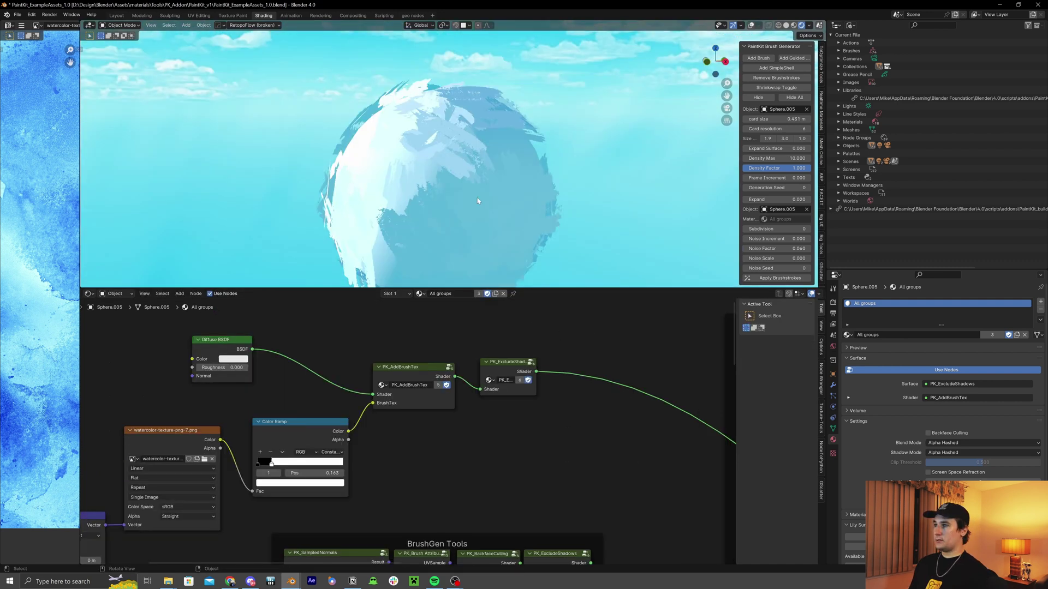
middle_click_drag(477, 201, 503, 237)
middle_click_drag(464, 236, 478, 178)
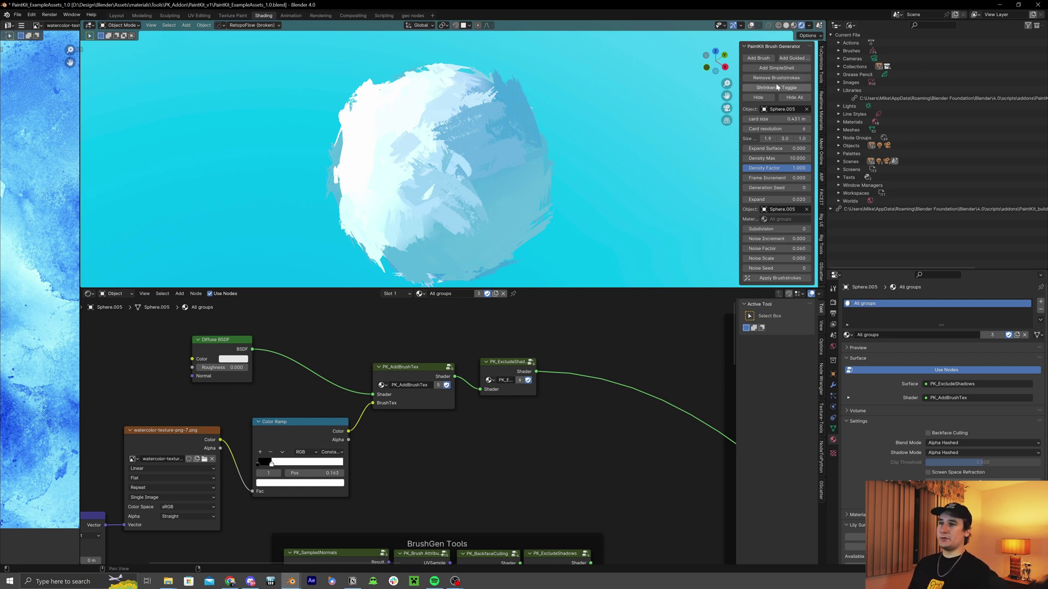
middle_click_drag(528, 129, 490, 134)
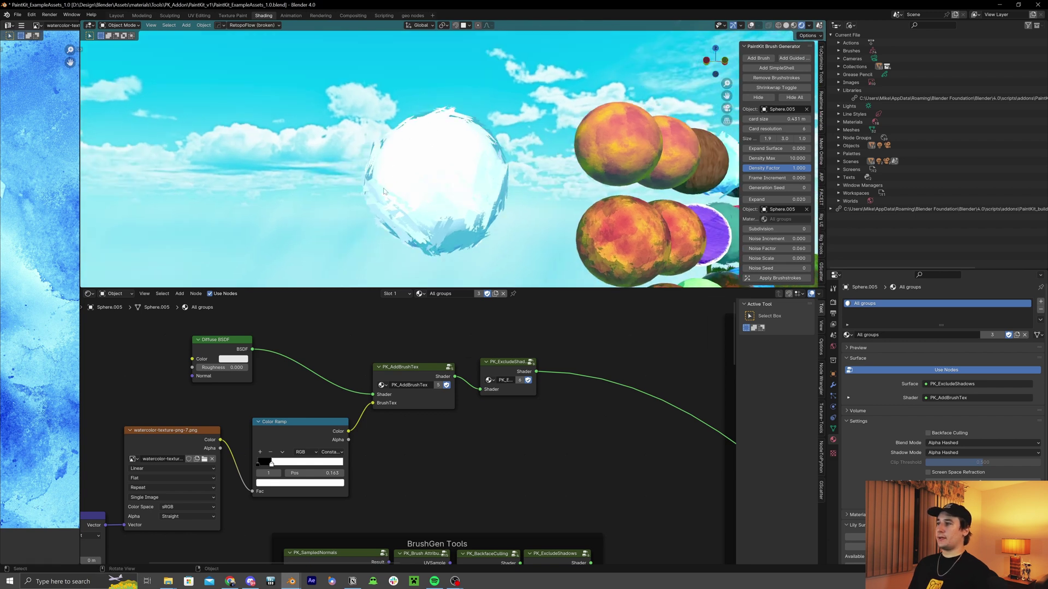
- Add a PK_SampledNormals group before the Diffuse BSDF and widen the node
middle_click_drag(116, 350, 361, 347)
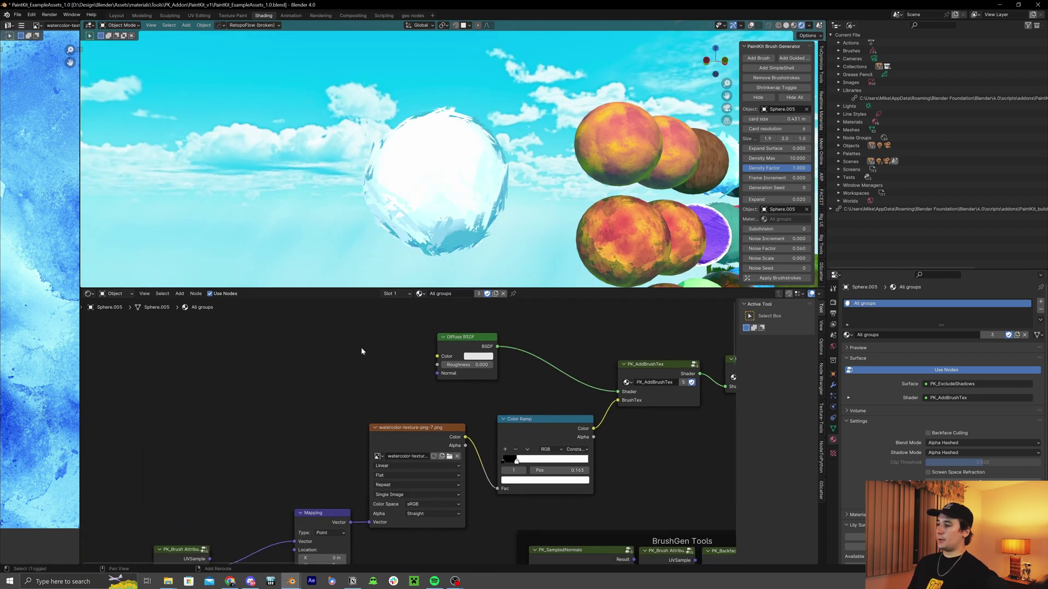
key("shift+a")
type("sampled")
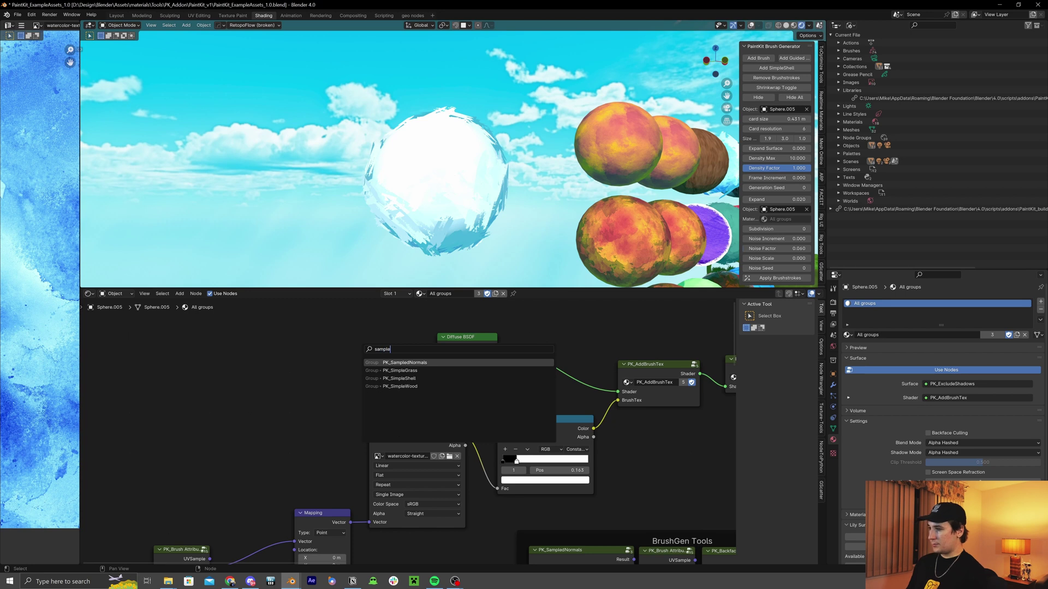
key("Return")
left_click(302, 360)
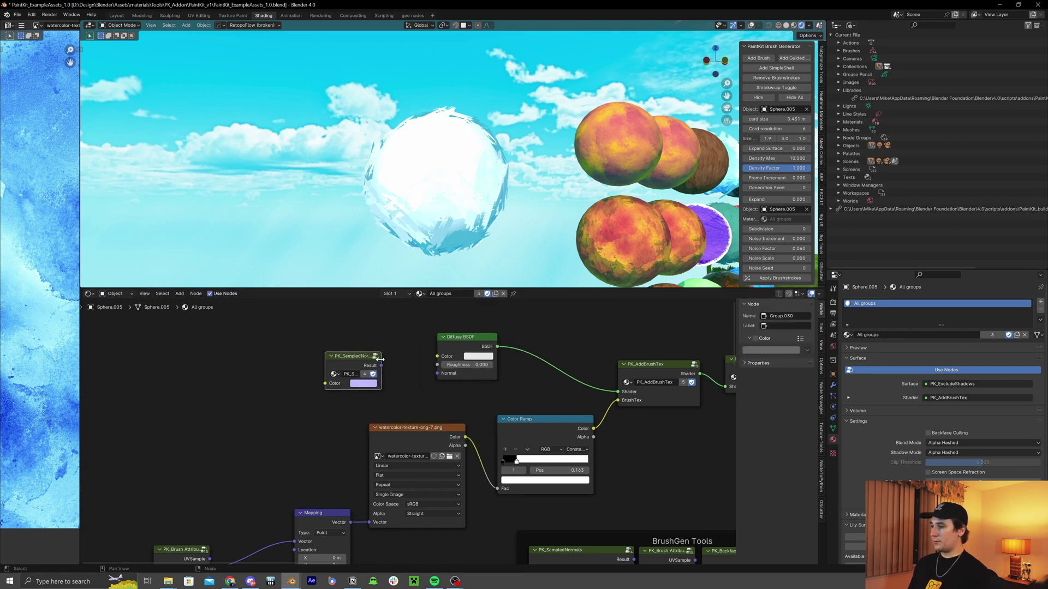
left_click_drag(380, 359, 275, 359)
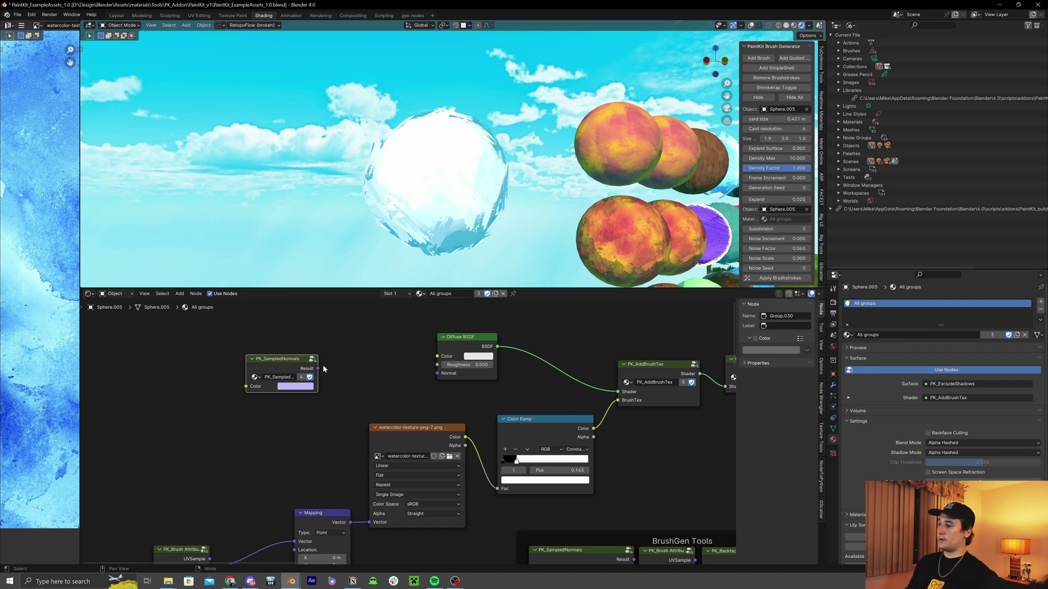
- Link PK_SampledNormals' Result to the Diffuse BSDF's Normal input and compare the sphere's shading from different angles
left_click_drag(318, 369, 437, 373)
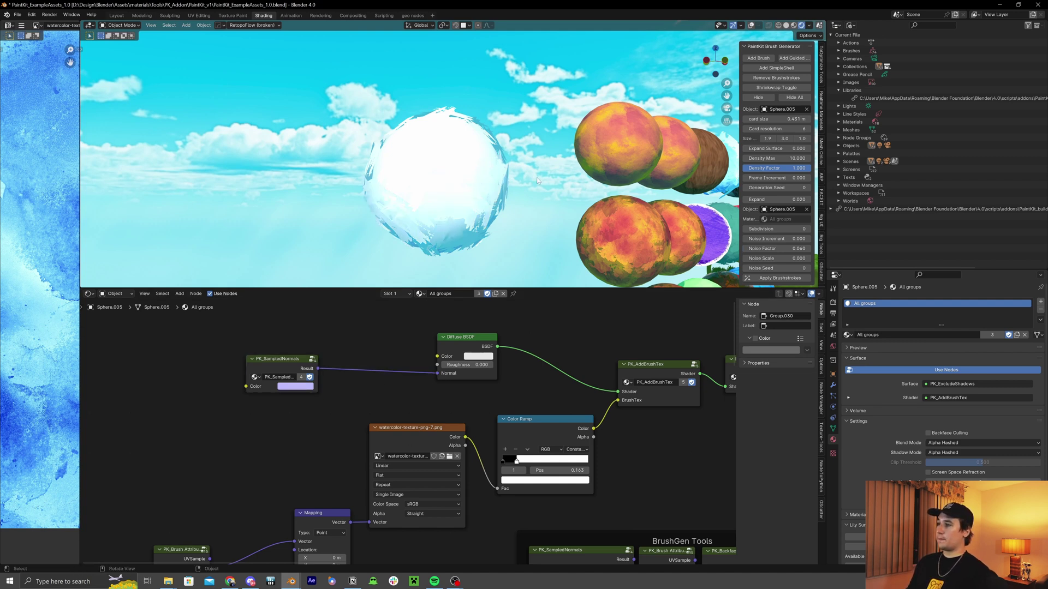
middle_click_drag(536, 178, 524, 136)
middle_click_drag(524, 136, 528, 206, "ctrl")
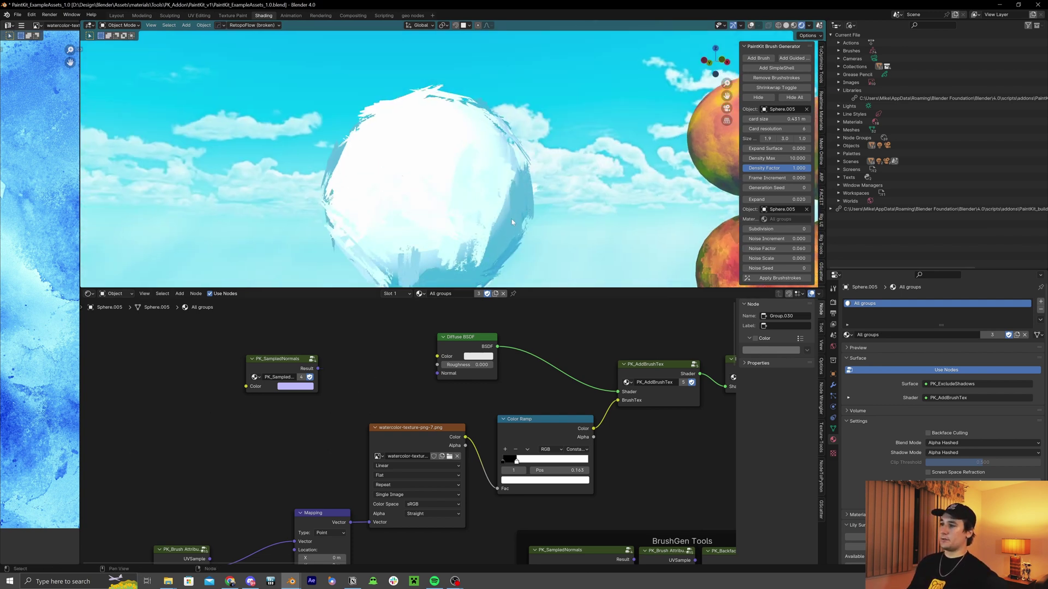
mouse_move(512, 218)
middle_mouse_down()
mouse_move(558, 178)
mouse_move(482, 251)
mouse_move(385, 379)
mouse_move(571, 174)
mouse_move(378, 345)
mouse_move(506, 227)
middle_mouse_up()
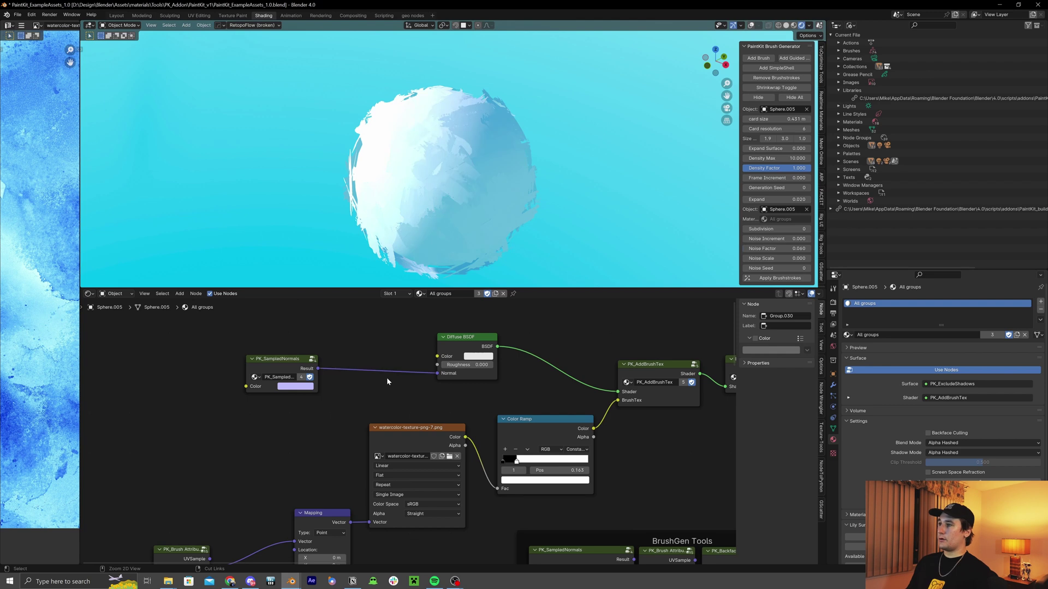
- Tidy the positions of the PK_ExcludeShadows, PK_AddBrushTex and Color Ramp nodes and view the sphere from another side
scroll(387, 377, "right", 5, "ctrl")
scroll(463, 401, "down", 2)
middle_click_drag(463, 400, 538, 374)
left_click_drag(538, 374, 538, 365)
left_click_drag(477, 379, 473, 378)
left_click_drag(414, 417, 411, 418)
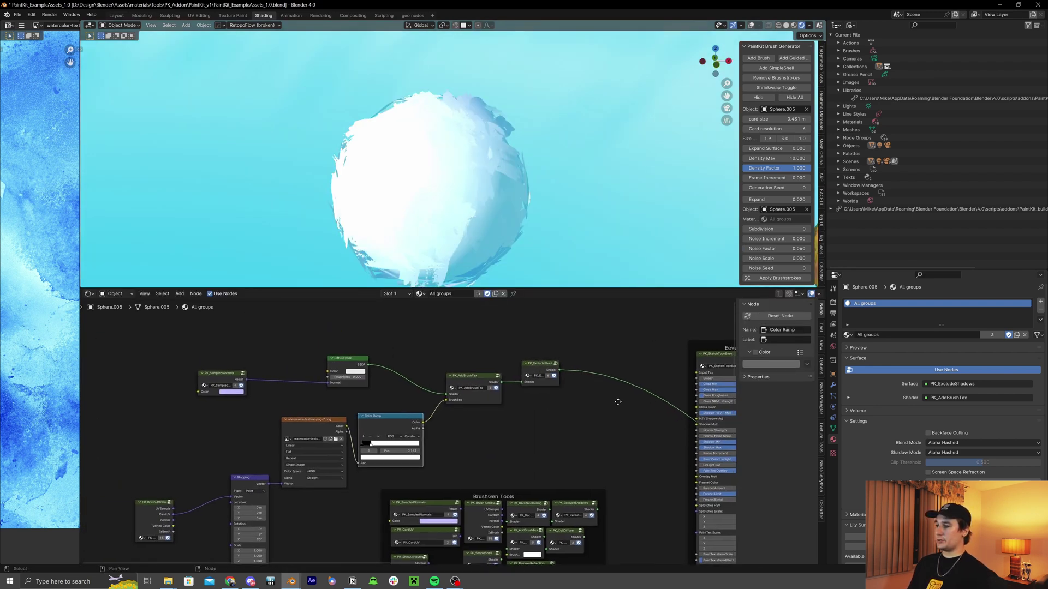
middle_click_drag(615, 398, 533, 412)
middle_click_drag(491, 181, 483, 87)
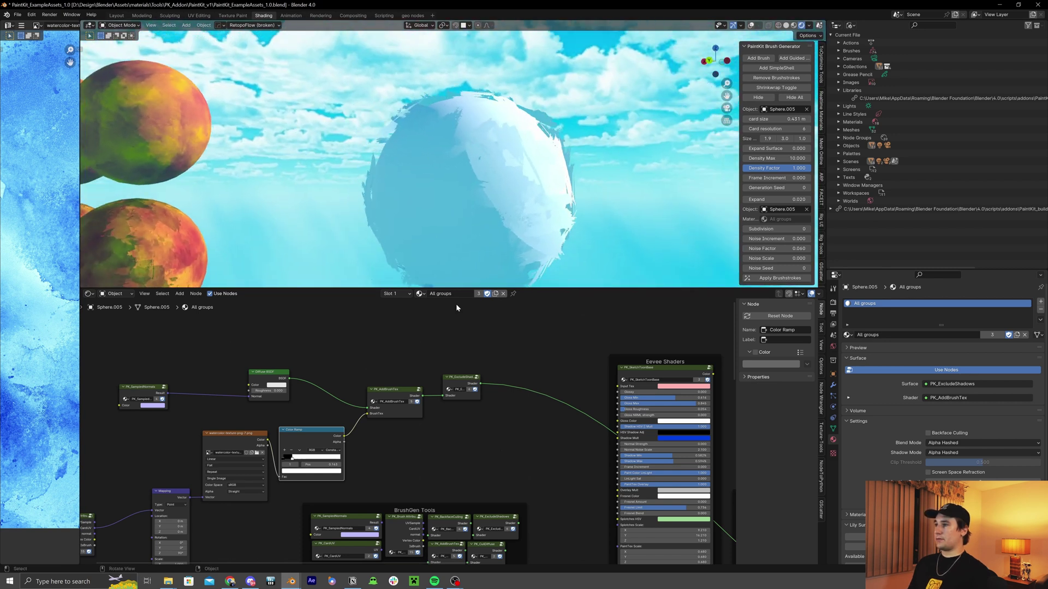
- Add a PK_BackfaceCulling group and insert it directly after PK_ExcludeShadows in the shader chain
scroll(464, 328, "down", 3, "ctrl")
key("shift+a")
left_click(473, 346)
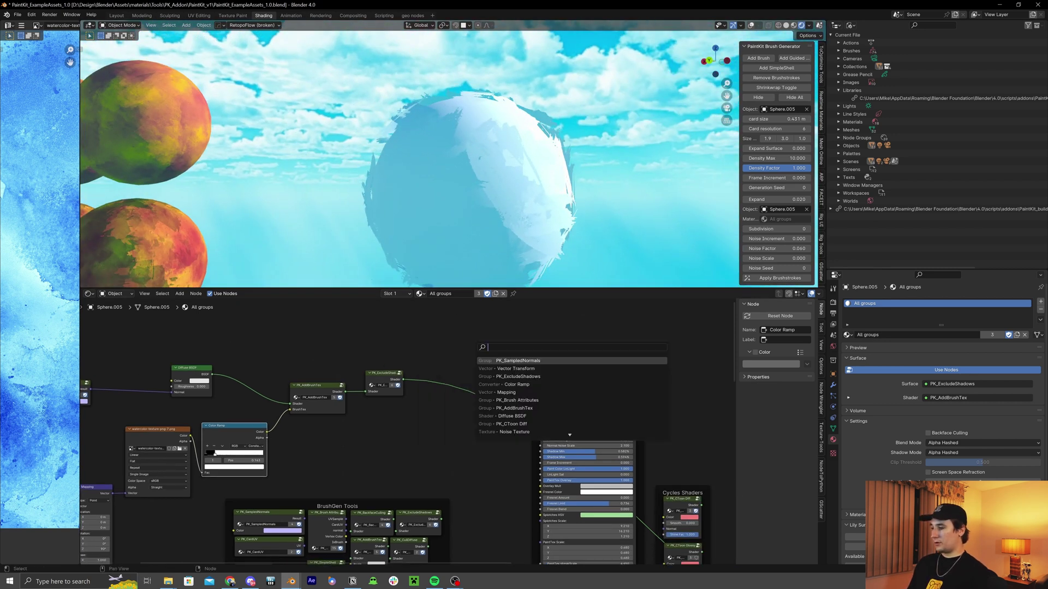
type("backface")
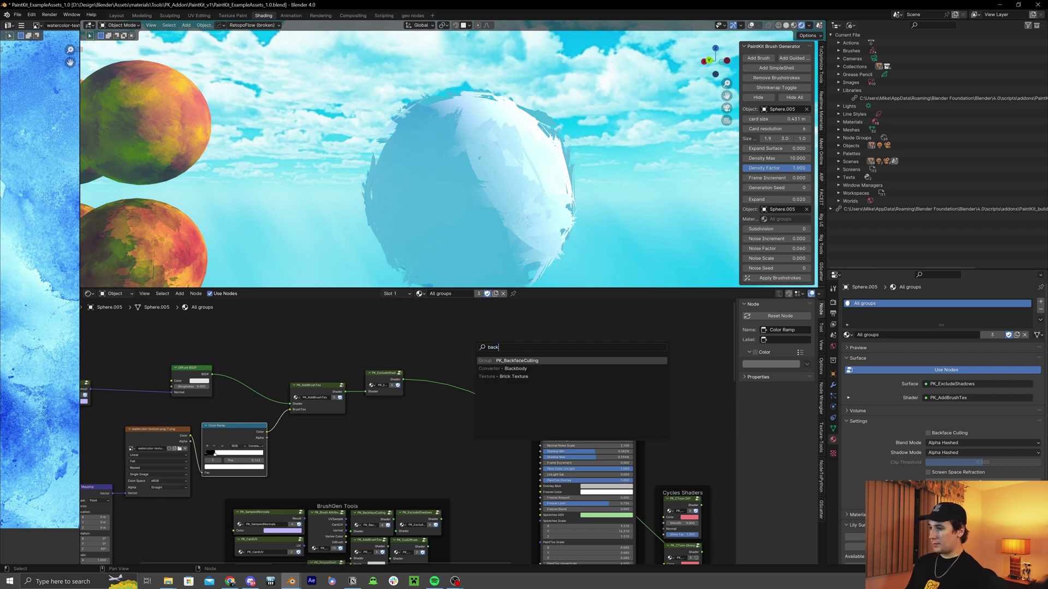
key("Return")
left_click(441, 339)
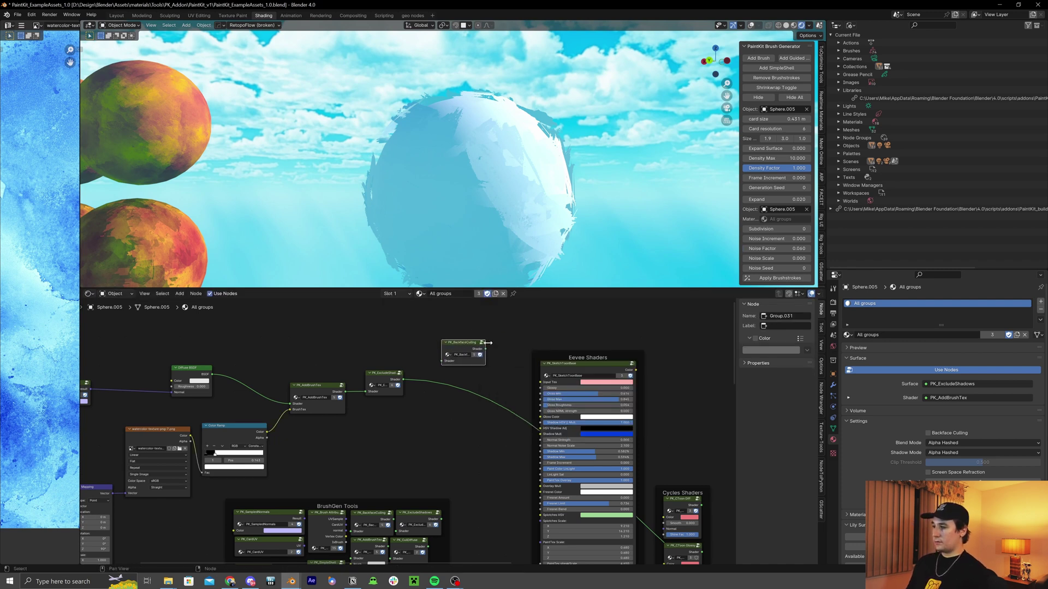
left_click_drag(465, 343, 451, 370)
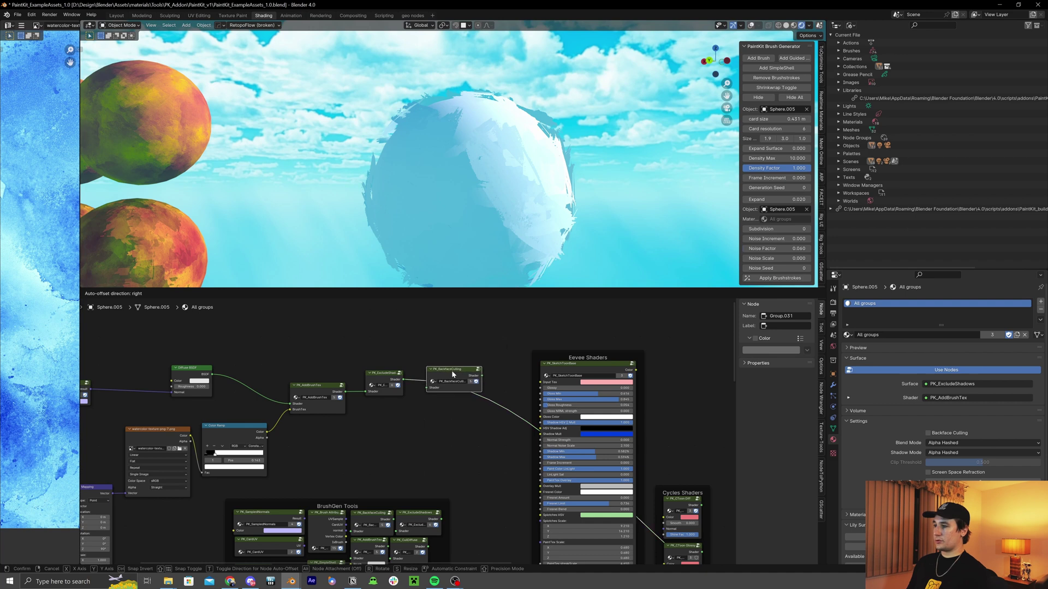
- Show the sphere's brushstrokes rendered with the Cycles engine and view them from a different angle
middle_click_drag(604, 194, 473, 198)
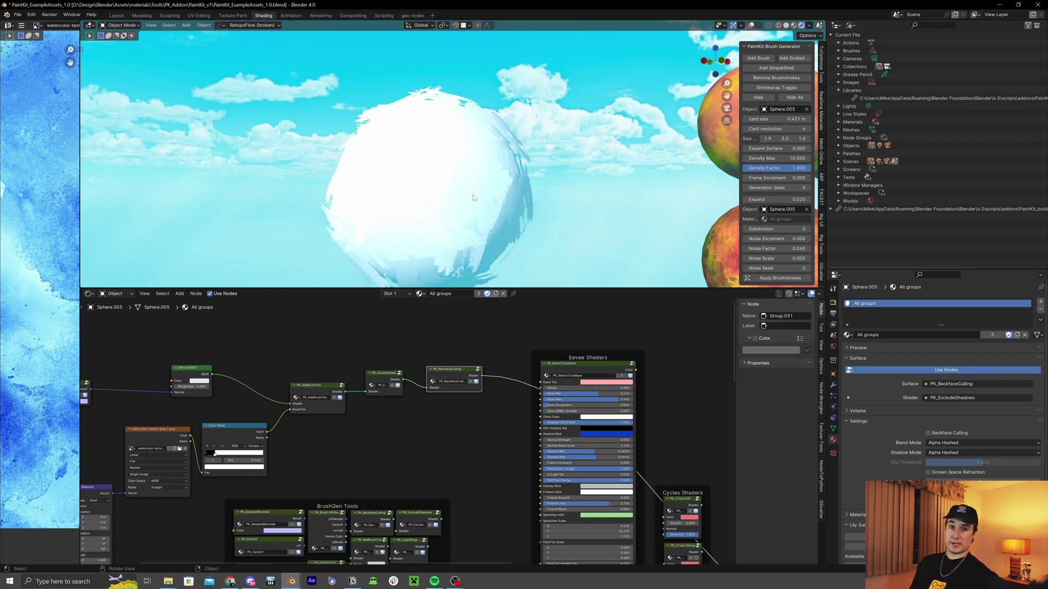
key("z")
mouse_move(549, 224)
middle_mouse_down()
mouse_move(562, 225)
mouse_move(540, 251)
middle_mouse_up()
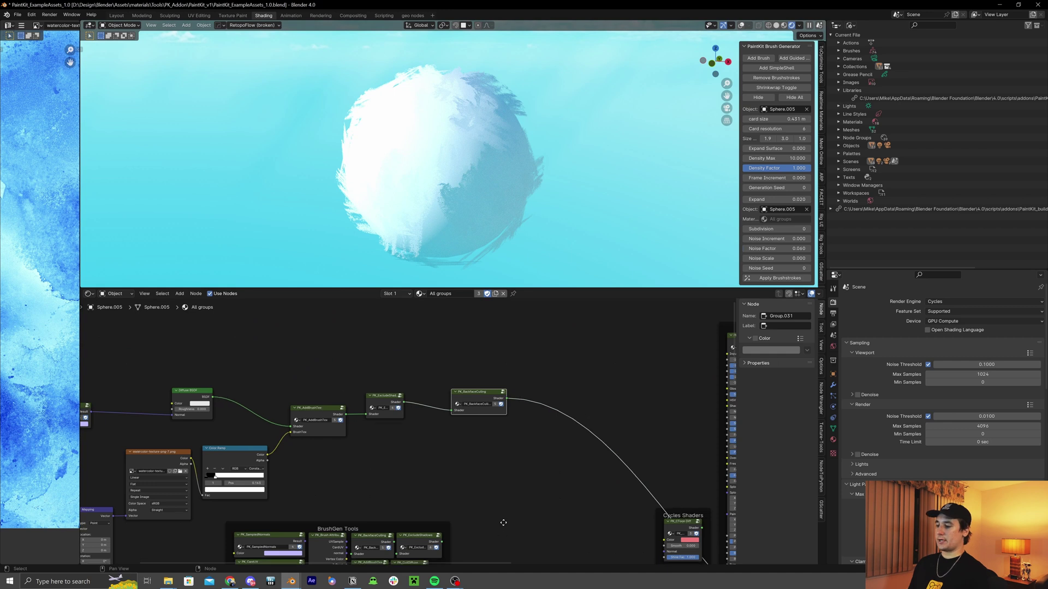
- Add a PK_CullDiffuse group after PK_ExcludeShadows, route its shader to the material output and view the sphere from several angles
middle_click_drag(430, 561, 493, 447)
key("shift+a")
type("c")
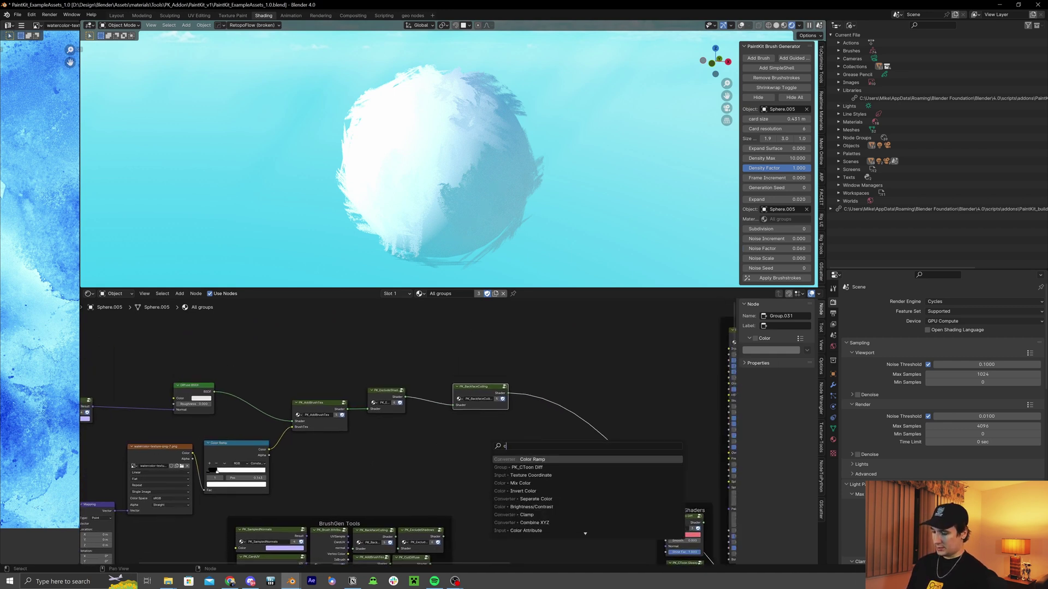
key("Down")
key("Down")
key("Down")
key("Down")
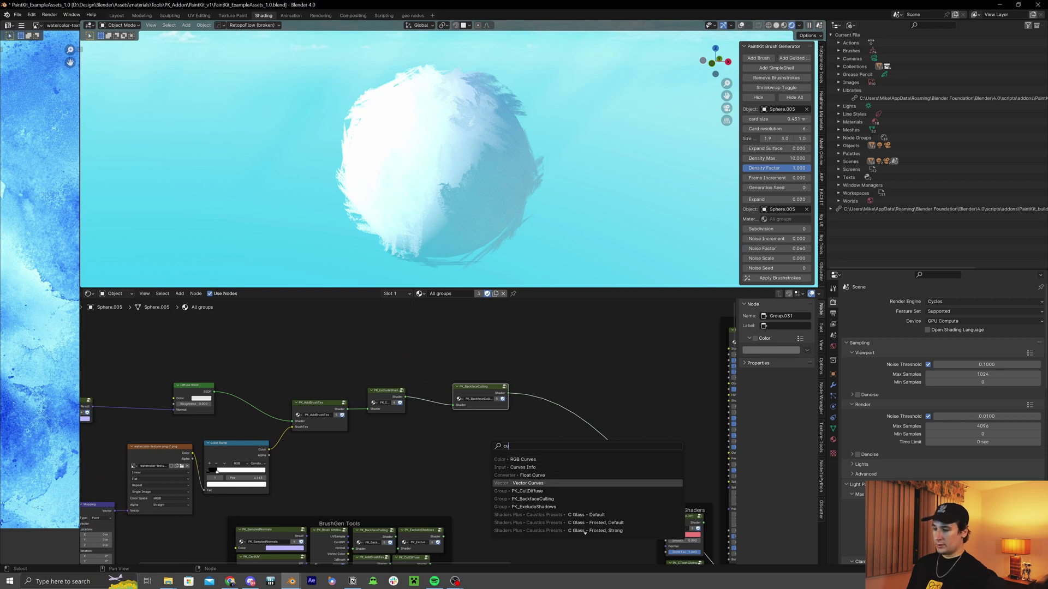
key("Return")
left_click(427, 412)
left_click_drag(404, 398, 665, 543)
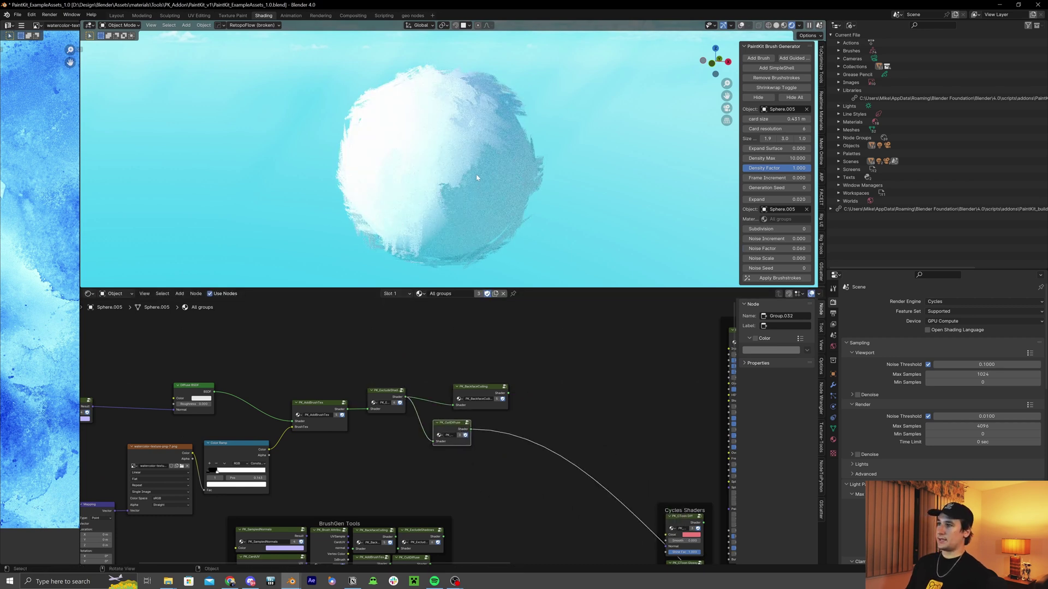
middle_click_drag(538, 170, 519, 208)
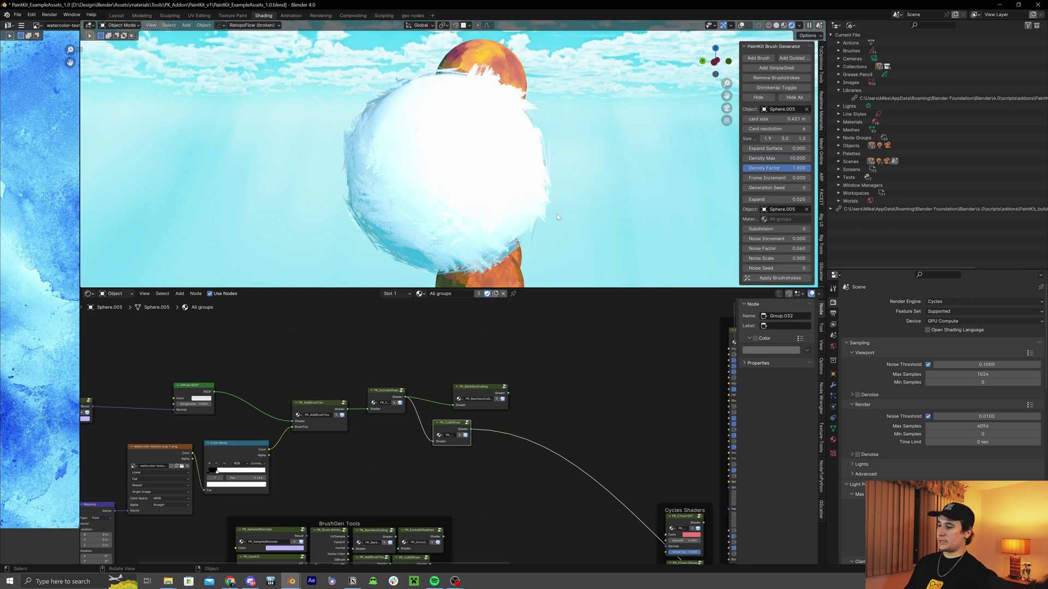
middle_click_drag(522, 122, 520, 129)
- Compare the sphere's shading with PK_BackfaceCulling and with PK_CullDiffuse feeding the material output
left_click(501, 394, "ctrl+shift")
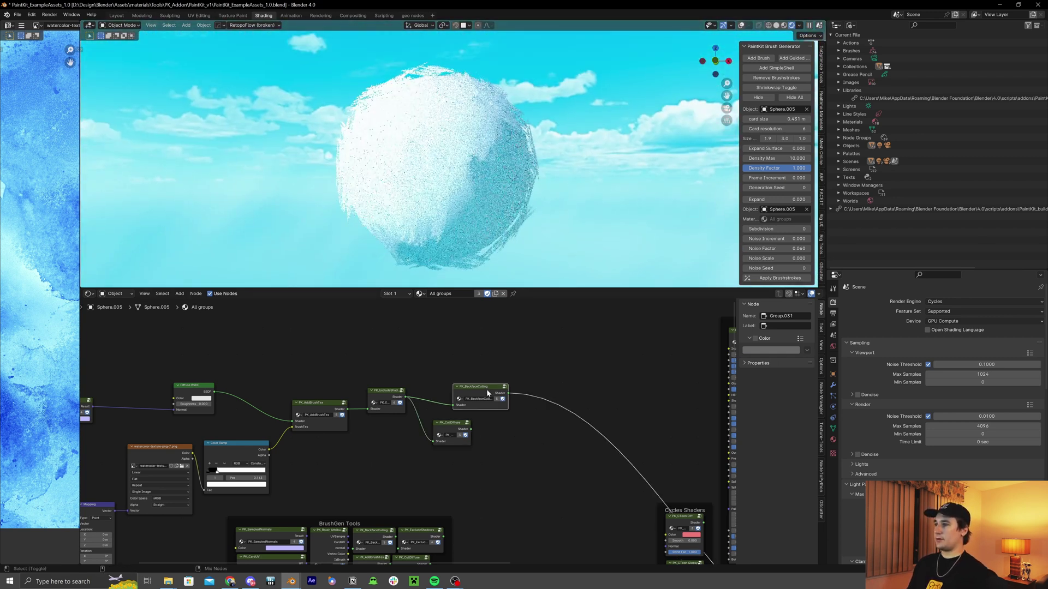
left_click(449, 426, "ctrl+shift")
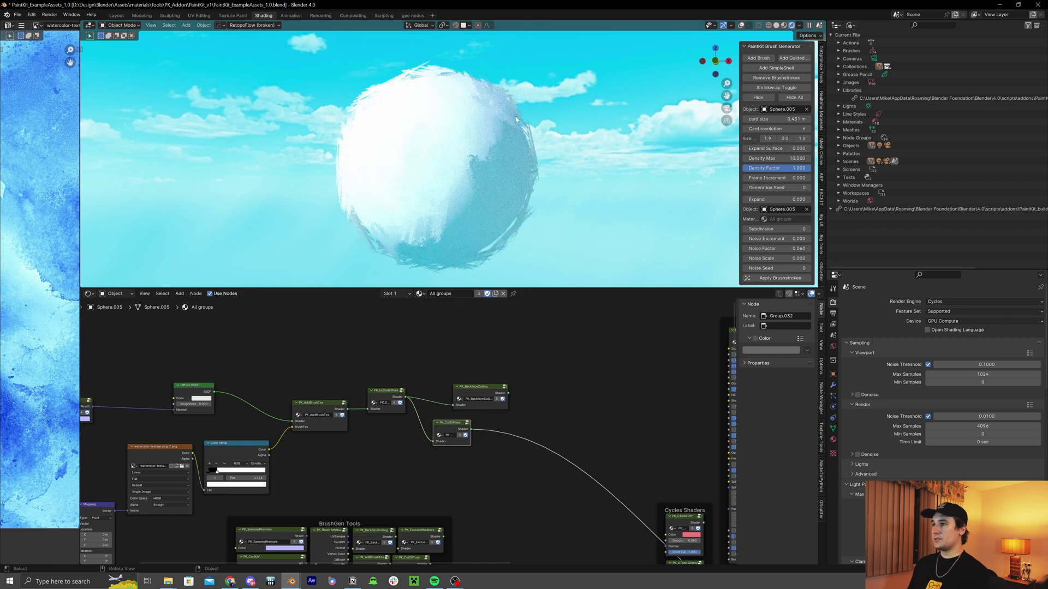
left_click(501, 394, "ctrl+shift")
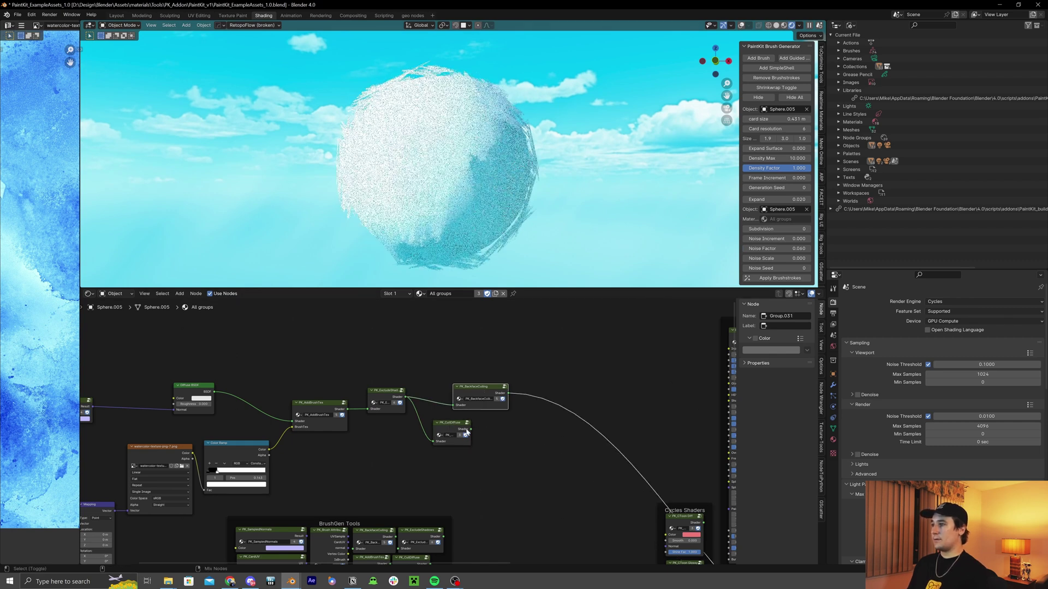
left_click(448, 426, "ctrl+shift")
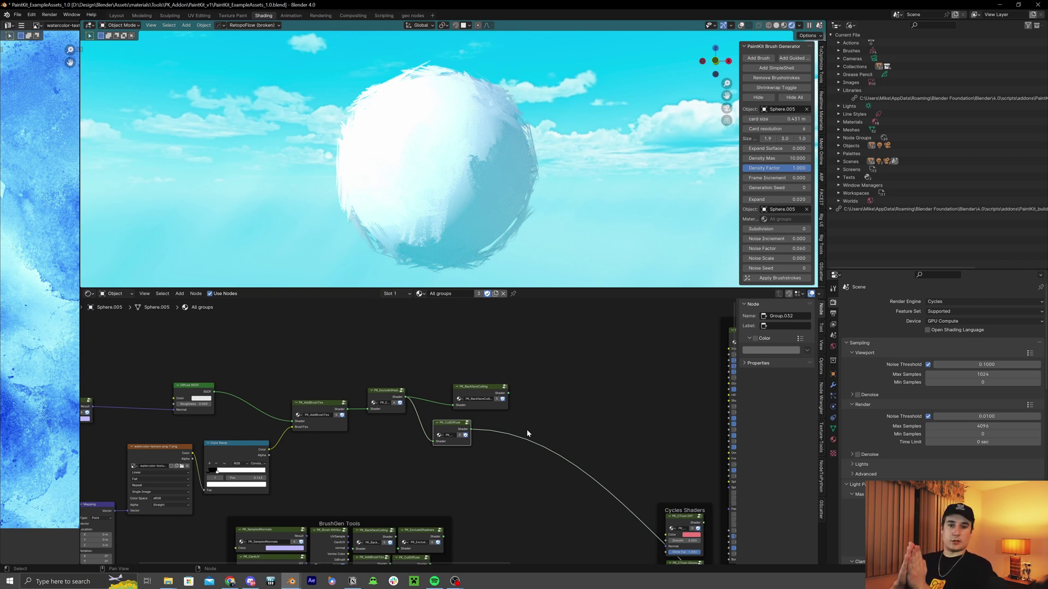
middle_click_drag(522, 240, 528, 236)
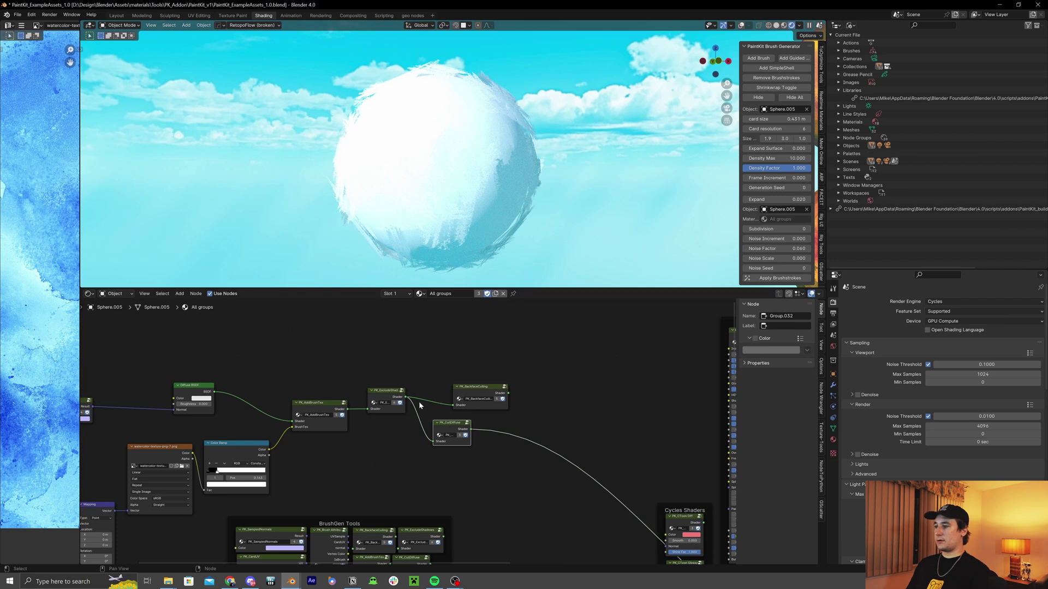
- Preview the output of PK_ExcludeShadows, PK_CullDiffuse and PK_BackfaceCulling in turn on the sphere's shadowed side
left_click(393, 406, "ctrl+shift")
middle_click_drag(545, 203, 549, 208)
middle_click_drag(476, 96, 451, 205)
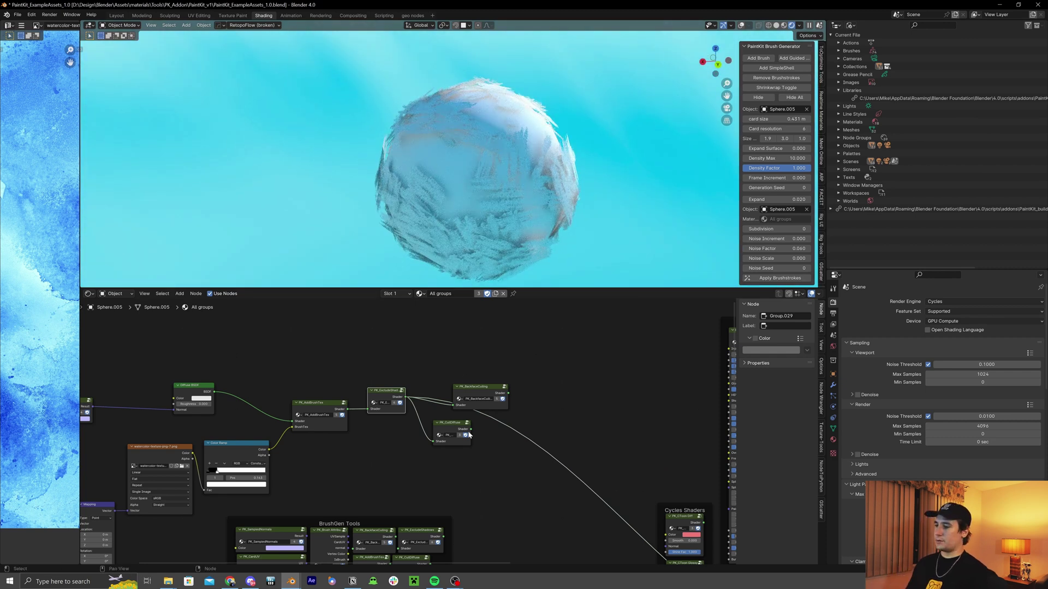
left_click_drag(470, 435, 469, 444)
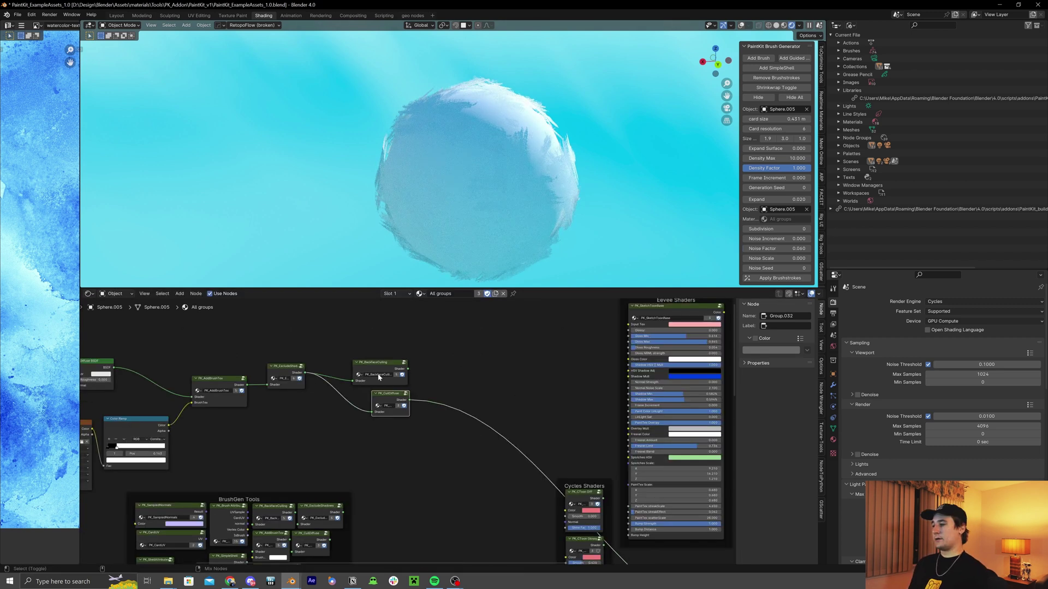
left_click(380, 375, "ctrl+shift")
left_click(398, 394, "ctrl+shift")
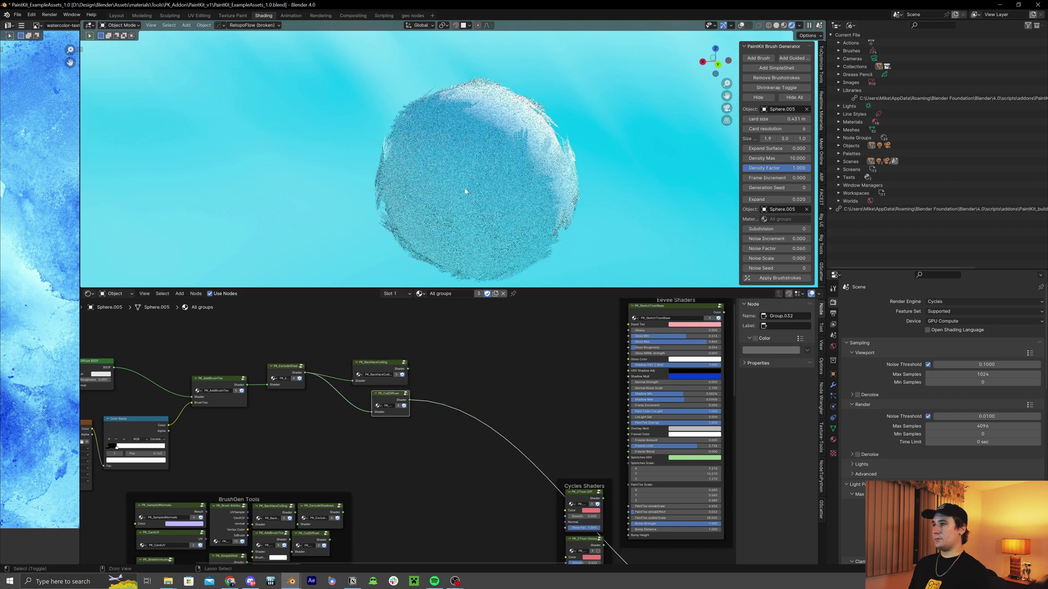
left_click(379, 372, "ctrl+shift")
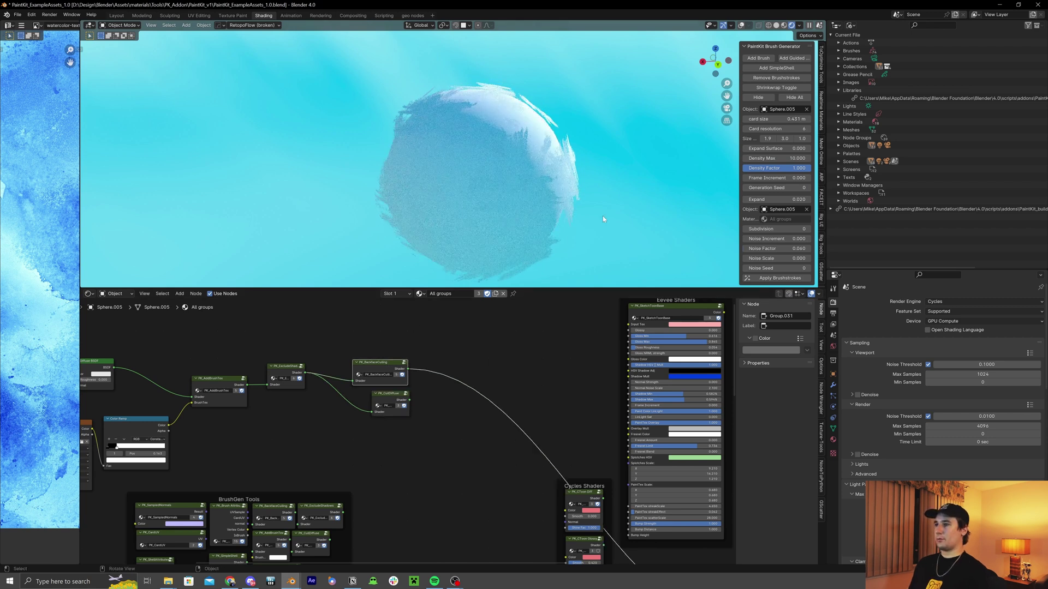
- Clear the brushstroke node chain, leaving a plain Diffuse BSDF, and add a SimpleShell to the sphere
left_click_drag(156, 328, 651, 453)
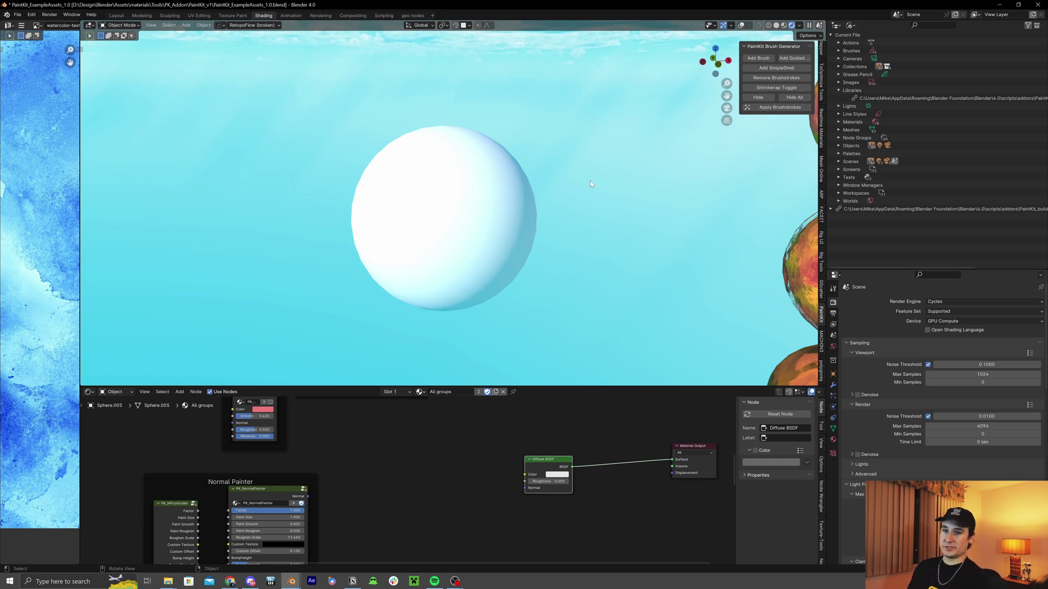
left_click(777, 68)
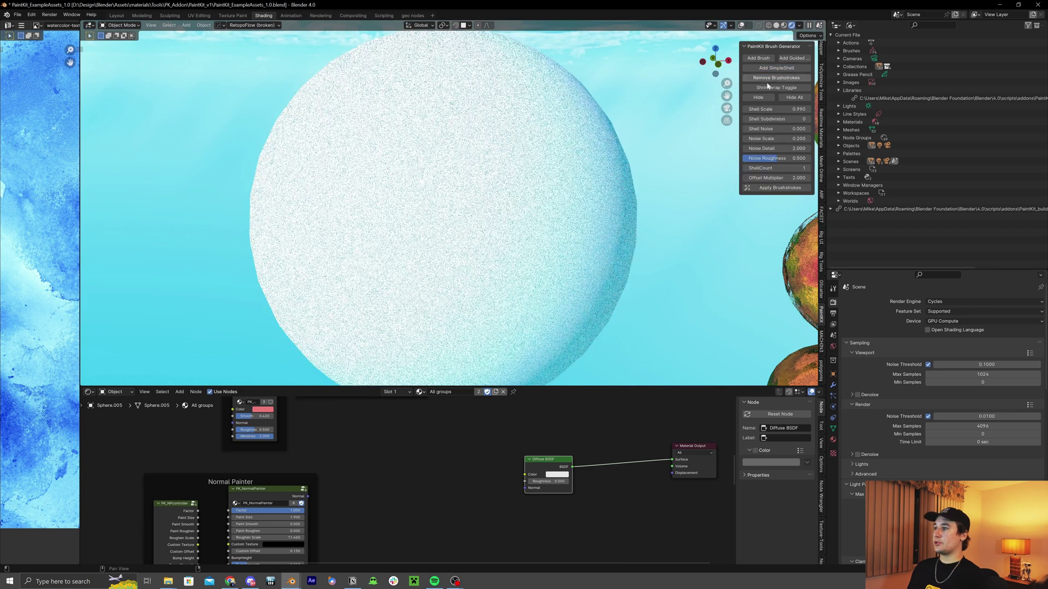
- Set the shell's ShellCount to 1, Offset Multiplier to 1.713 and Shell Scale to 0.509
left_click(808, 169)
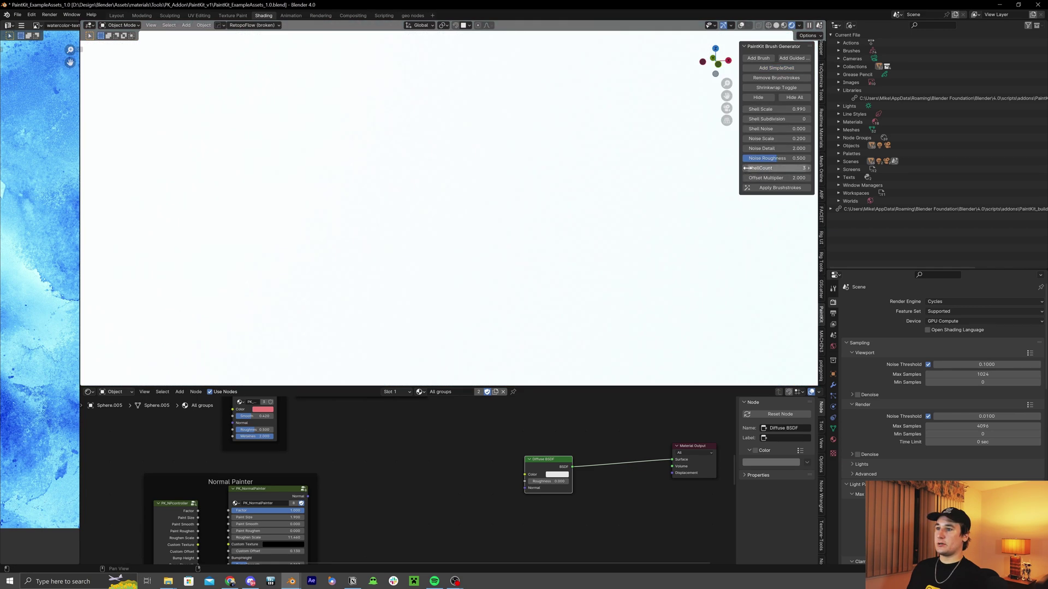
left_click(746, 168)
left_click_drag(775, 178, 765, 179)
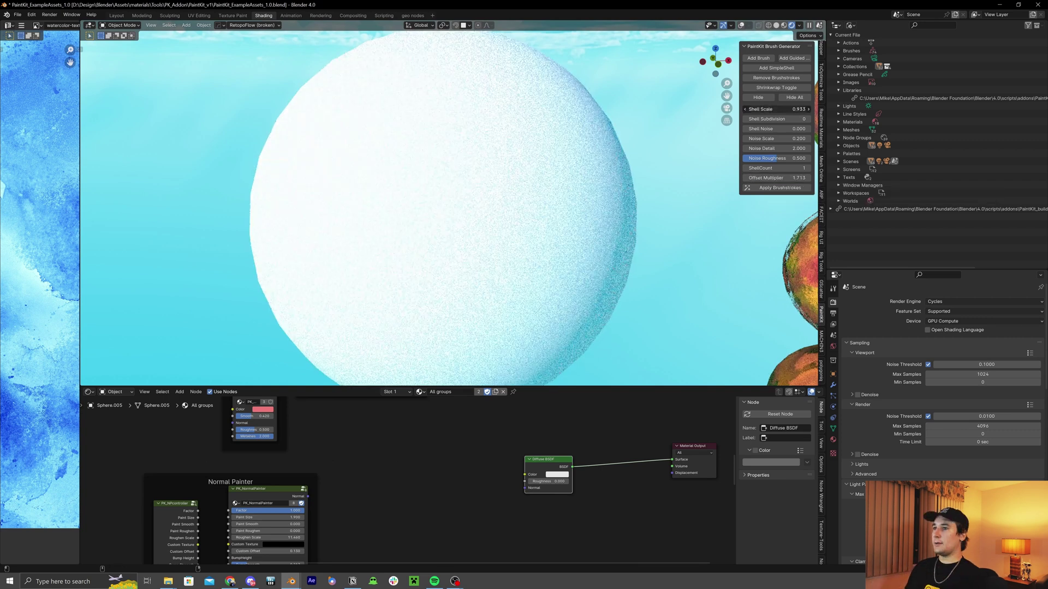
left_click_drag(775, 109, 752, 110)
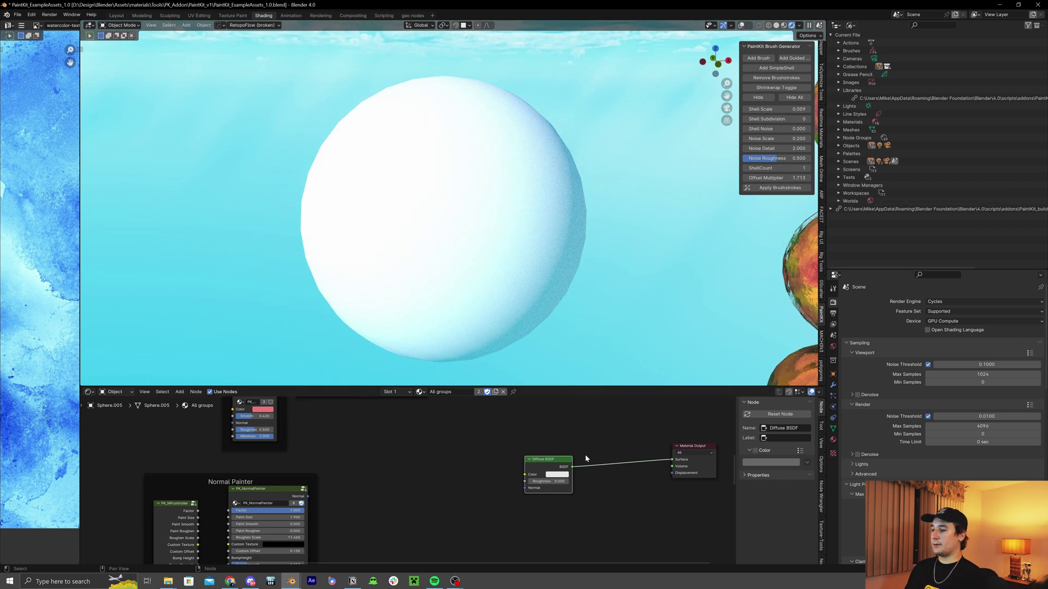
- Insert a PK_SimpleShell group between the Diffuse BSDF and Material Output, feeding the diffuse into both its Base Shader and Shell Shader
left_click_drag(539, 460, 514, 454)
middle_click_drag(588, 479, 534, 467)
key("shift+a")
left_click(533, 468)
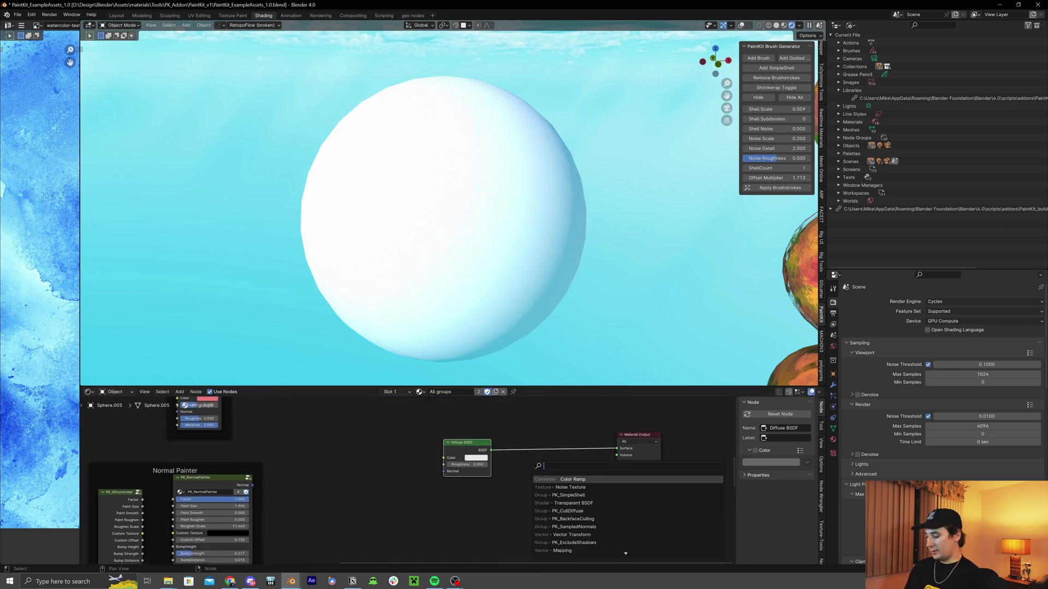
type("sim")
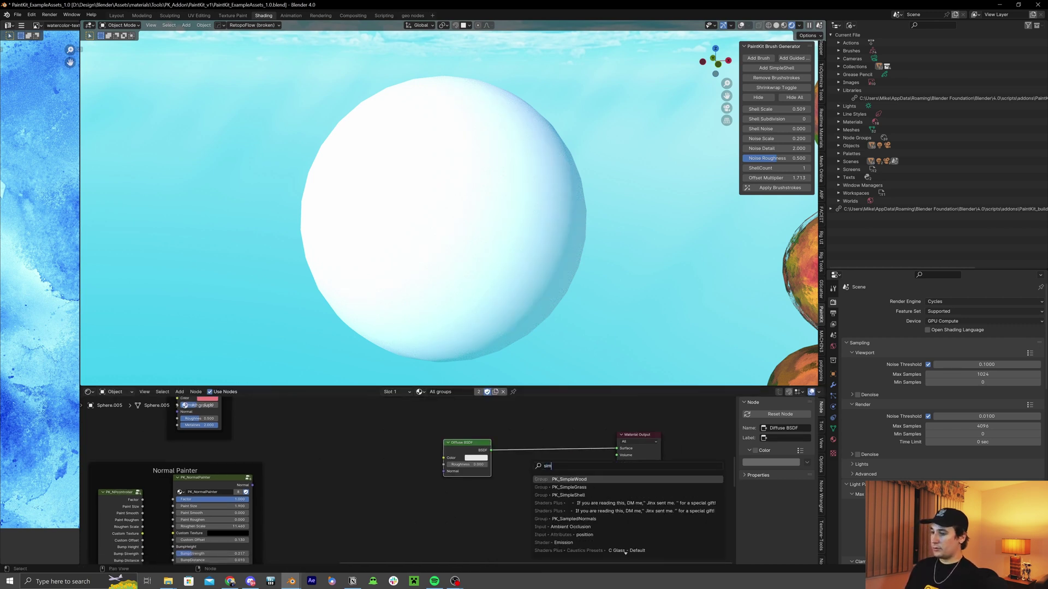
left_click(569, 495)
left_click(495, 464)
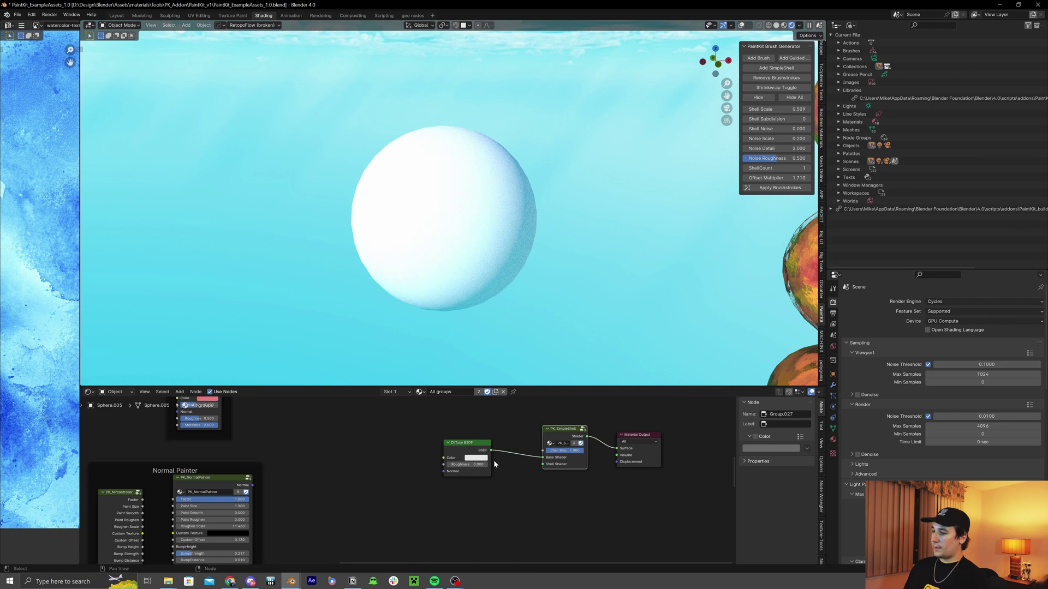
left_click_drag(491, 450, 543, 464)
- Tidy the positions of the shell shader nodes and set PK_SimpleShell's Shell Mask to 0.401
left_click_drag(459, 444, 464, 457)
scroll(464, 457, "up", 2)
left_click(690, 431)
scroll(627, 456, "up", 1)
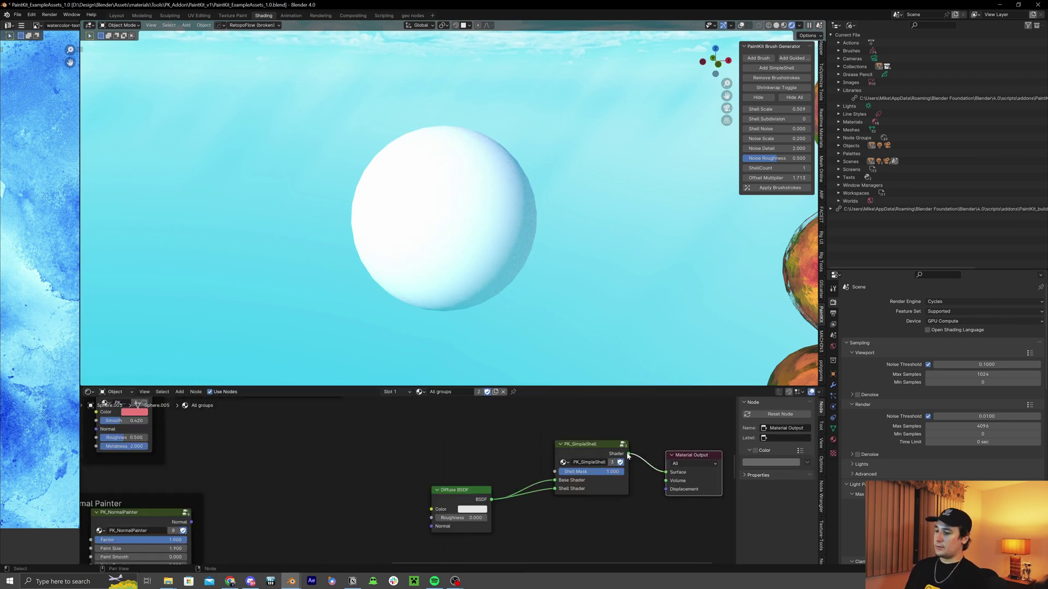
left_click_drag(623, 456, 549, 467)
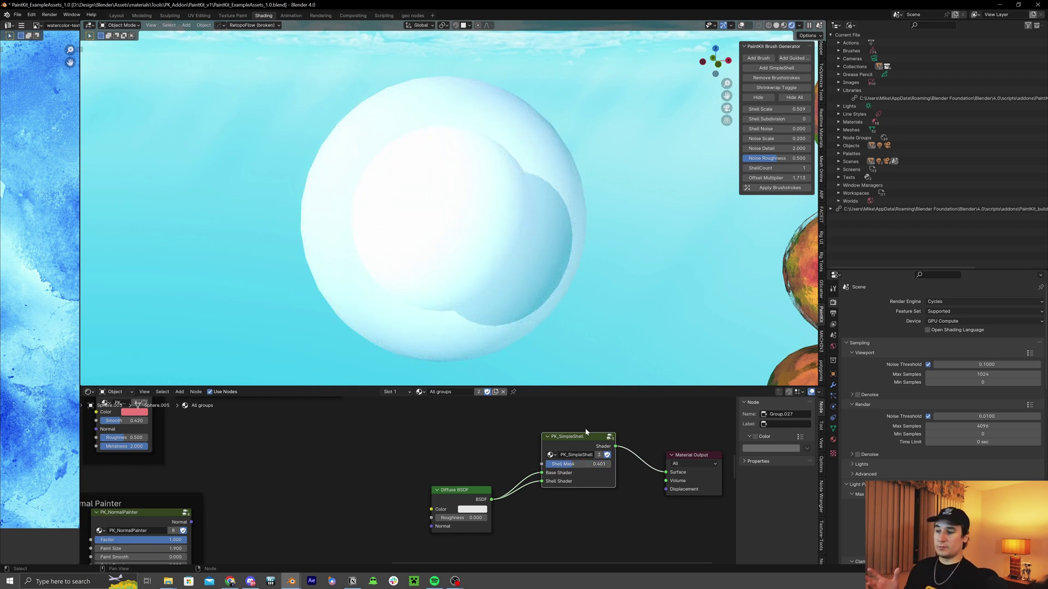
- Add a Noise Texture and link its Fac output to PK_SimpleShell's Shell Mask
key("shift+a")
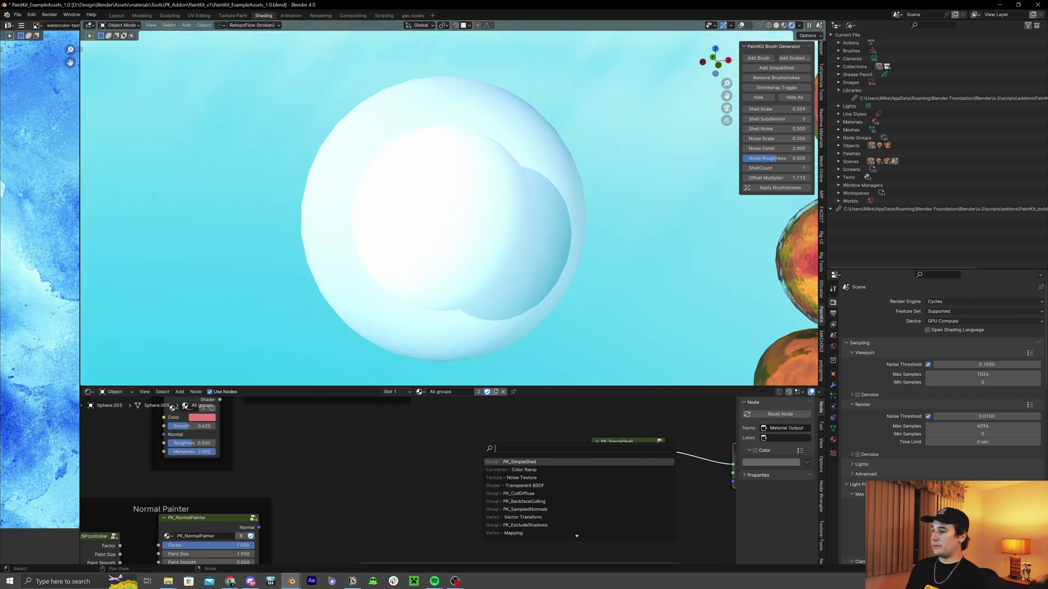
type("noise")
key("Return")
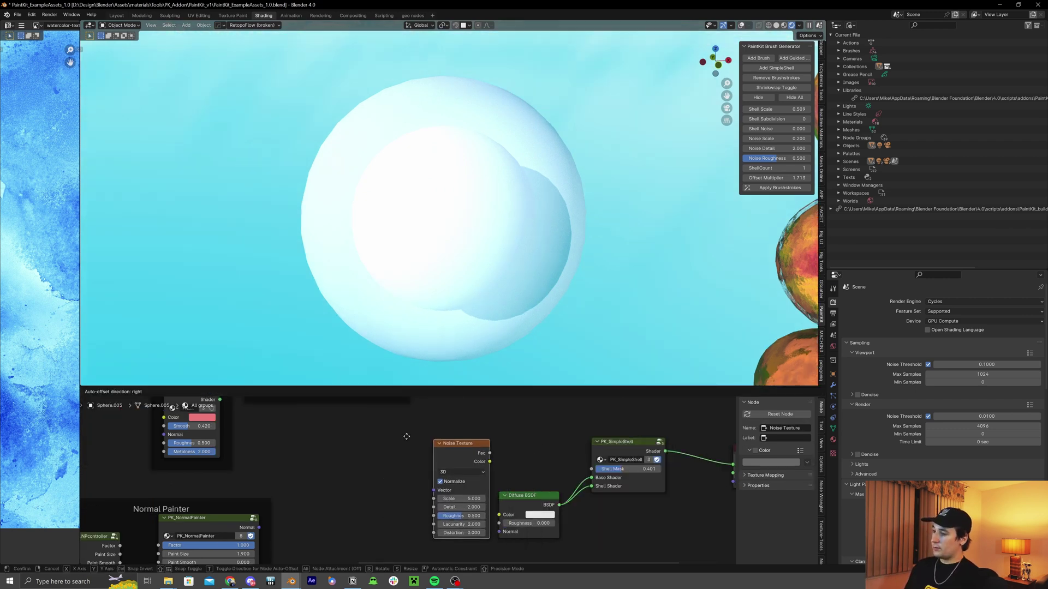
left_click(335, 434)
left_click_drag(418, 450, 591, 468)
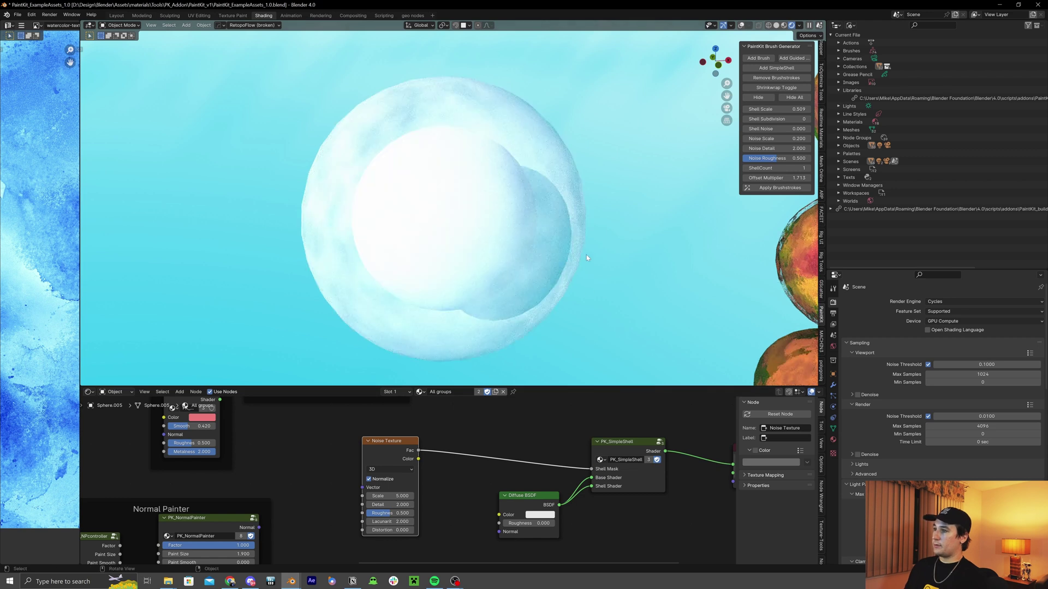
- Insert a Color Ramp between the Noise Texture and PK_SimpleShell's Shell Mask
key("shift+a")
type("color ramp")
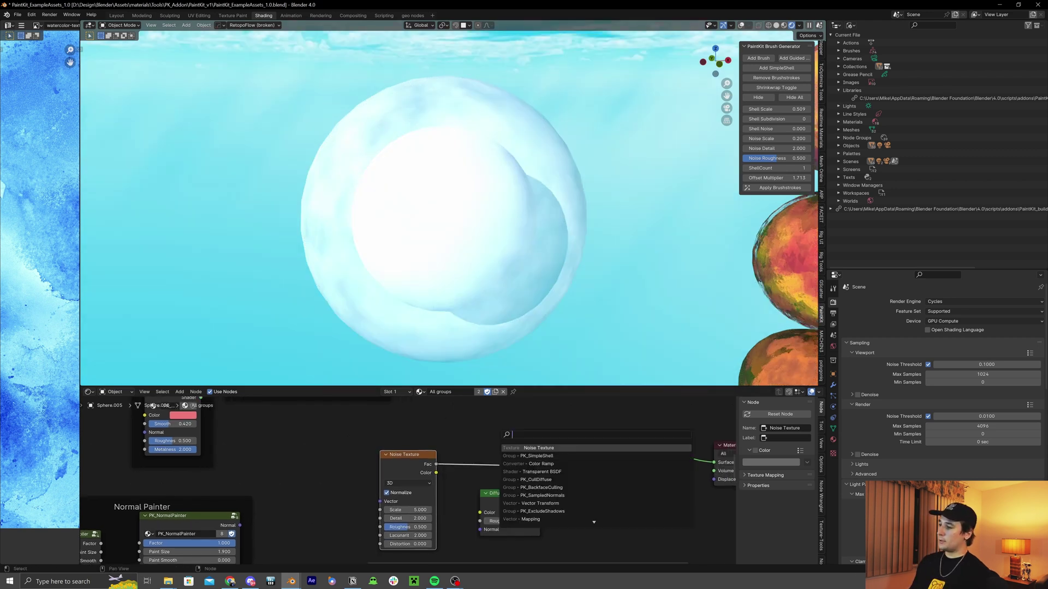
key("Return")
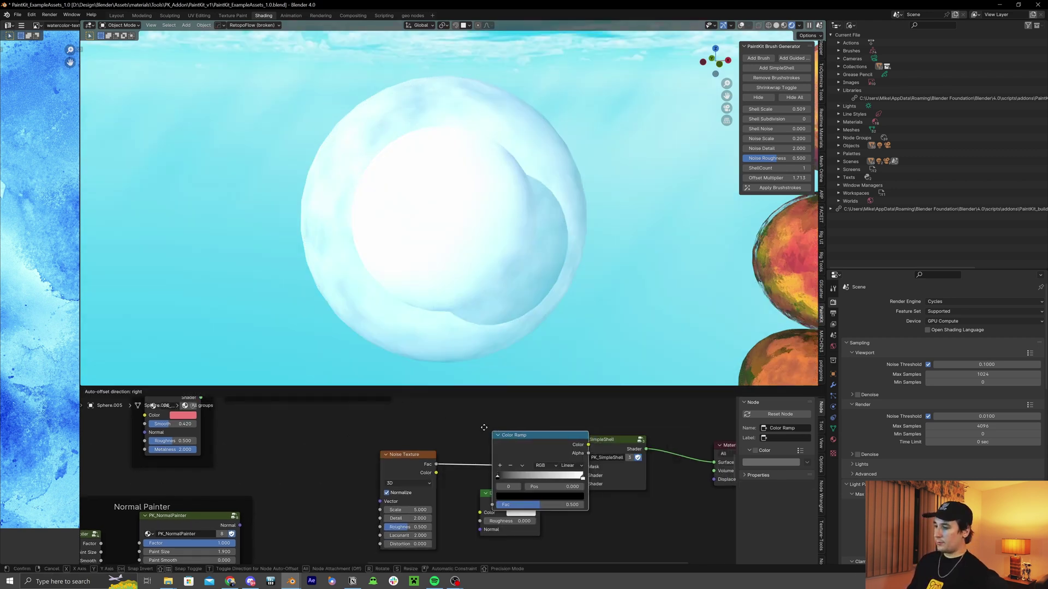
left_click(468, 413)
- Move the Color Ramp's white stop to about 0.489, adjust the black stop, and set the interpolation to Constant
left_click_drag(548, 459, 506, 464)
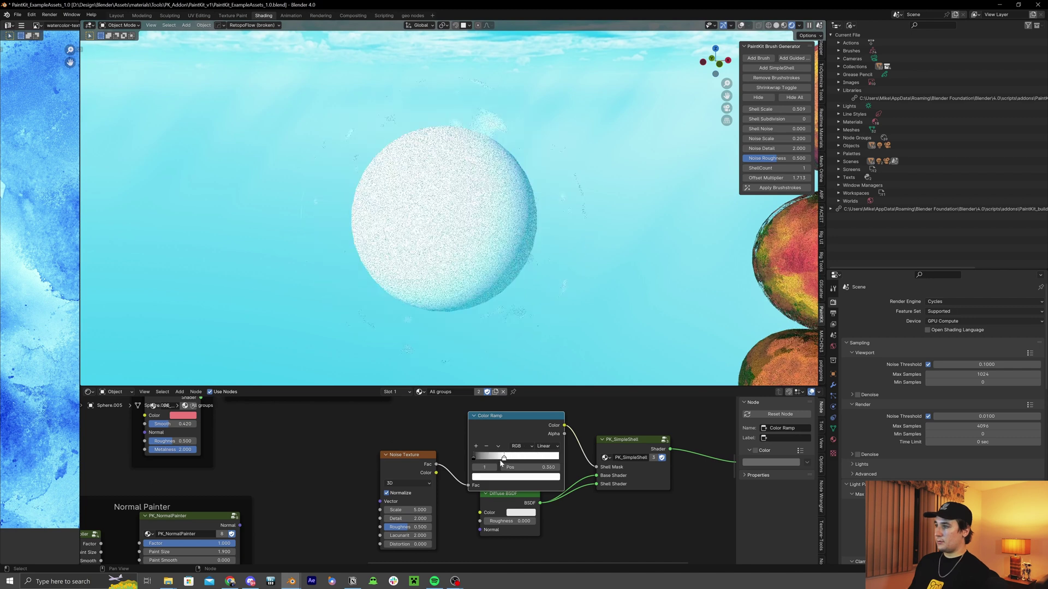
left_click(474, 458)
left_click_drag(504, 456, 515, 458)
left_click(546, 446)
left_click(559, 498)
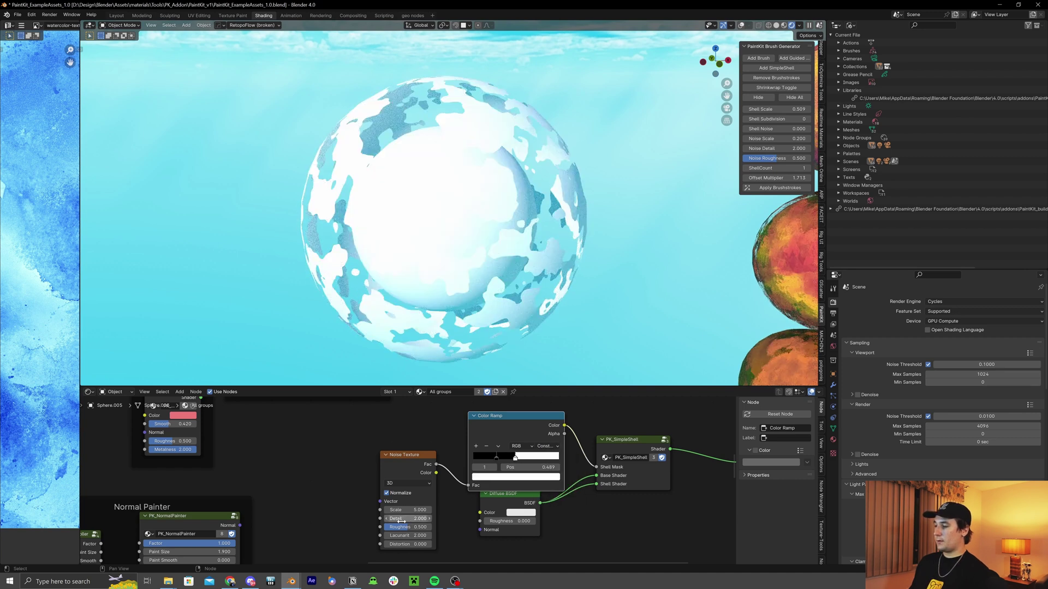
- Set the Noise Texture's Scale to 3.2, Detail to 6.9 and Roughness to 0.677, and reduce the Shell Scale to 0.074
mouse_move(408, 518)
left_mouse_down()
mouse_move(423, 527)
mouse_move(404, 510)
left_mouse_up()
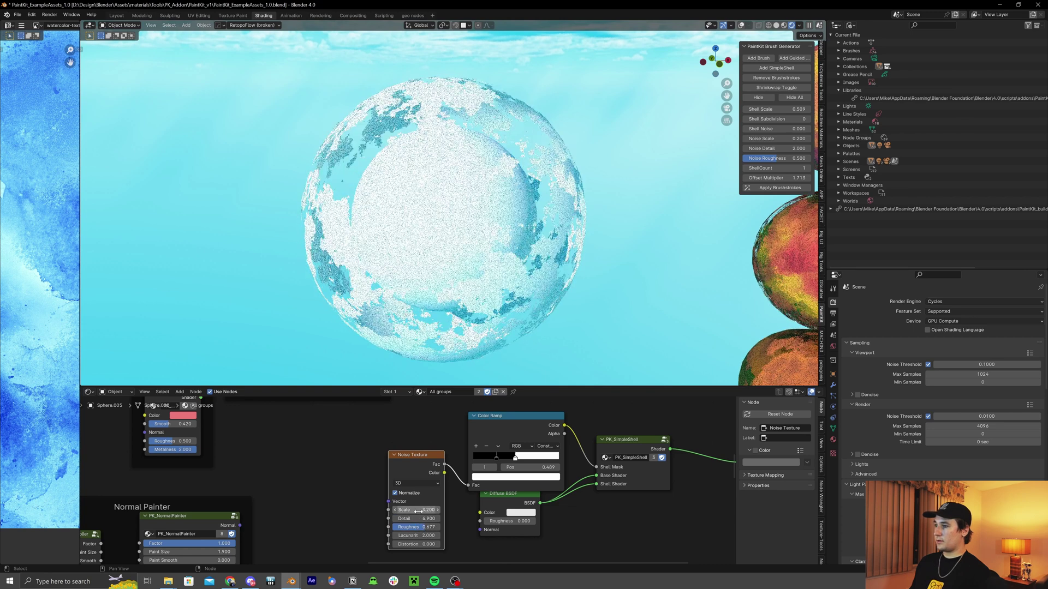
middle_click_drag(653, 227, 658, 205)
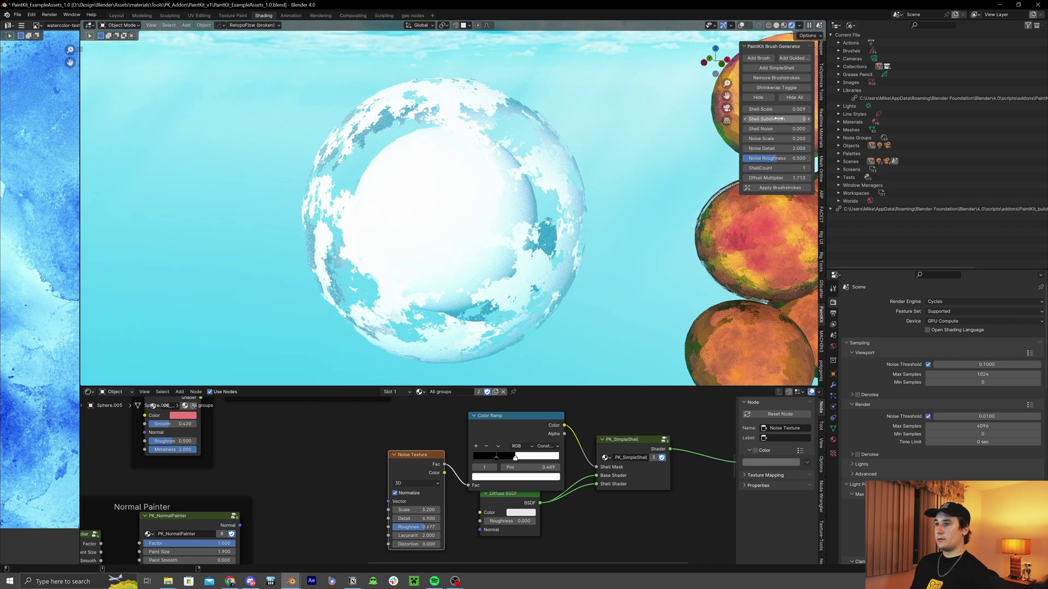
left_click_drag(775, 109, 749, 109)
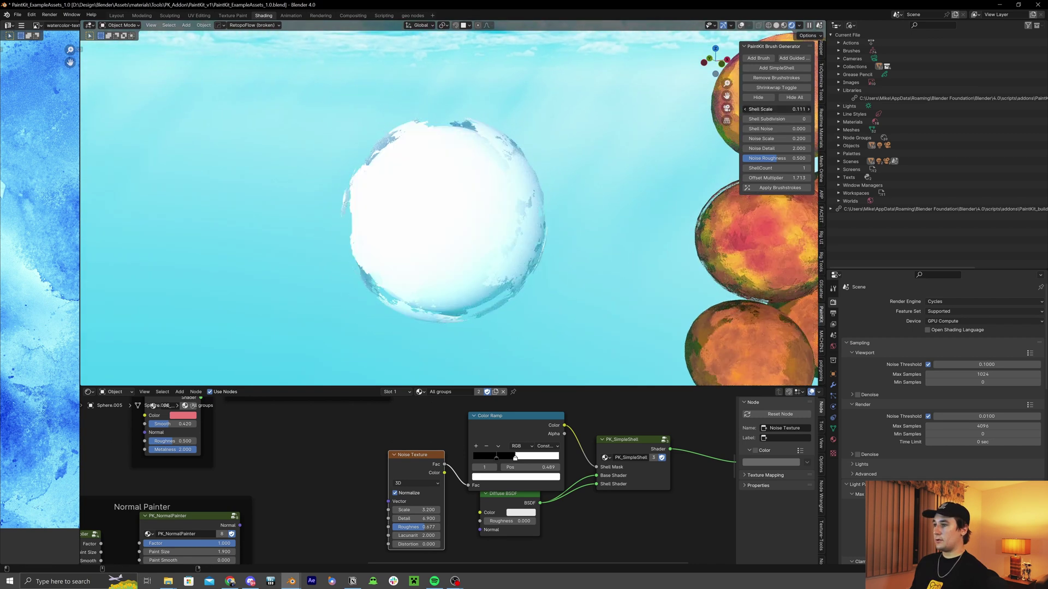
middle_click_drag(519, 131, 589, 244)
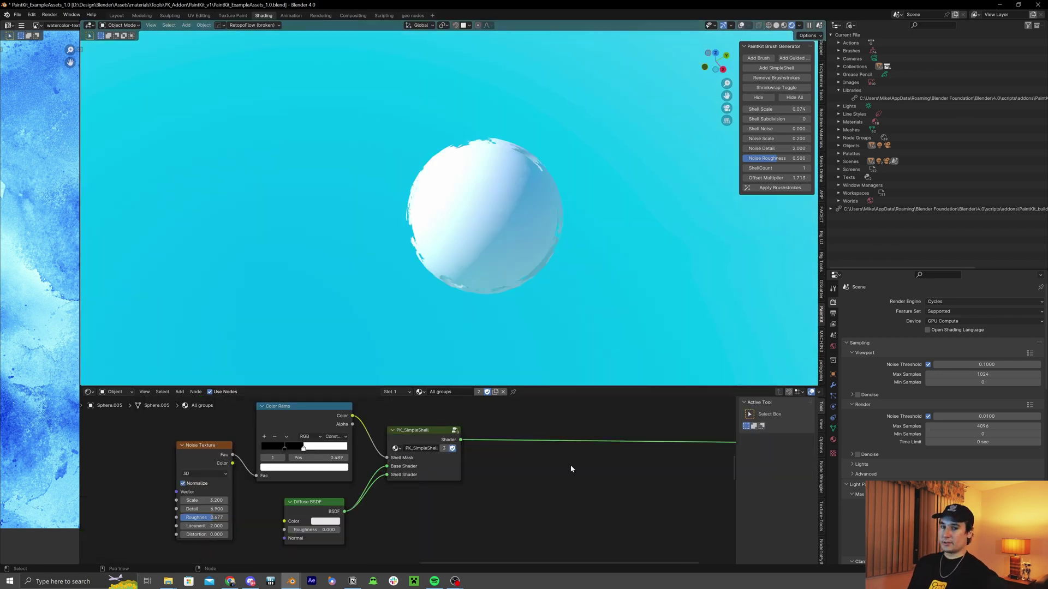
scroll(217, 449, "down", 4)
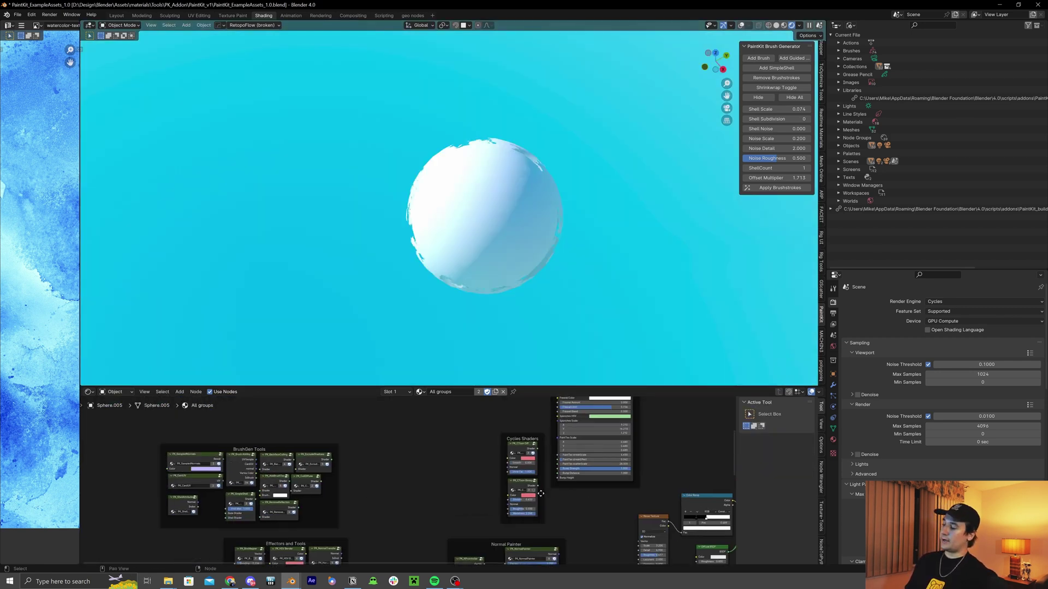
- Add a PK_ShellAttributes node group below PK_SimpleShell in the sphere's material
scroll(490, 447, "up", 4)
left_click(490, 437)
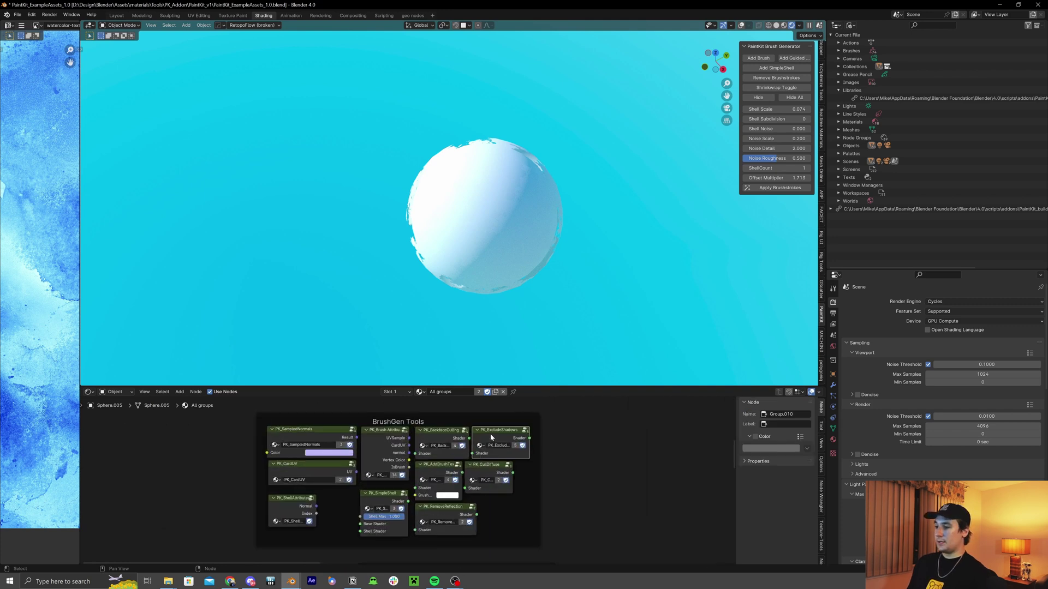
mouse_move(552, 465)
middle_mouse_down()
mouse_move(326, 438)
mouse_move(611, 466)
mouse_move(529, 469)
mouse_move(531, 440)
middle_mouse_up()
key("shift+a")
left_click(502, 469)
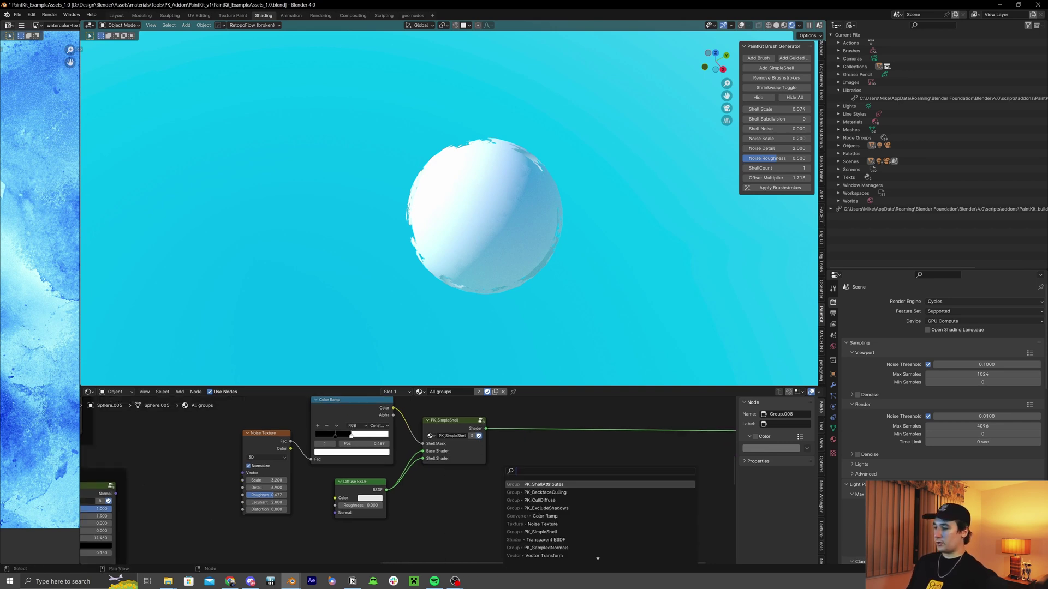
type("shell")
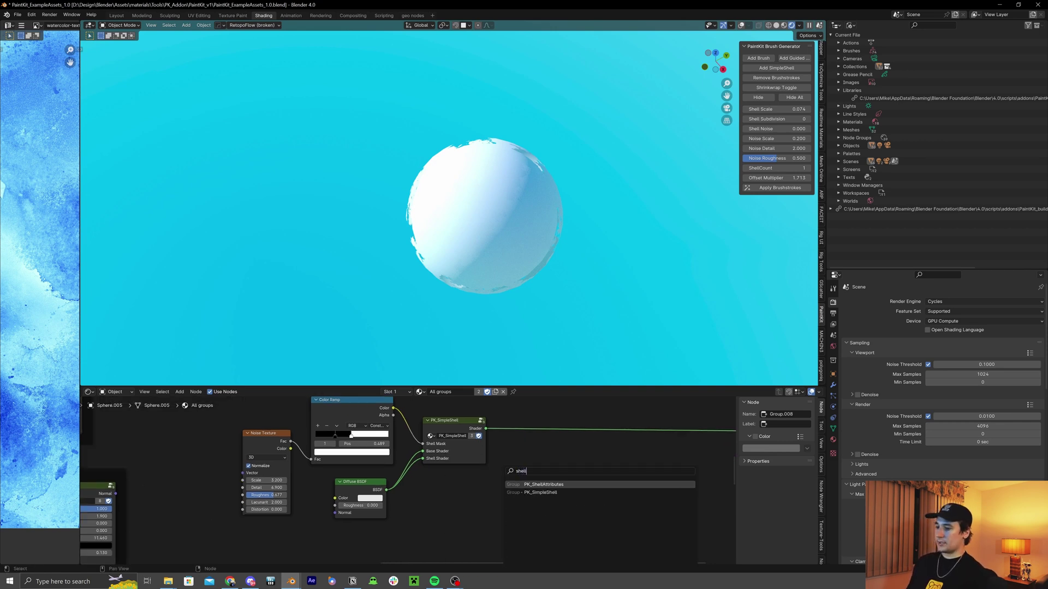
key("Return")
left_click(439, 480)
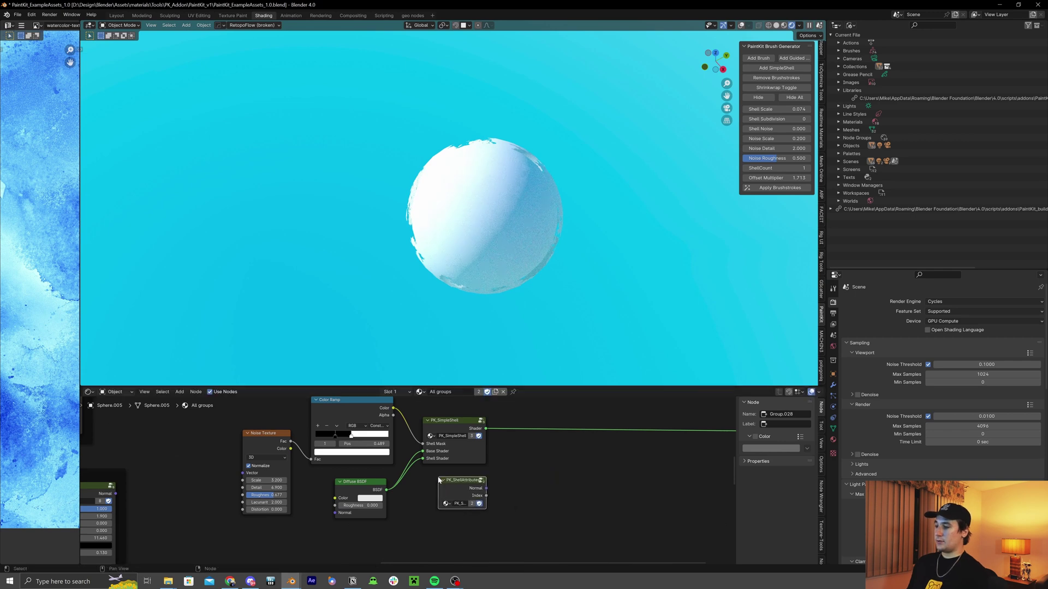
scroll(532, 487, "up", 1)
left_click_drag(448, 497, 443, 488)
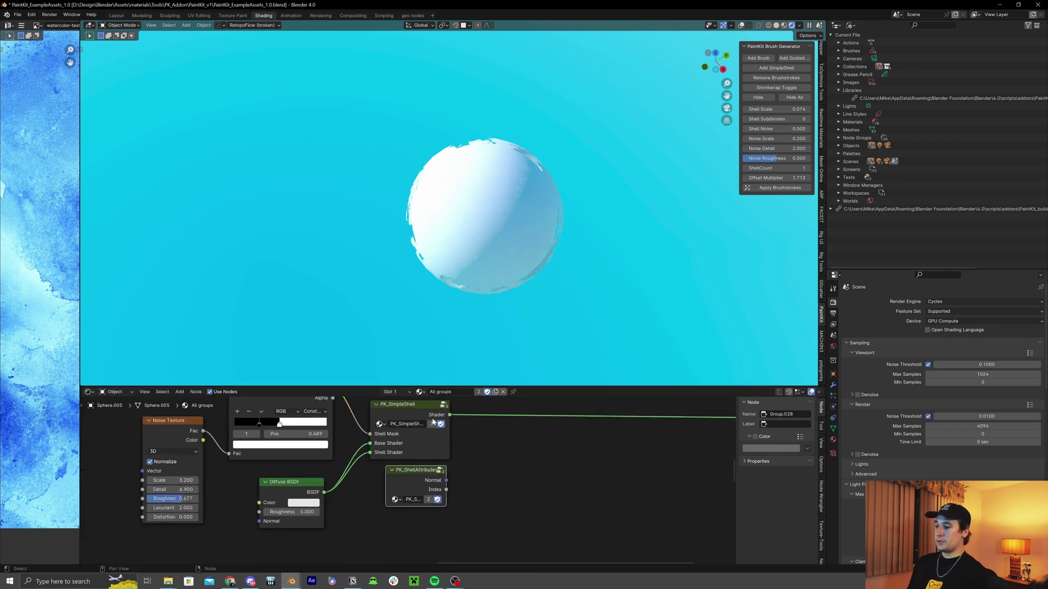
left_click_drag(434, 422, 429, 422)
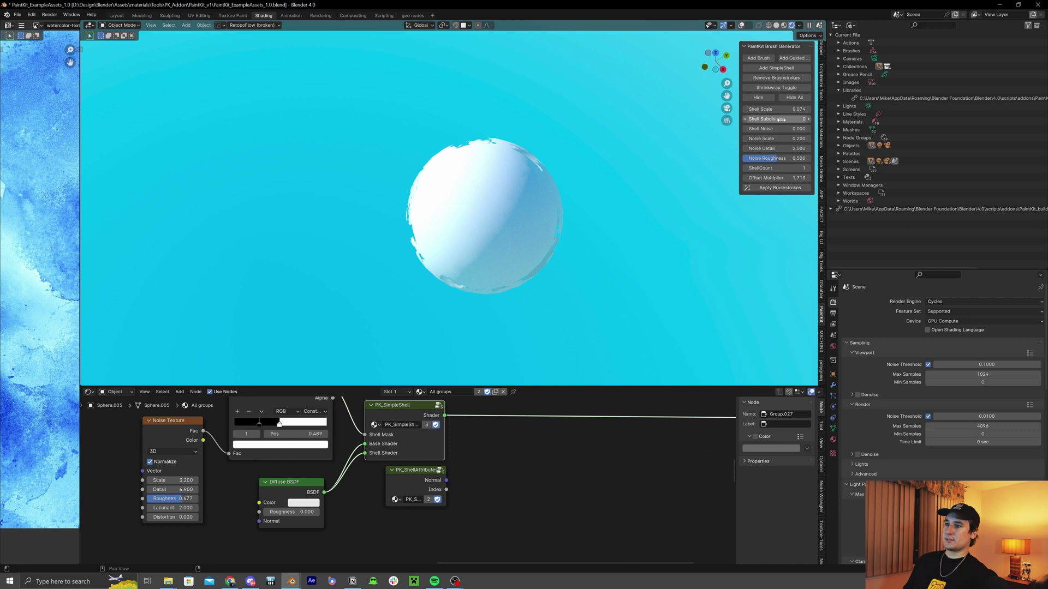
- Set the Shell Subdivision to 1, Shell Noise to 0.673 and Noise Scale to 1.370 for the sphere's shell
left_click_drag(775, 129, 811, 138)
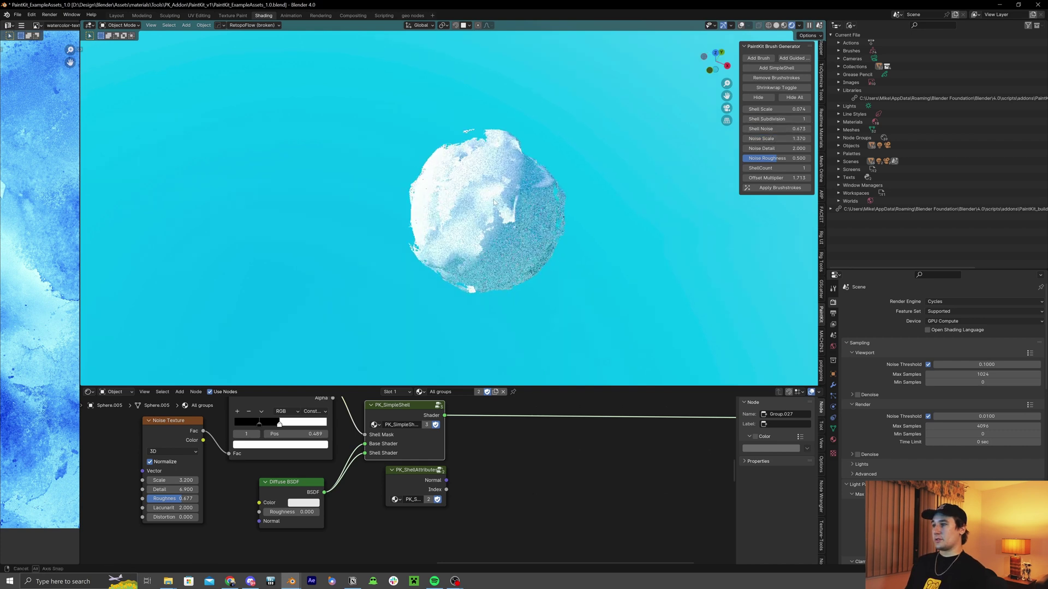
middle_click_drag(524, 235, 507, 159)
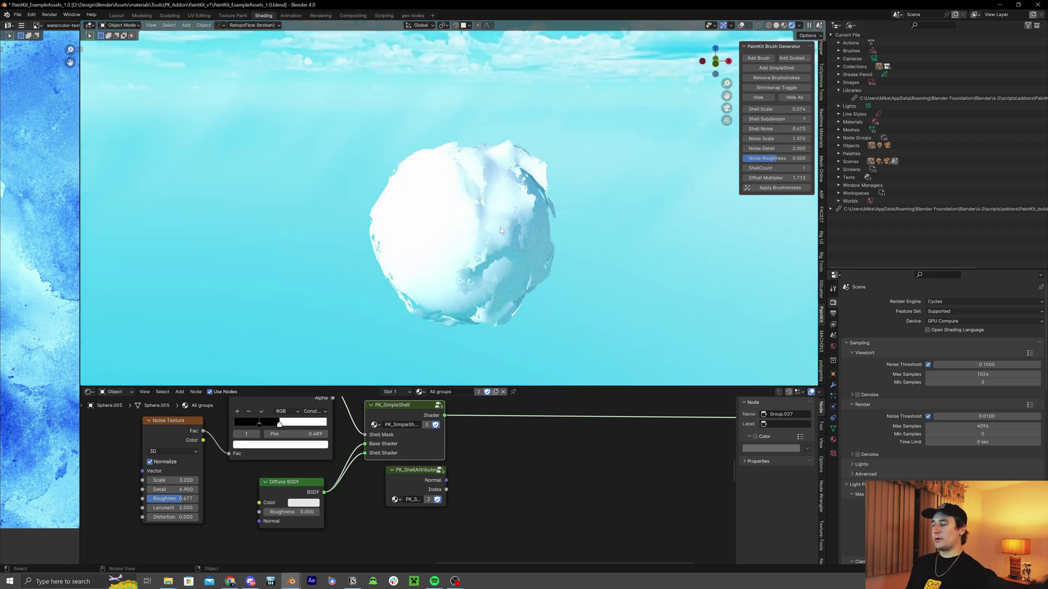
middle_click_drag(500, 231, 503, 208)
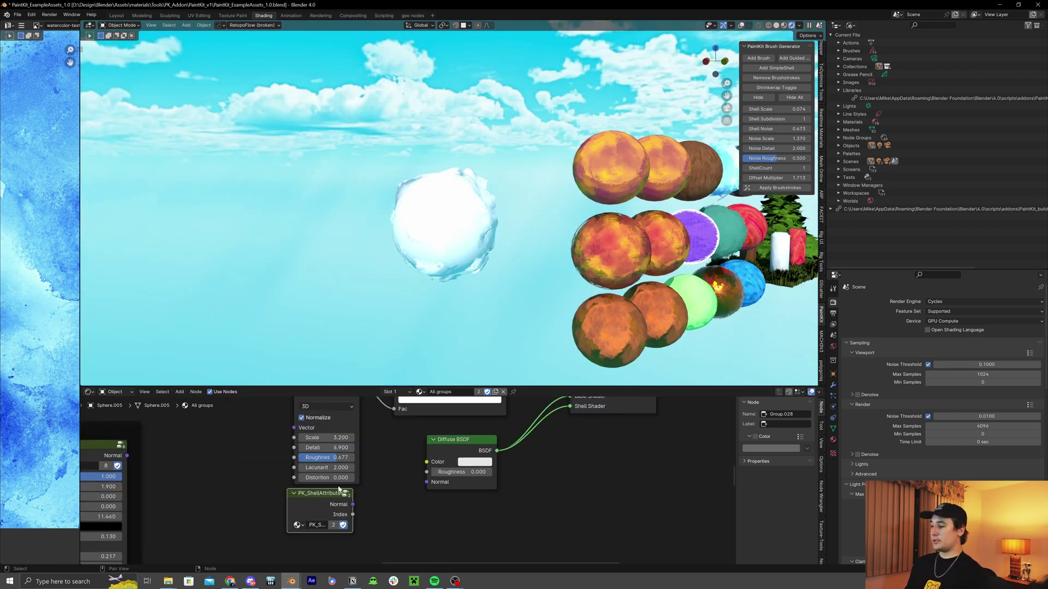
- Link PK_ShellAttributes' Normal output to the Diffuse BSDF's Normal input and inspect the shell's shading around the sphere
left_click_drag(353, 505, 427, 482)
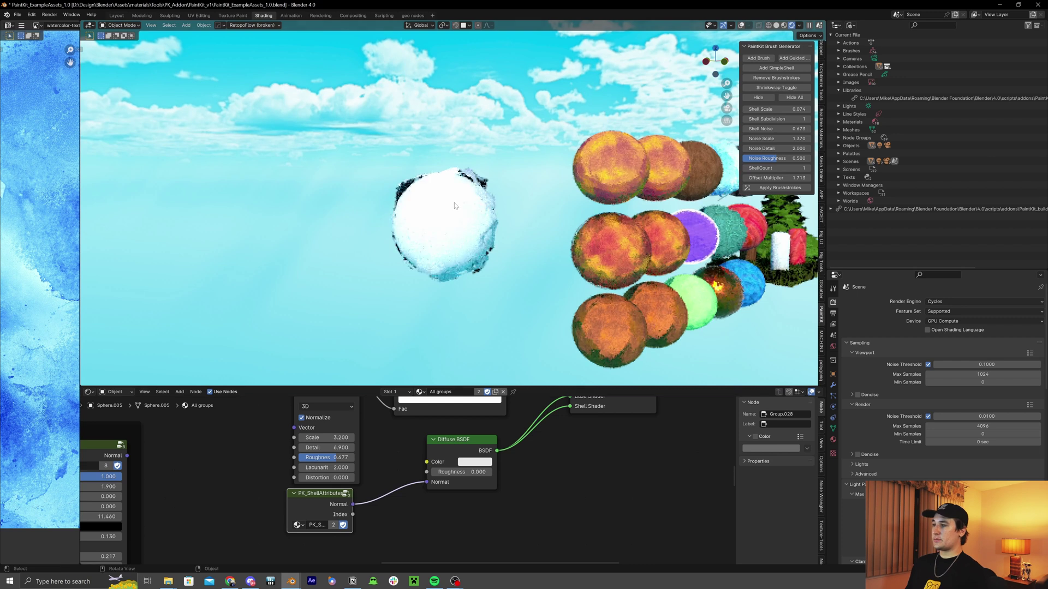
mouse_move(515, 218)
middle_mouse_down()
mouse_move(475, 213)
mouse_move(533, 243)
mouse_move(387, 262)
mouse_move(499, 223)
mouse_move(348, 228)
mouse_move(447, 225)
mouse_move(418, 147)
middle_mouse_up()
scroll(446, 225, "up", 3)
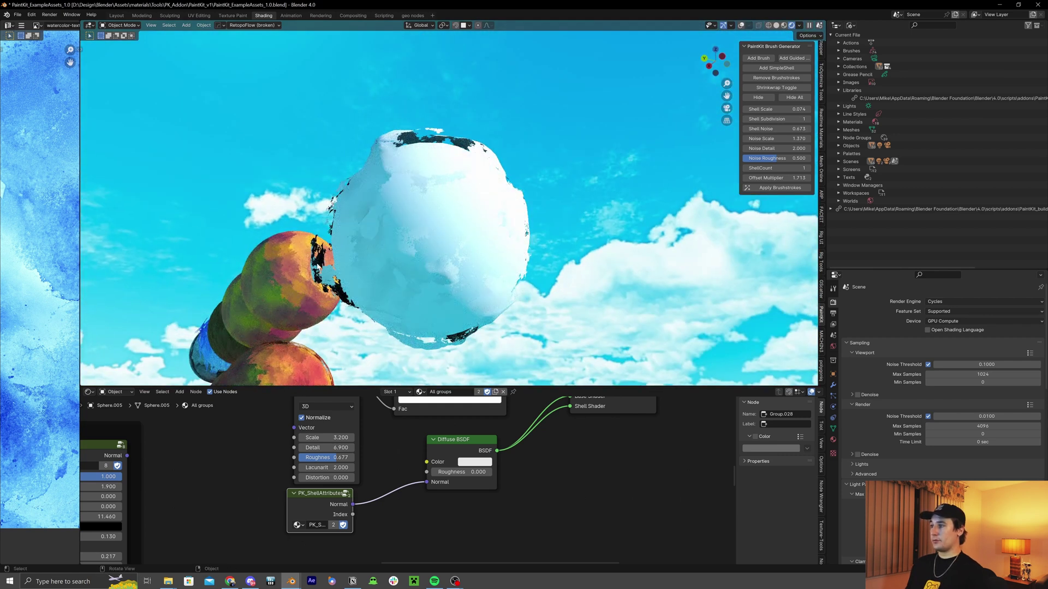
middle_click_drag(317, 267, 342, 292)
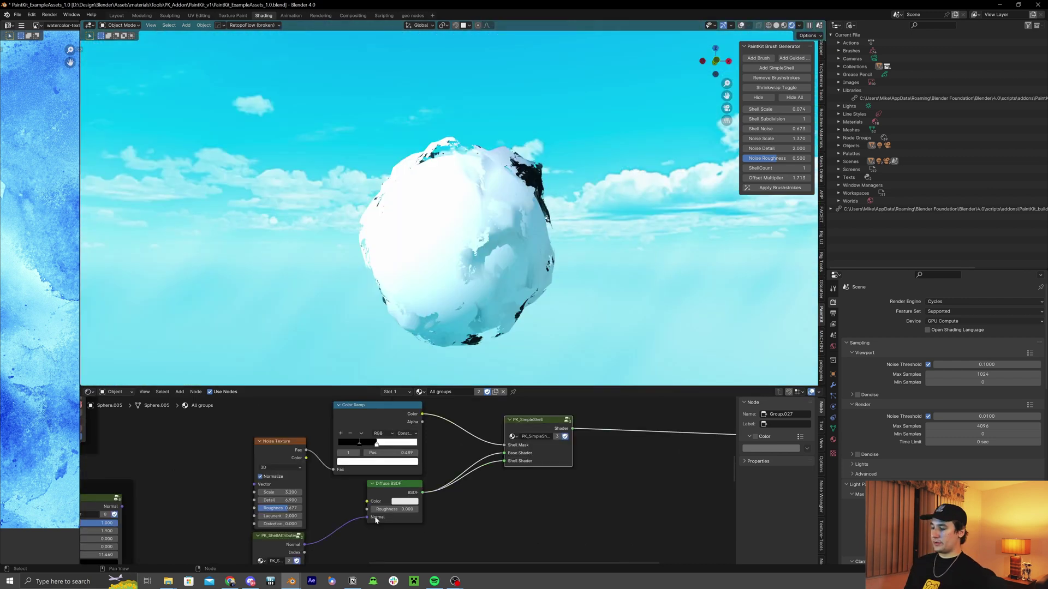
middle_click_drag(375, 521, 295, 547)
mouse_move(524, 183)
middle_mouse_down()
mouse_move(480, 204)
mouse_move(500, 181)
mouse_move(527, 174)
middle_mouse_up()
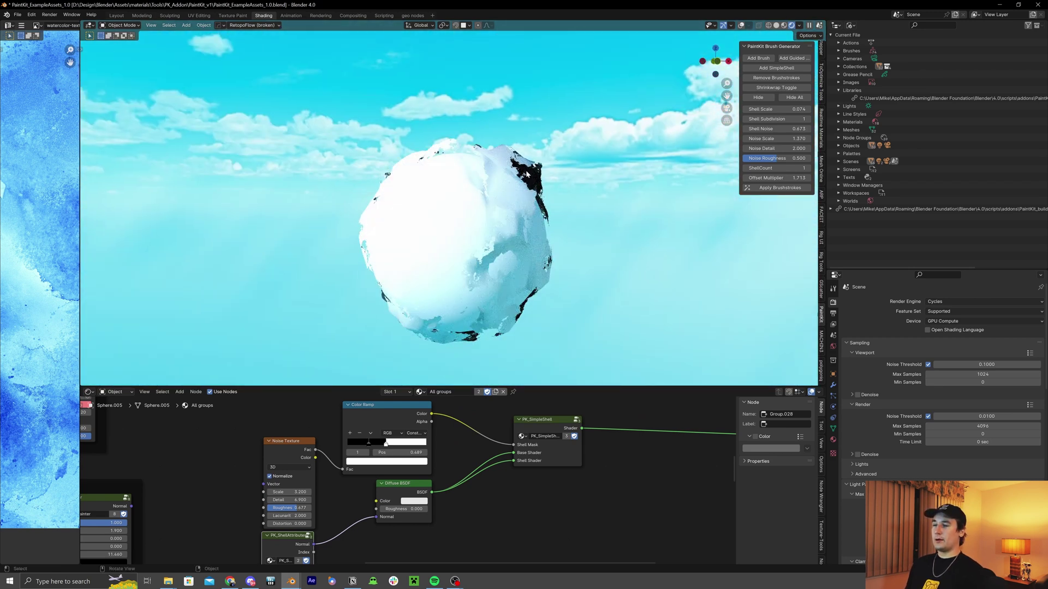
middle_click_drag(549, 210, 477, 235)
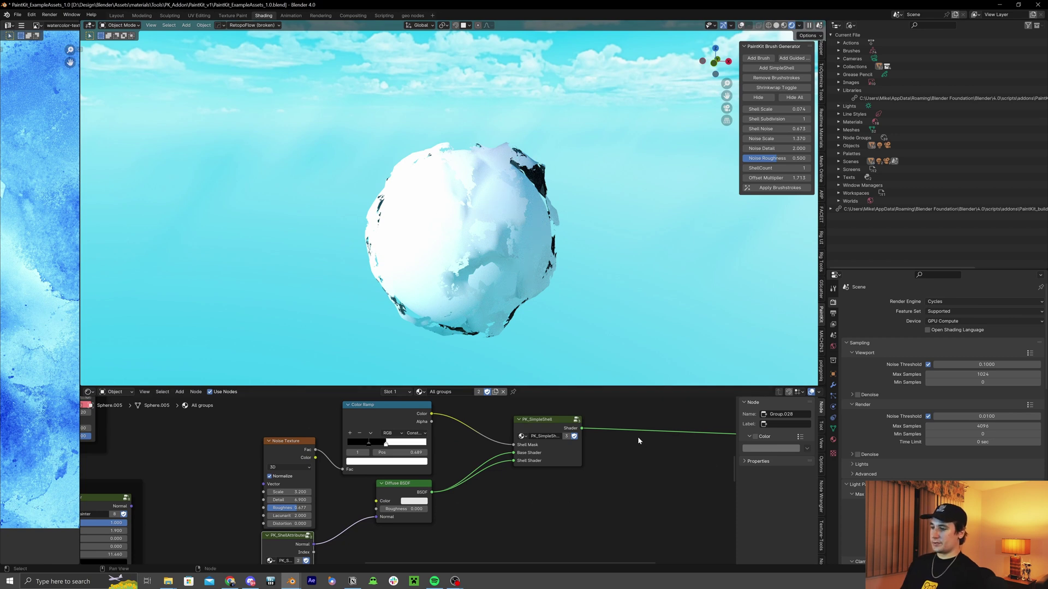
middle_click_drag(436, 212, 538, 181)
- Insert a PK_BackfaceCulling node group on the Shader link coming out of PK_SimpleShell and inspect the sphere's edges
middle_click_drag(615, 489, 538, 485)
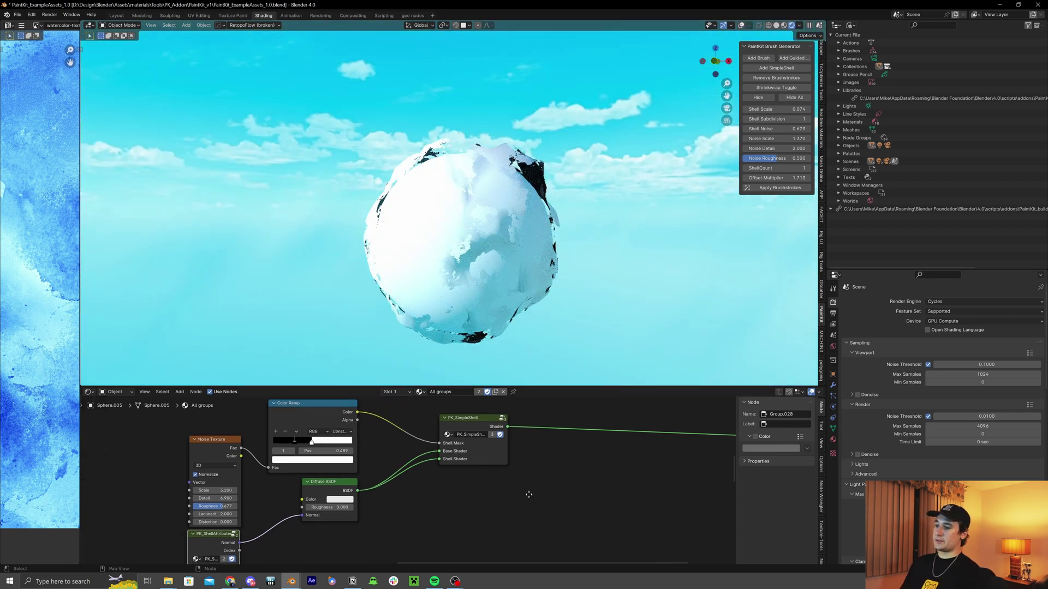
key("shift+a")
left_click(522, 466)
type("backface")
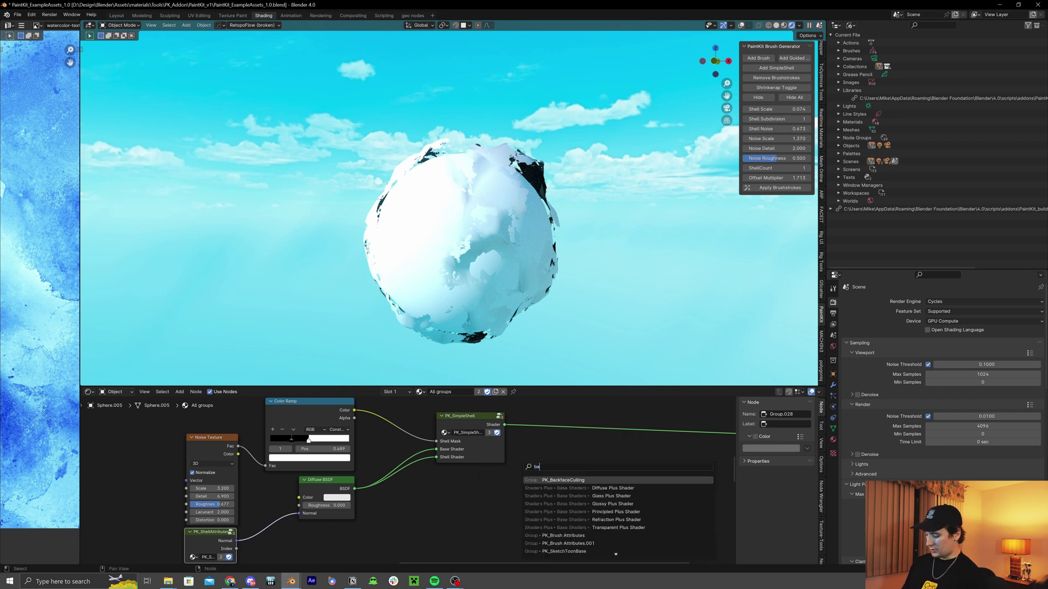
key("Return")
left_click(548, 408)
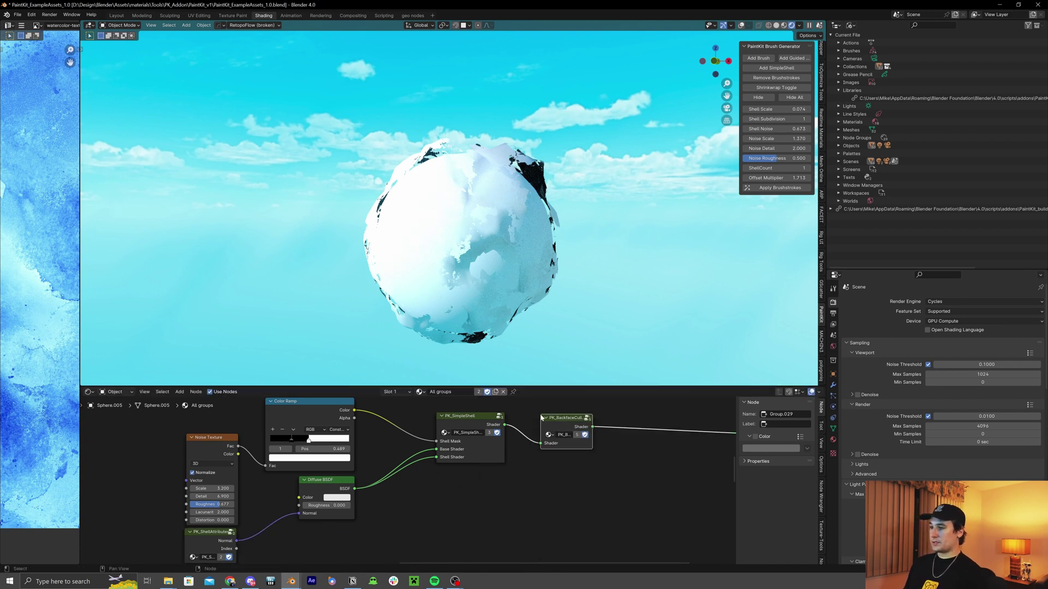
middle_click_drag(584, 317, 506, 282)
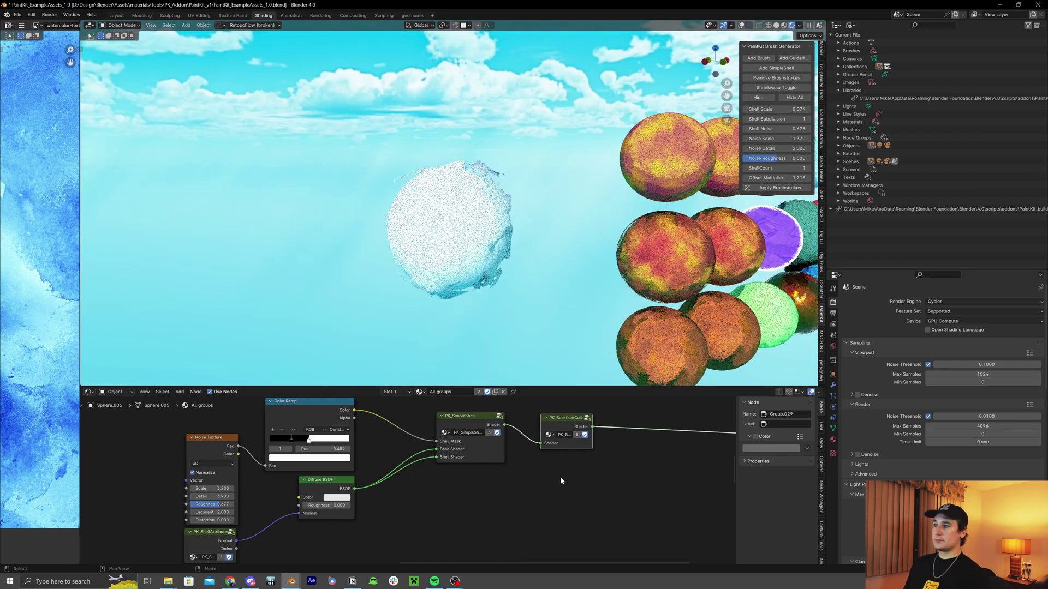